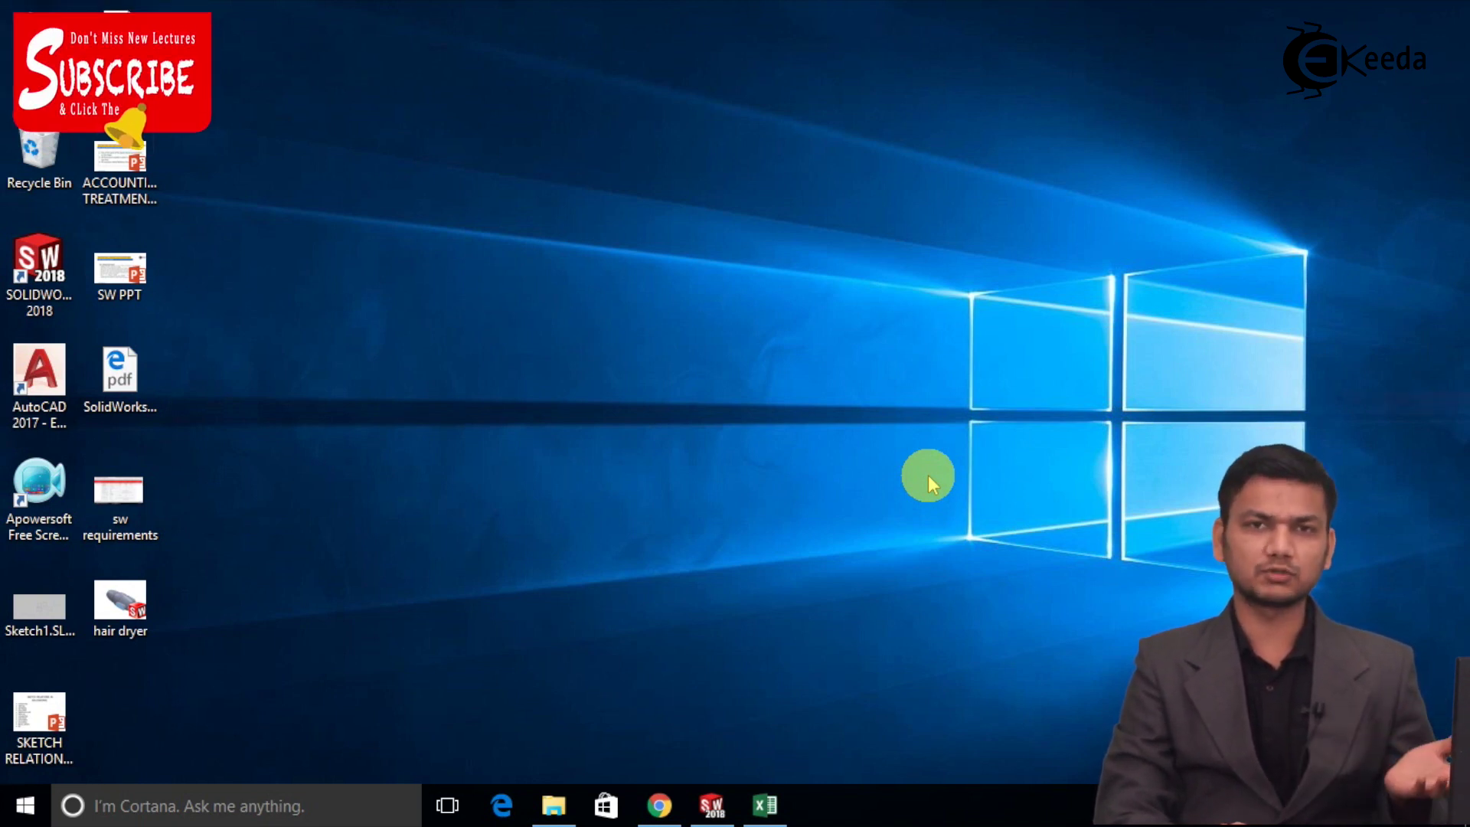
- Create a new part document in SOLIDWORKS
left_click(728, 808)
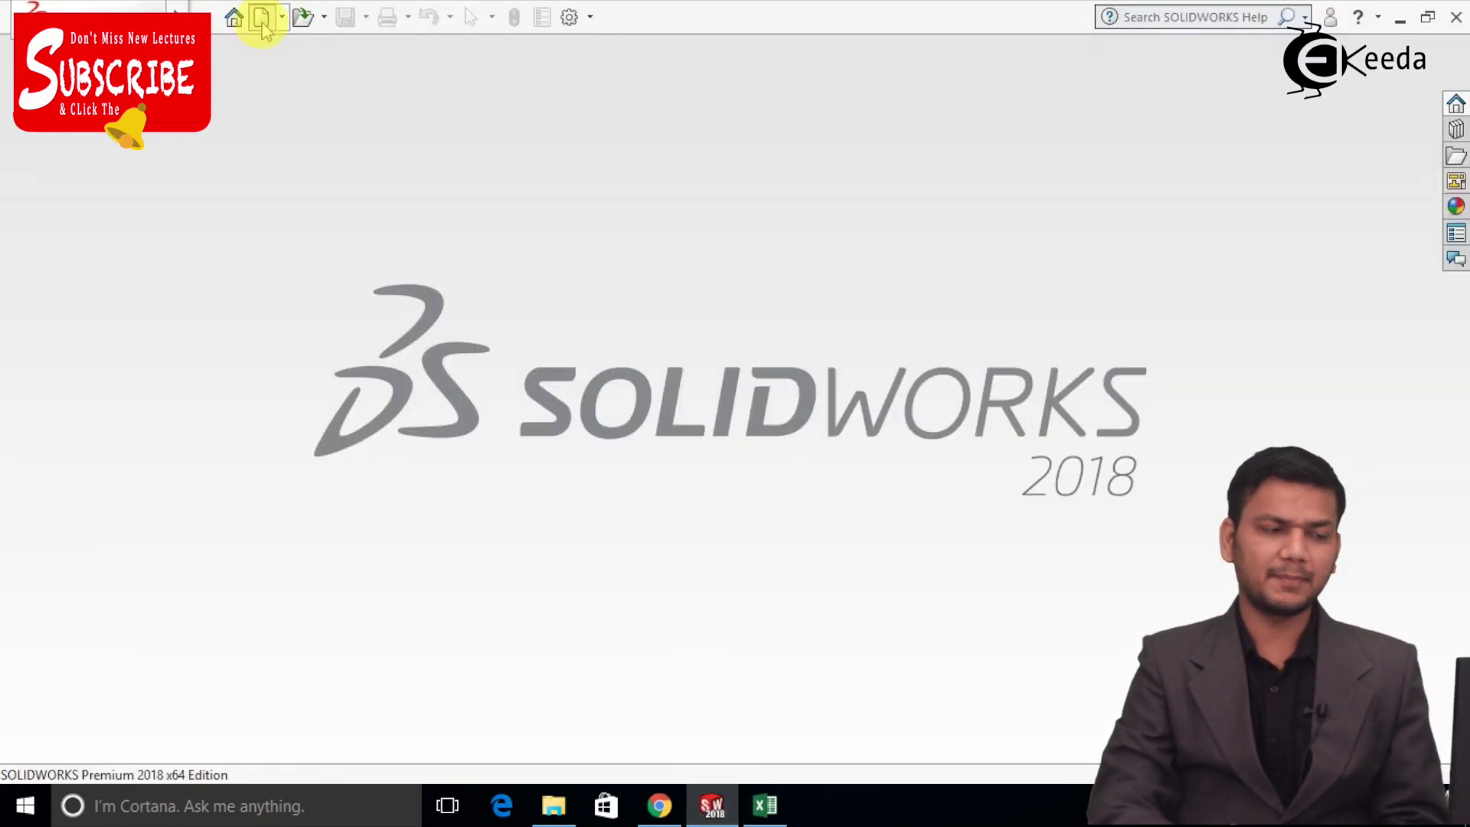
left_click(261, 23)
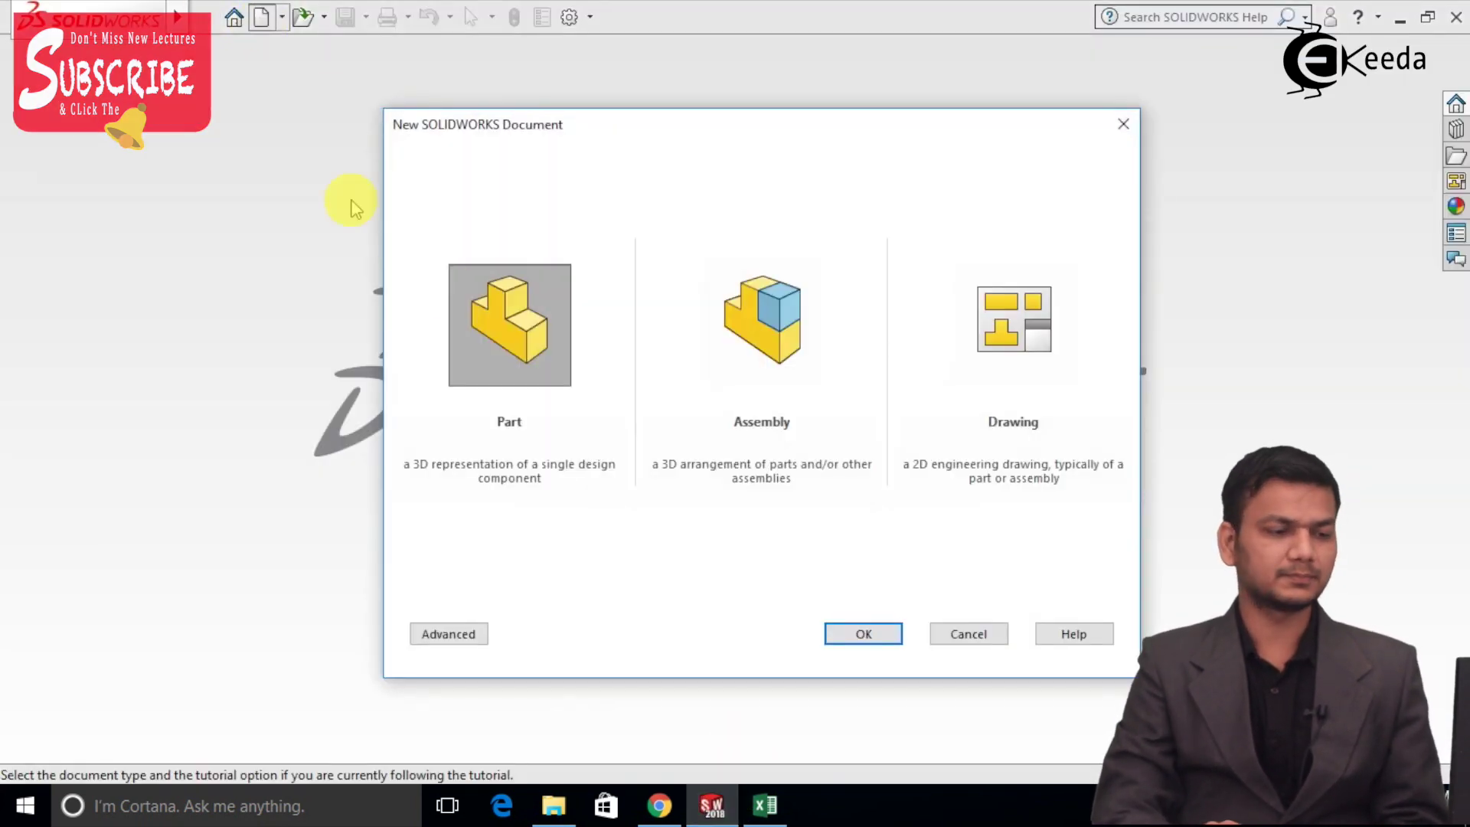
left_click(879, 634)
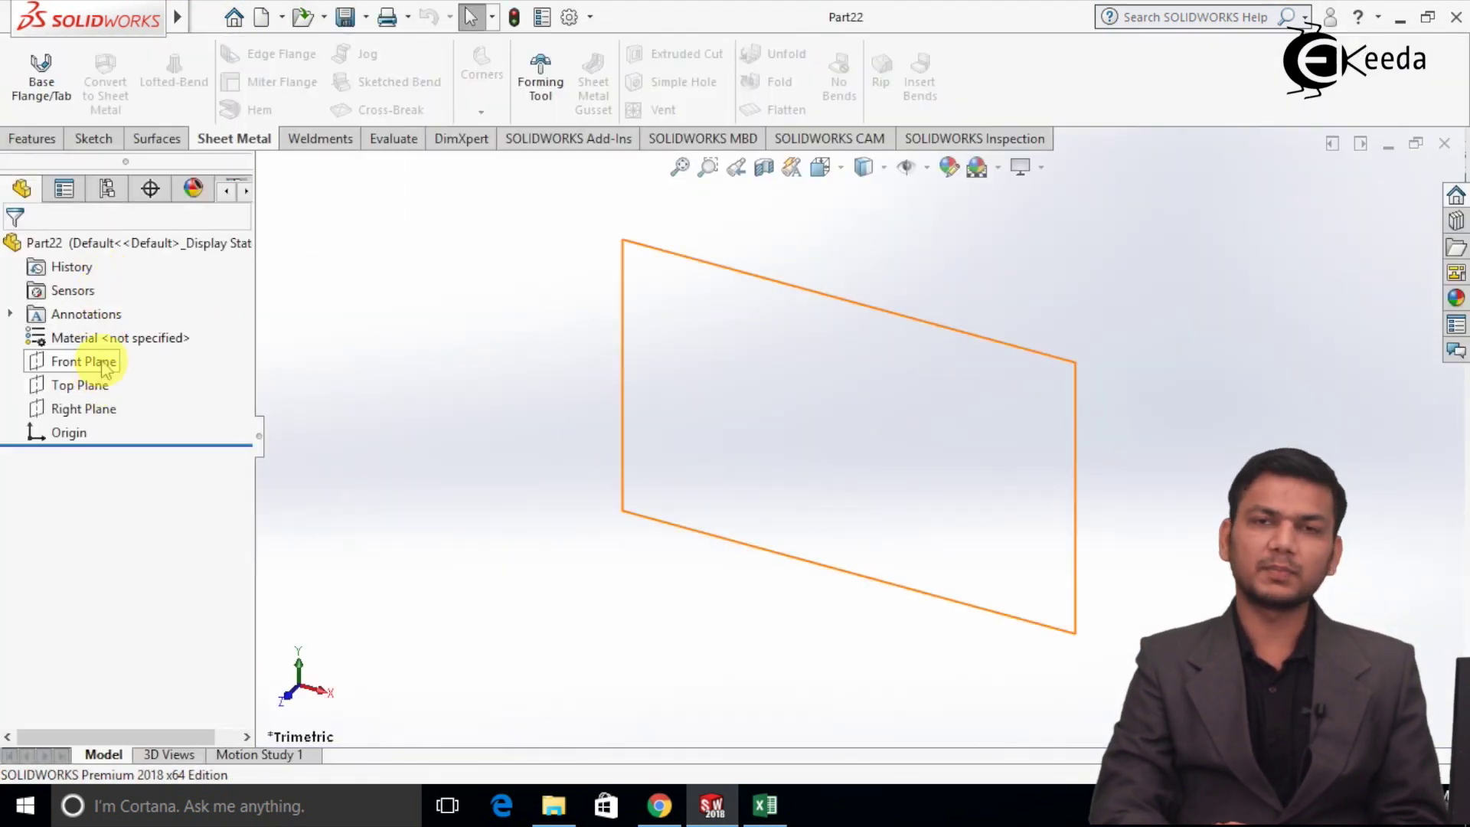
- Sketch a center rectangle from the origin on the Front Plane and exit the sketch
right_click(104, 363)
left_click(125, 335)
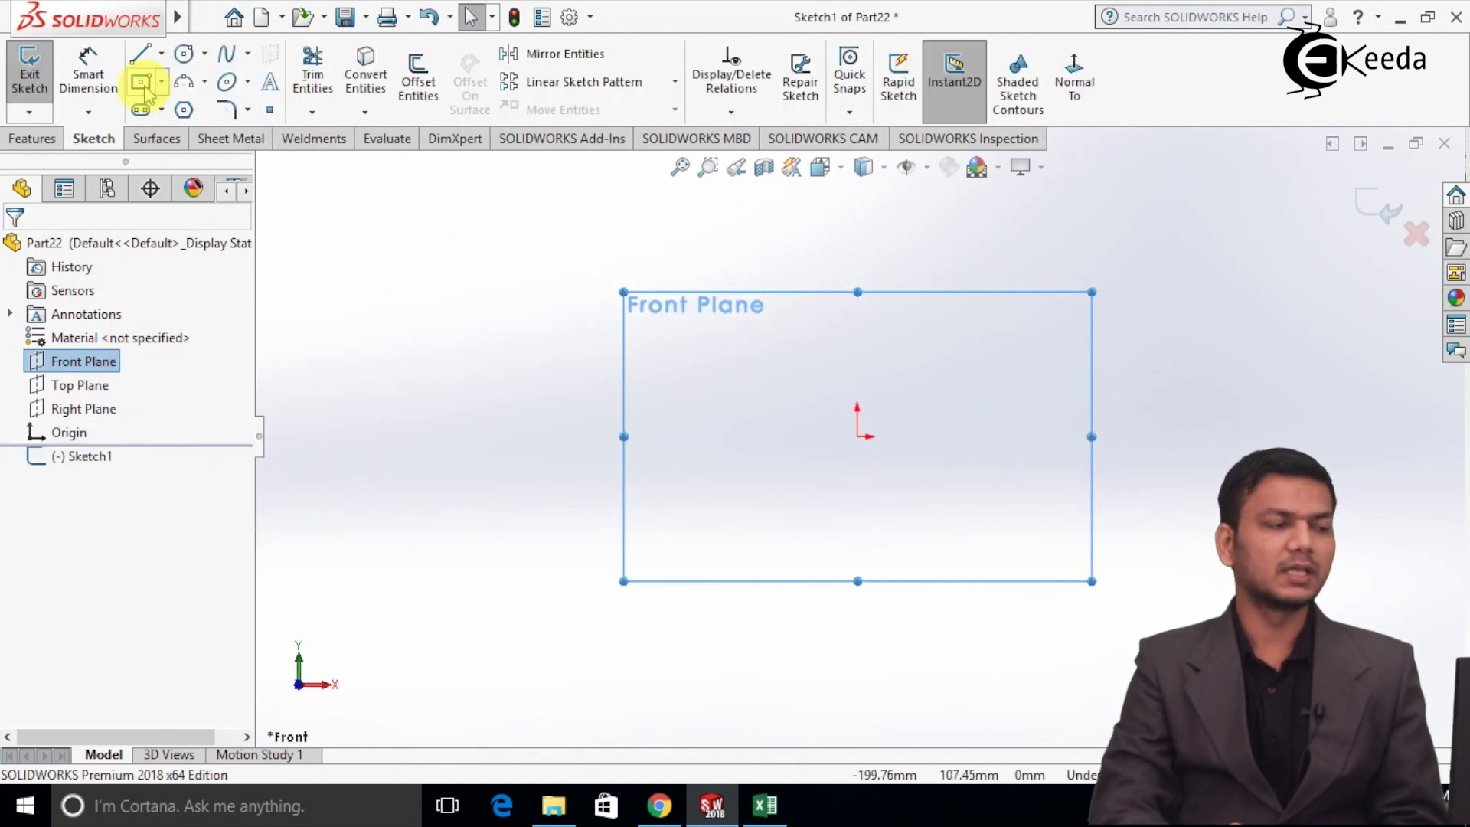
left_click(142, 83)
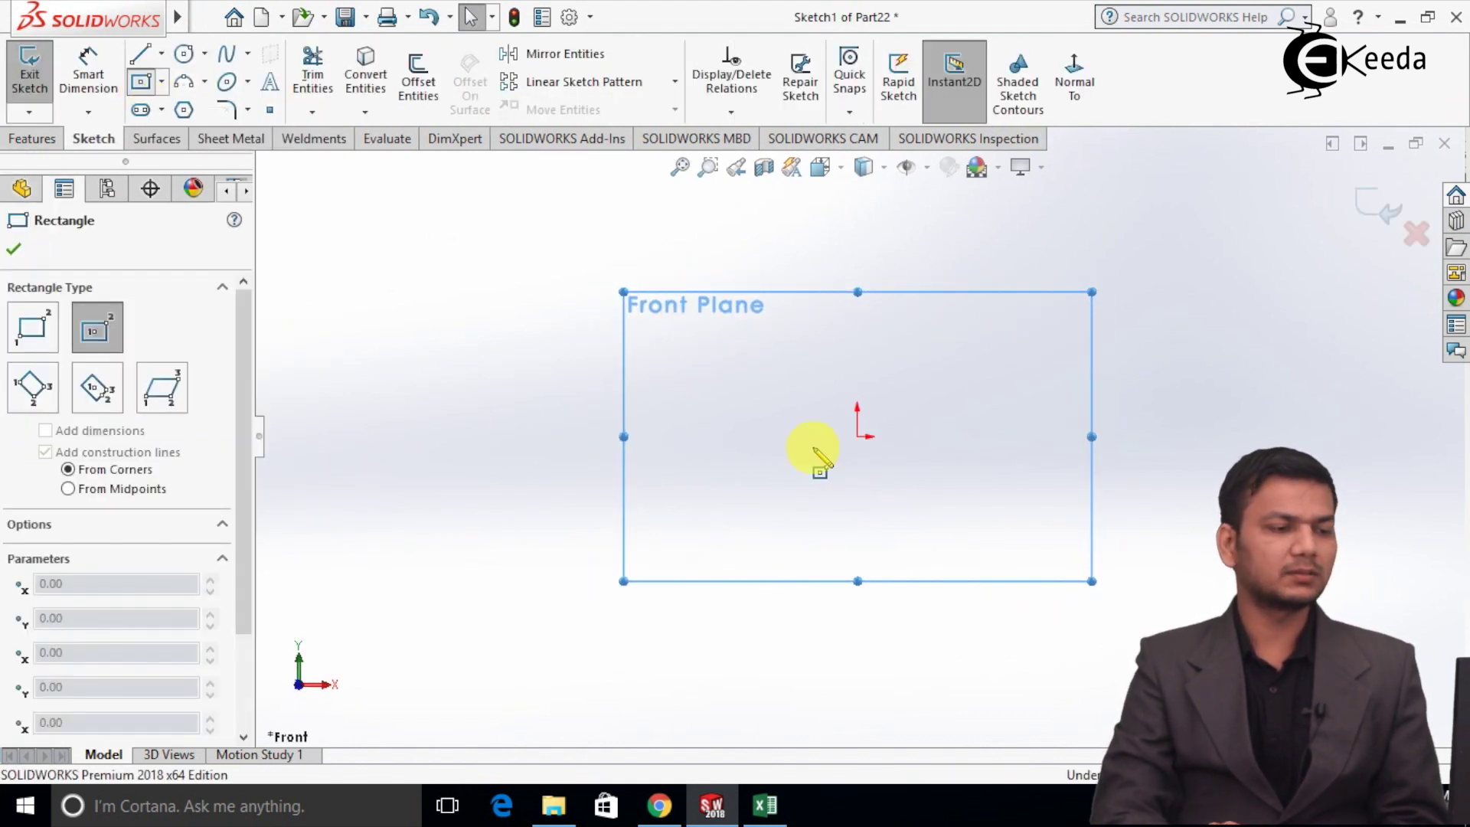
left_click(858, 437)
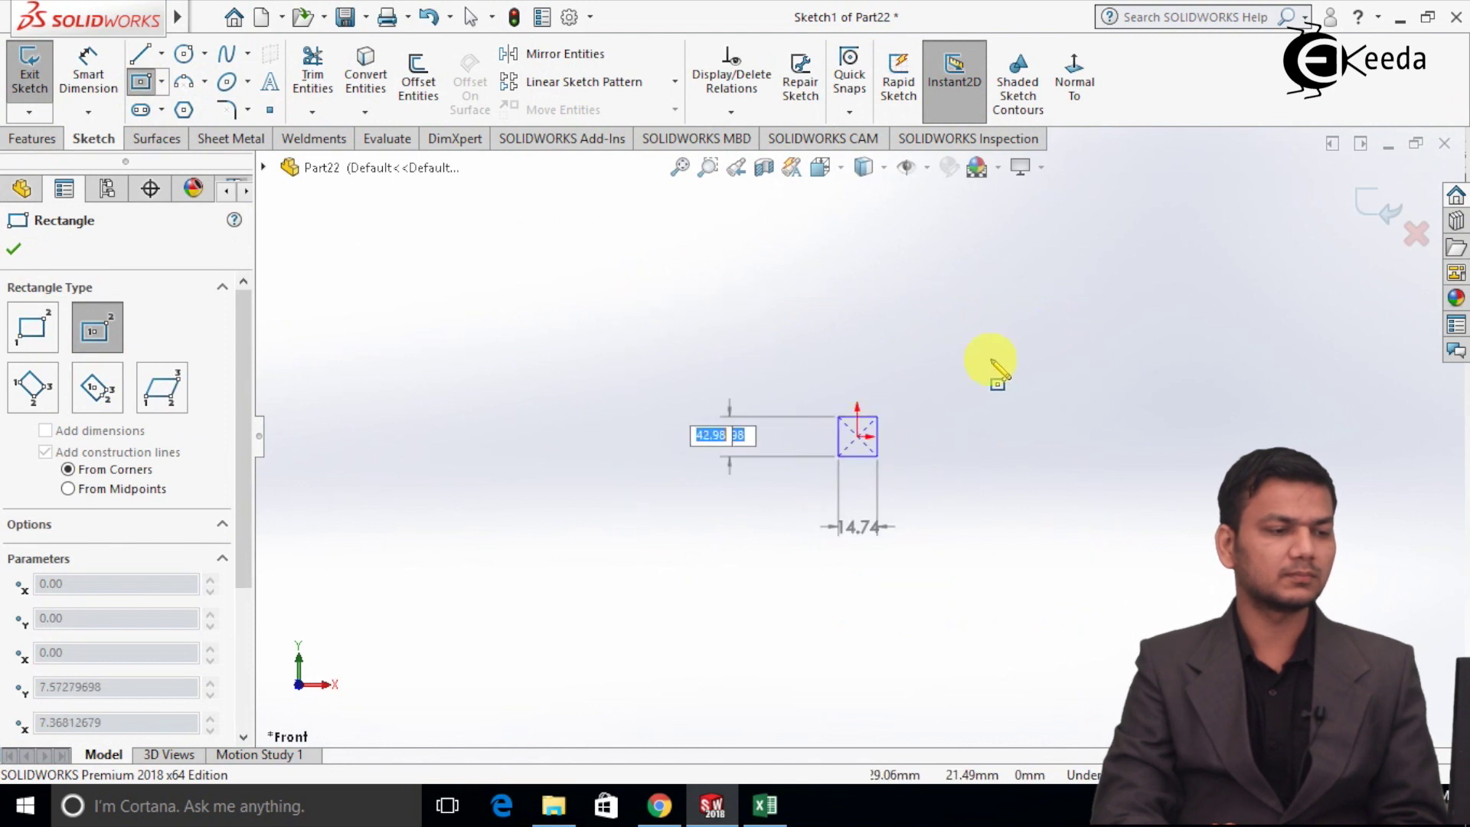
left_click(1206, 264)
right_click(1208, 265)
left_click(1225, 282)
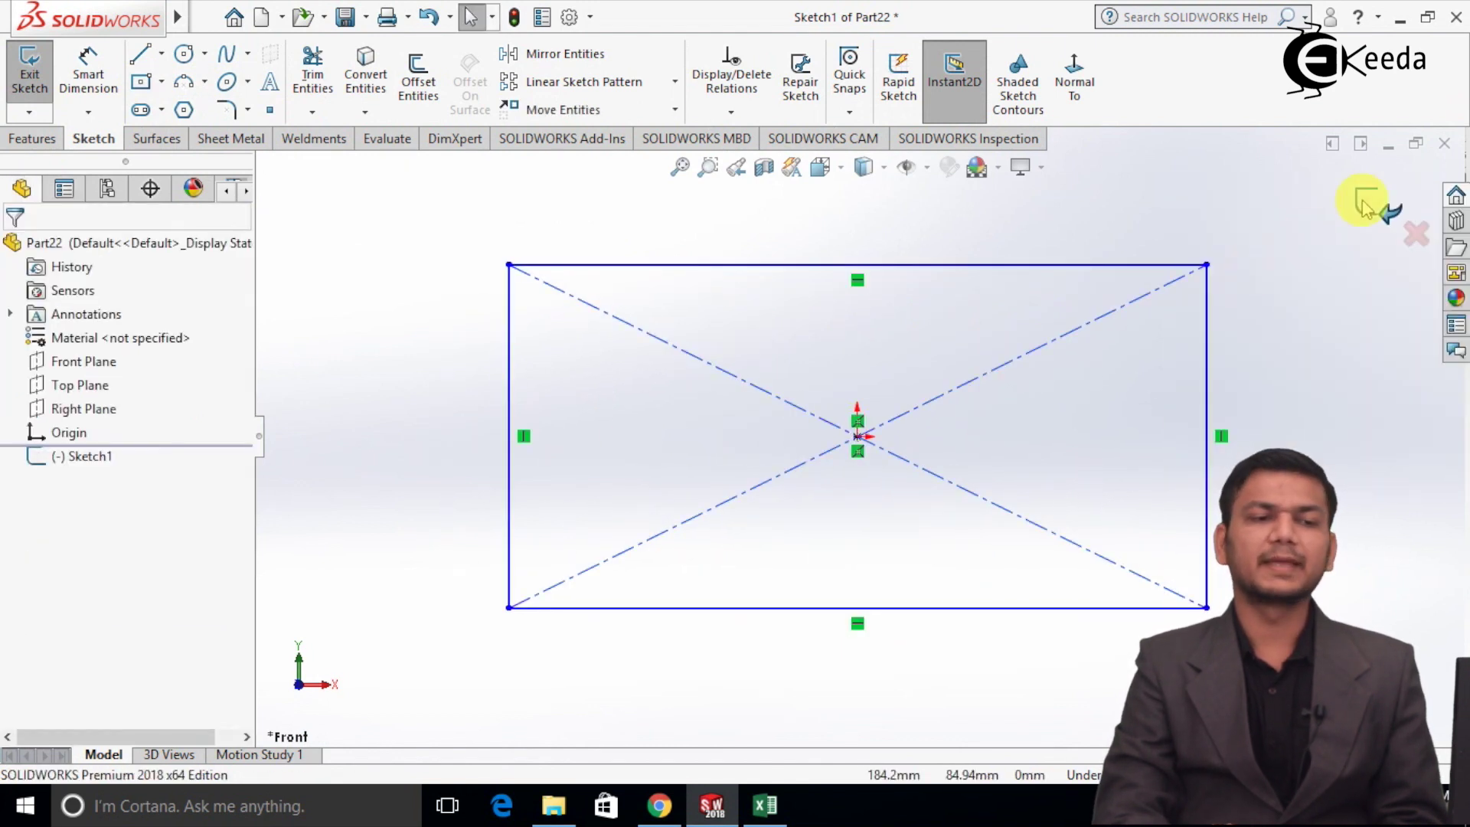
left_click(1365, 203)
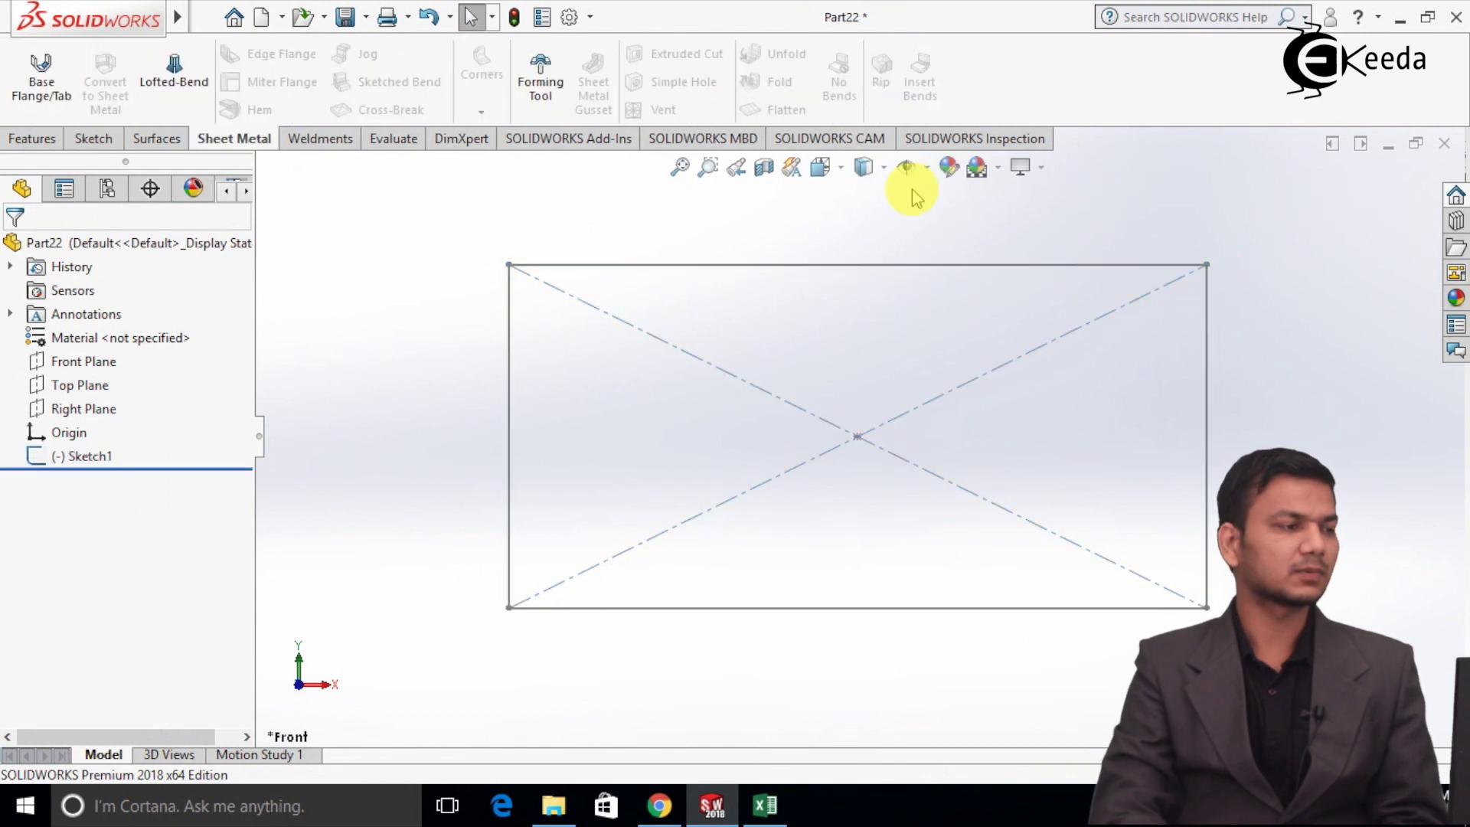
- Turn the rectangle sketch into a 1 mm sheet-metal base flange
left_click(57, 89)
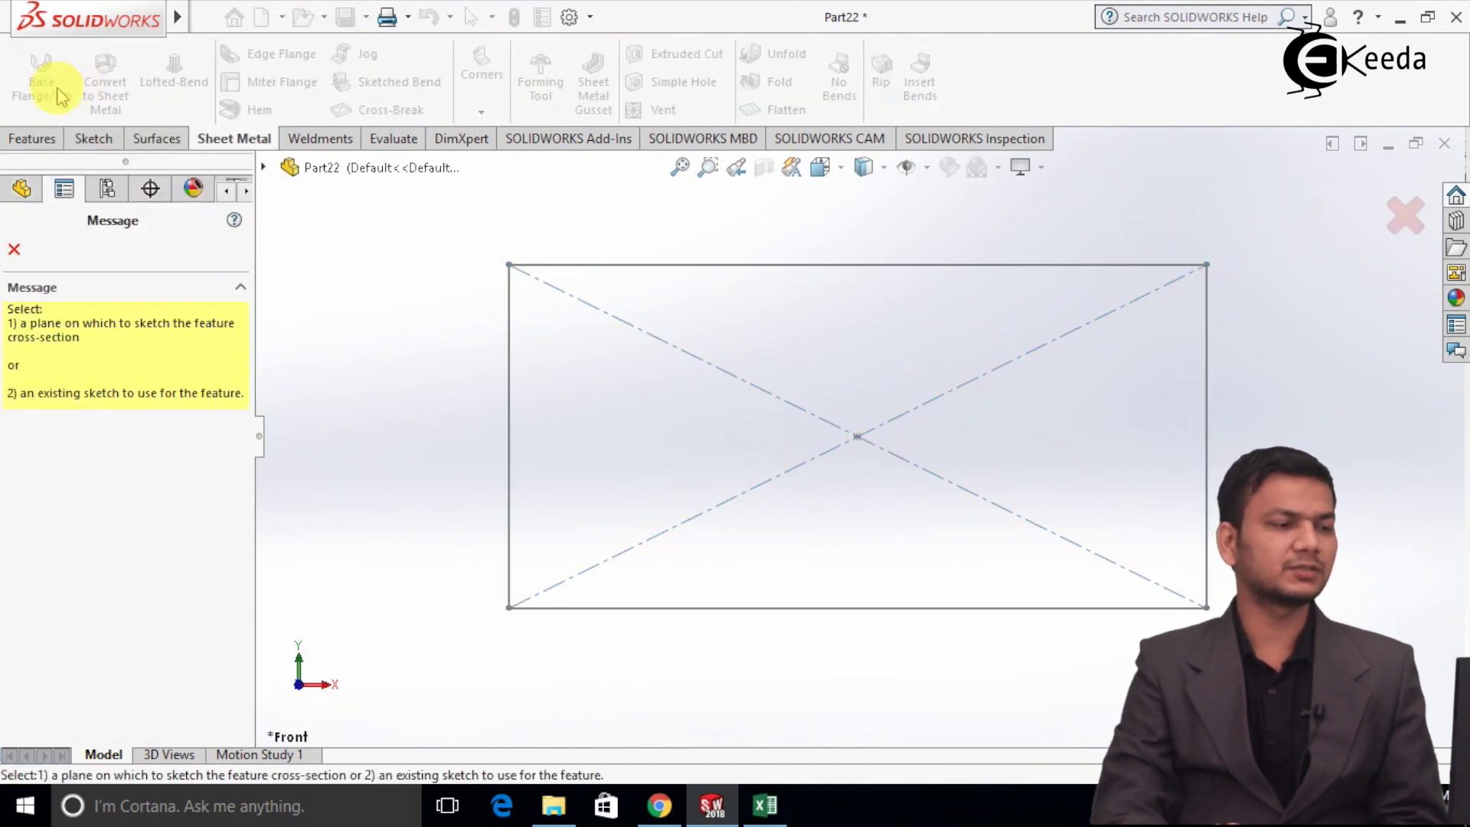
left_click(660, 269)
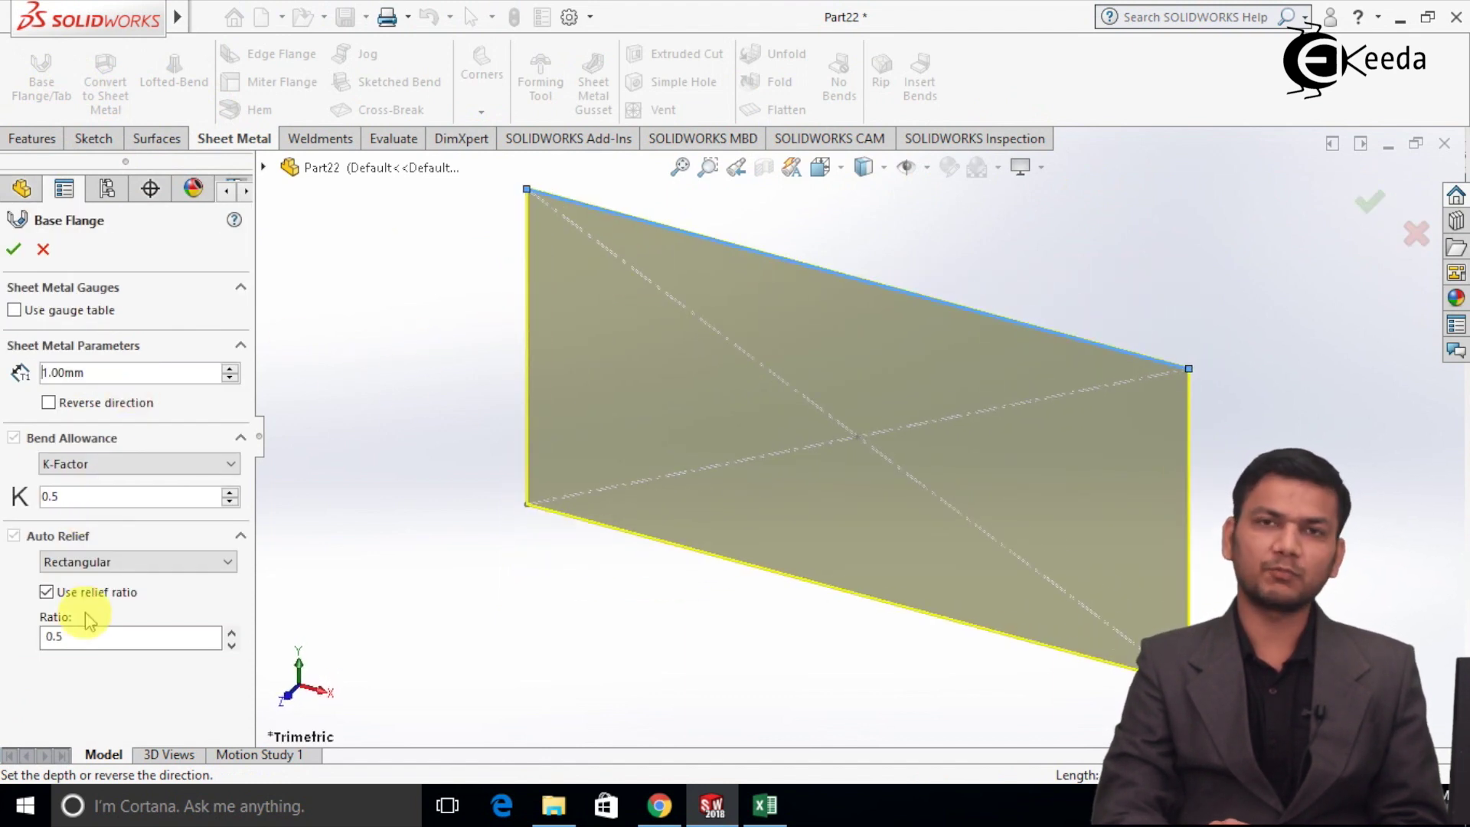
left_click(16, 249)
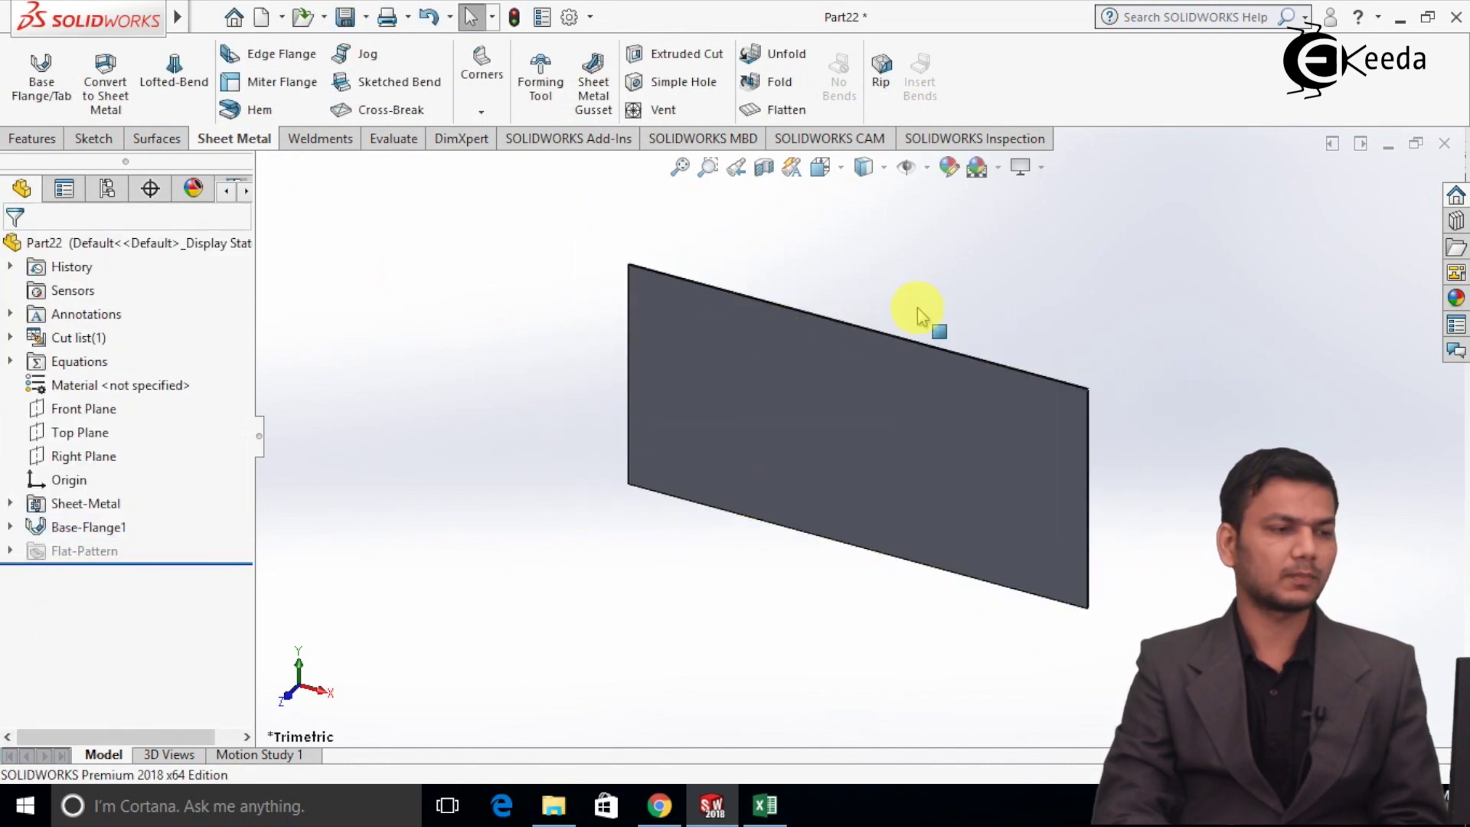
- Add 100 mm edge flanges along all four edges of the base
left_click(278, 55)
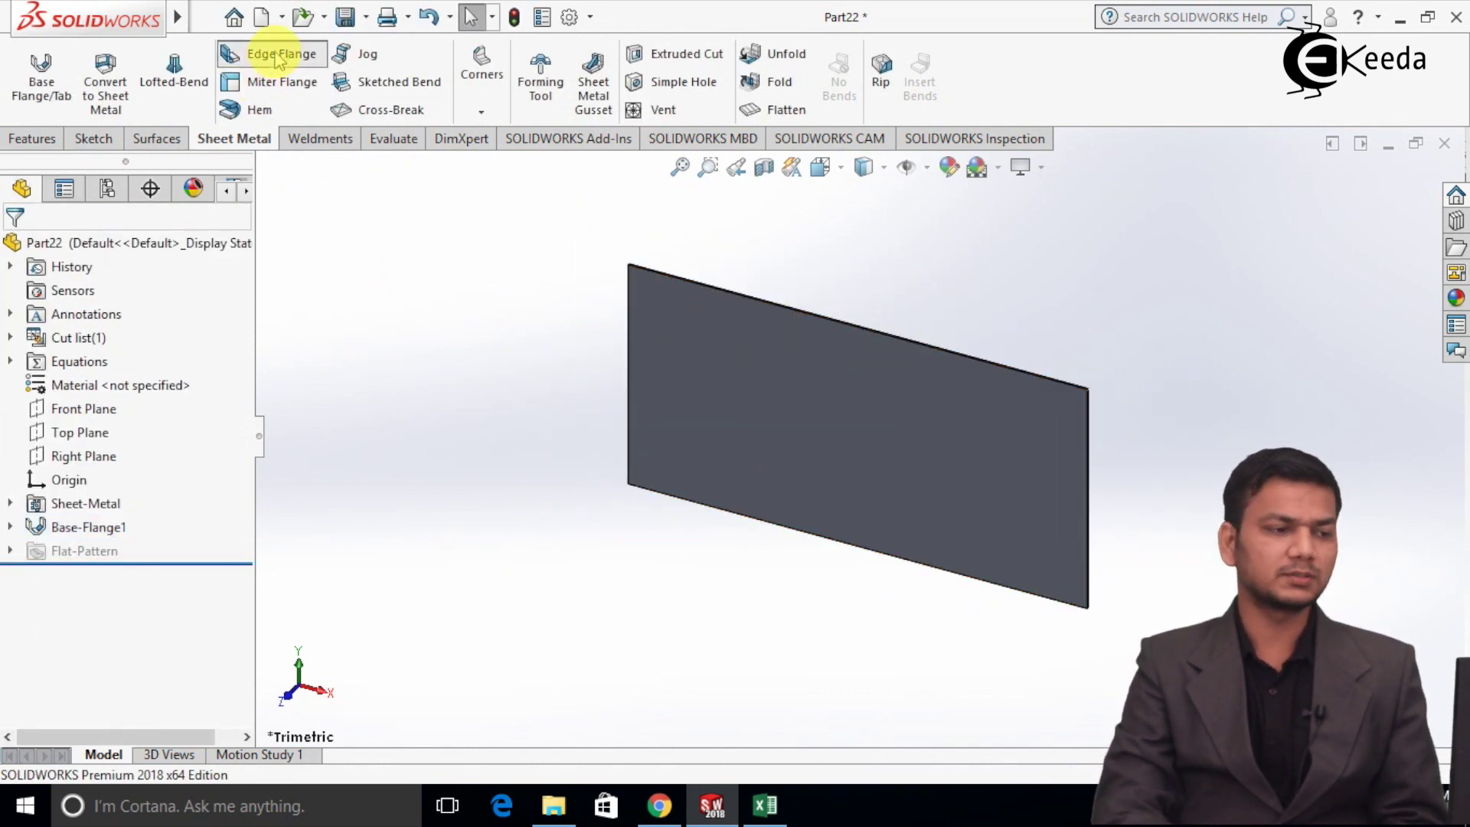
left_click(726, 299)
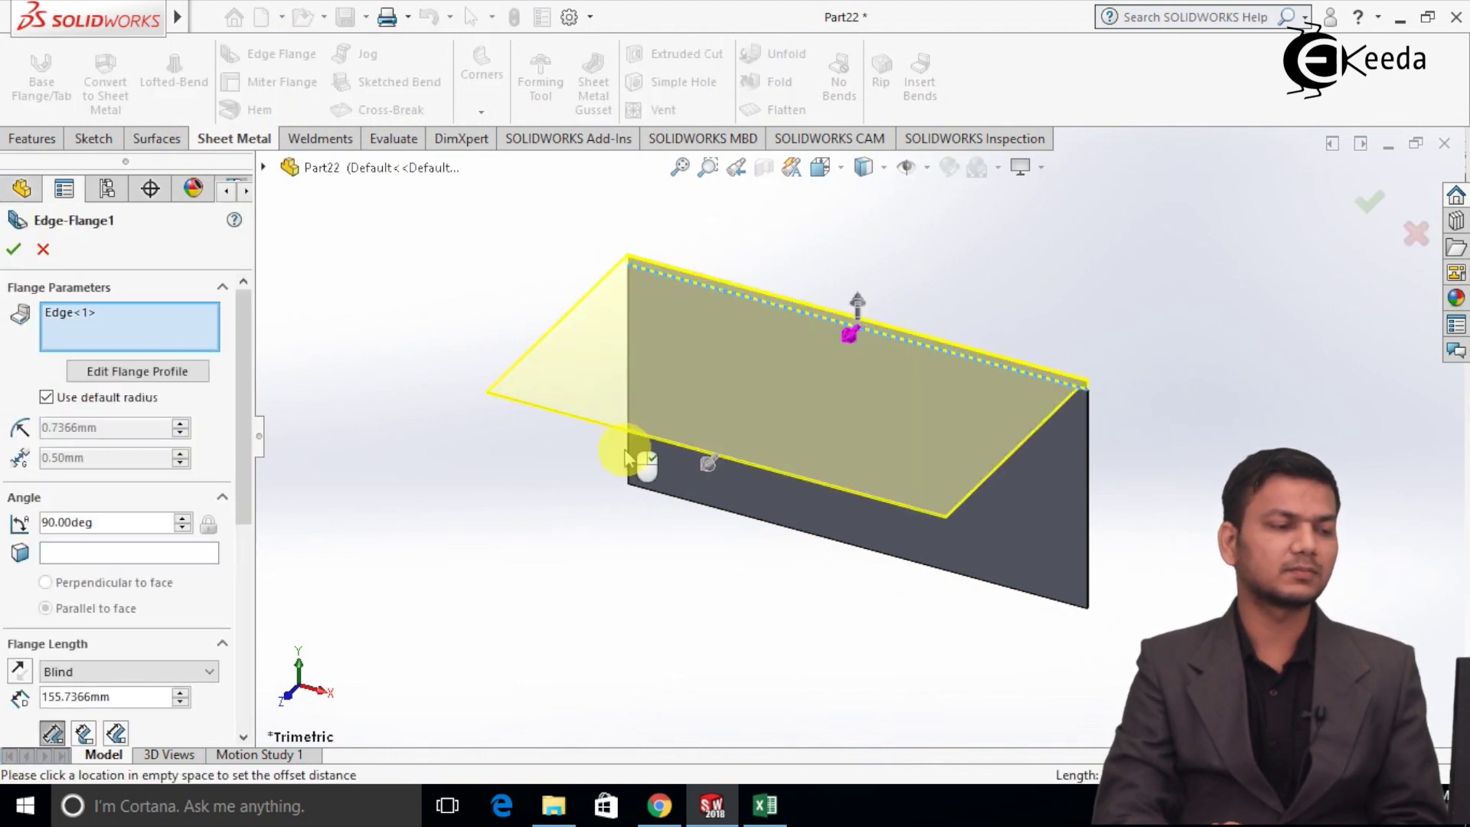
middle_click_drag(636, 475, 650, 371)
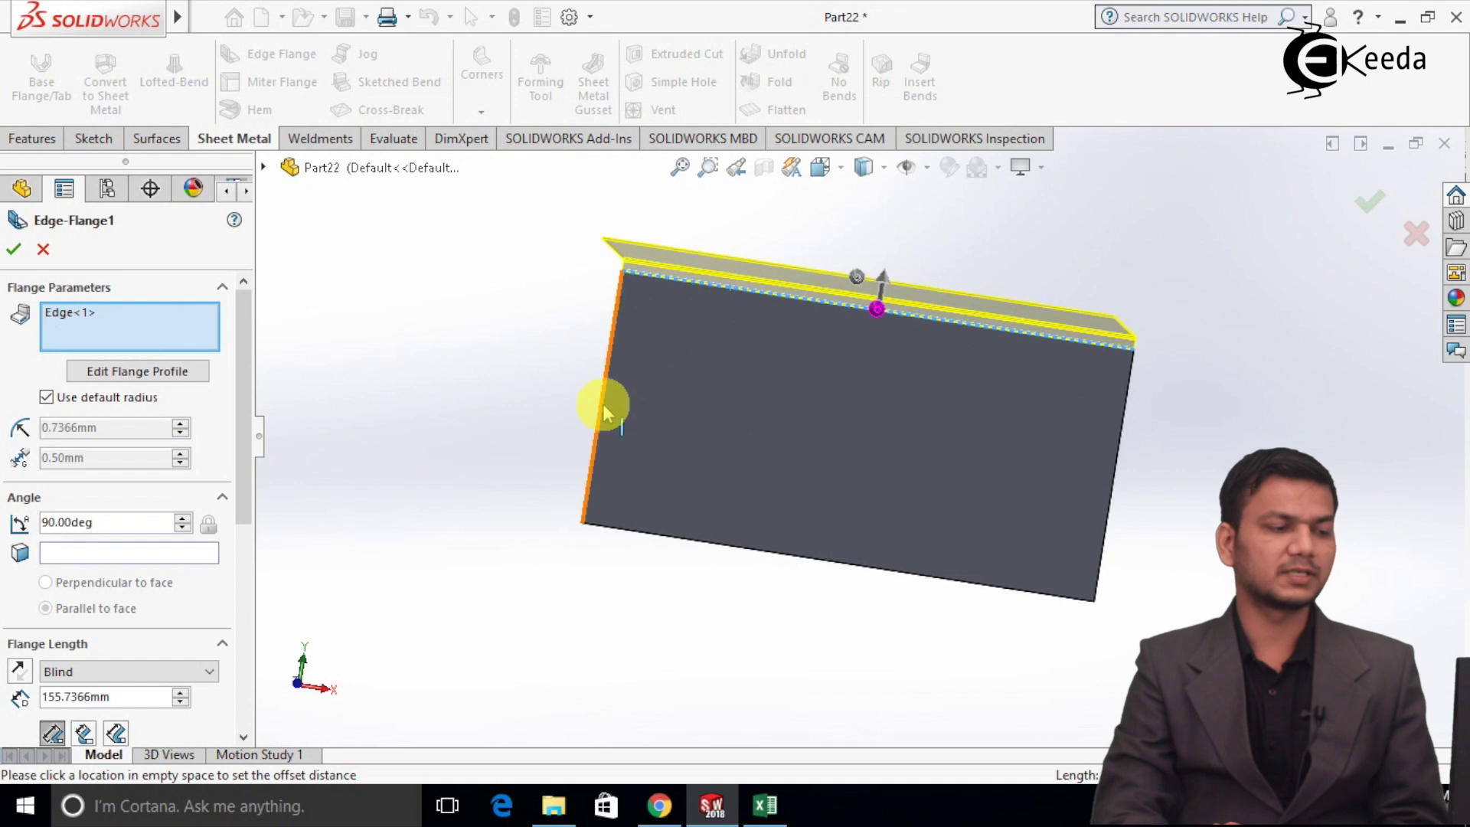
left_click(610, 476)
left_click(858, 502)
left_click(1114, 497)
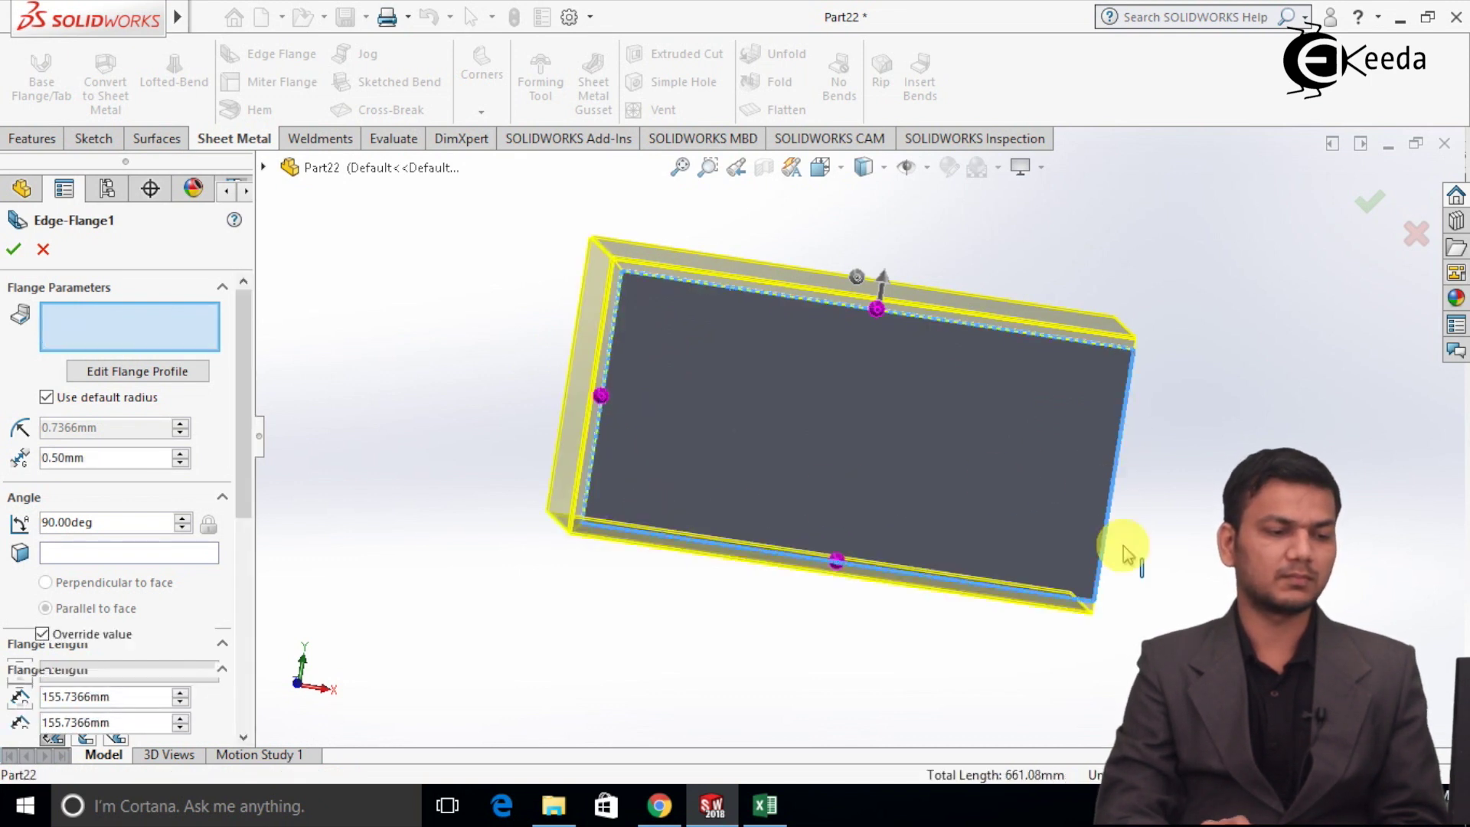
mouse_move(1125, 596)
middle_mouse_down()
mouse_move(1162, 351)
mouse_move(1157, 444)
middle_mouse_up()
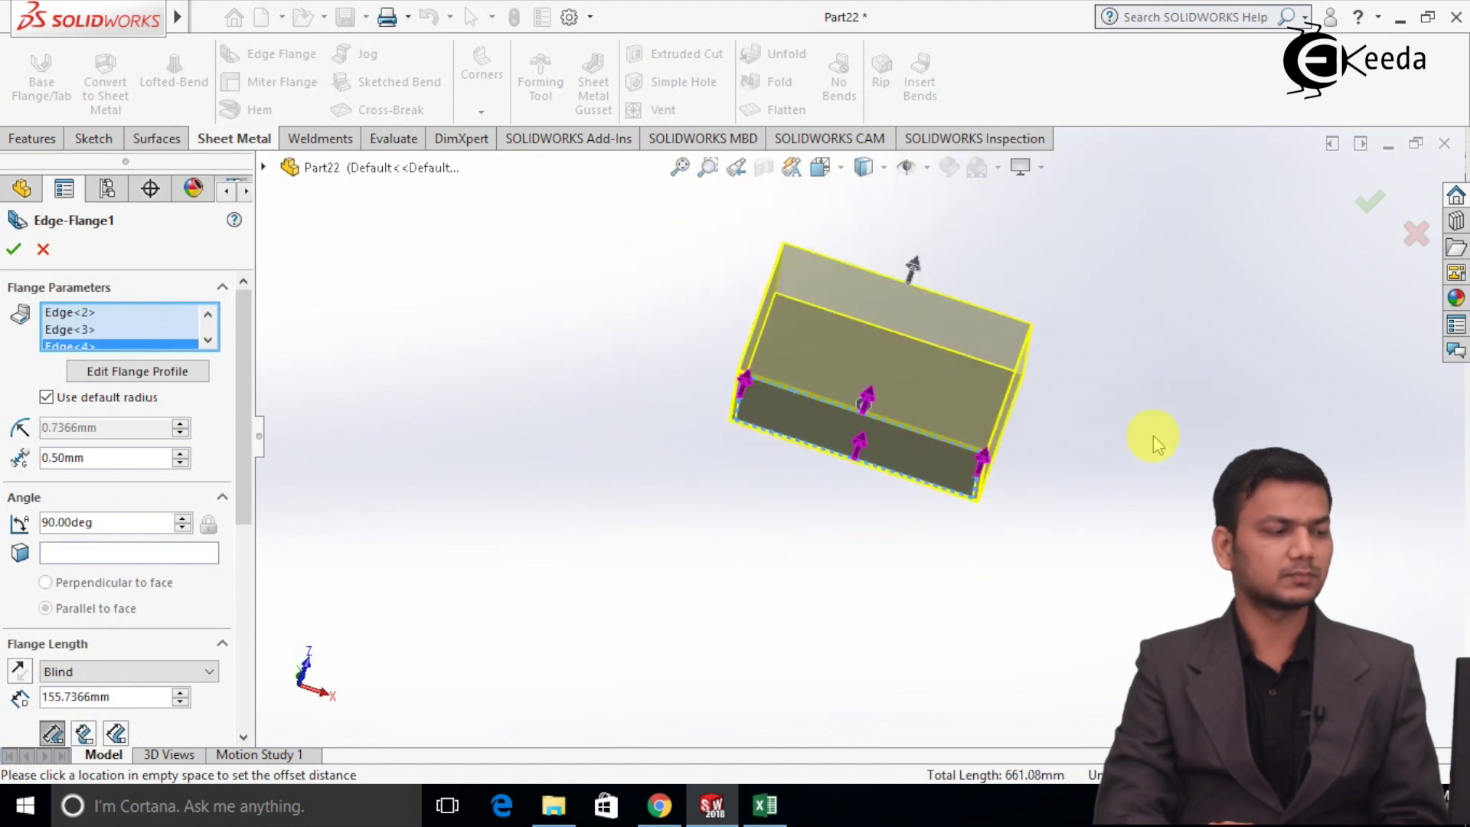
double_click(124, 696)
type("100")
key("Return")
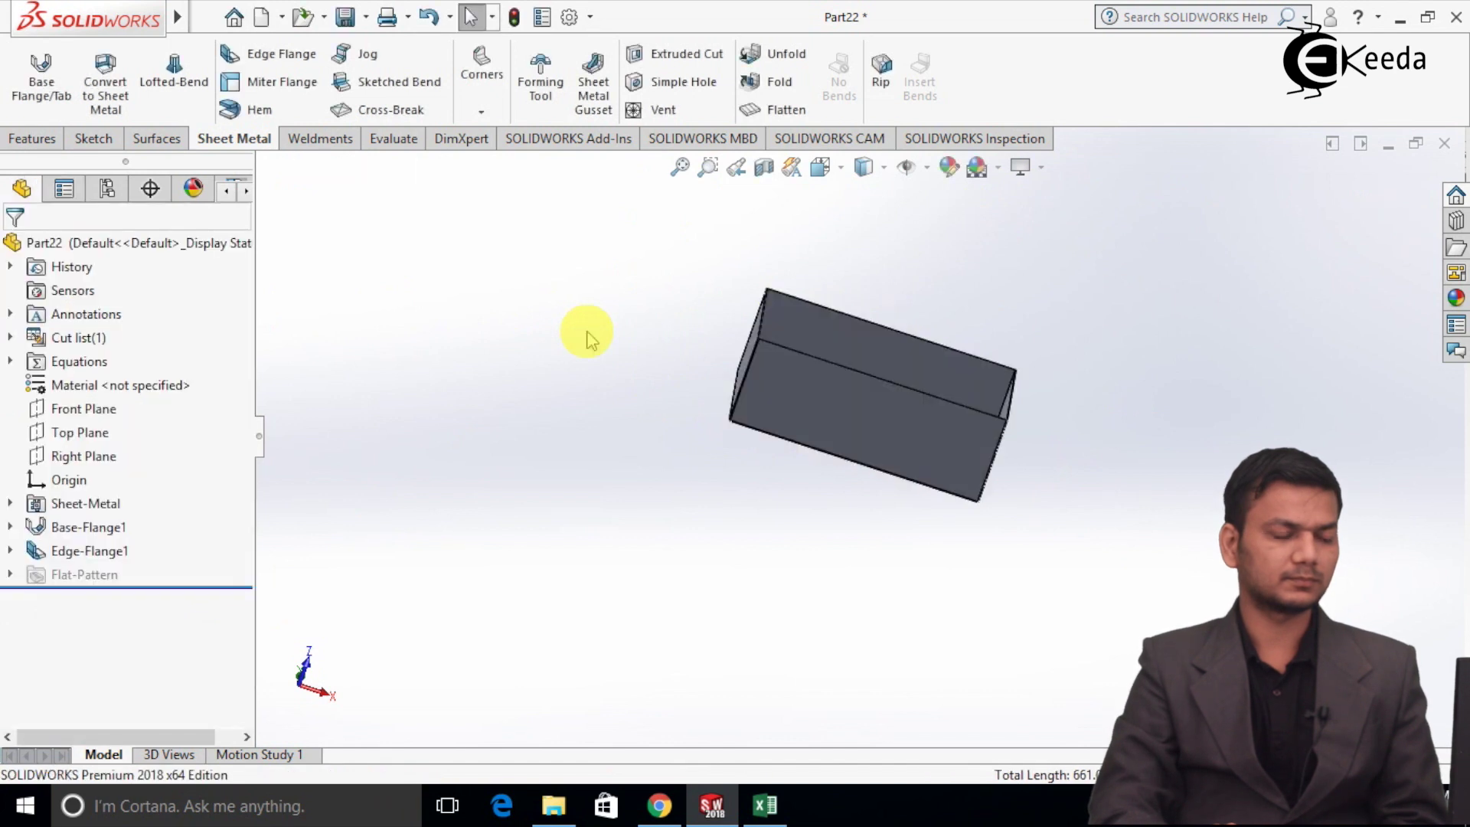
- Begin an Unfold with the box's inner bottom face as the fixed face
mouse_move(988, 383)
middle_mouse_down()
mouse_move(1045, 370)
mouse_move(1022, 302)
mouse_move(1001, 312)
mouse_move(804, 256)
middle_mouse_up()
scroll(598, 289, "up", 2)
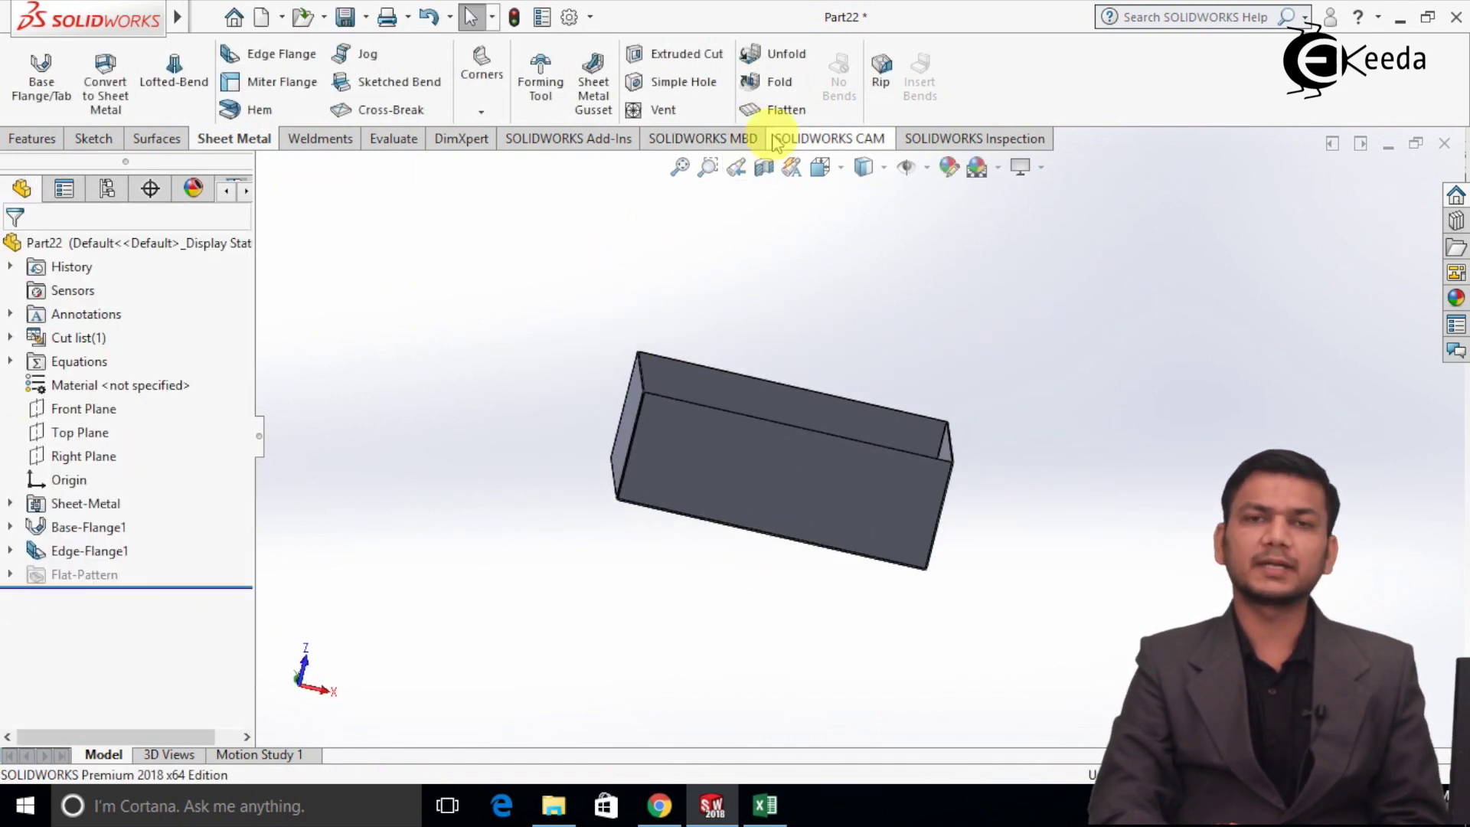
middle_click_drag(827, 329, 821, 335)
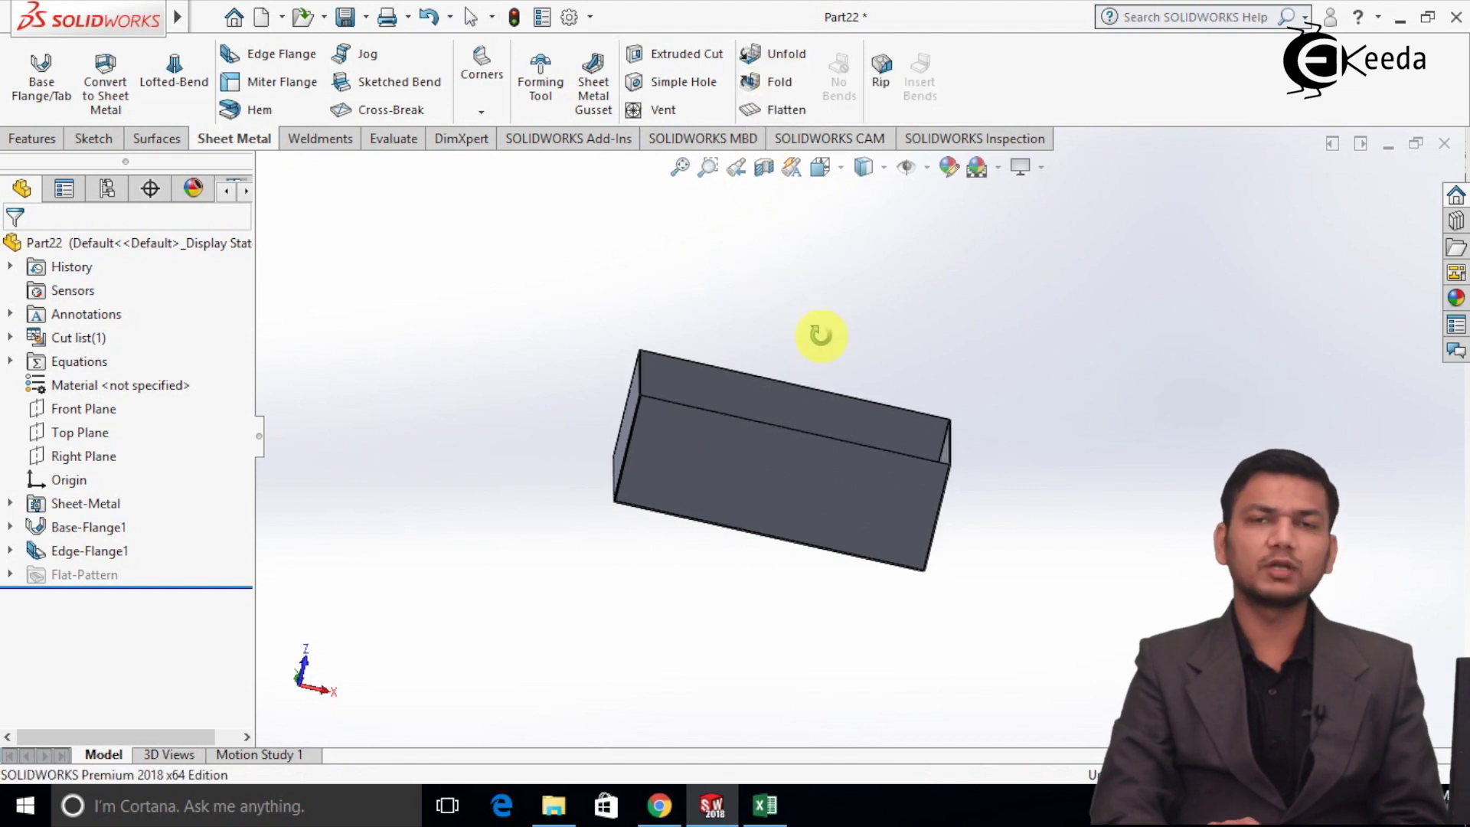
mouse_move(885, 381)
middle_mouse_down()
mouse_move(850, 483)
mouse_move(866, 421)
mouse_move(961, 400)
mouse_move(974, 315)
middle_mouse_up()
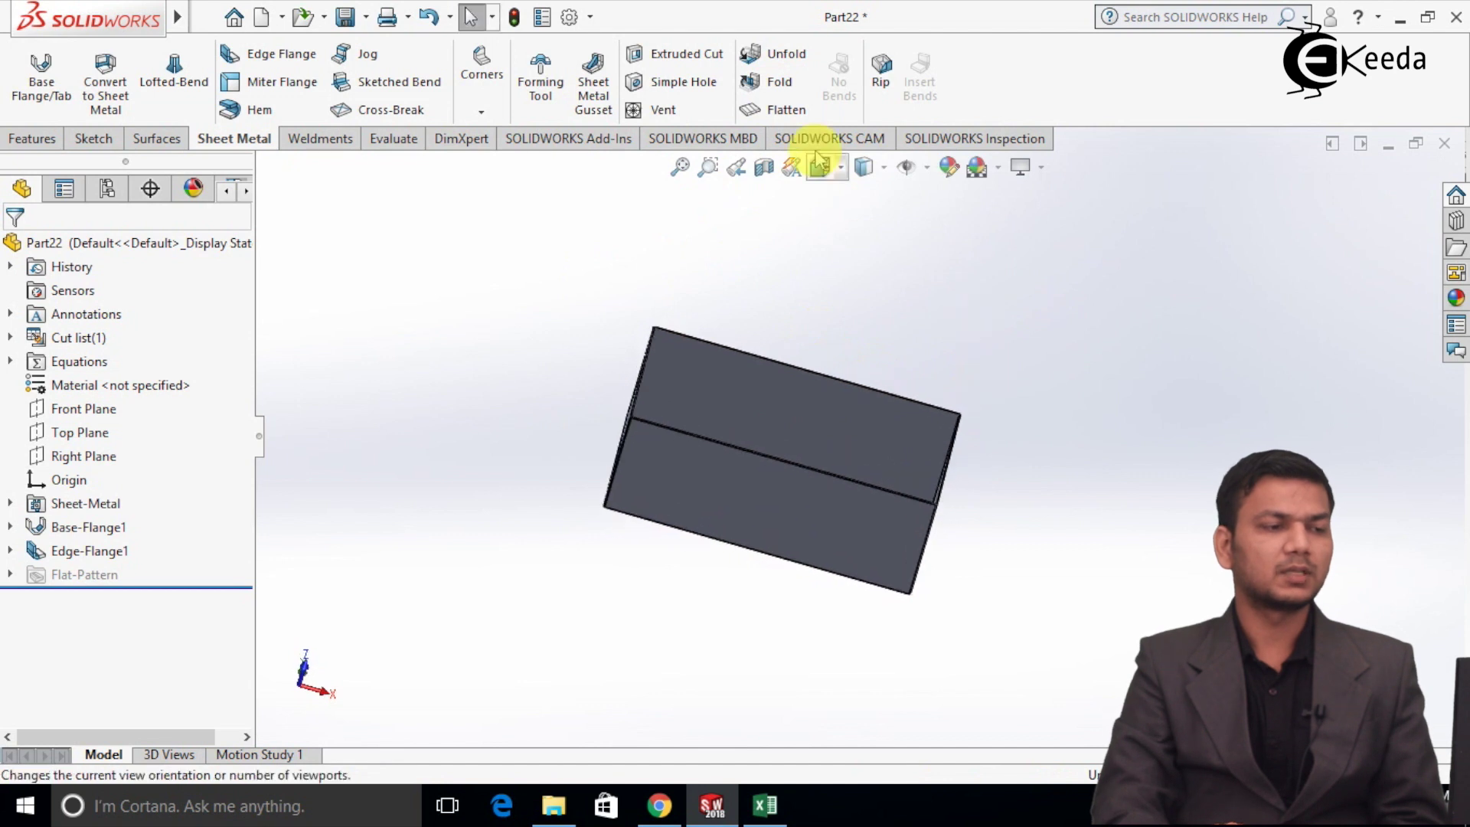
left_click(792, 60)
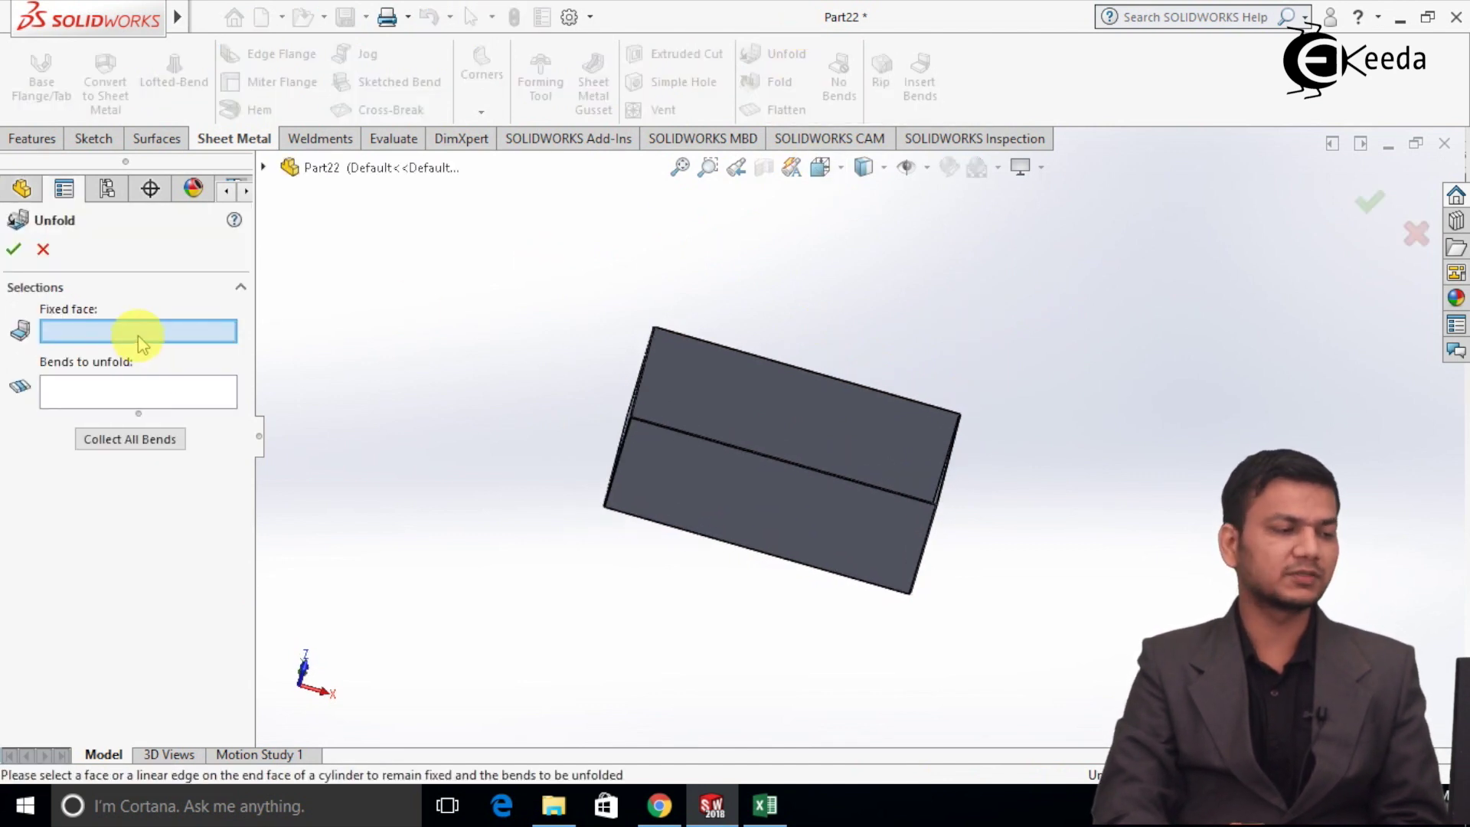
mouse_move(961, 344)
middle_mouse_down()
mouse_move(929, 450)
mouse_move(779, 476)
middle_mouse_up()
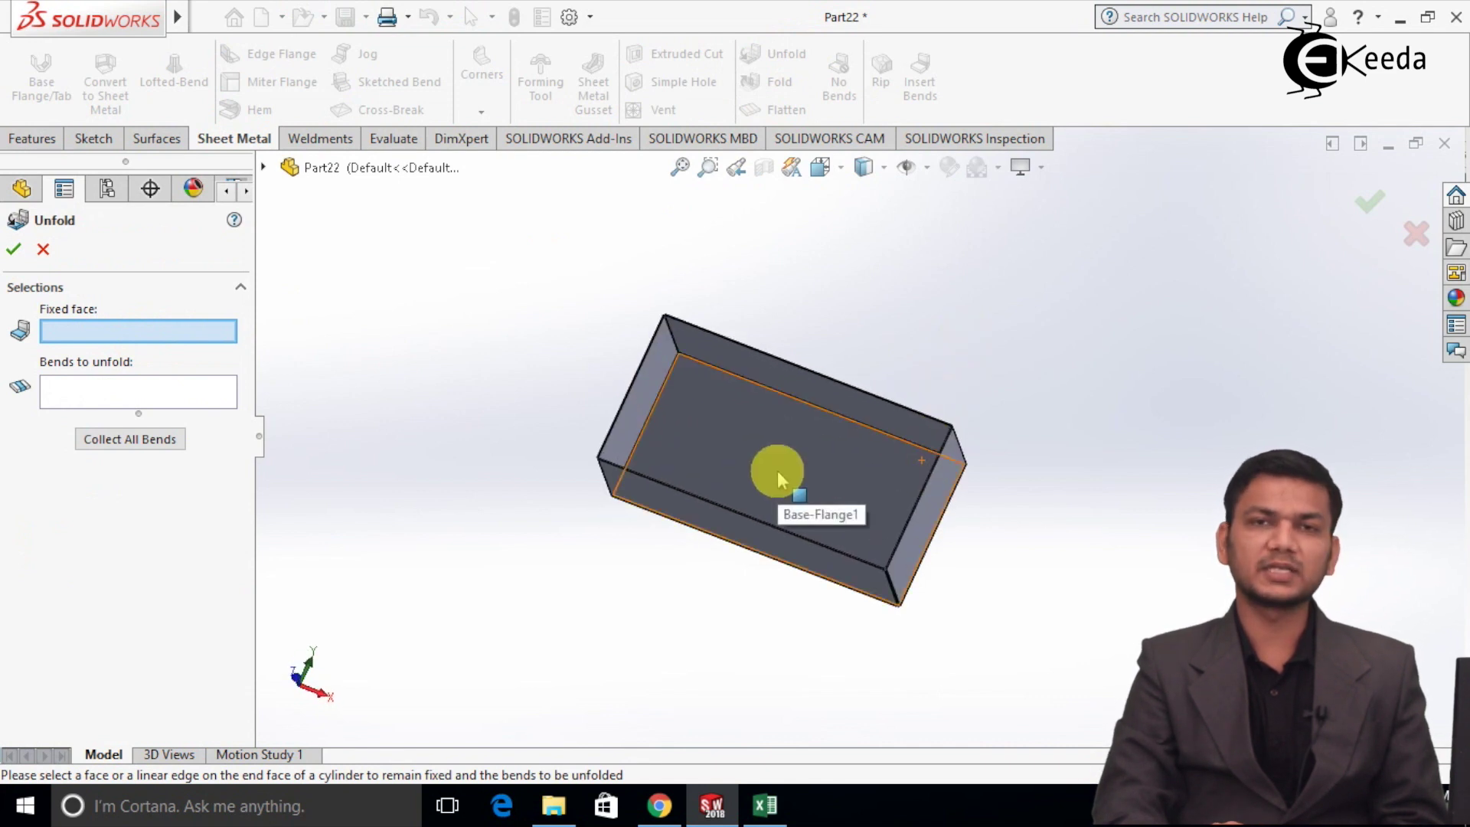
left_click(778, 471)
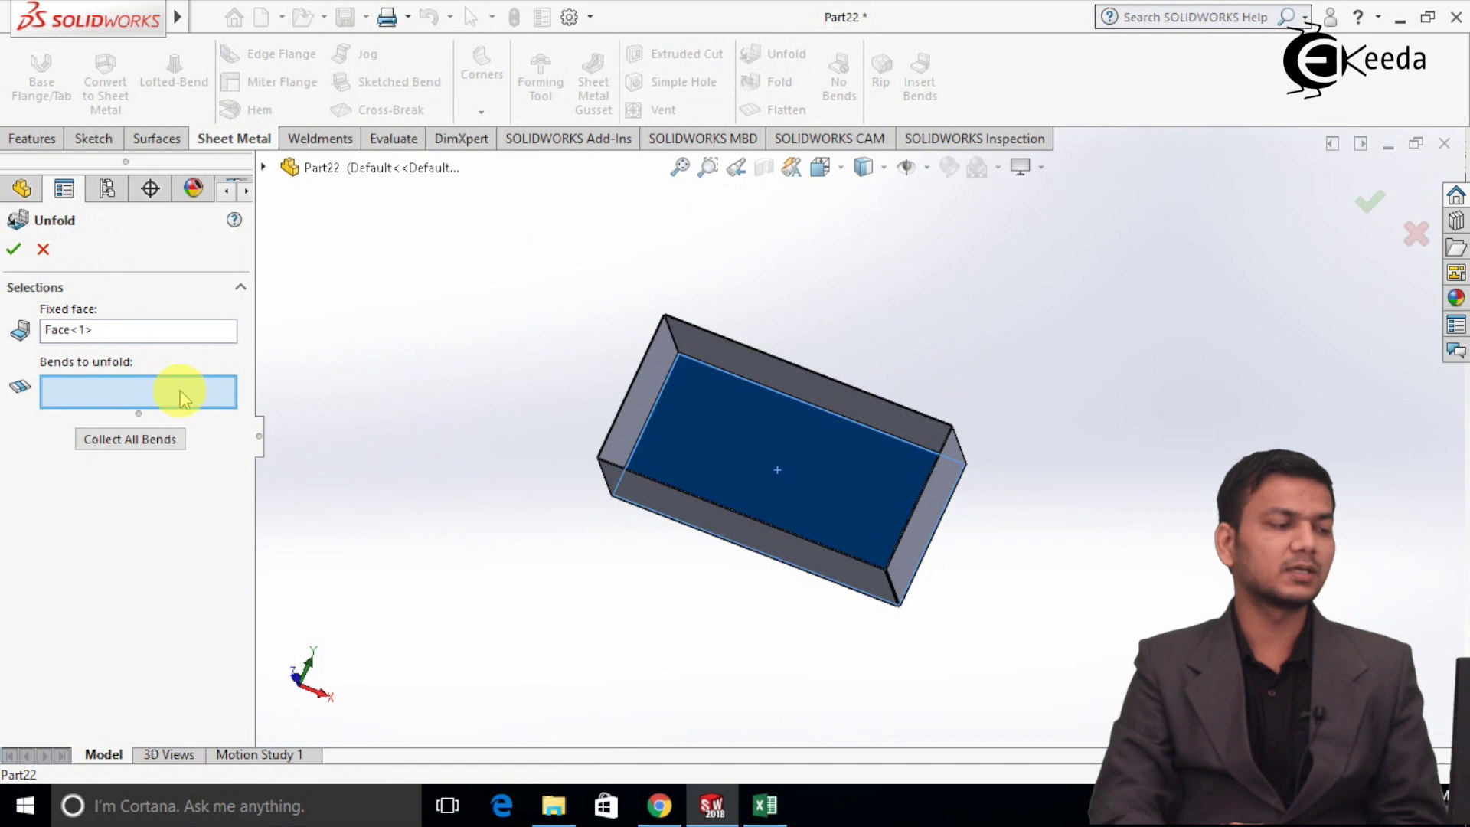
- Select EdgeBend2 and EdgeBend1 as the bends to unfold and confirm
scroll(720, 429, "down", 3)
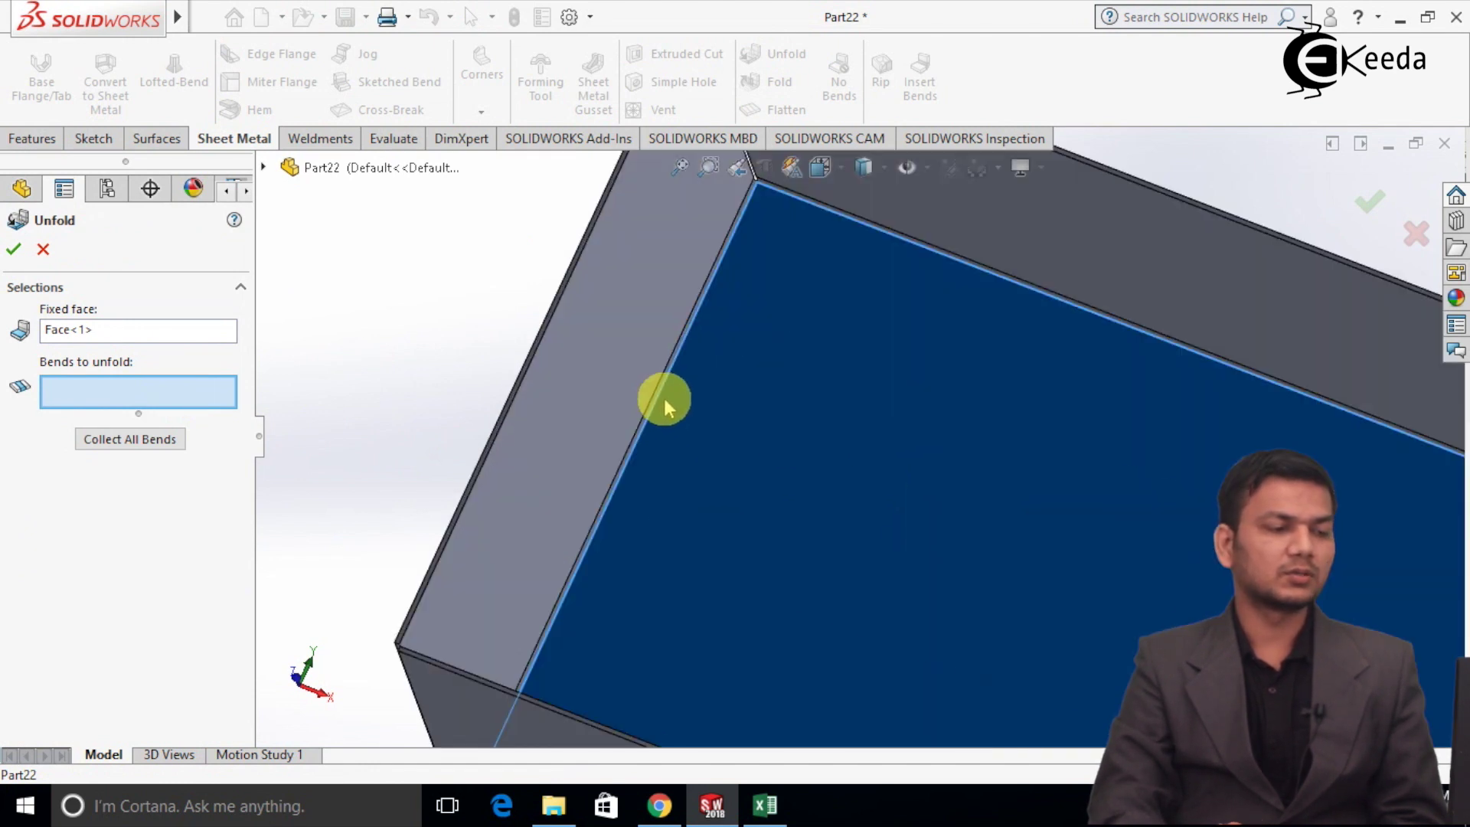
scroll(705, 425, "down", 2)
scroll(720, 429, "down", 1)
scroll(751, 425, "down", 2)
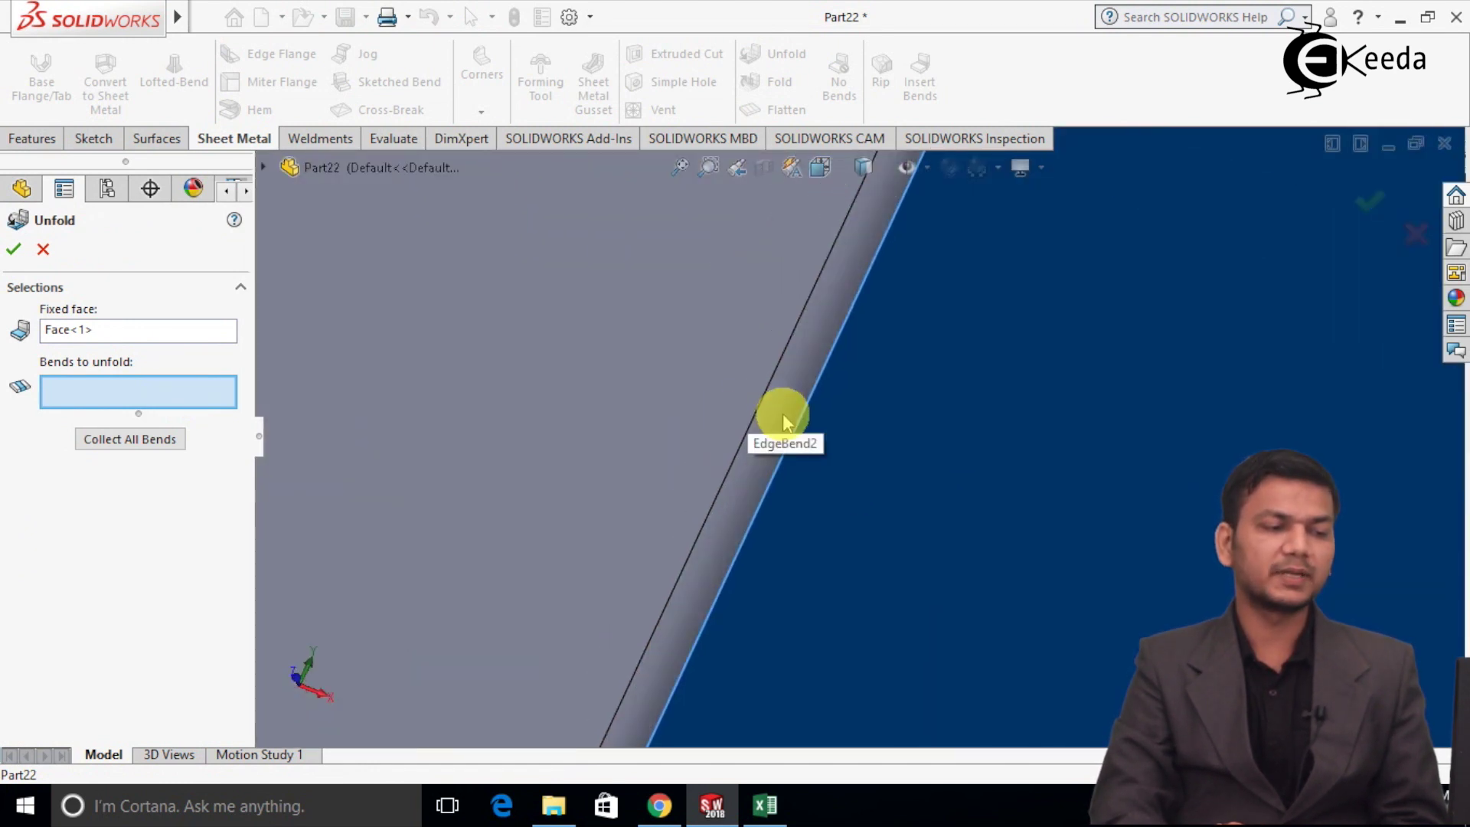
left_click(782, 420)
scroll(782, 413, "up", 2)
scroll(1121, 402, "up", 2)
scroll(991, 386, "down", 2)
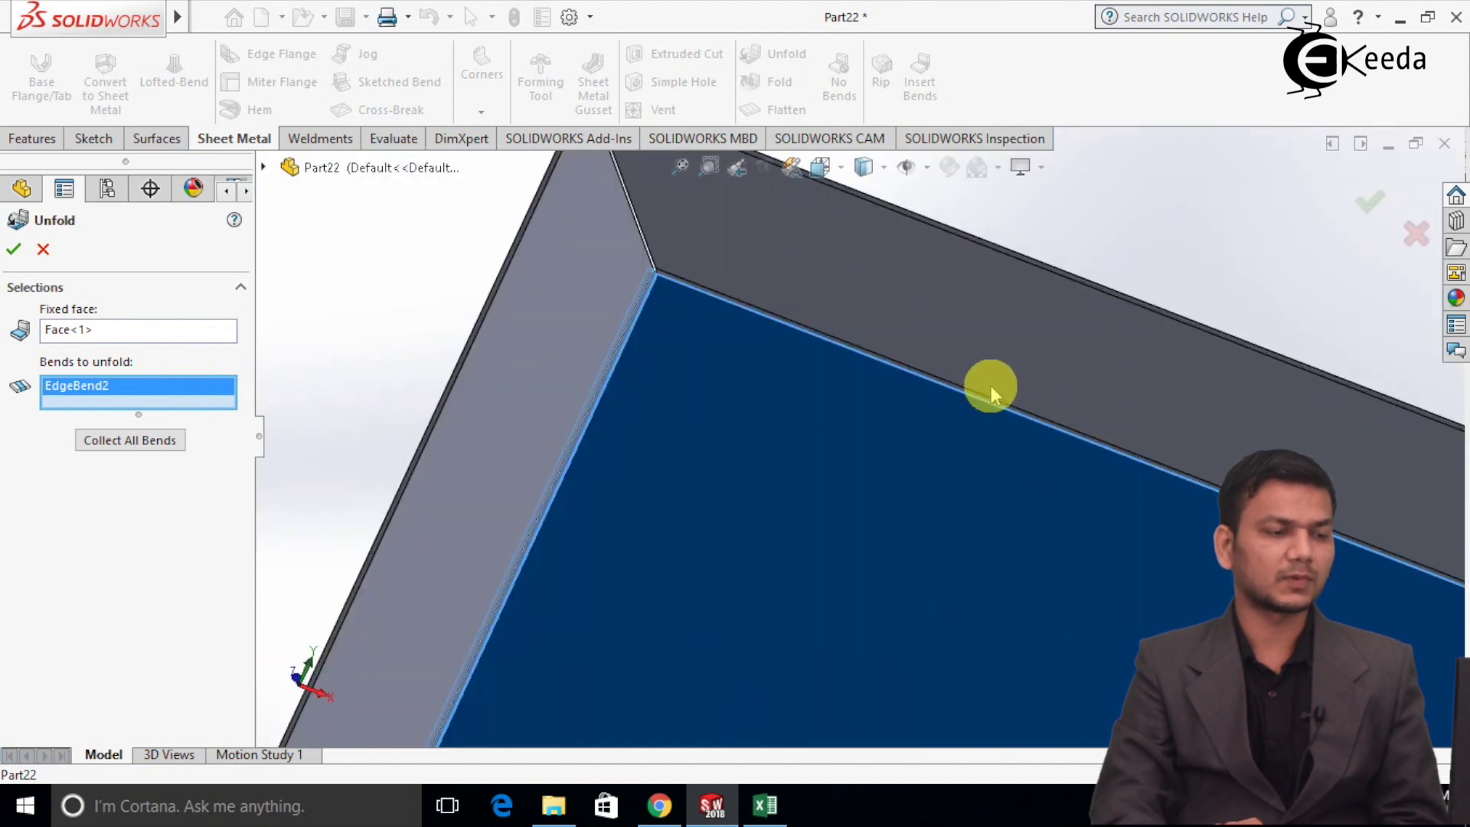
scroll(863, 369, "down", 2)
left_click(856, 372)
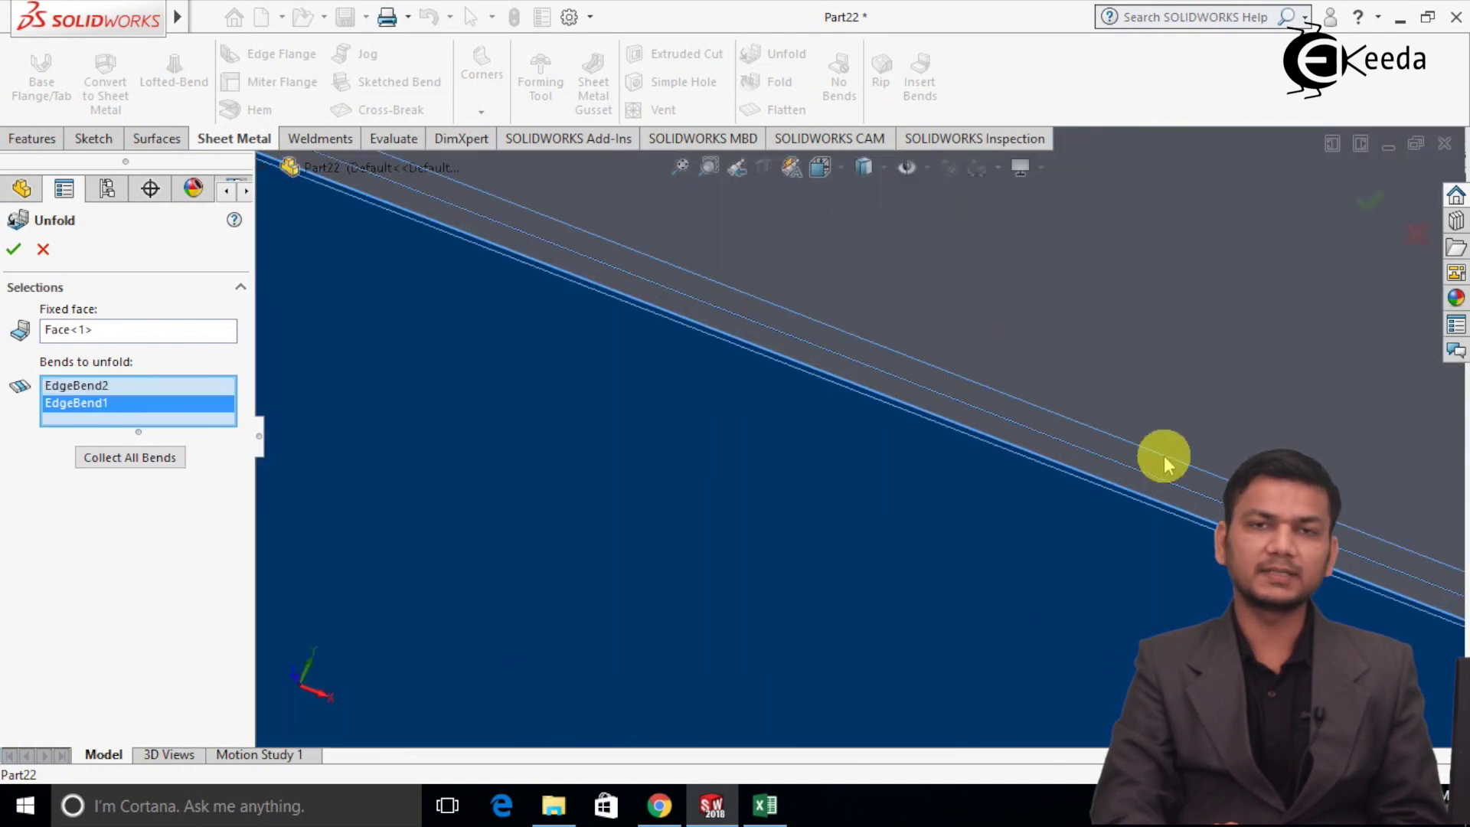
scroll(1164, 460, "up", 1)
scroll(919, 508, "up", 2)
scroll(539, 469, "up", 1)
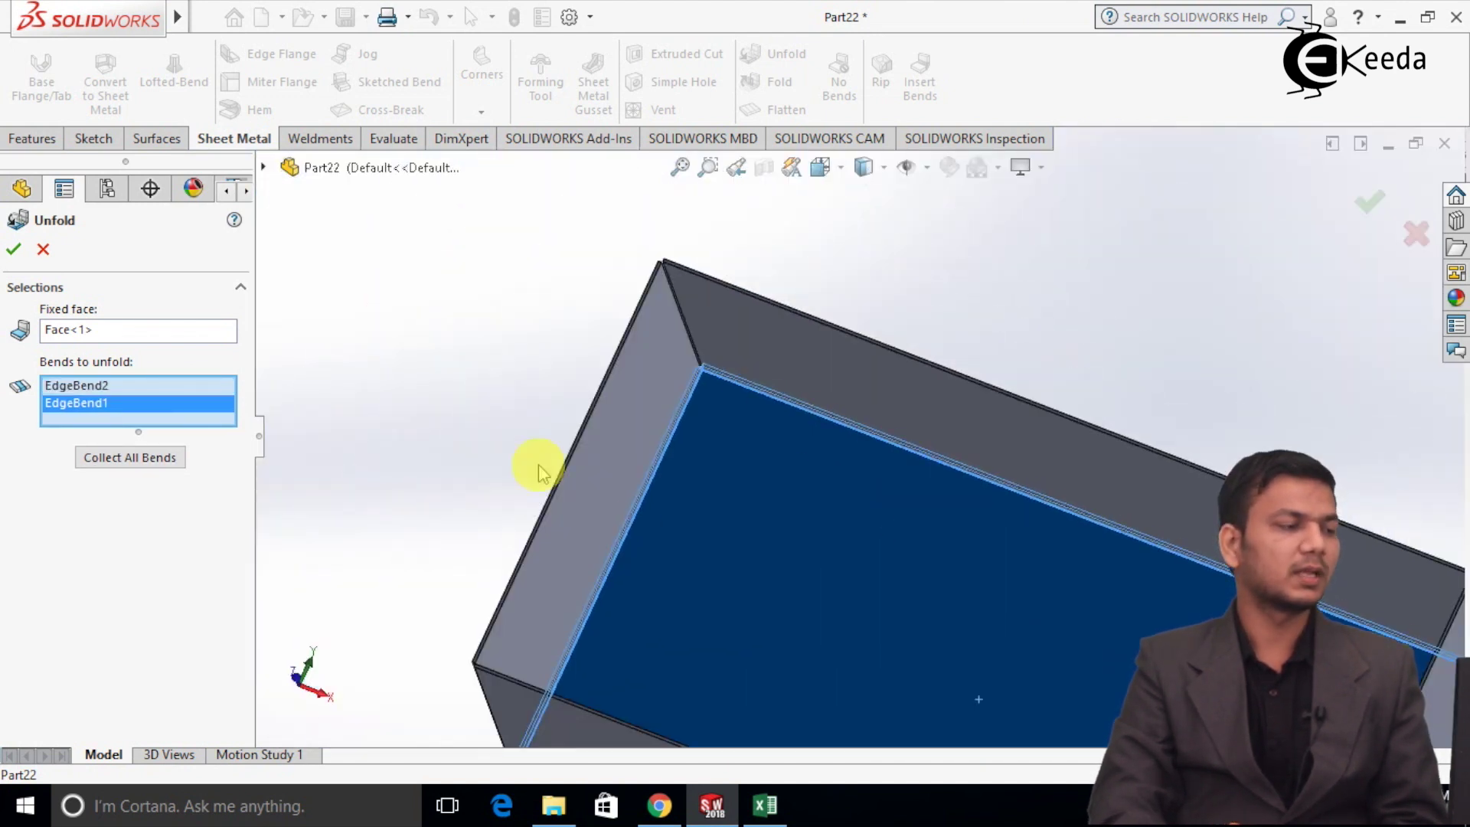
left_click(15, 253)
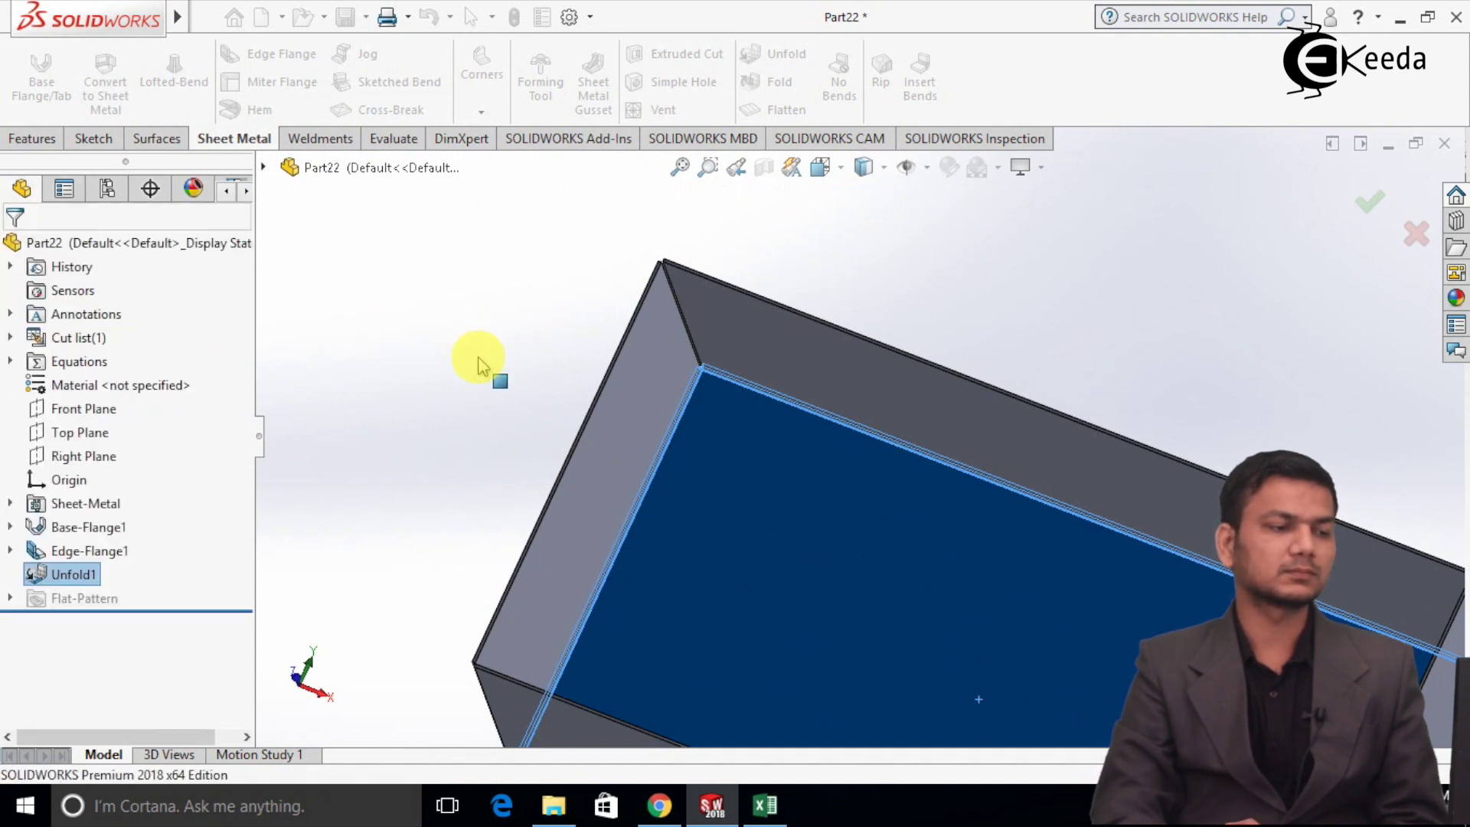
scroll(908, 475, "up", 3)
- Fold the flattened EdgeBend1 and EdgeBend2 back up into the box
scroll(830, 457, "down", 2)
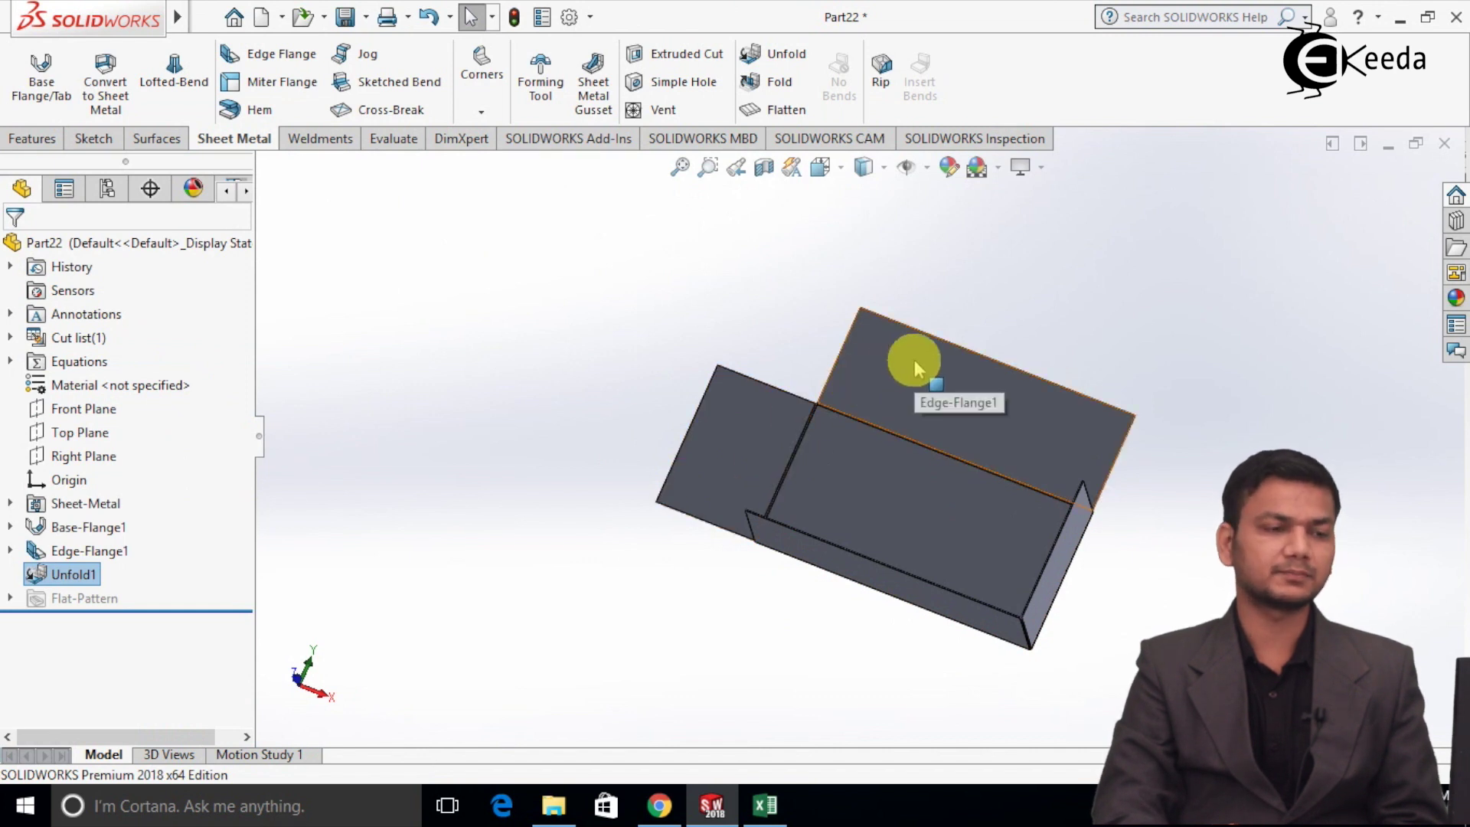
left_click(952, 312)
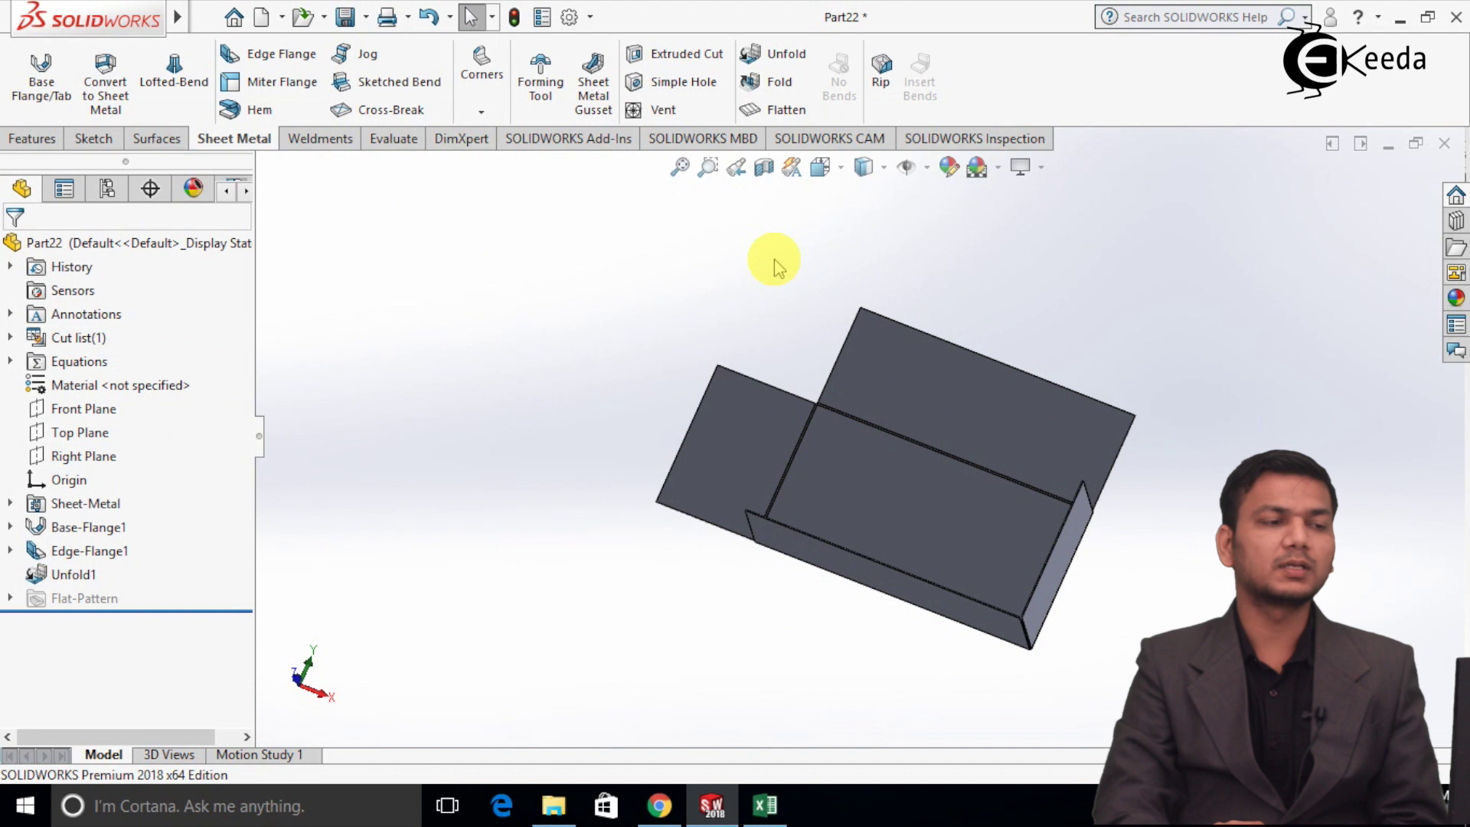
left_click(781, 82)
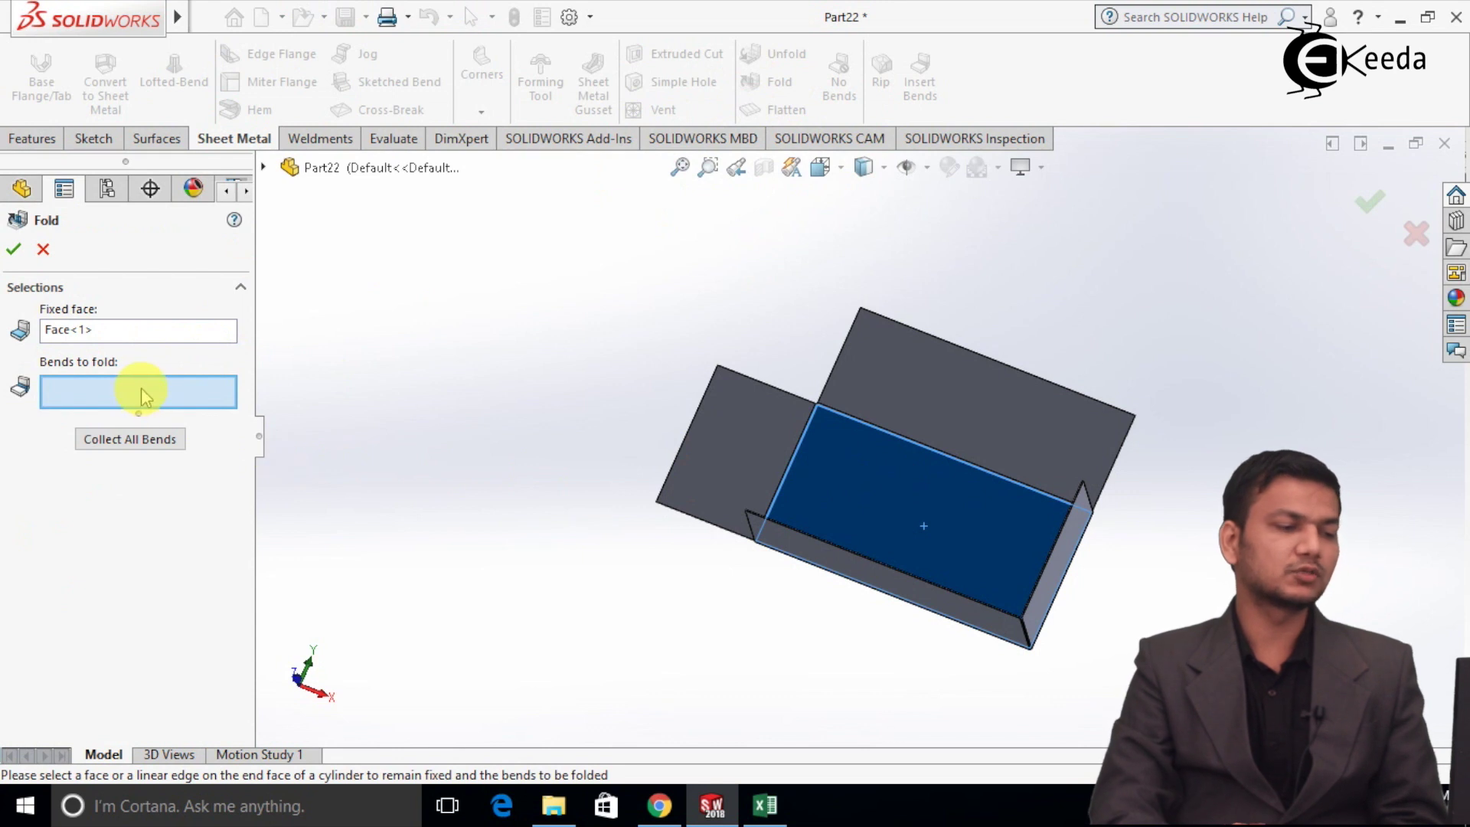
scroll(699, 410, "down", 3)
scroll(668, 311, "down", 4)
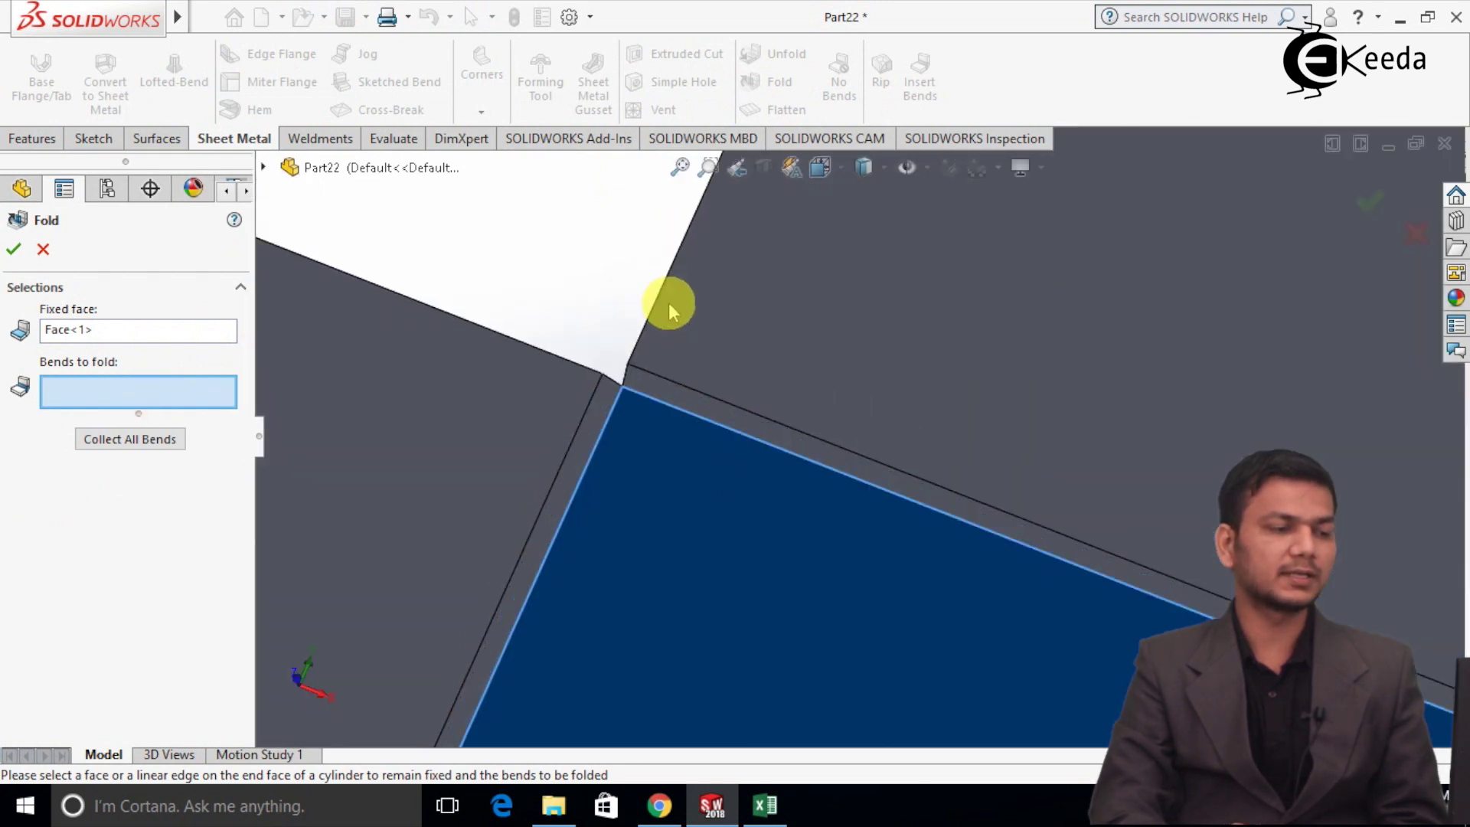
left_click(656, 386)
left_click(594, 428)
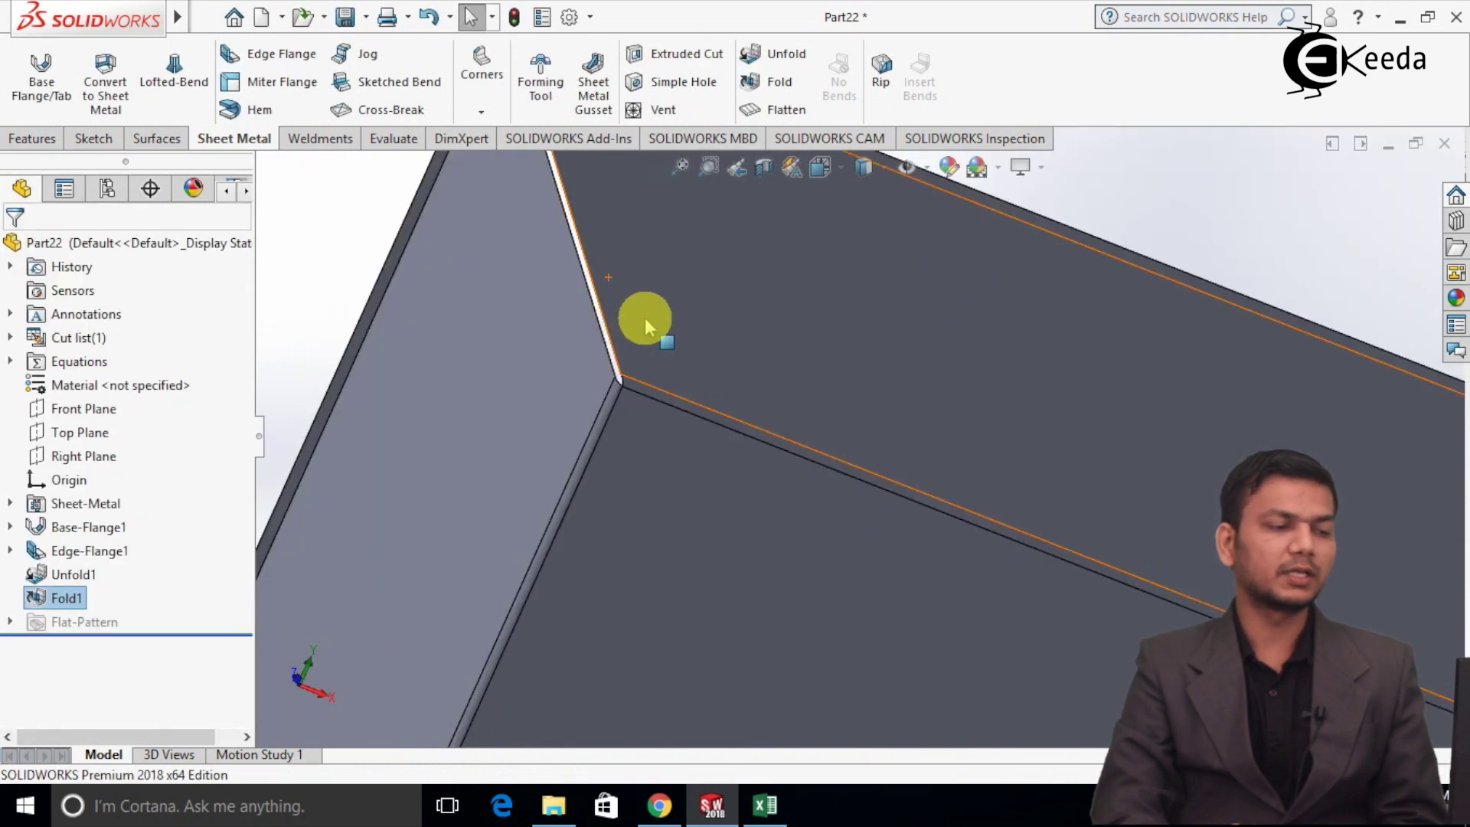
scroll(760, 406, "down", 5)
middle_click_drag(748, 482, 1001, 565)
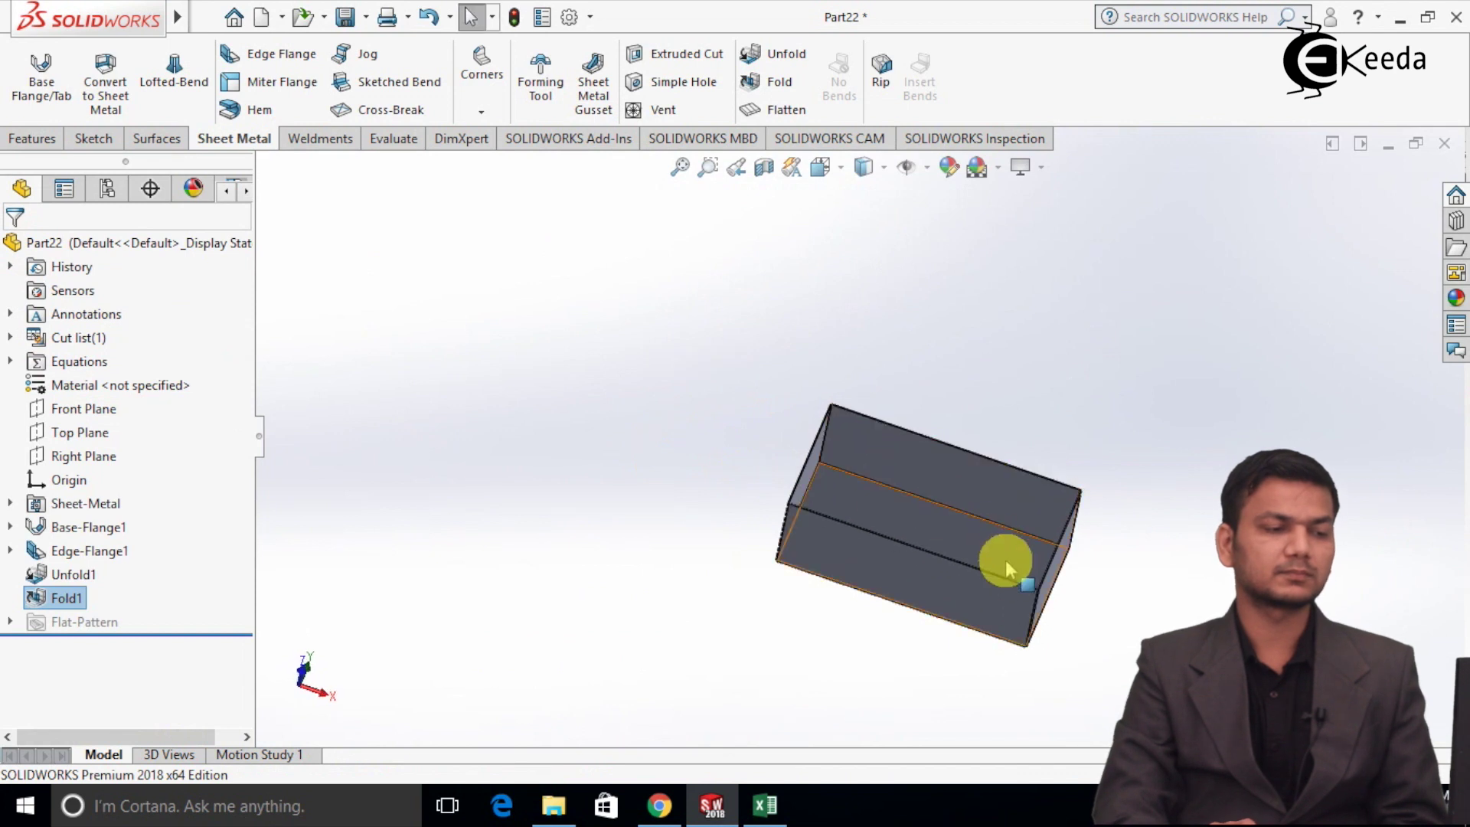
- Unfold all four bends with Collect All Bends, keeping the inner bottom face fixed
left_click(538, 428)
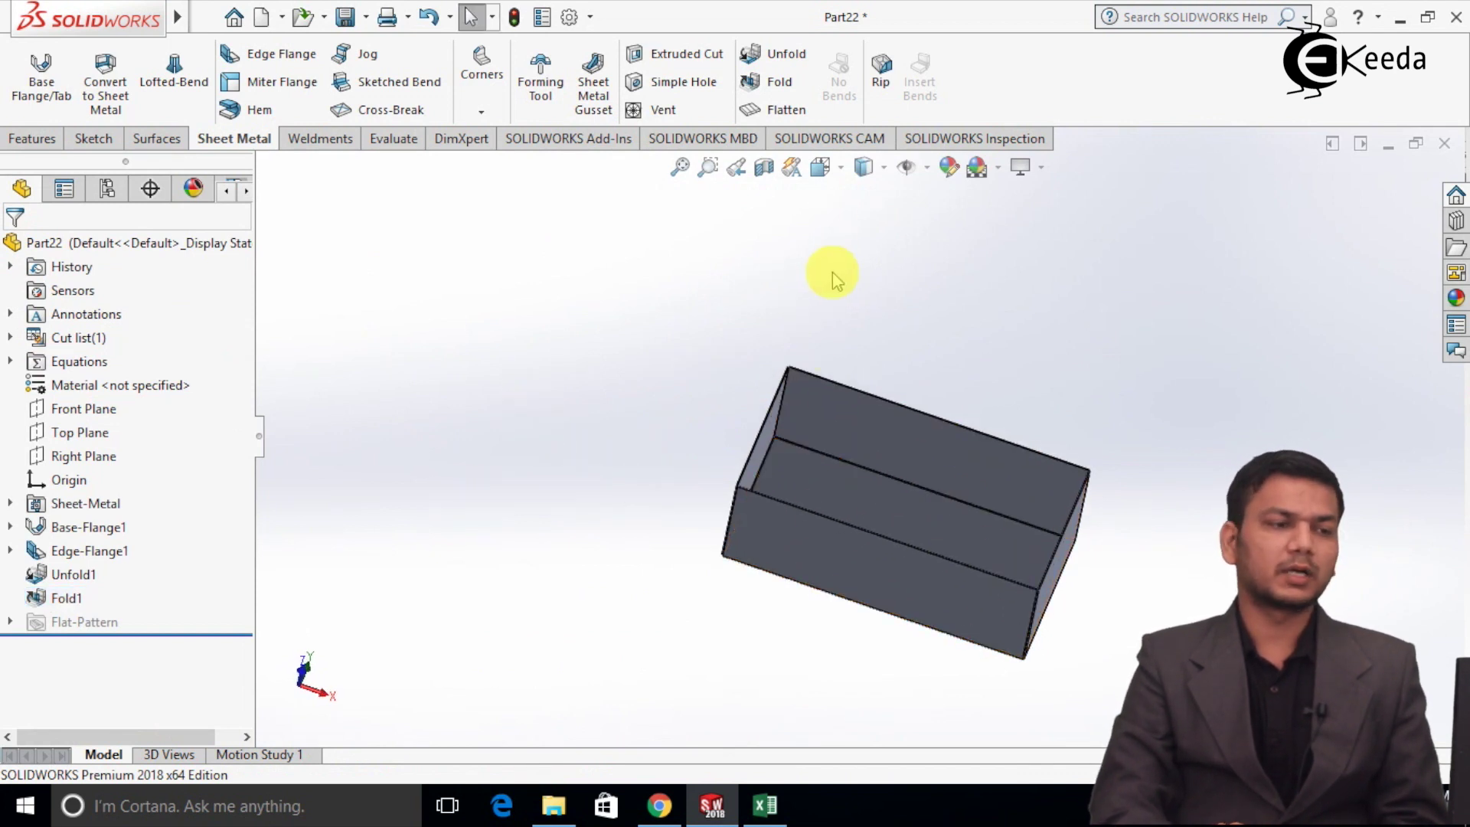
left_click(788, 55)
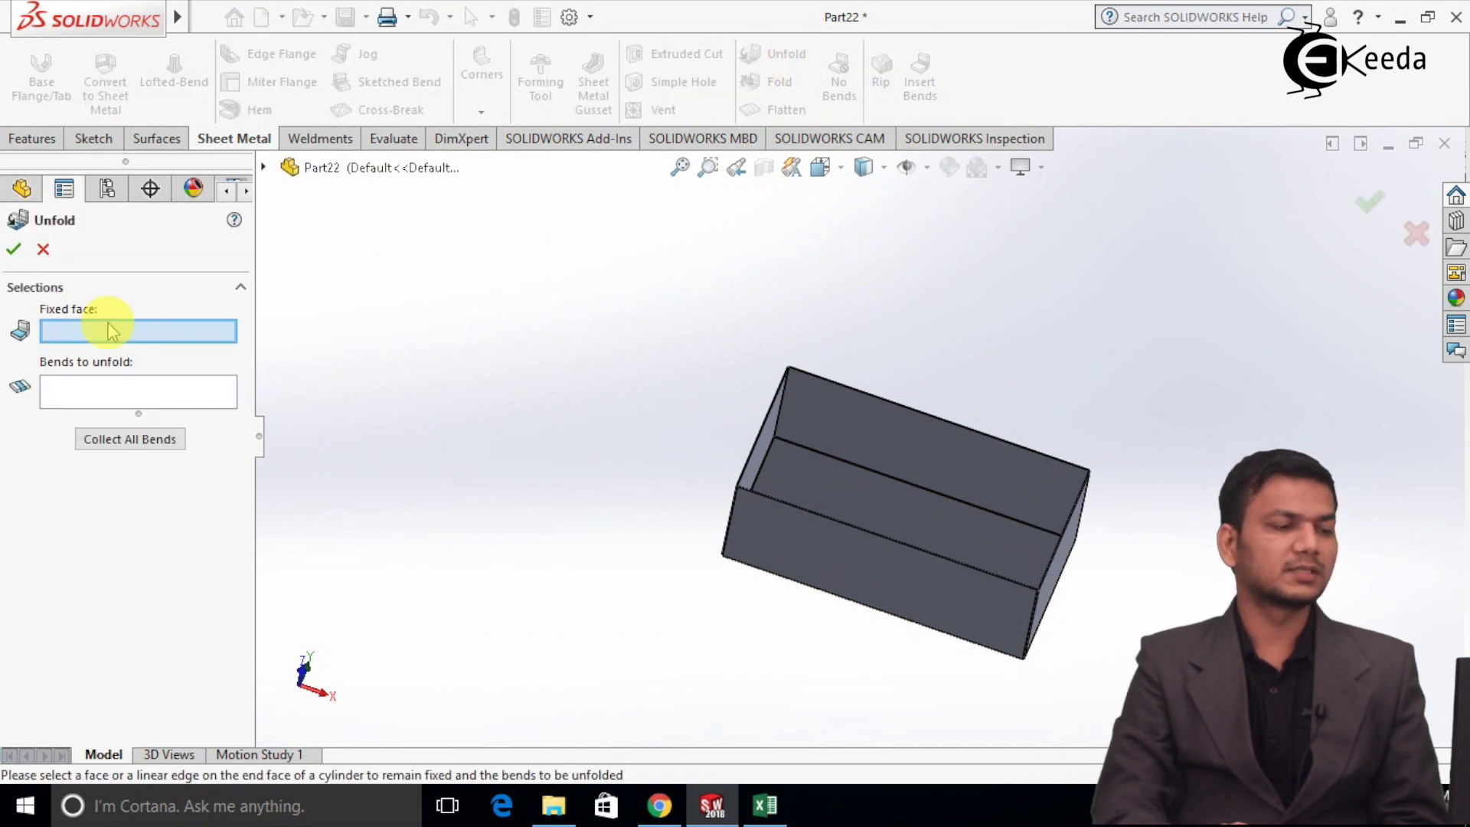
left_click(931, 521)
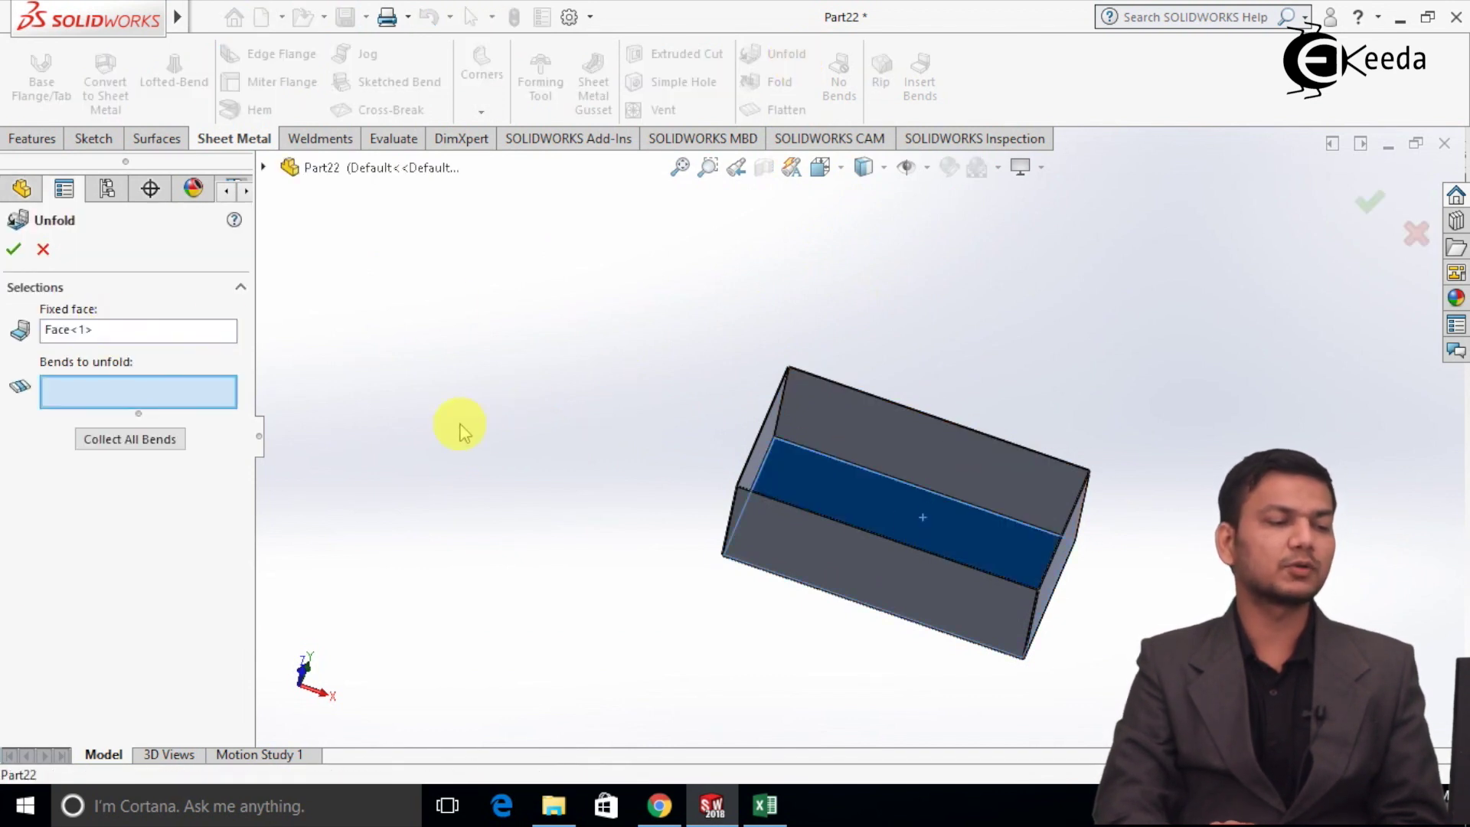
scroll(1209, 524, "down", 2)
scroll(1017, 534, "up", 3)
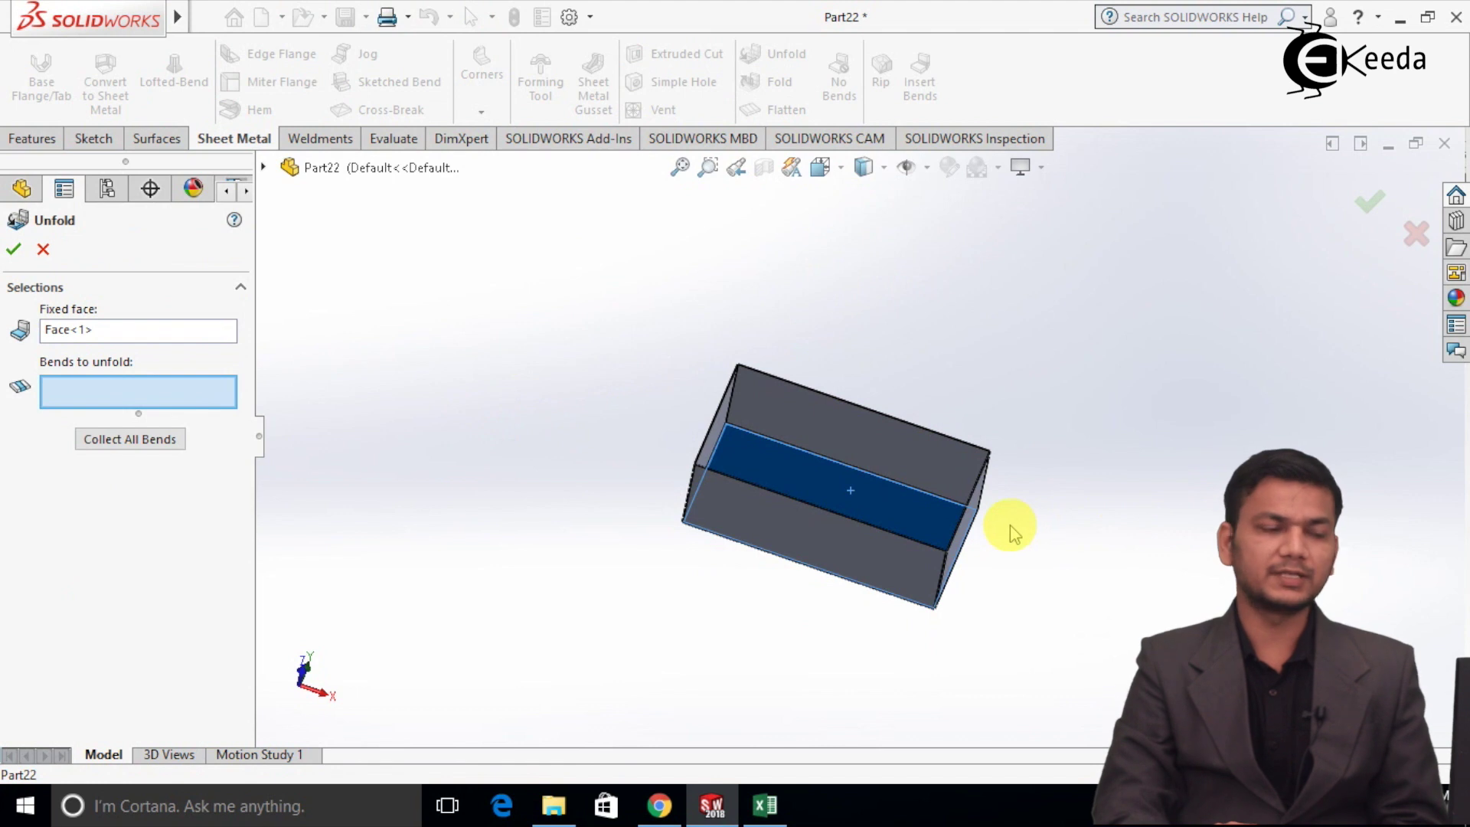
left_click(159, 448)
mouse_move(854, 503)
middle_mouse_down()
mouse_move(838, 535)
mouse_move(768, 478)
middle_mouse_up()
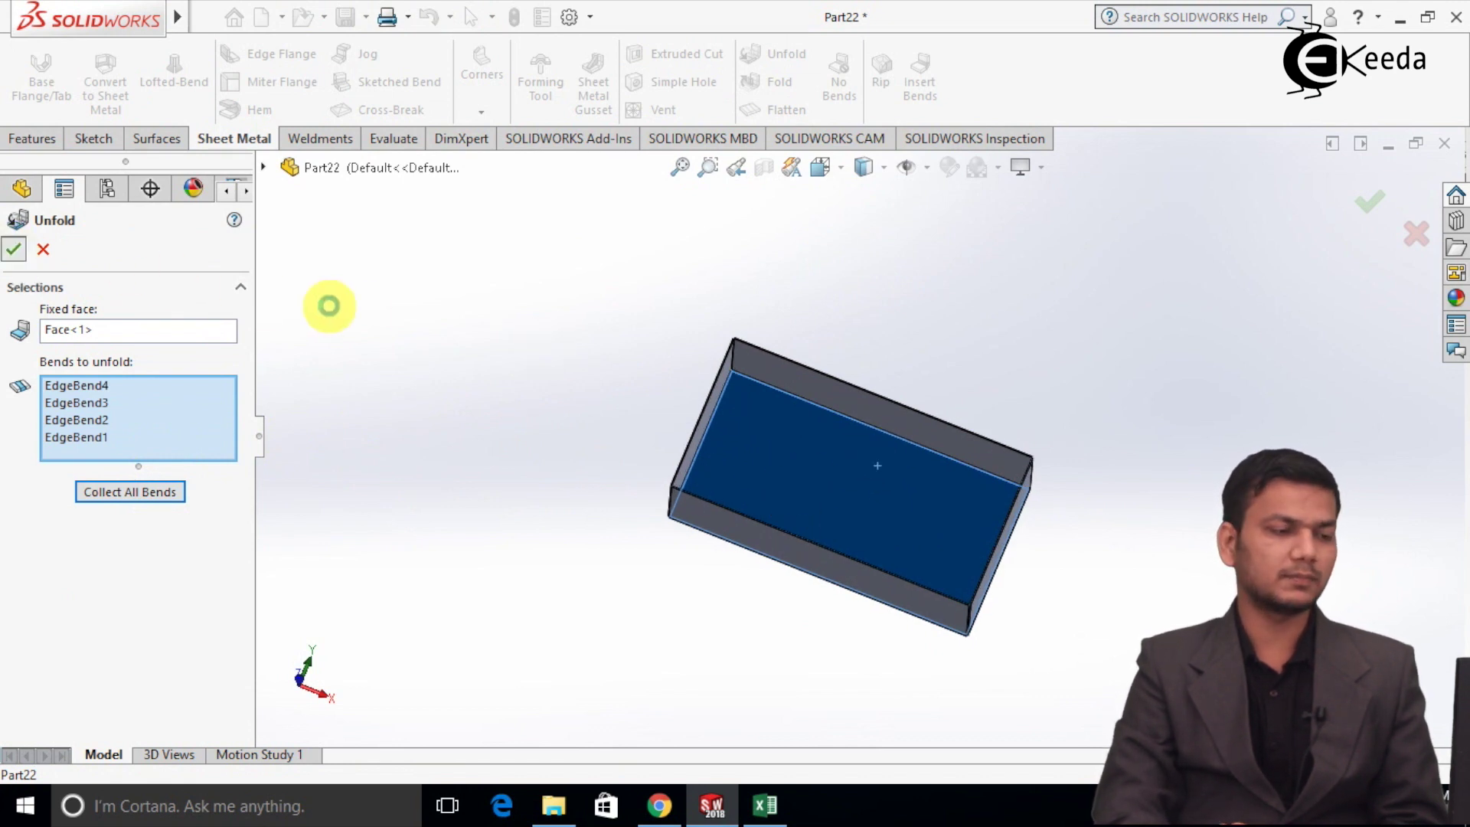
right_click(329, 306)
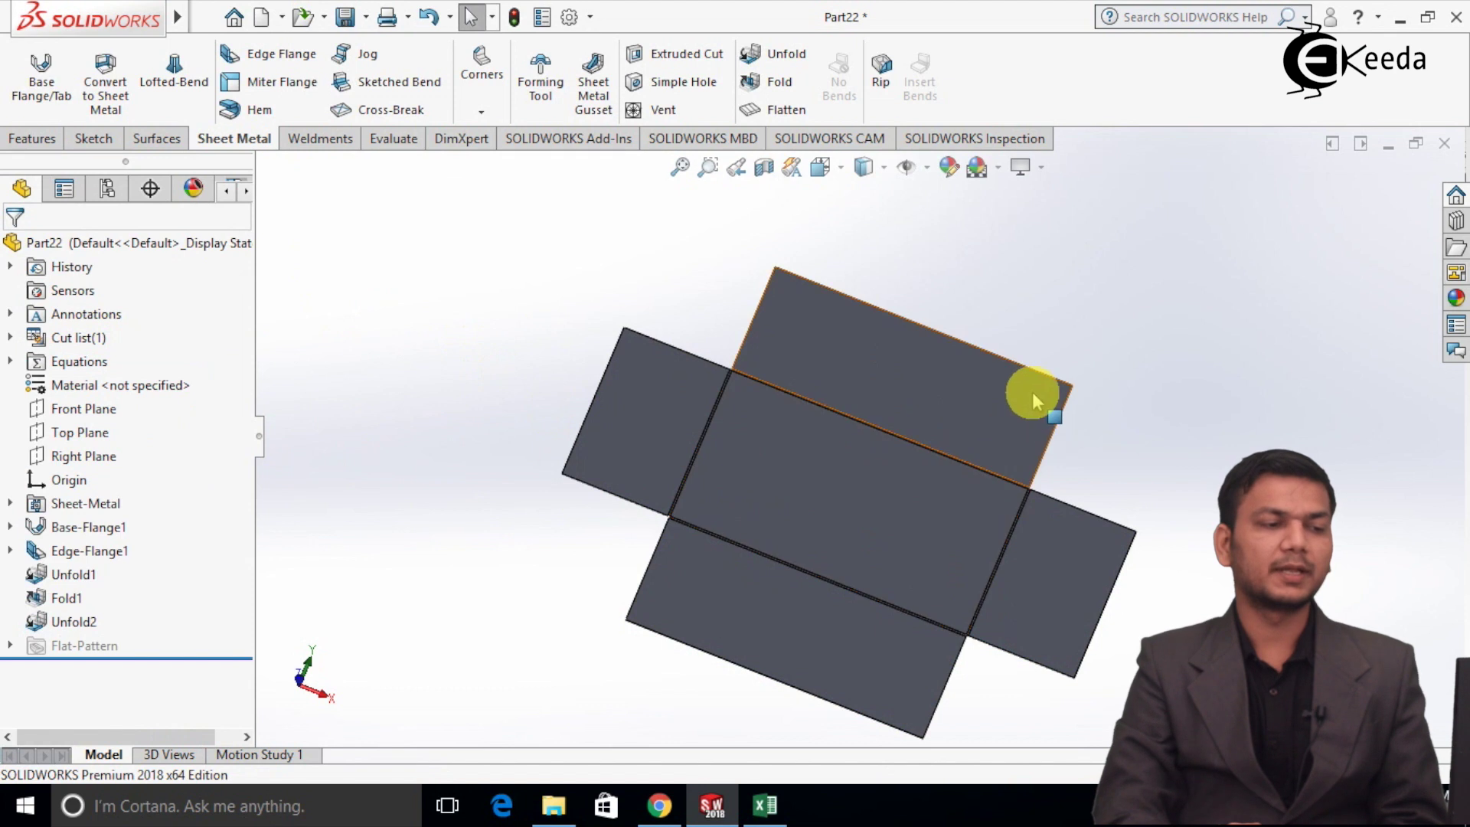
middle_click_drag(1060, 475, 1074, 458)
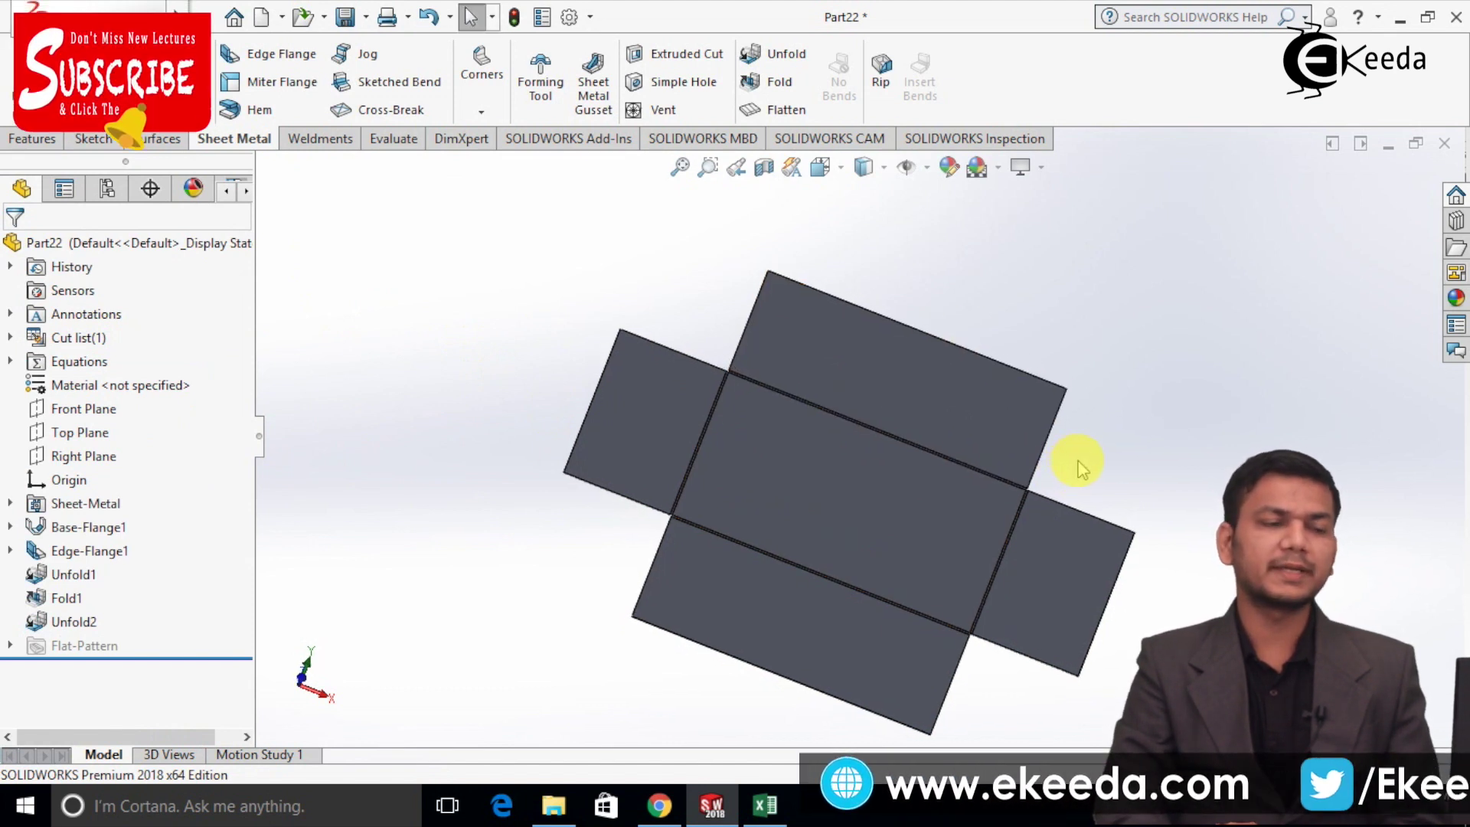
- Fold all four flattened flanges back up using Collect All Bends
key("Escape")
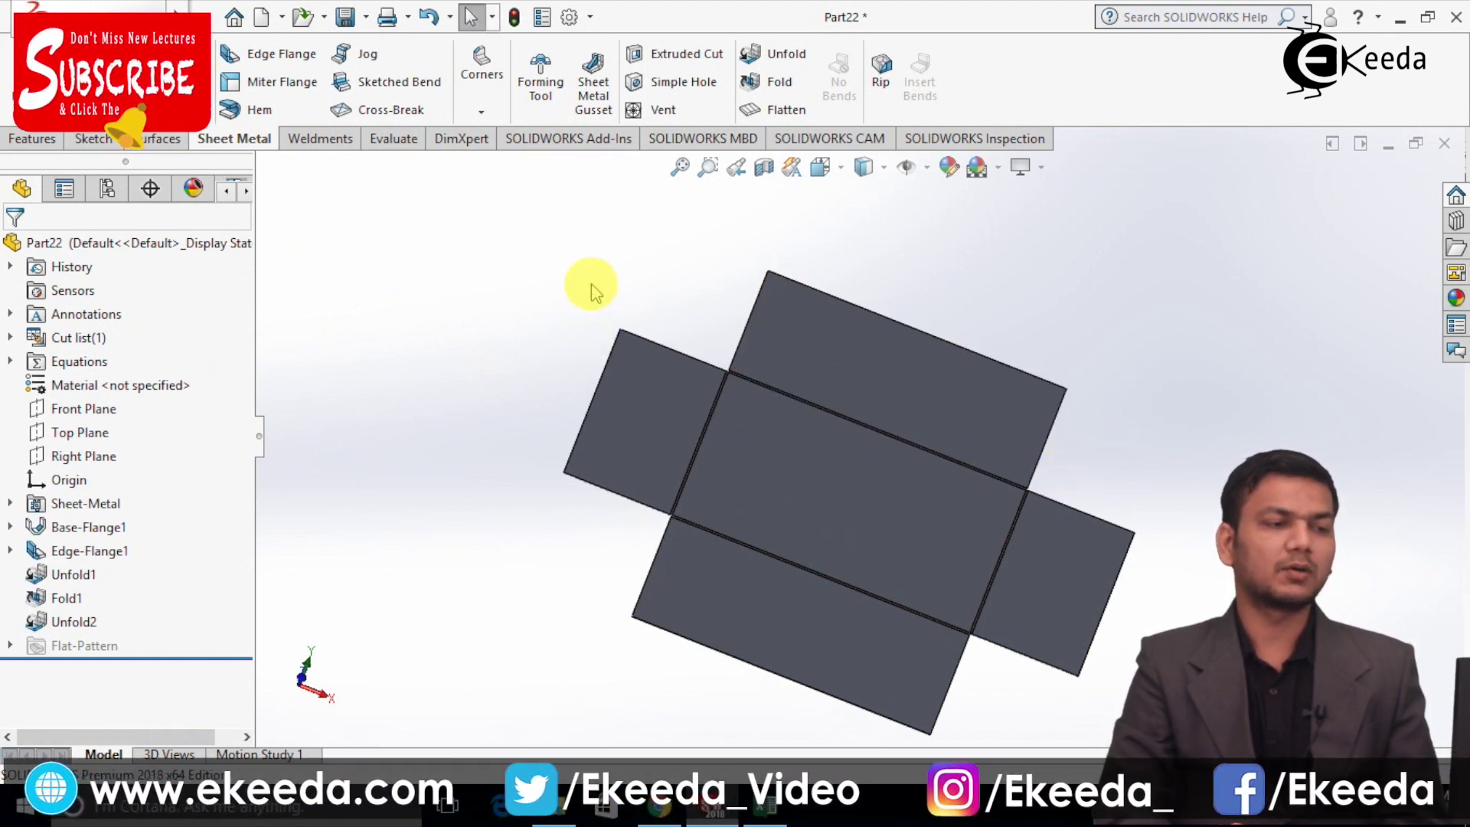
left_click(780, 81)
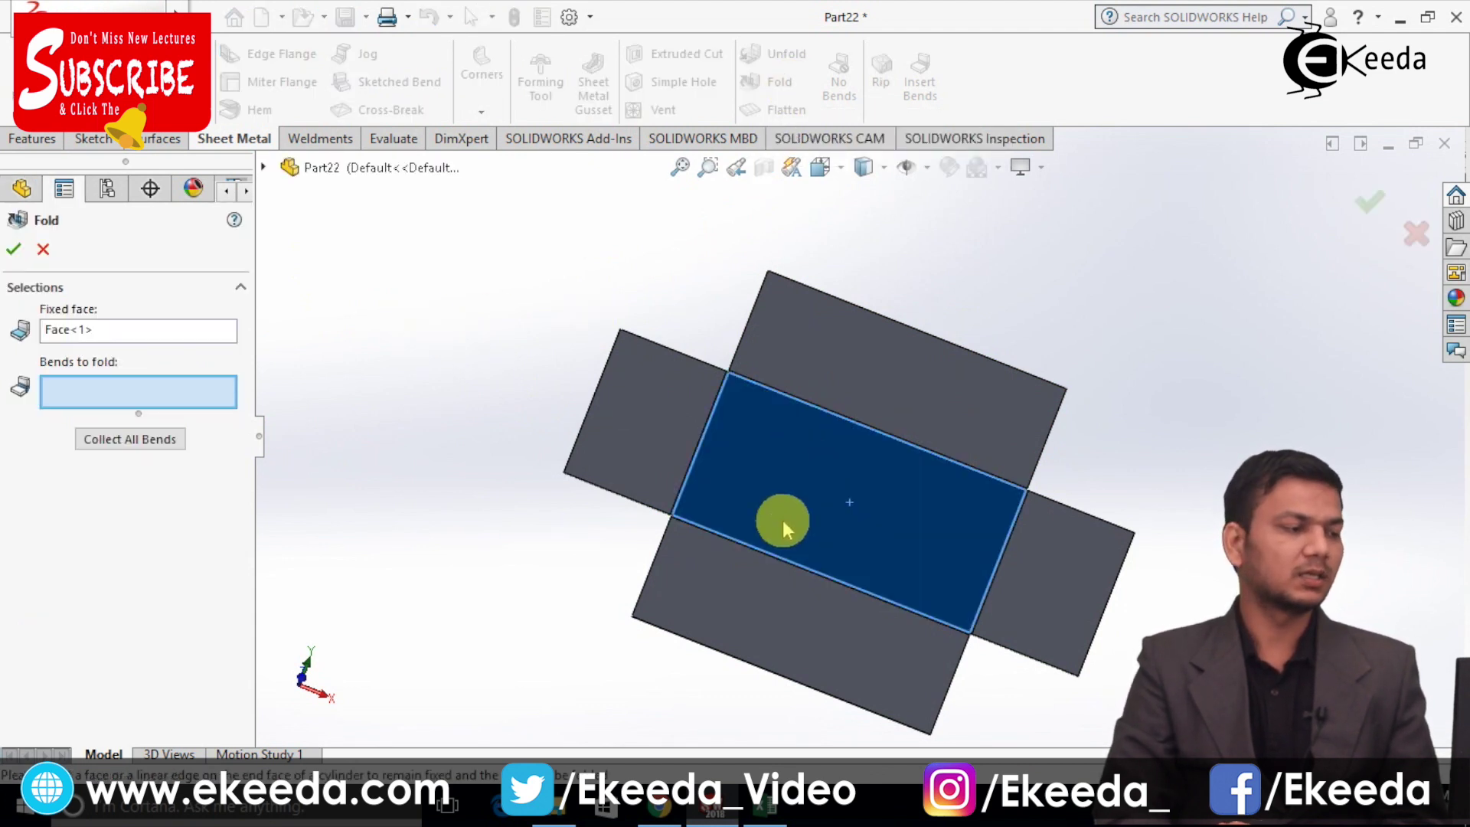
left_click(162, 440)
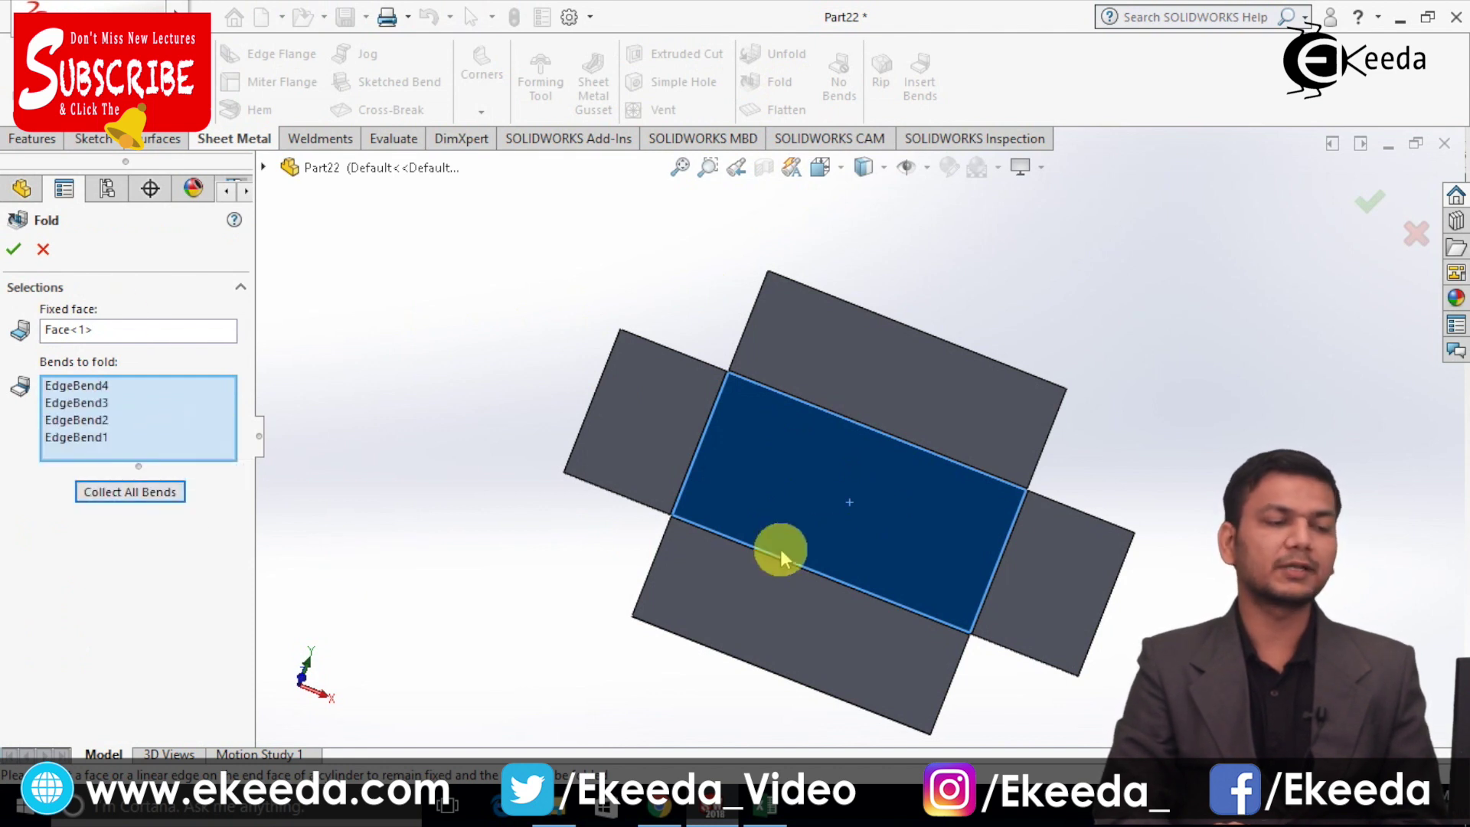
left_click(13, 249)
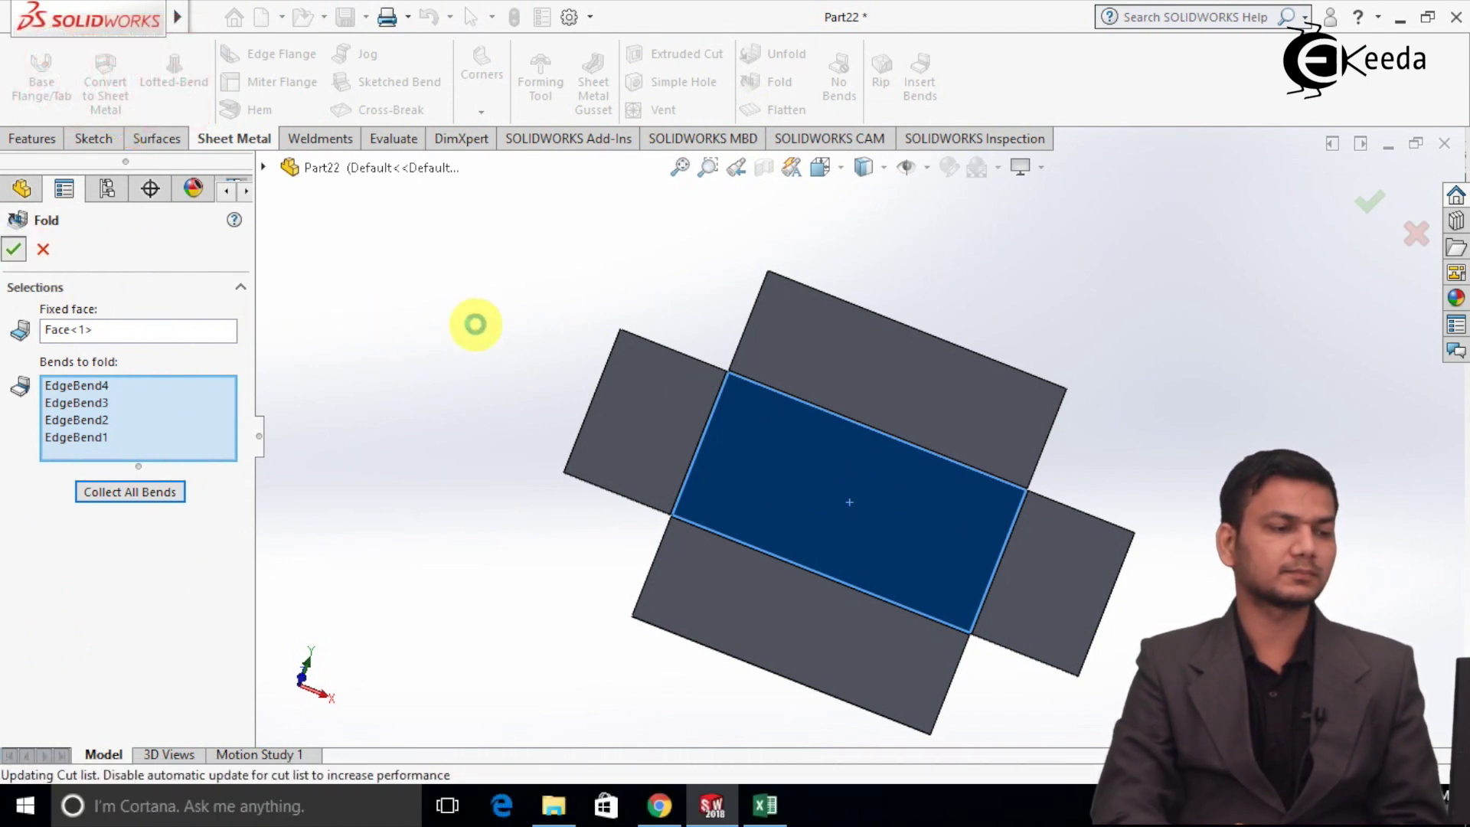
mouse_move(655, 479)
middle_mouse_down()
mouse_move(870, 368)
mouse_move(1056, 515)
mouse_move(1007, 598)
mouse_move(1025, 578)
middle_mouse_up()
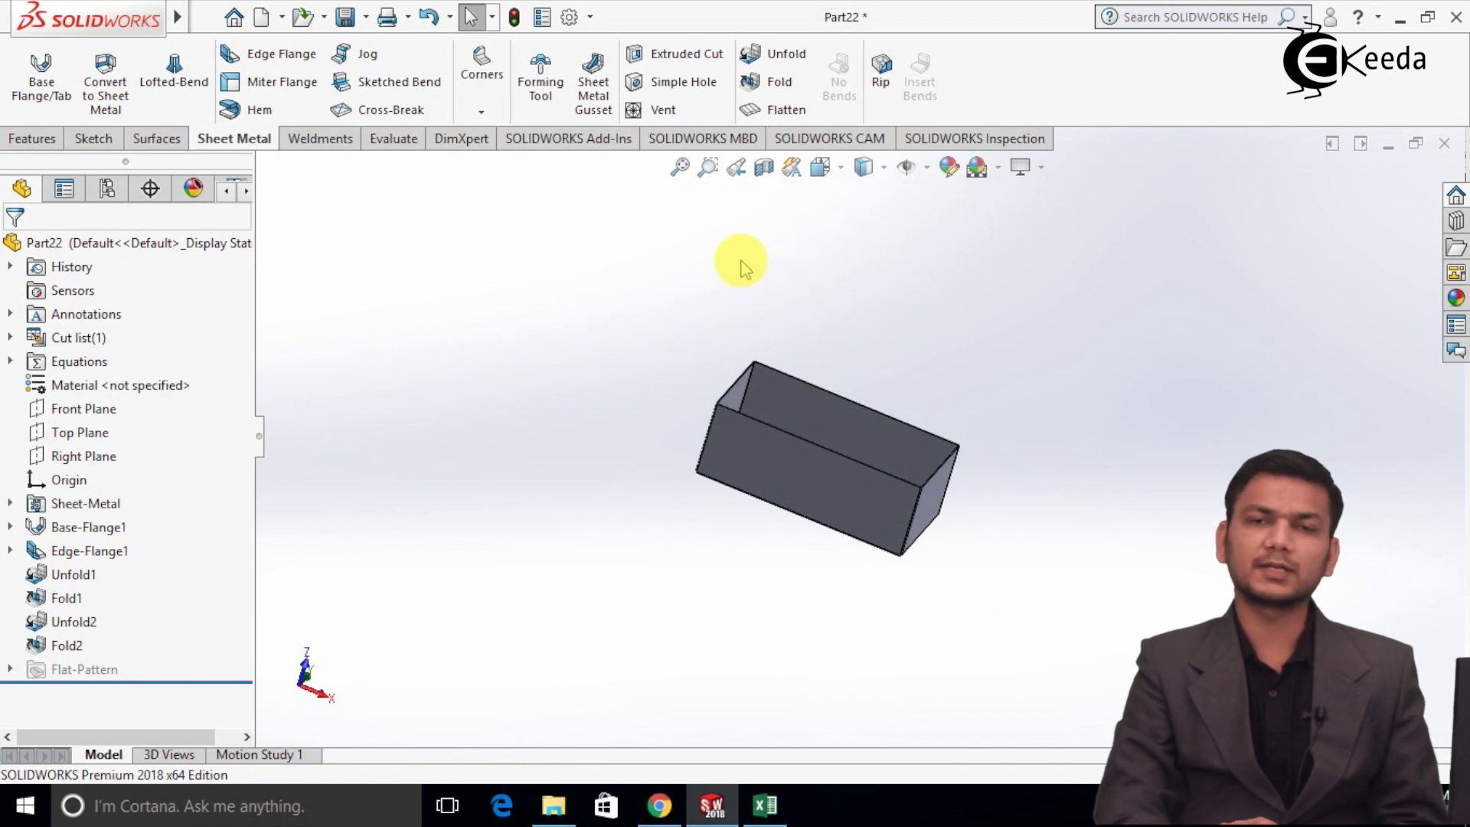
left_click(791, 117)
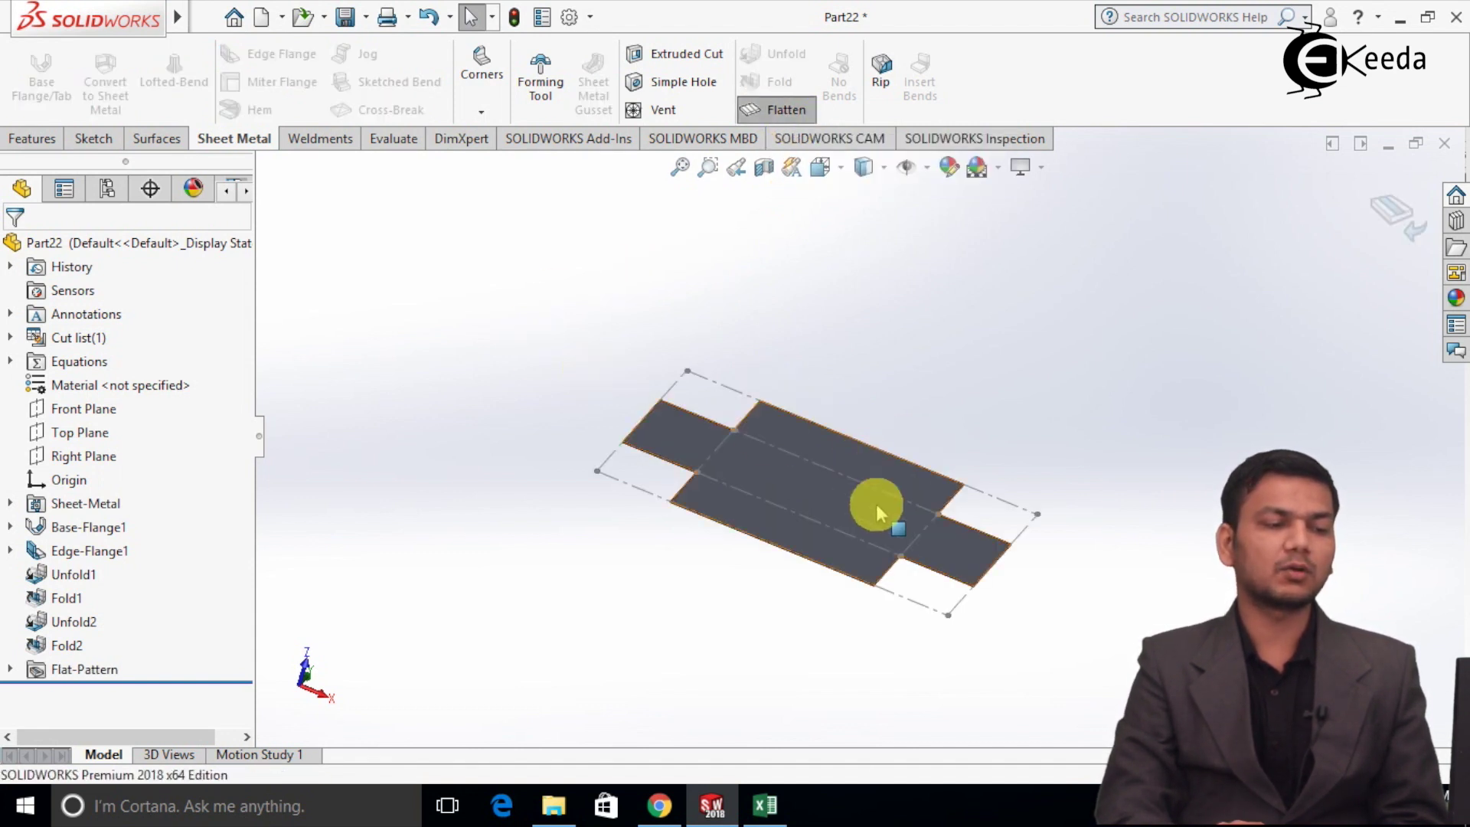
mouse_move(894, 349)
middle_mouse_down()
mouse_move(759, 308)
mouse_move(780, 313)
middle_mouse_up()
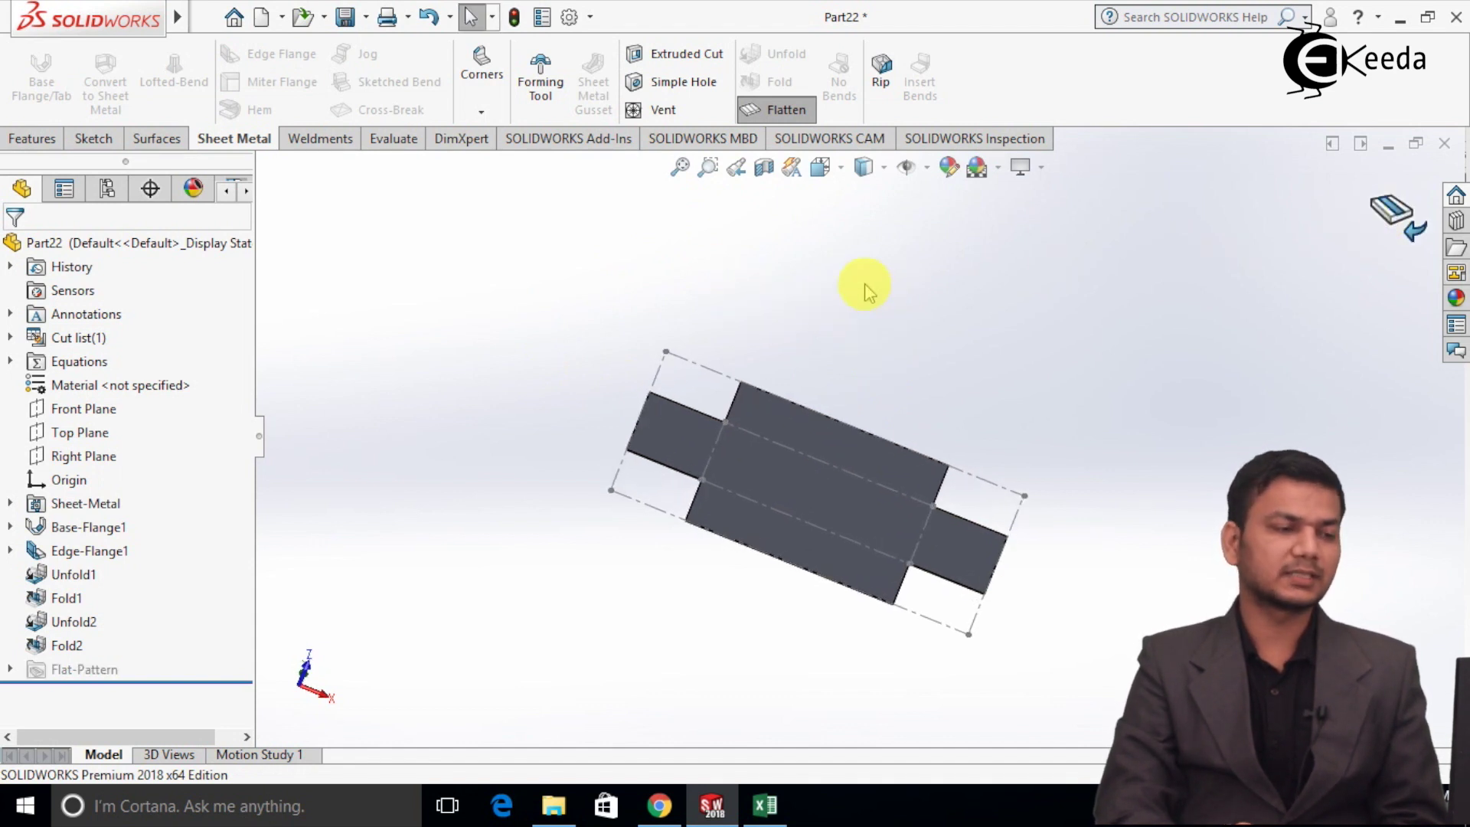
key("ctrl+z")
mouse_move(1009, 337)
middle_mouse_down()
mouse_move(844, 404)
mouse_move(995, 456)
mouse_move(907, 520)
middle_mouse_up()
scroll(906, 519, "down", 1)
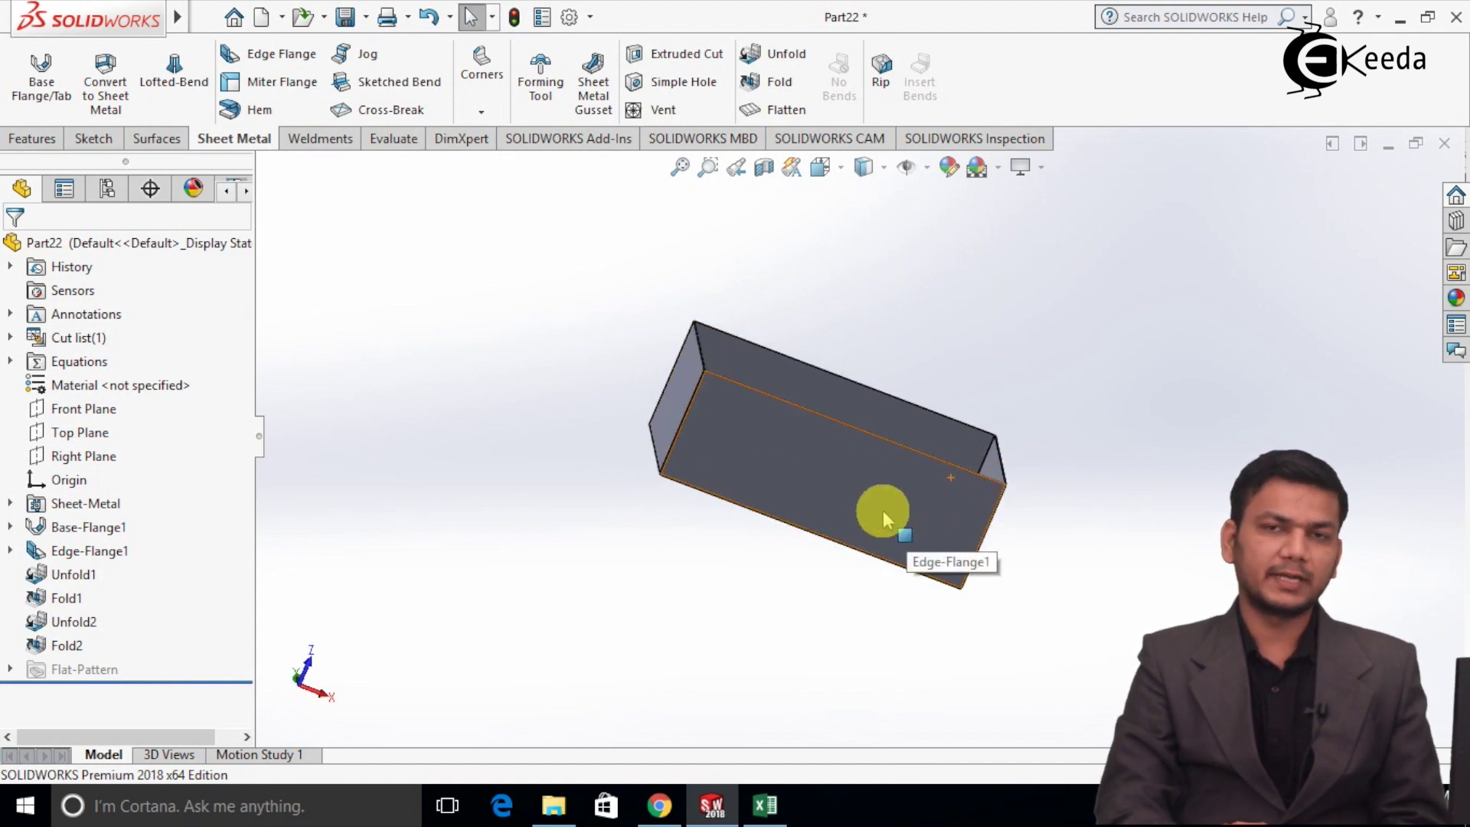
scroll(851, 480, "down", 1)
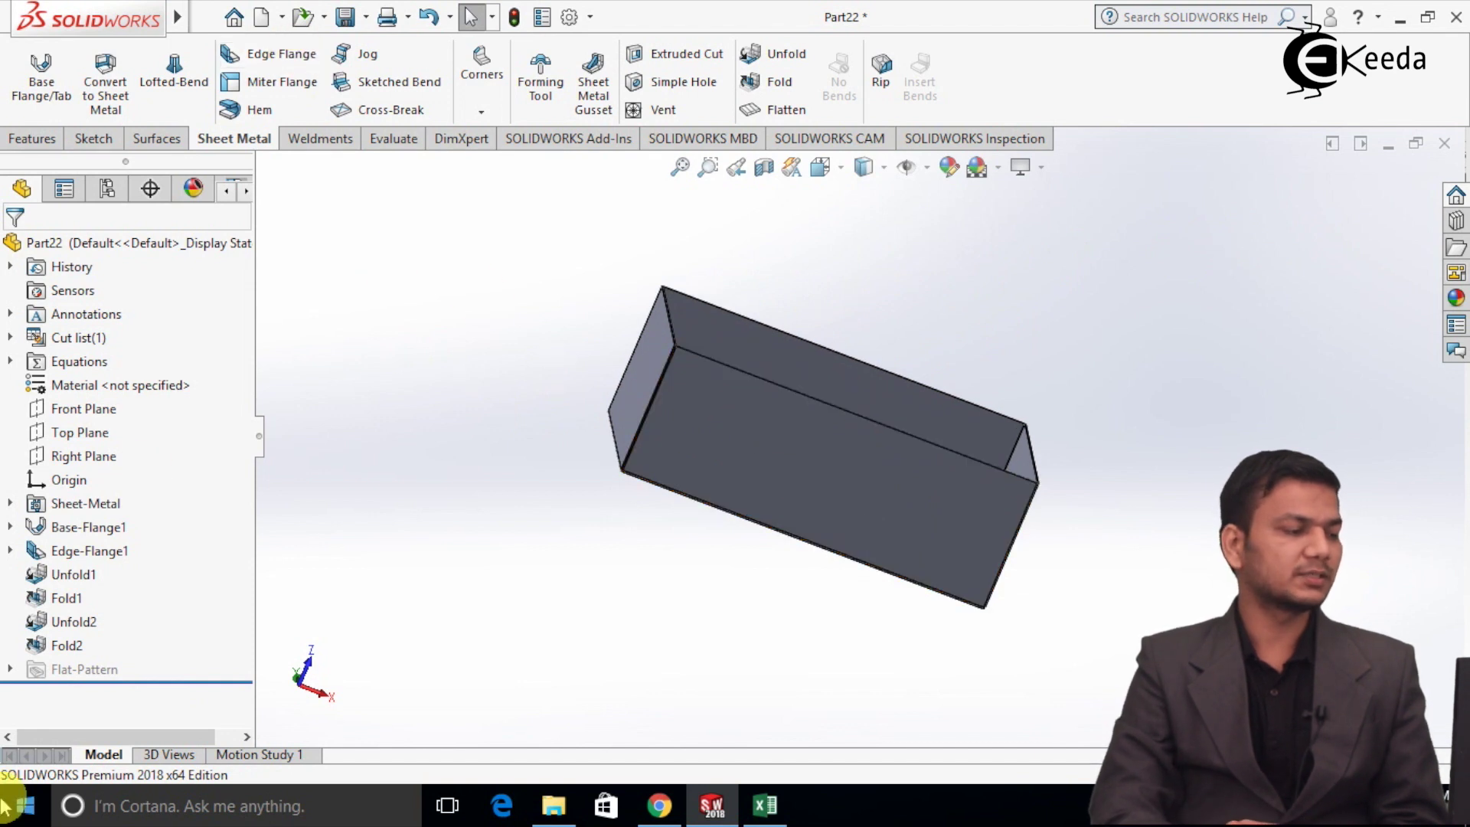
- Open Edge-Flange1's Edge<2> flange profile for editing, viewed face-on
right_click(108, 551)
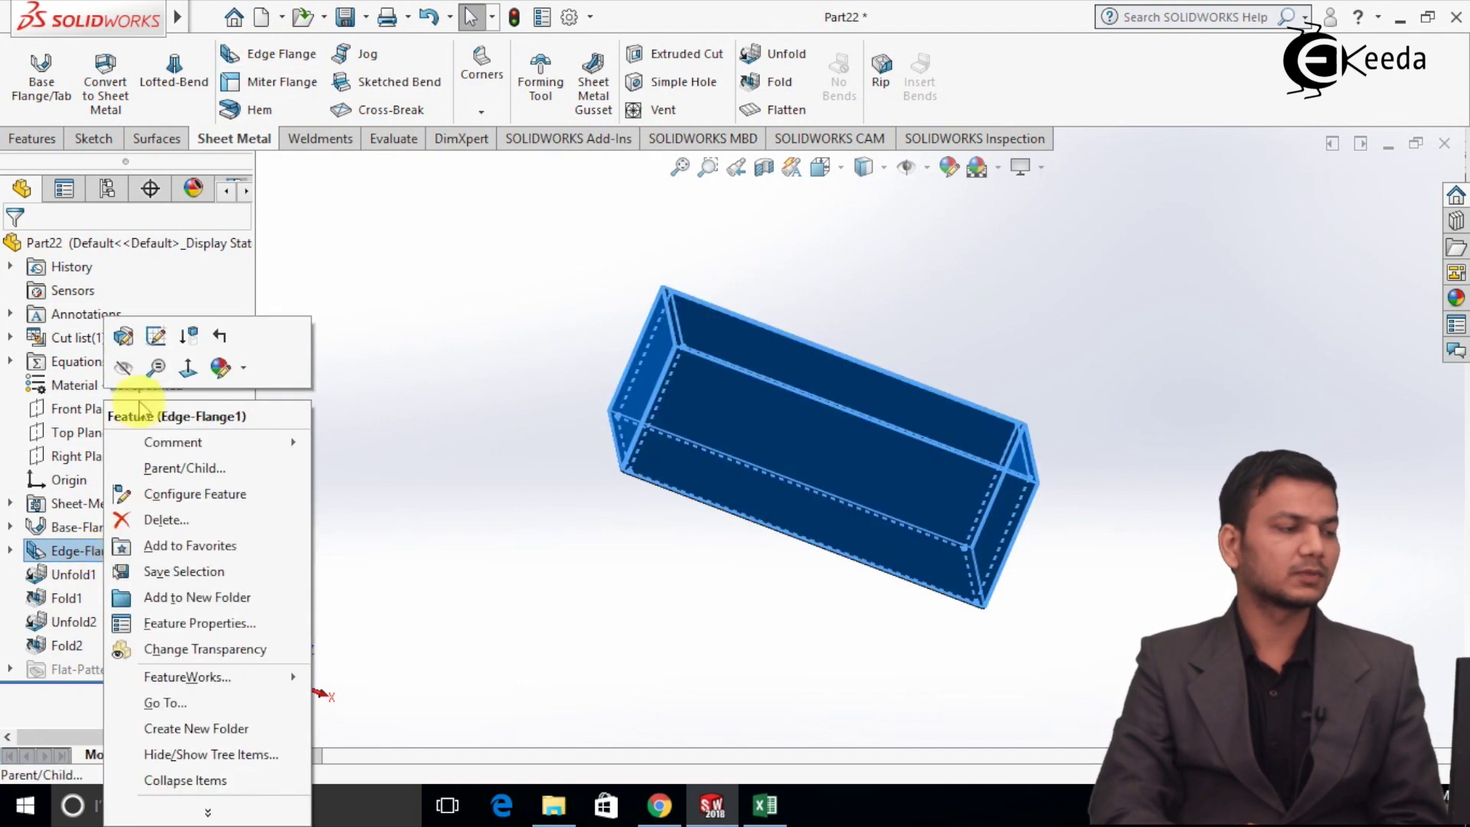
left_click(127, 335)
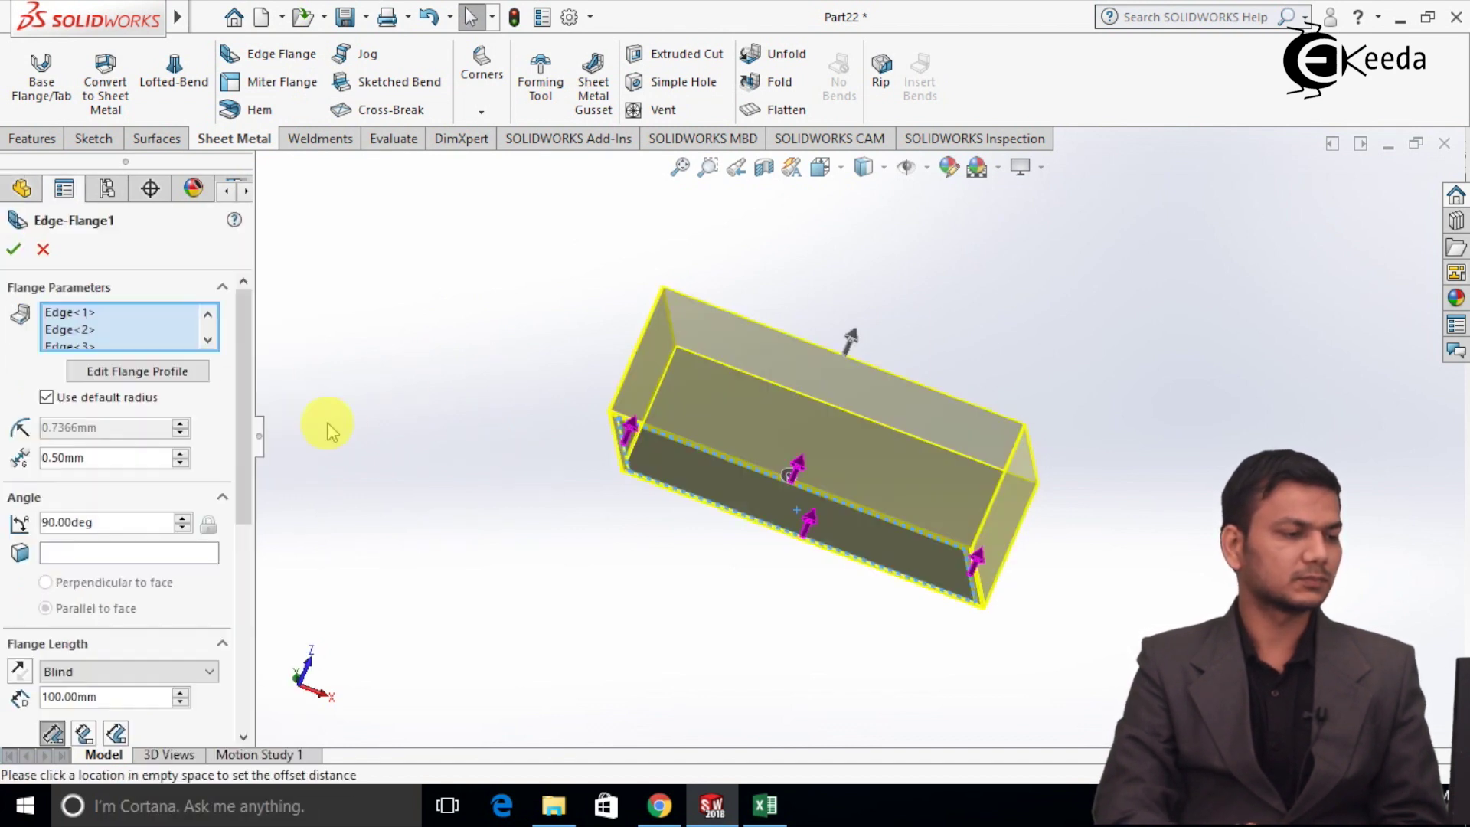
left_click(89, 330)
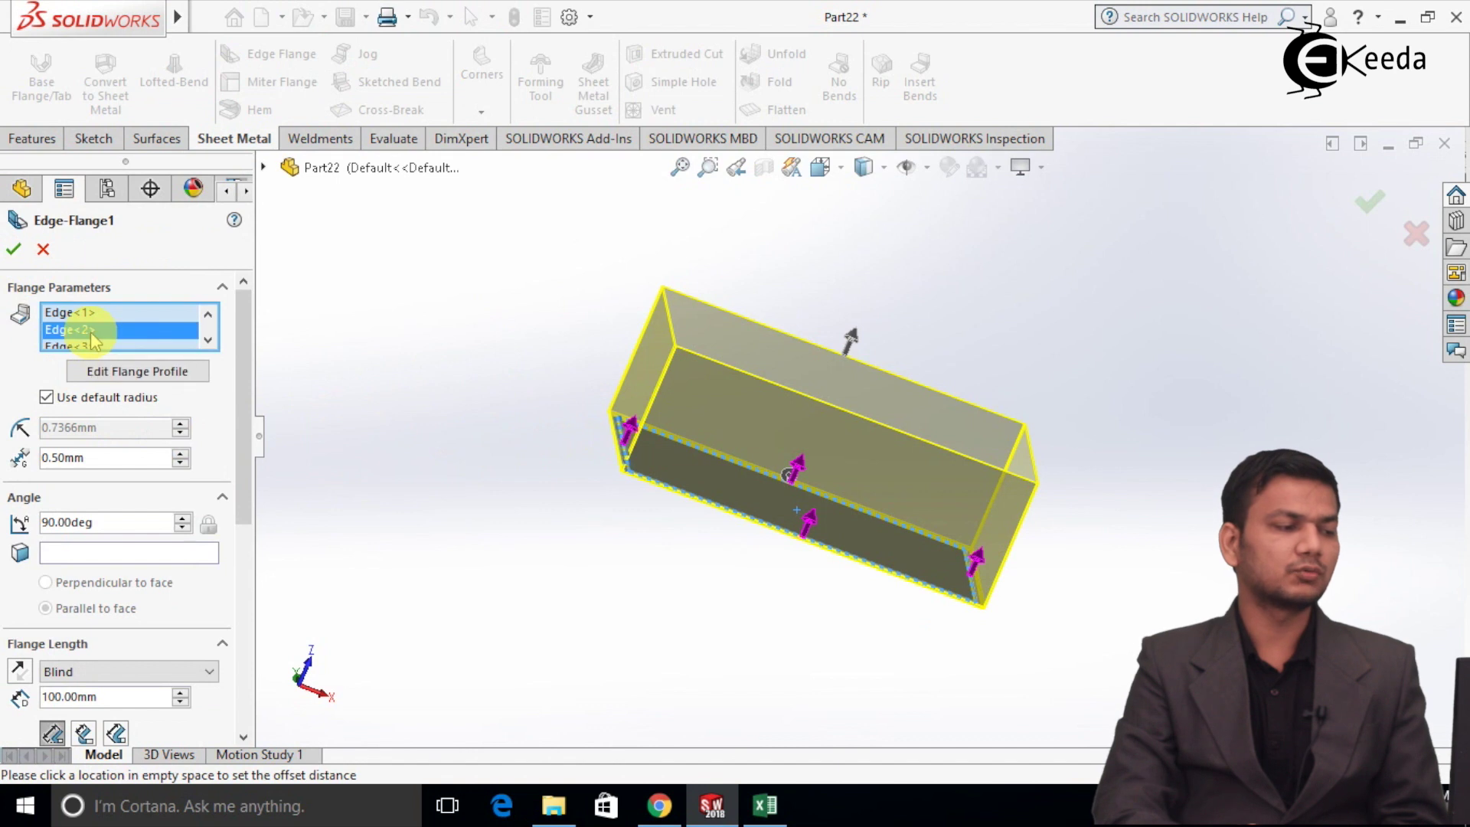
left_click(123, 372)
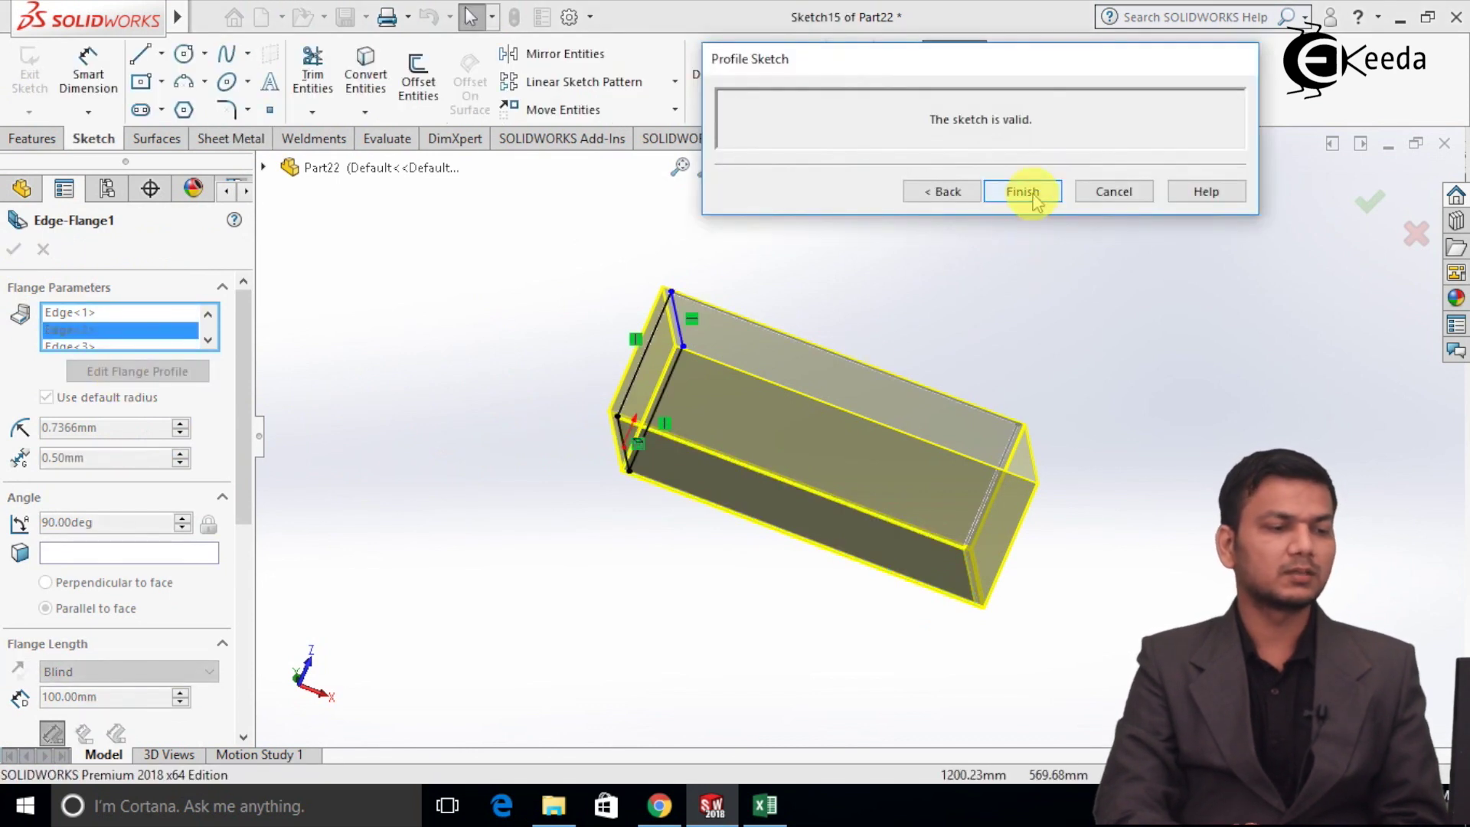
left_click_drag(1120, 71, 793, 29)
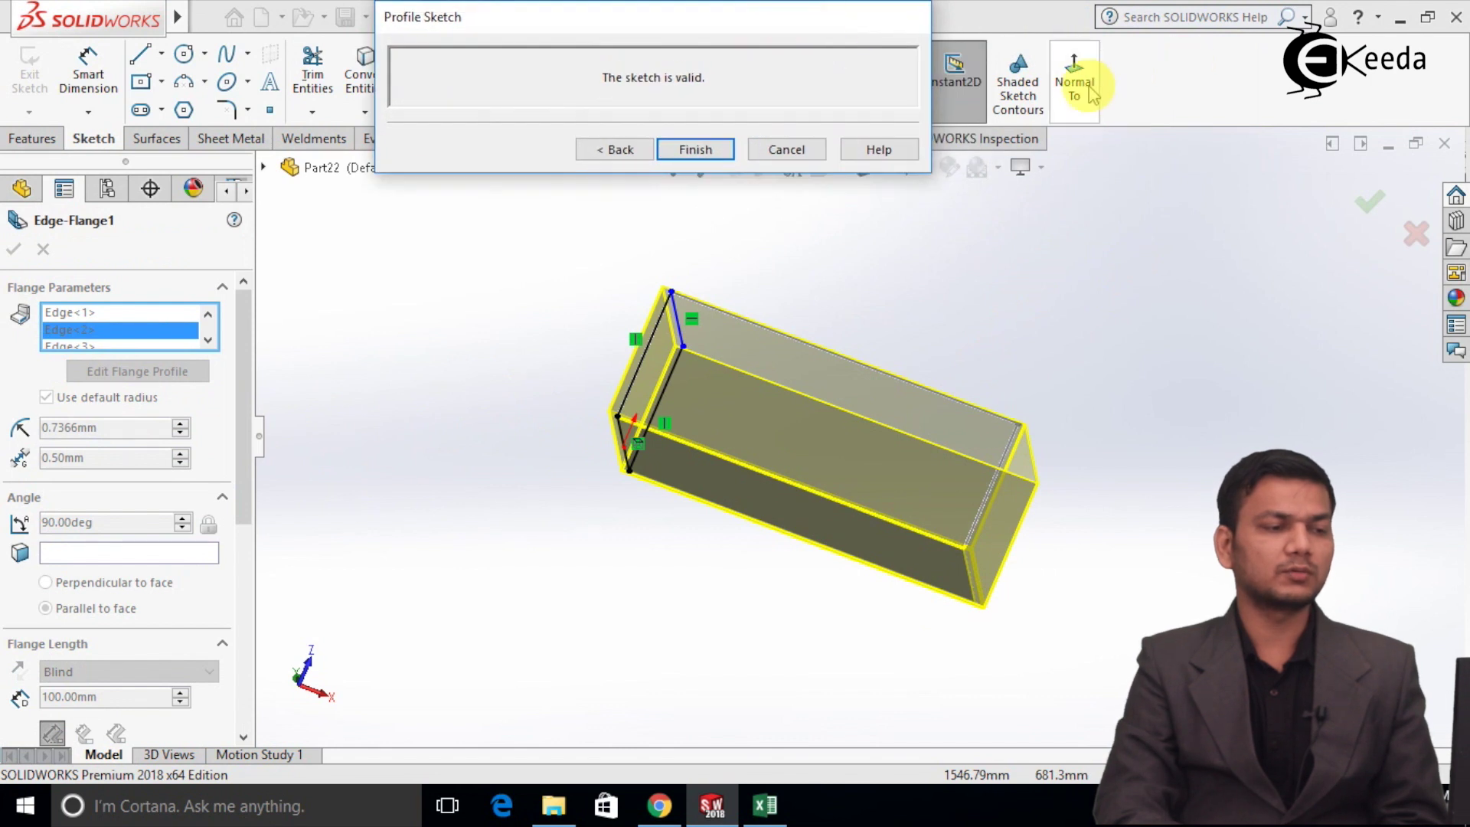
left_click(1075, 84)
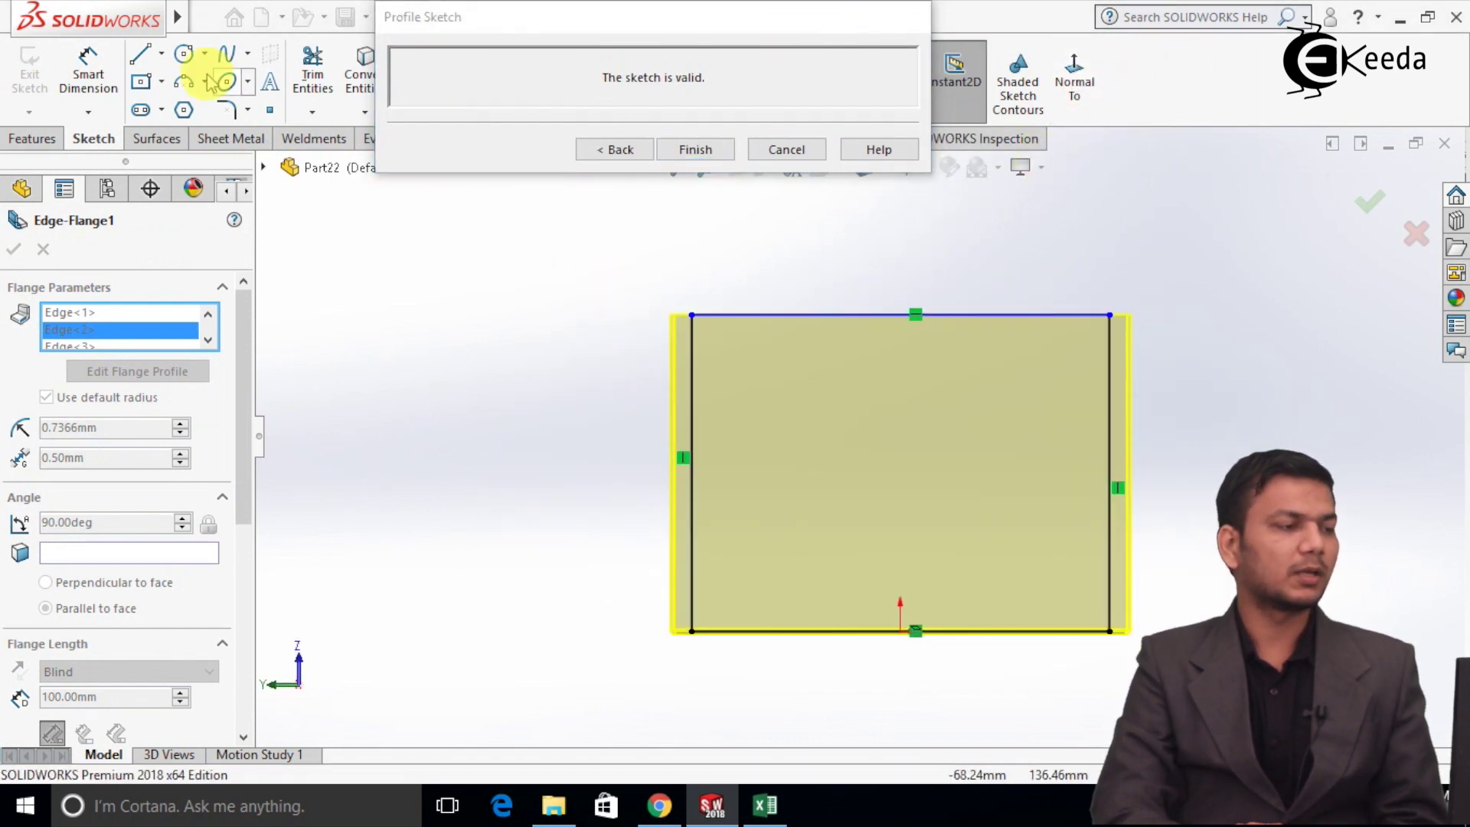
- Draw a circle inside the flange profile and rebuild it to cut the hole
left_click(183, 55)
left_click(854, 431)
left_click(897, 392)
right_click(926, 398)
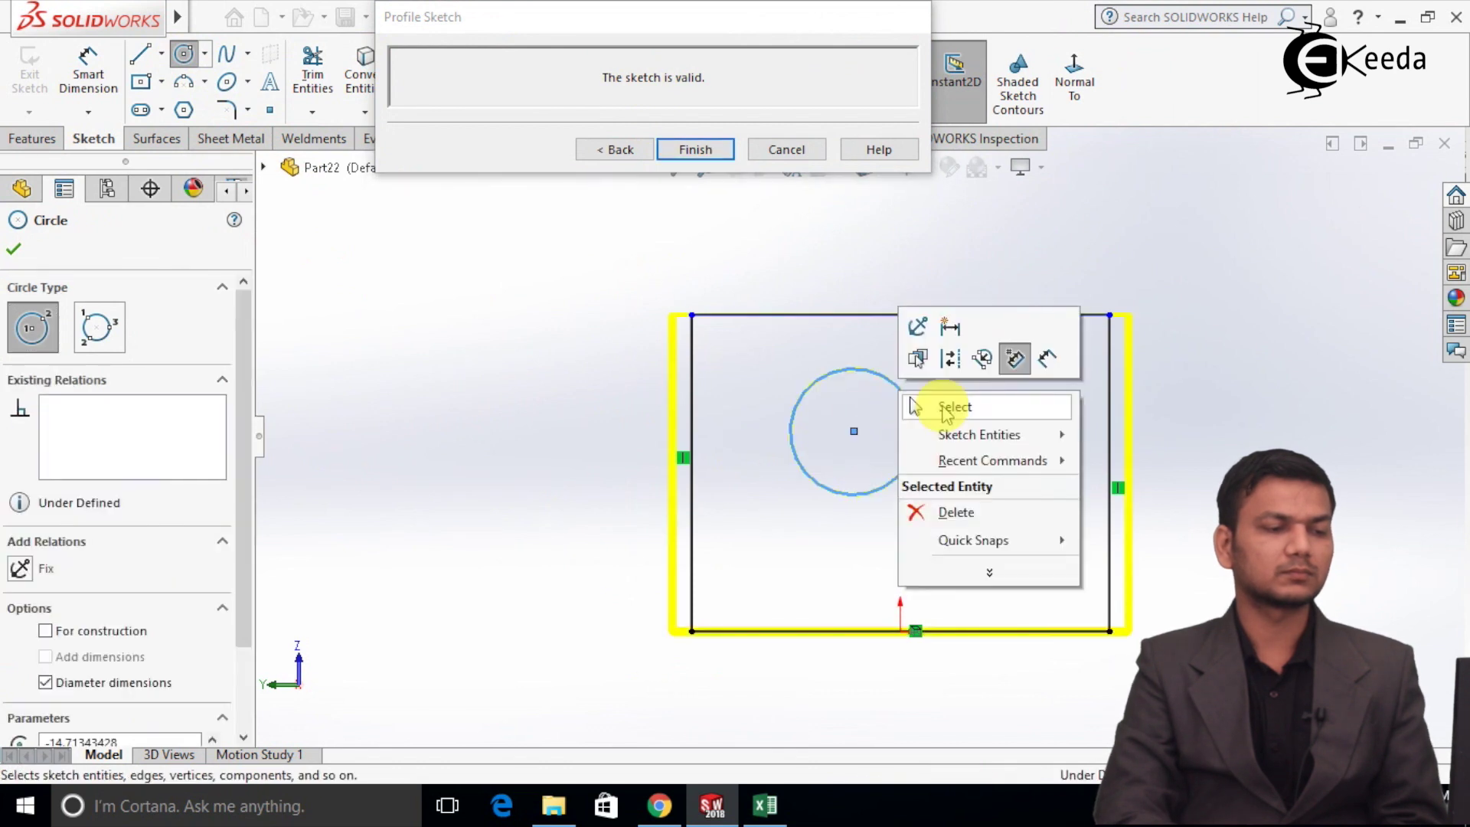
left_click(942, 404)
key("ctrl+shift+z")
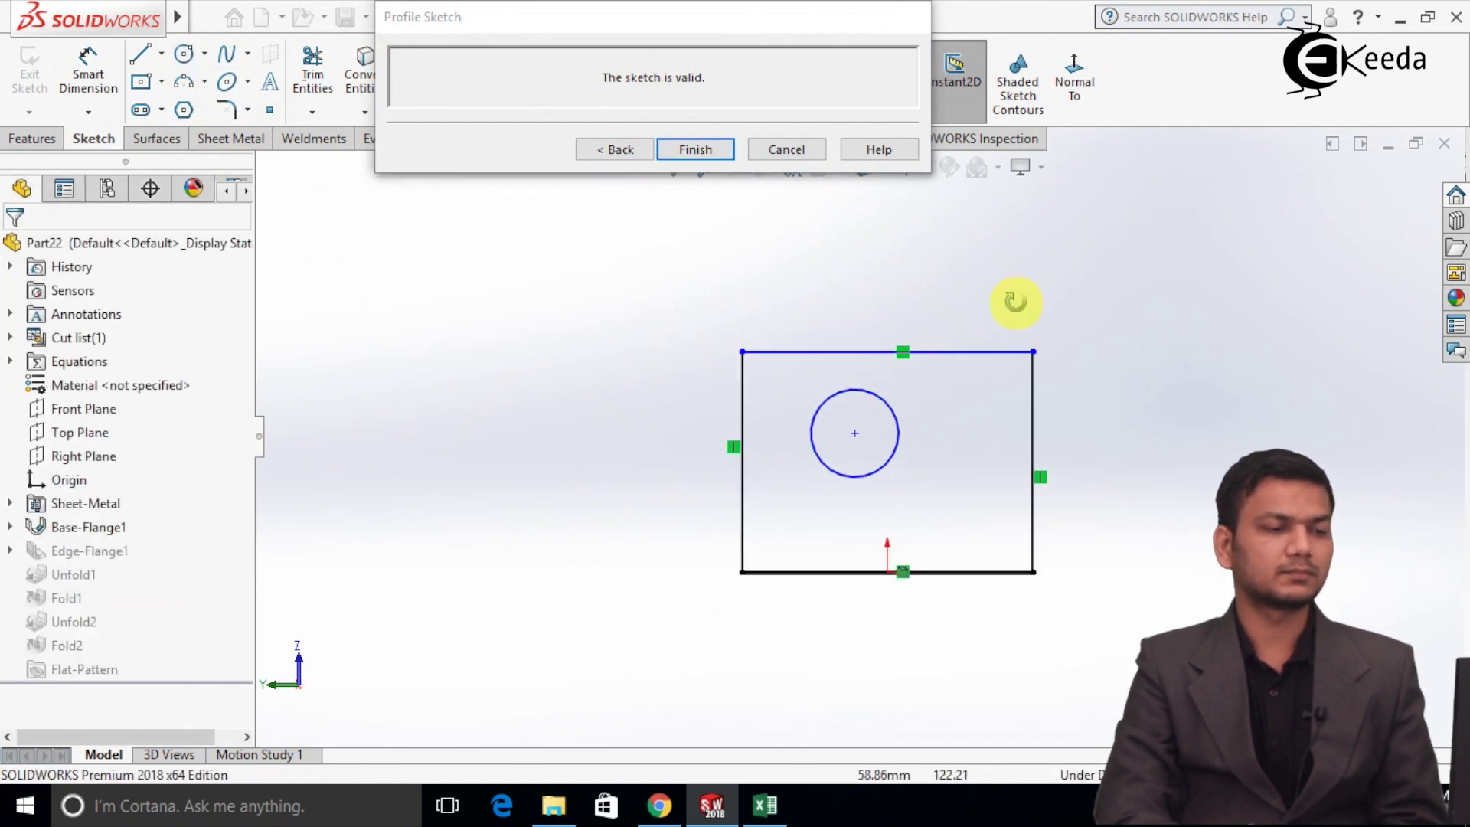
left_click(694, 150)
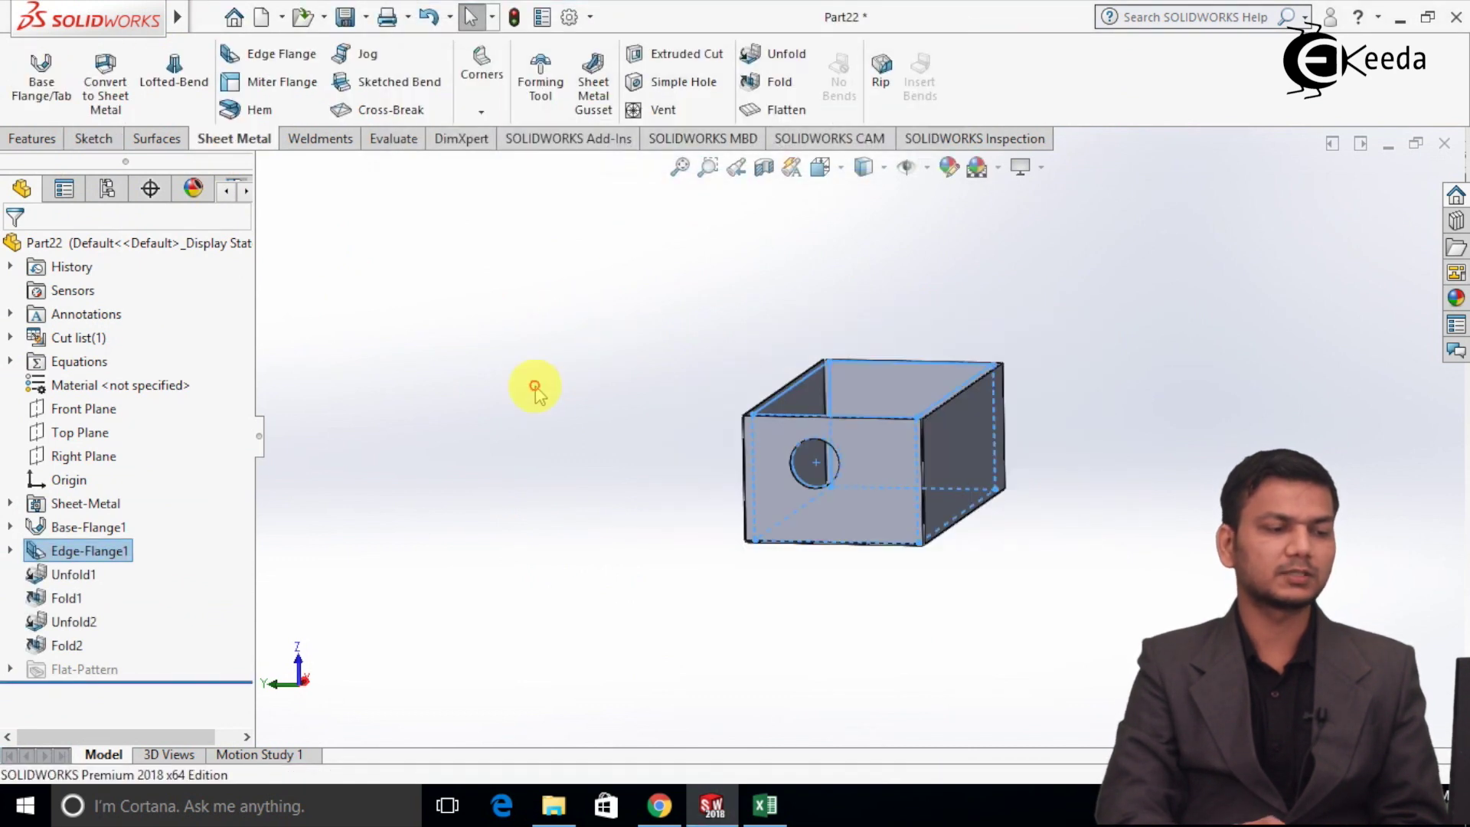
- Open the Edge<4> end flange profile of Edge-Flange1, viewed face-on
middle_click_drag(534, 387, 639, 451)
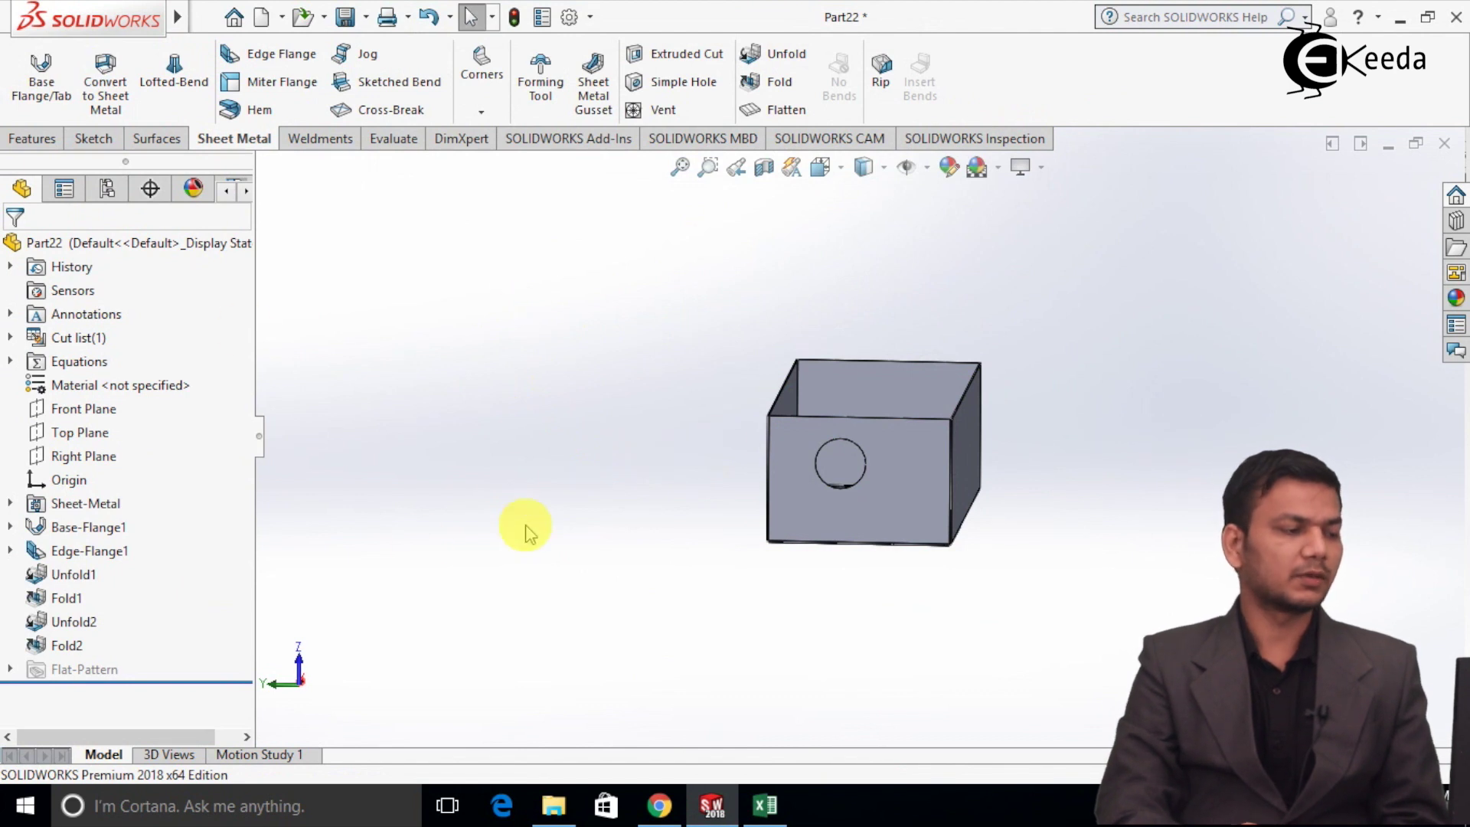
right_click(110, 553)
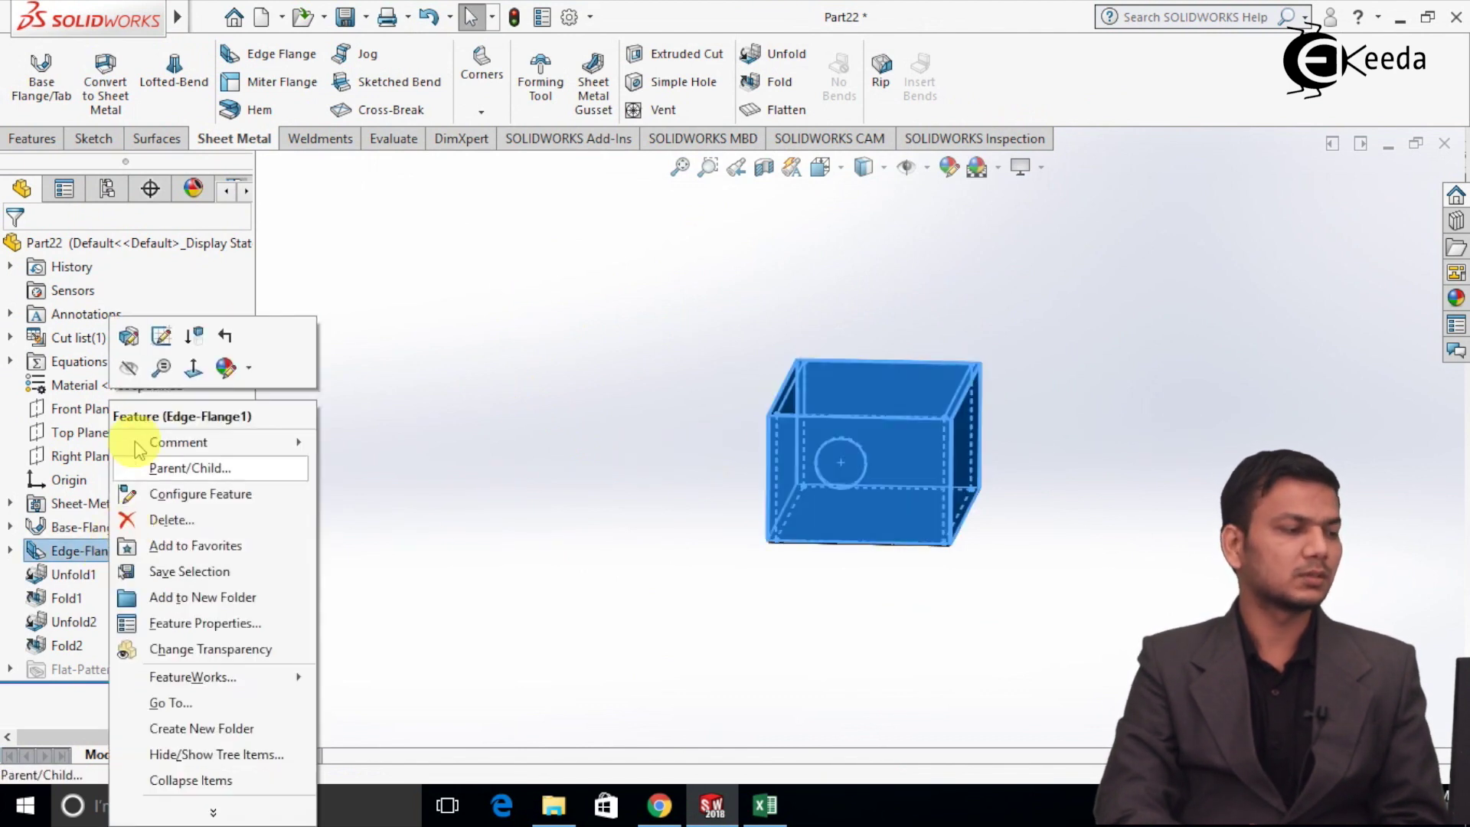
left_click(129, 337)
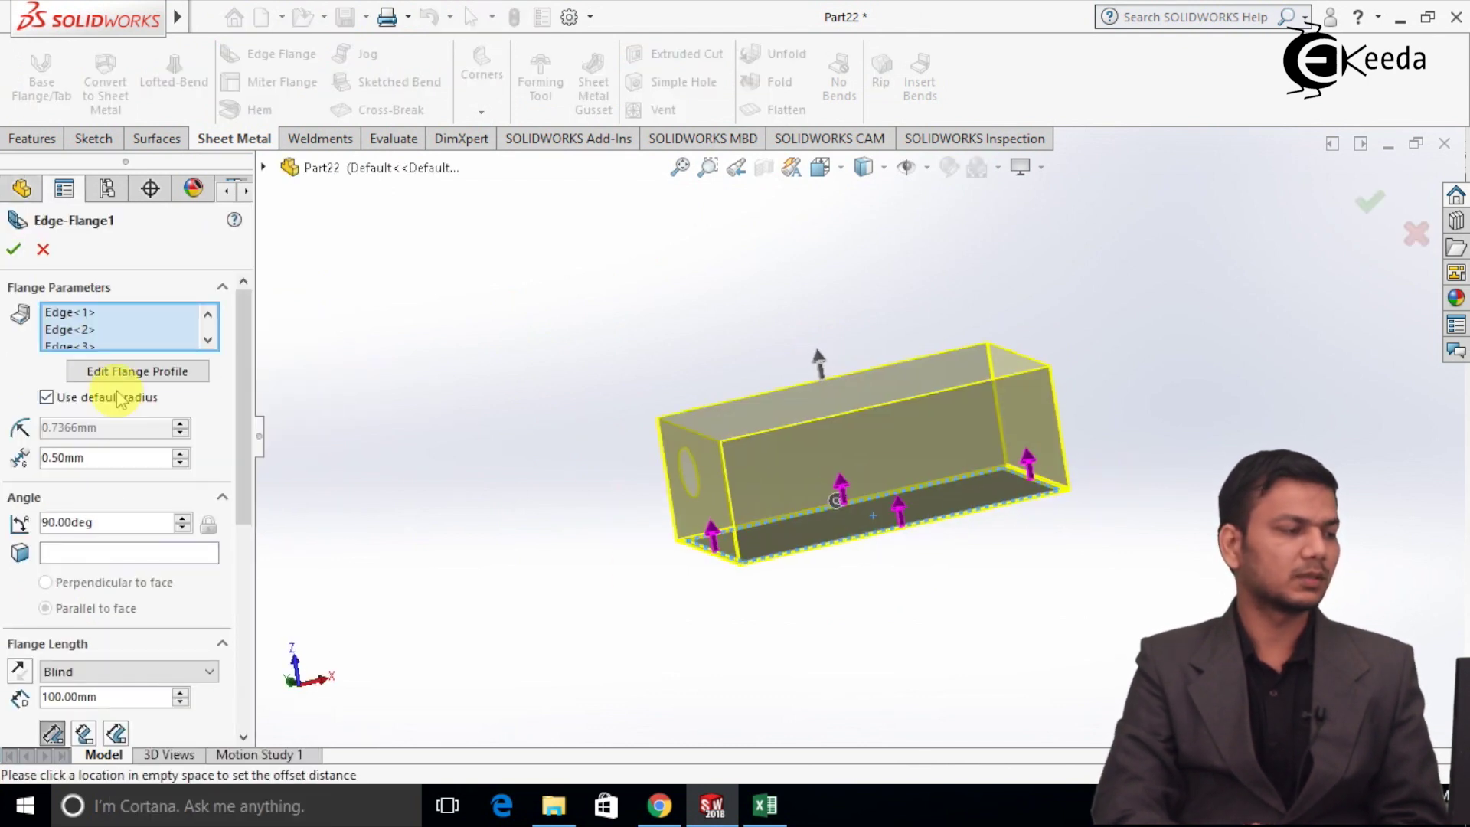
left_click(209, 339)
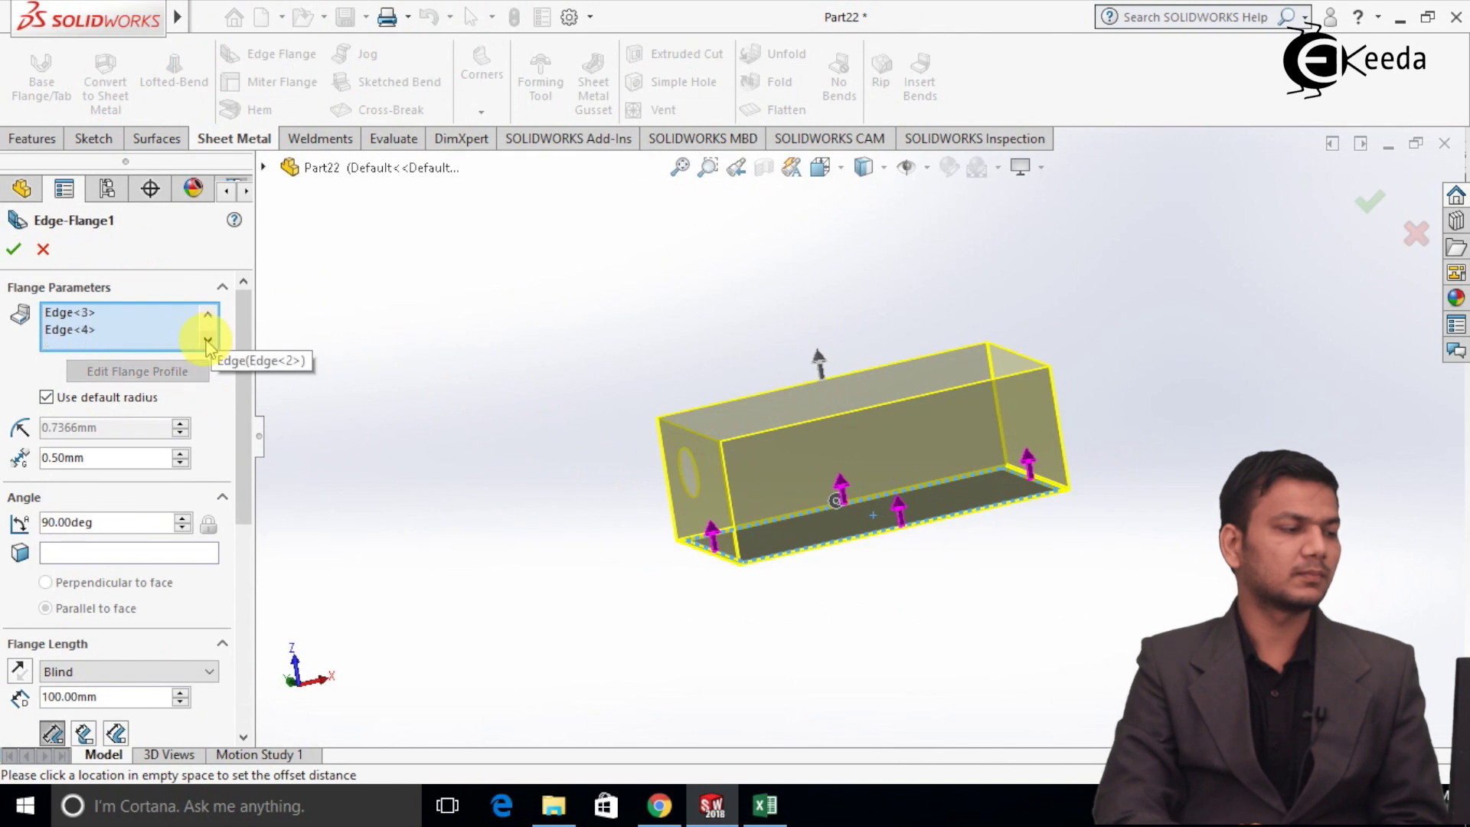
left_click(97, 330)
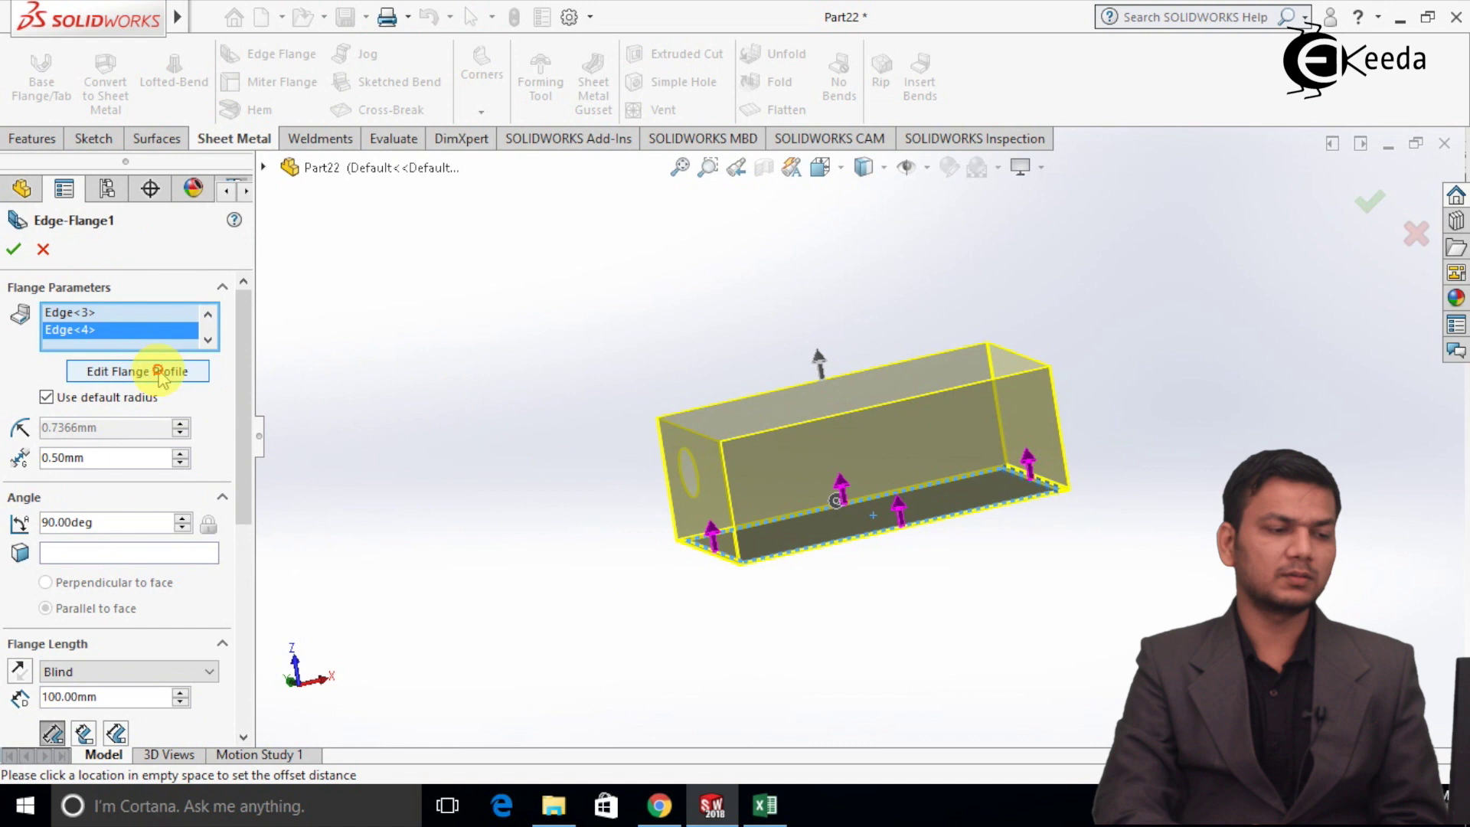
left_click(161, 372)
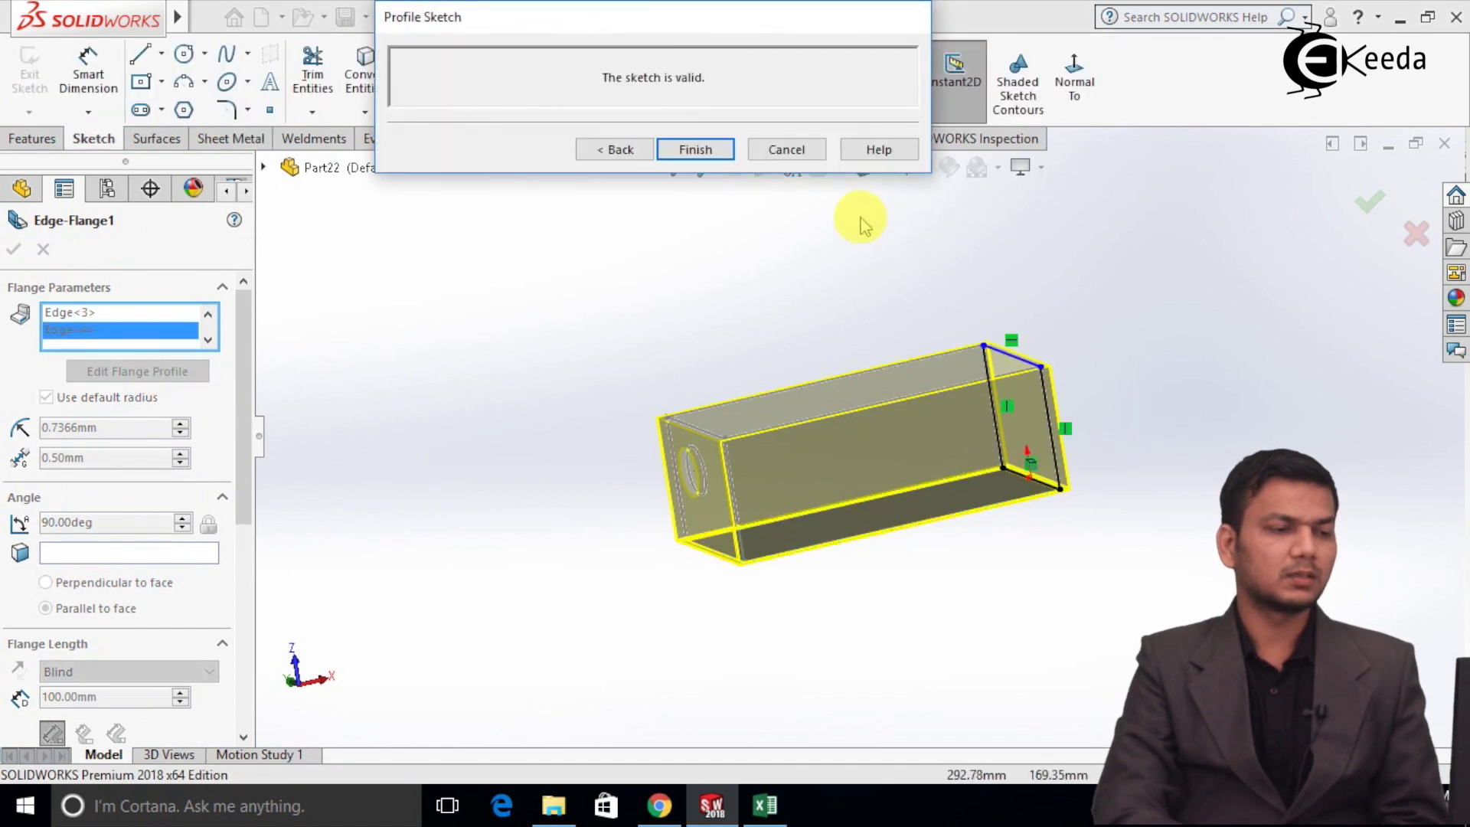
left_click(1076, 77)
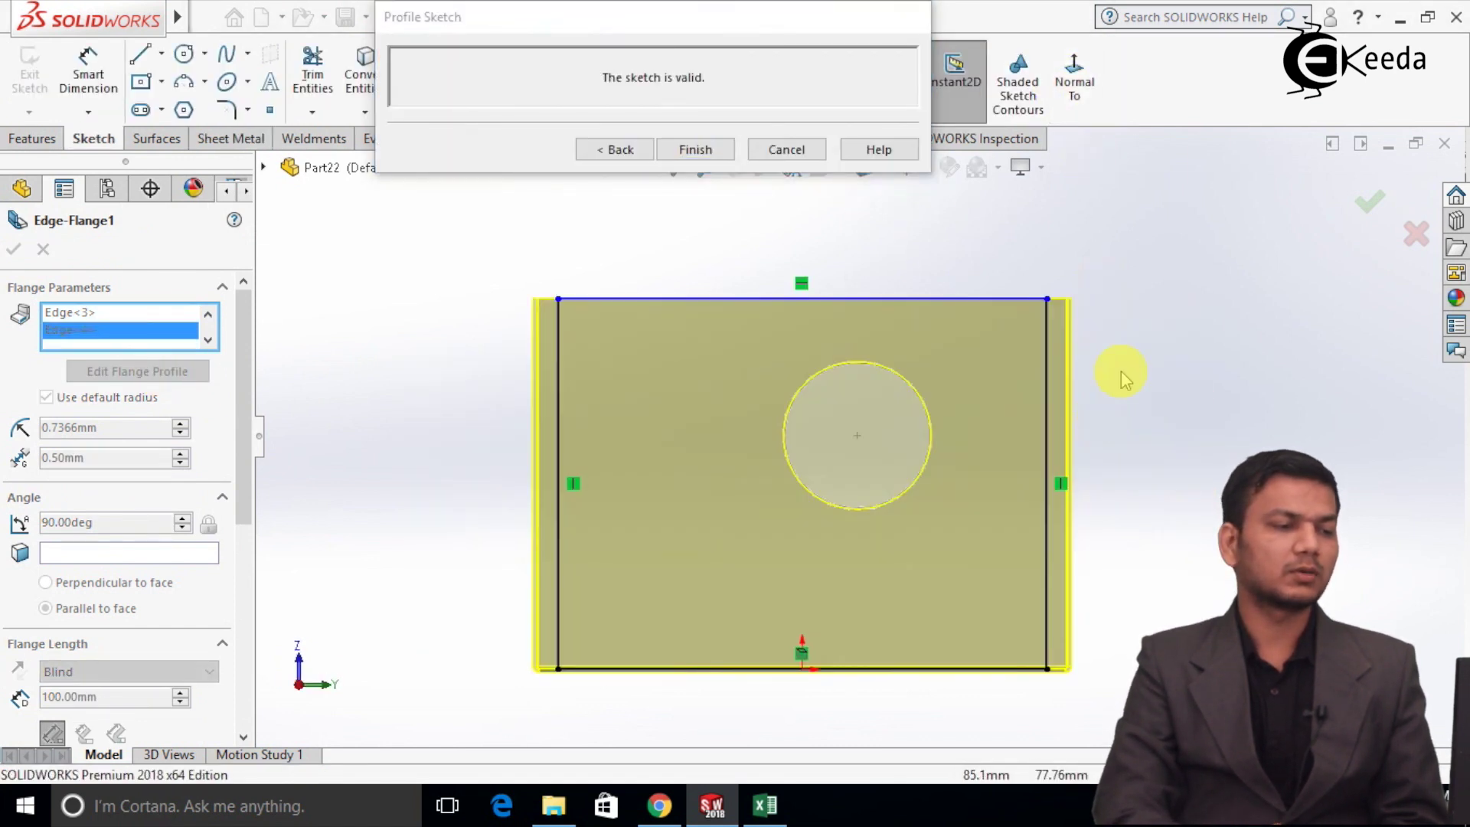
- Fillet both top profile corners at 30 mm and rebuild the flange
left_click(228, 110)
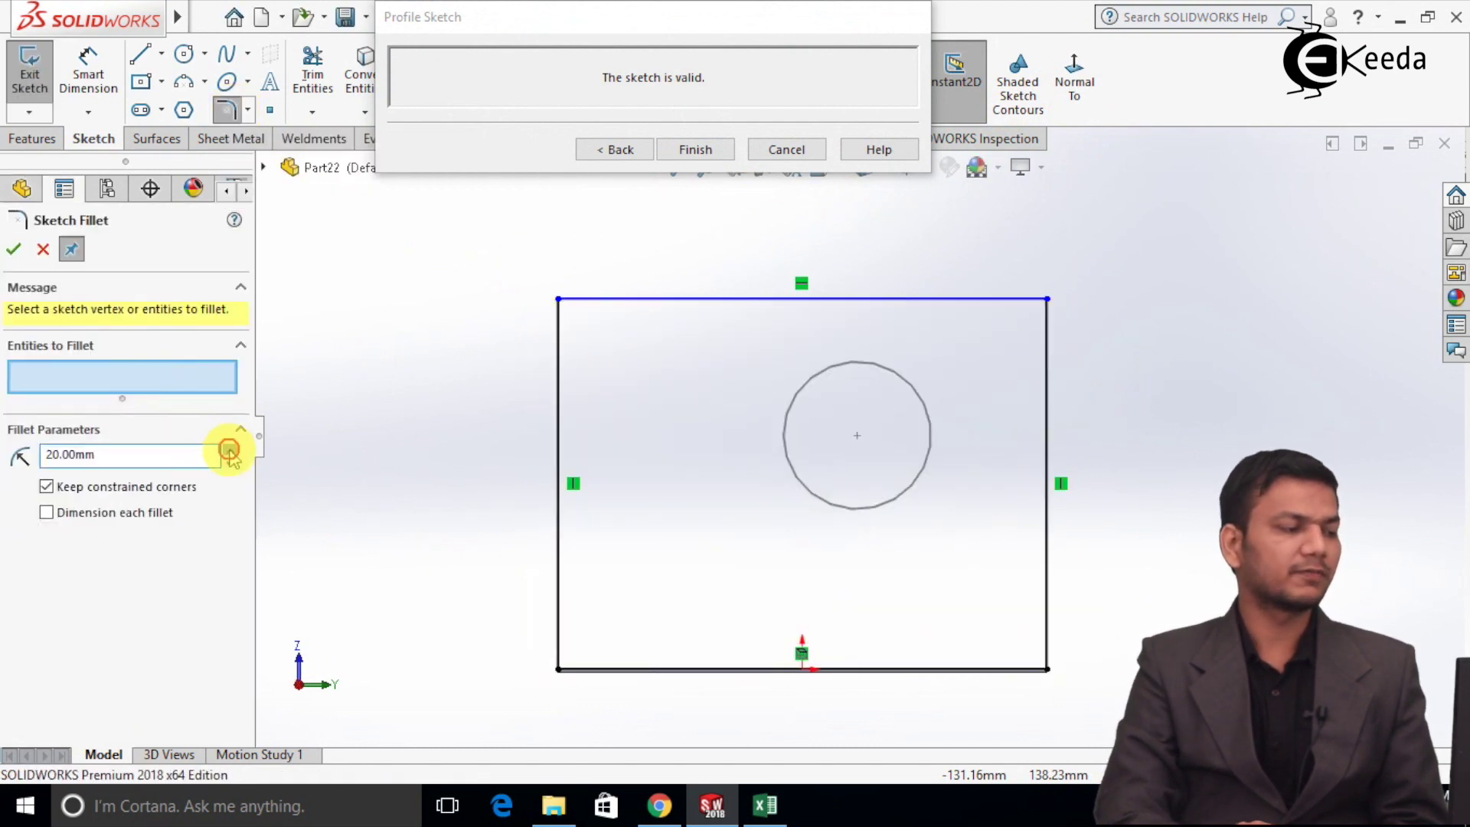
left_click(558, 299)
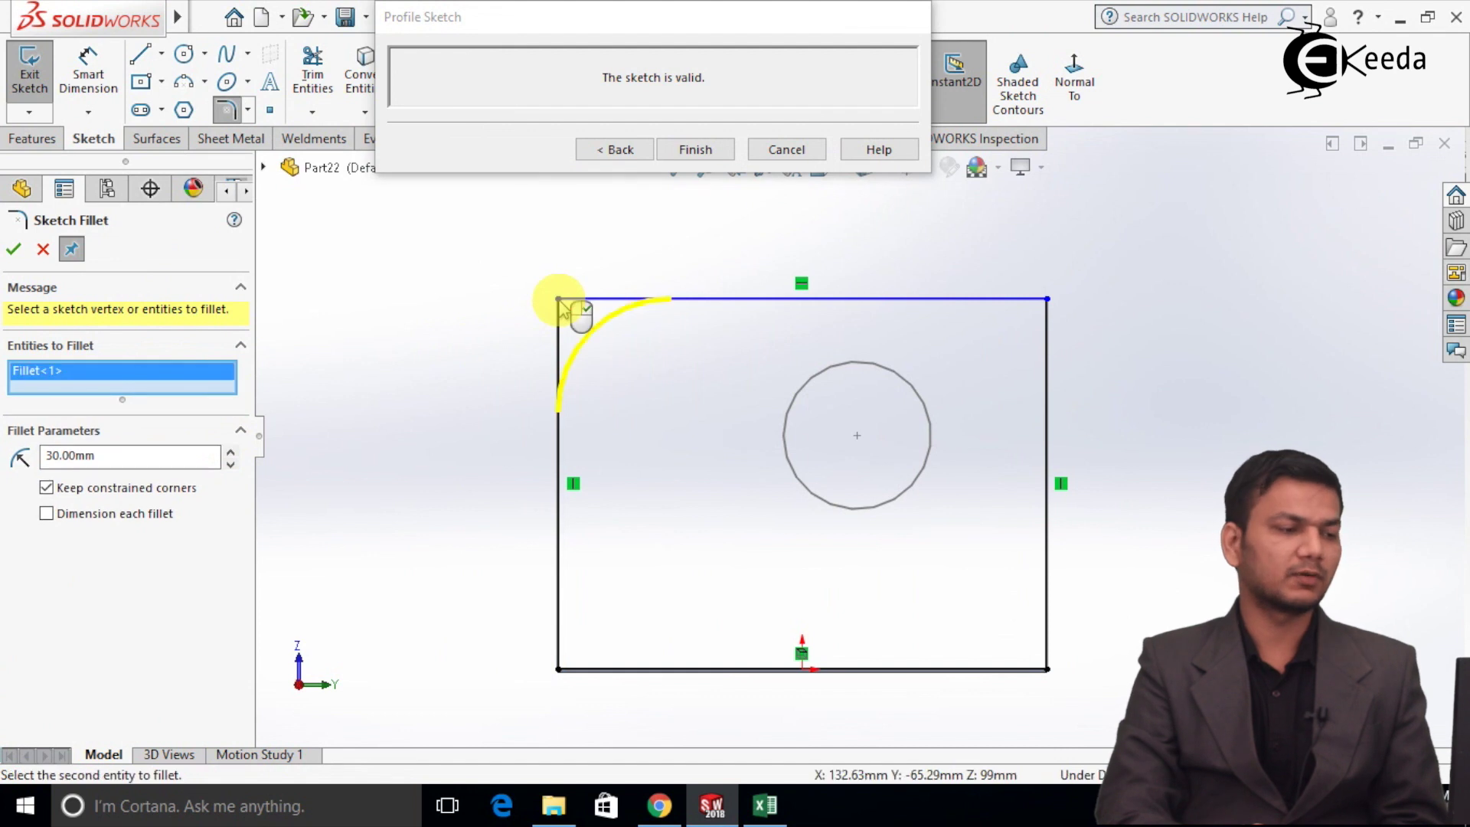
left_click(1048, 300)
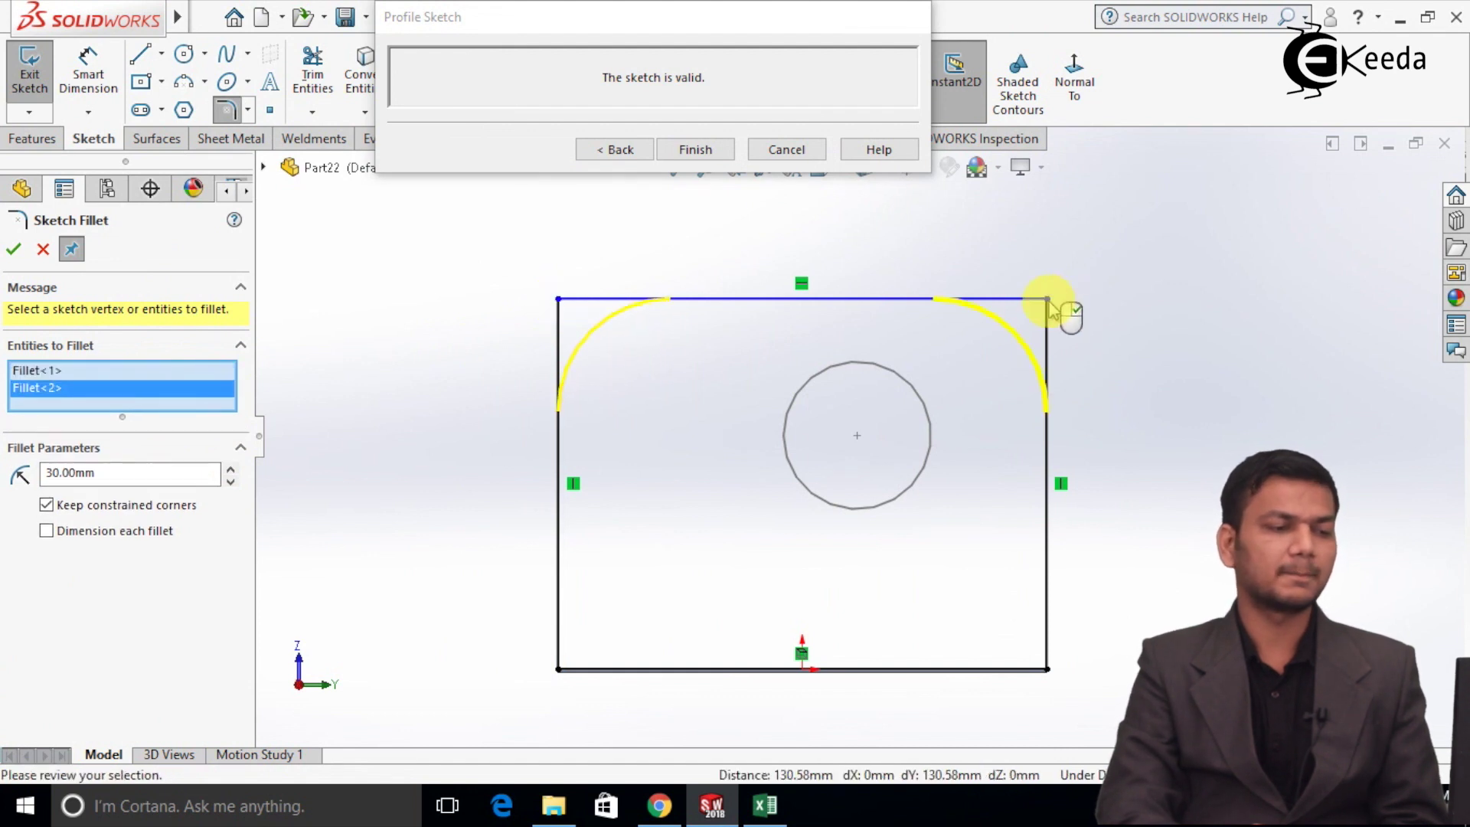
left_click(695, 149)
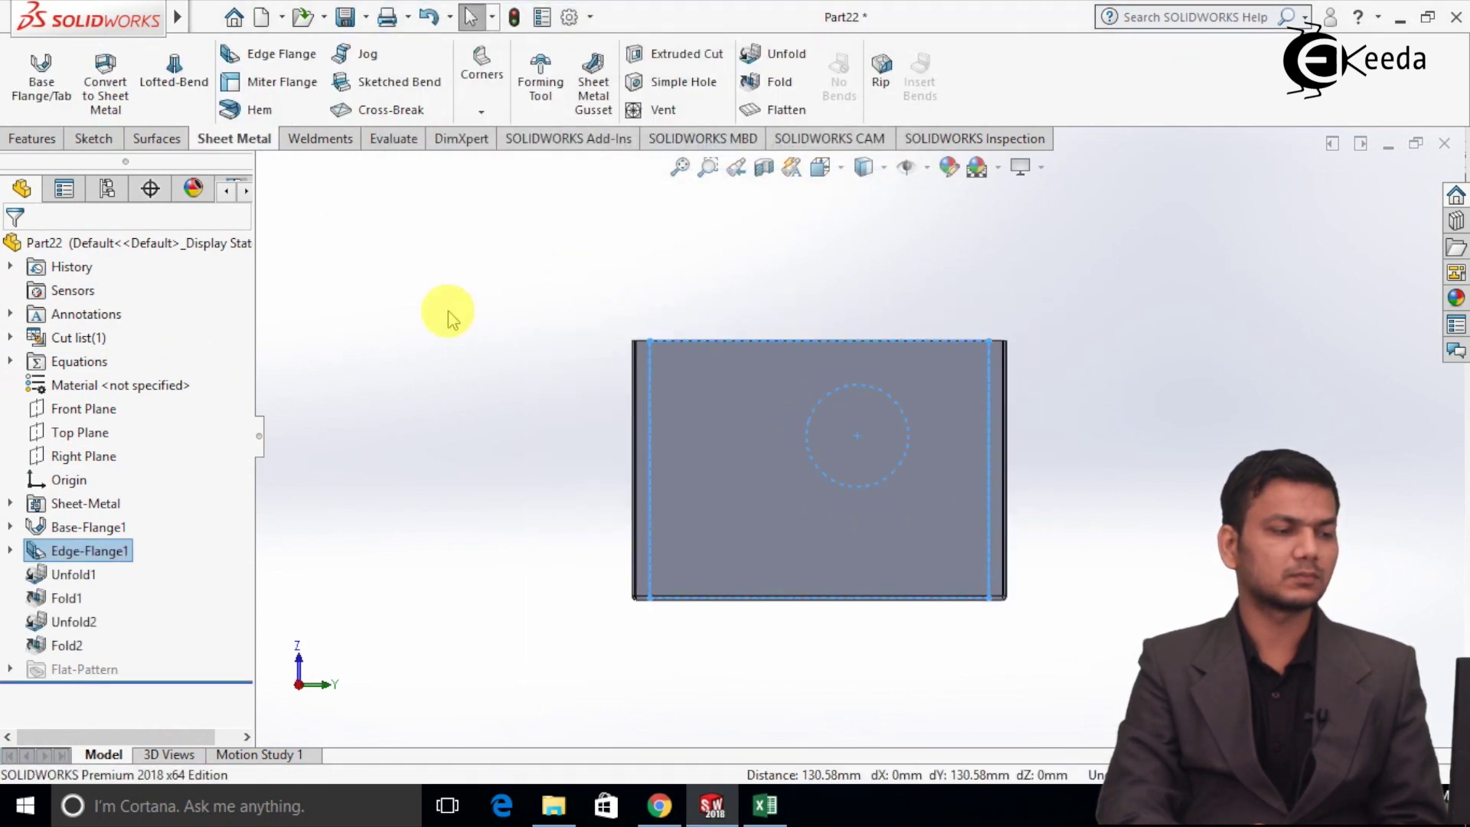
- Open the Edge<3> side flange profile of Edge-Flange1, viewed face-on
mouse_move(573, 422)
middle_mouse_down()
mouse_move(765, 453)
mouse_move(1116, 436)
mouse_move(1042, 491)
mouse_move(1037, 518)
mouse_move(1077, 430)
middle_mouse_up()
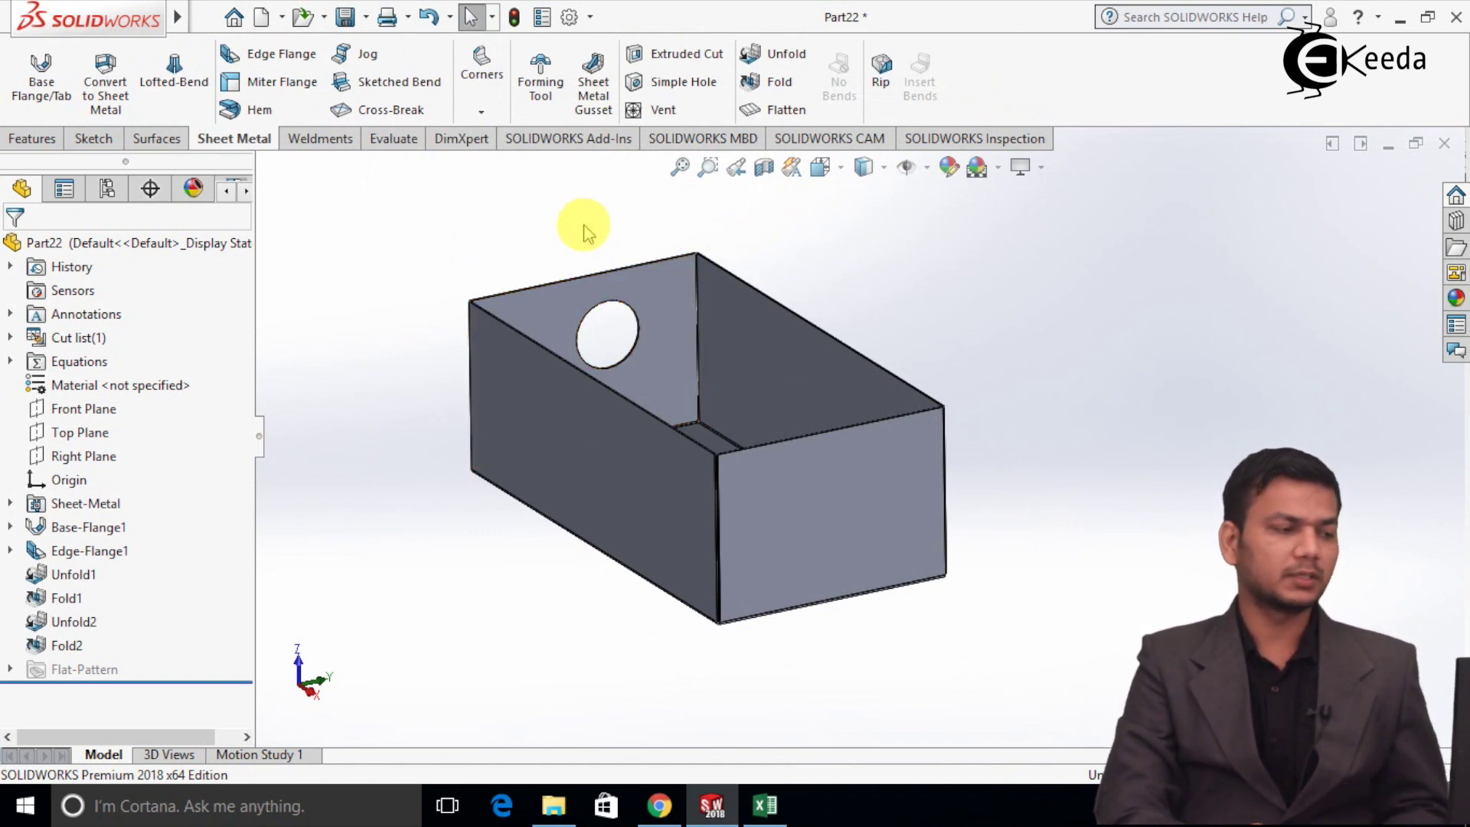
right_click(121, 553)
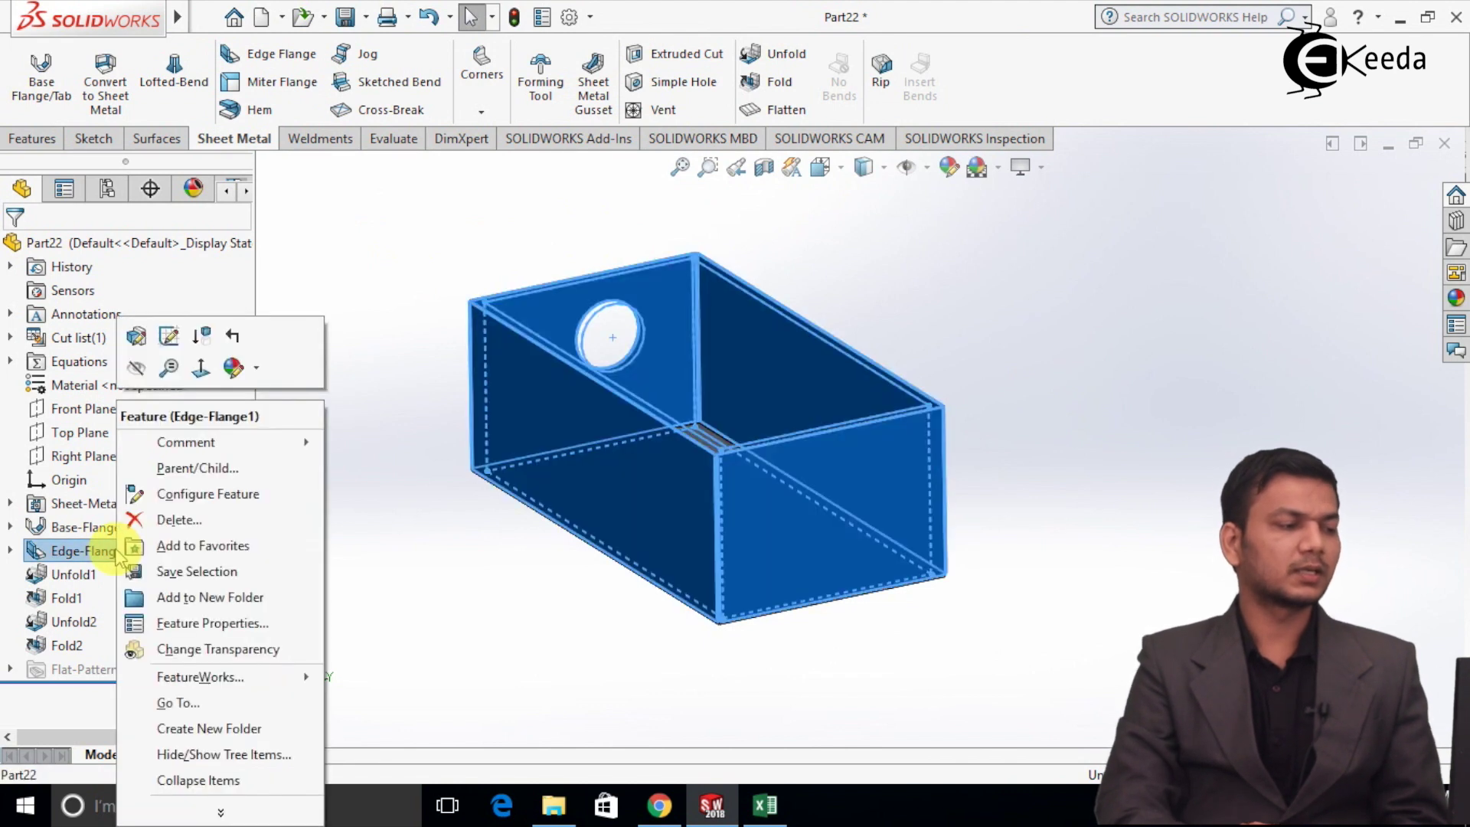
left_click(136, 337)
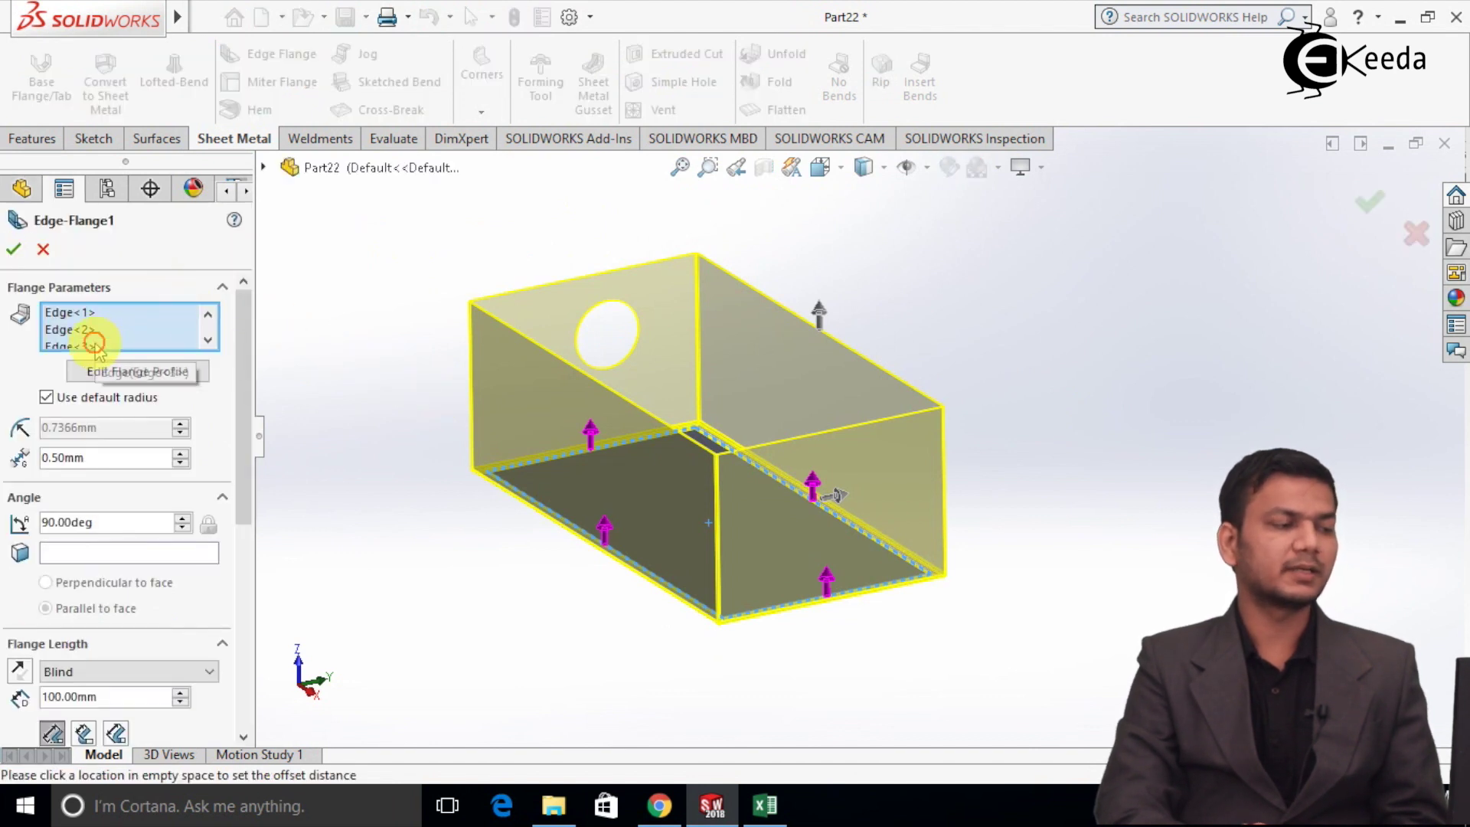
left_click(93, 346)
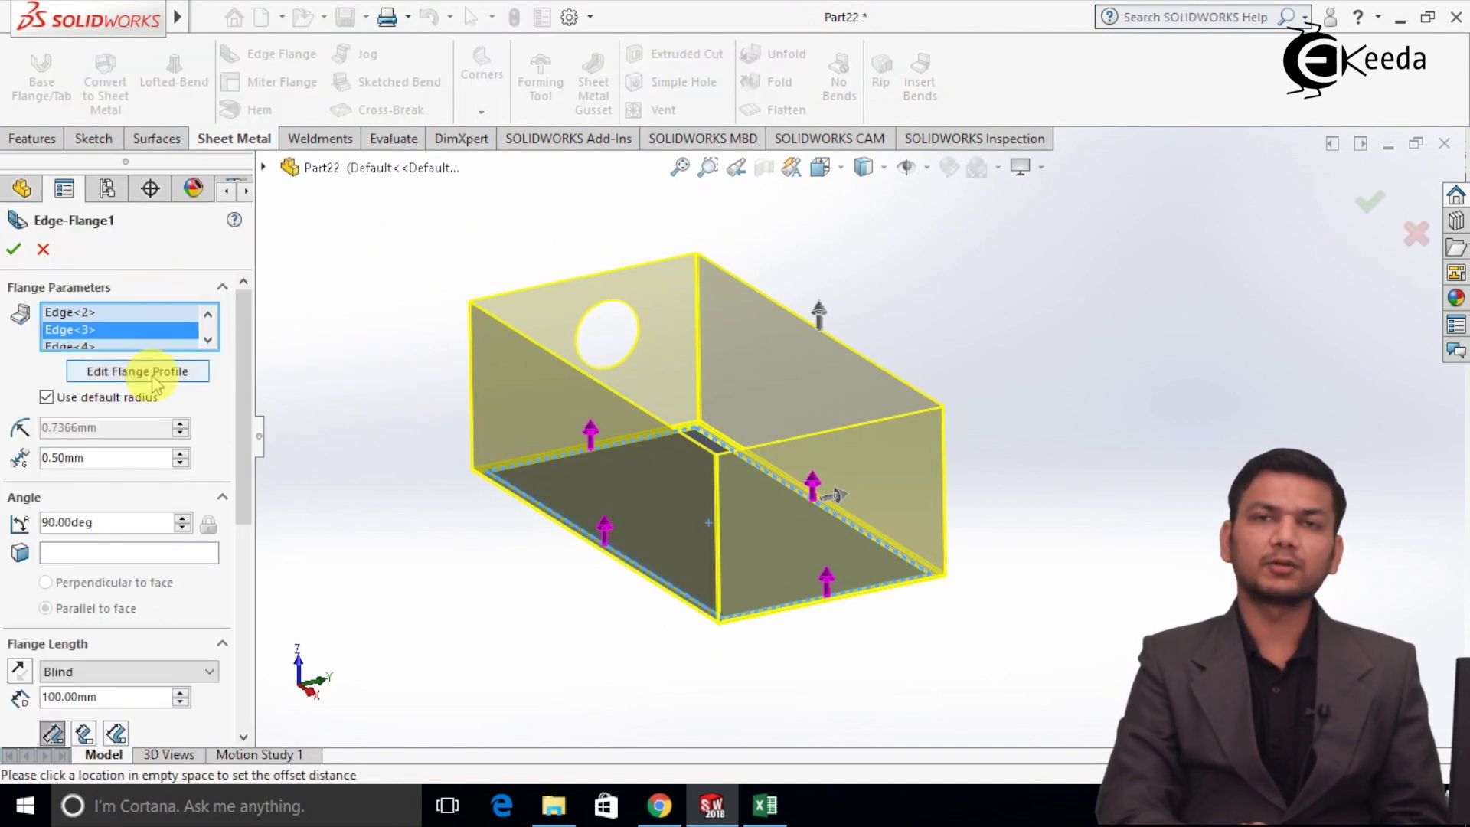
left_click(138, 371)
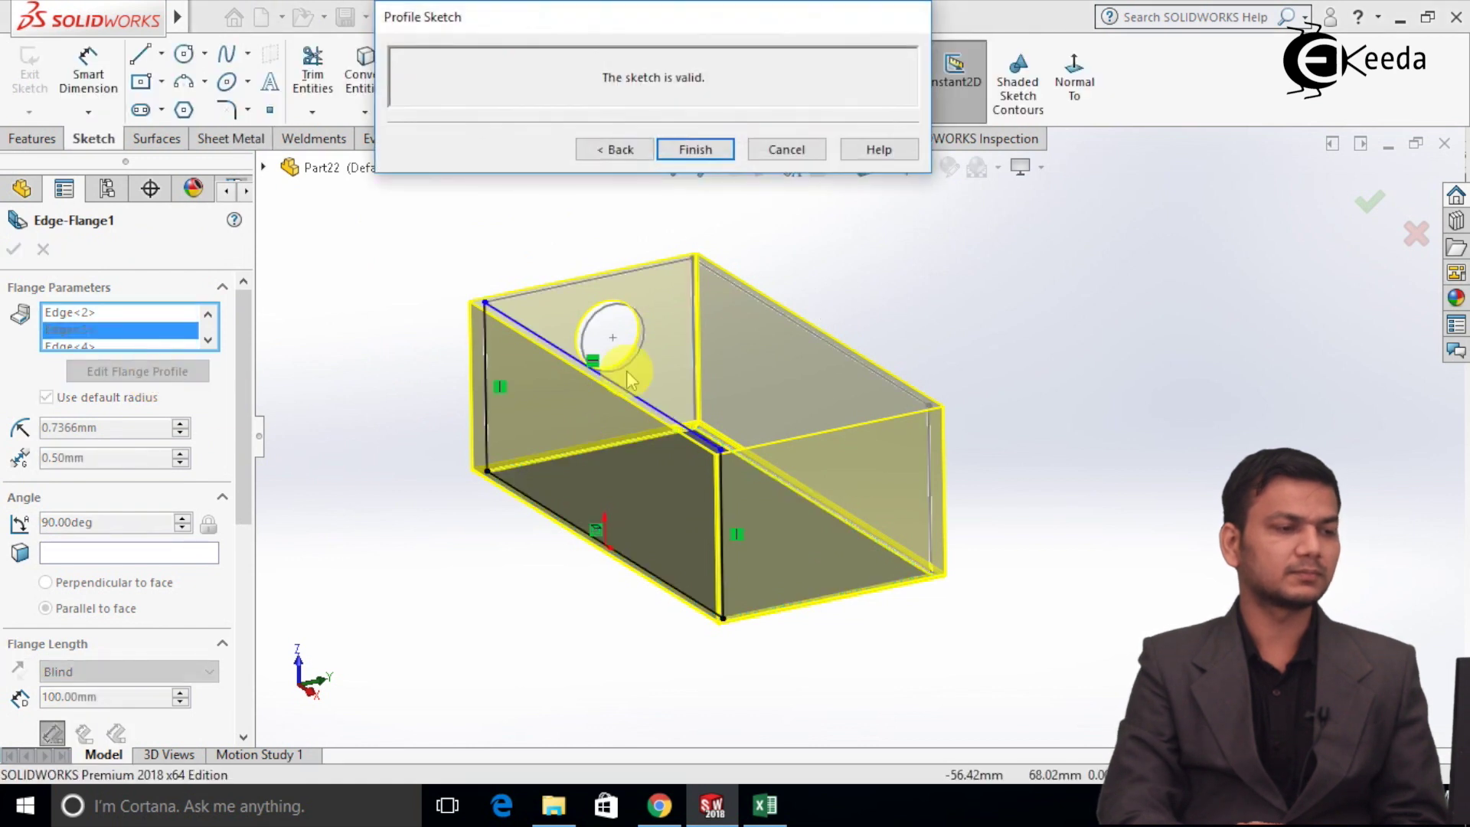
left_click(1075, 100)
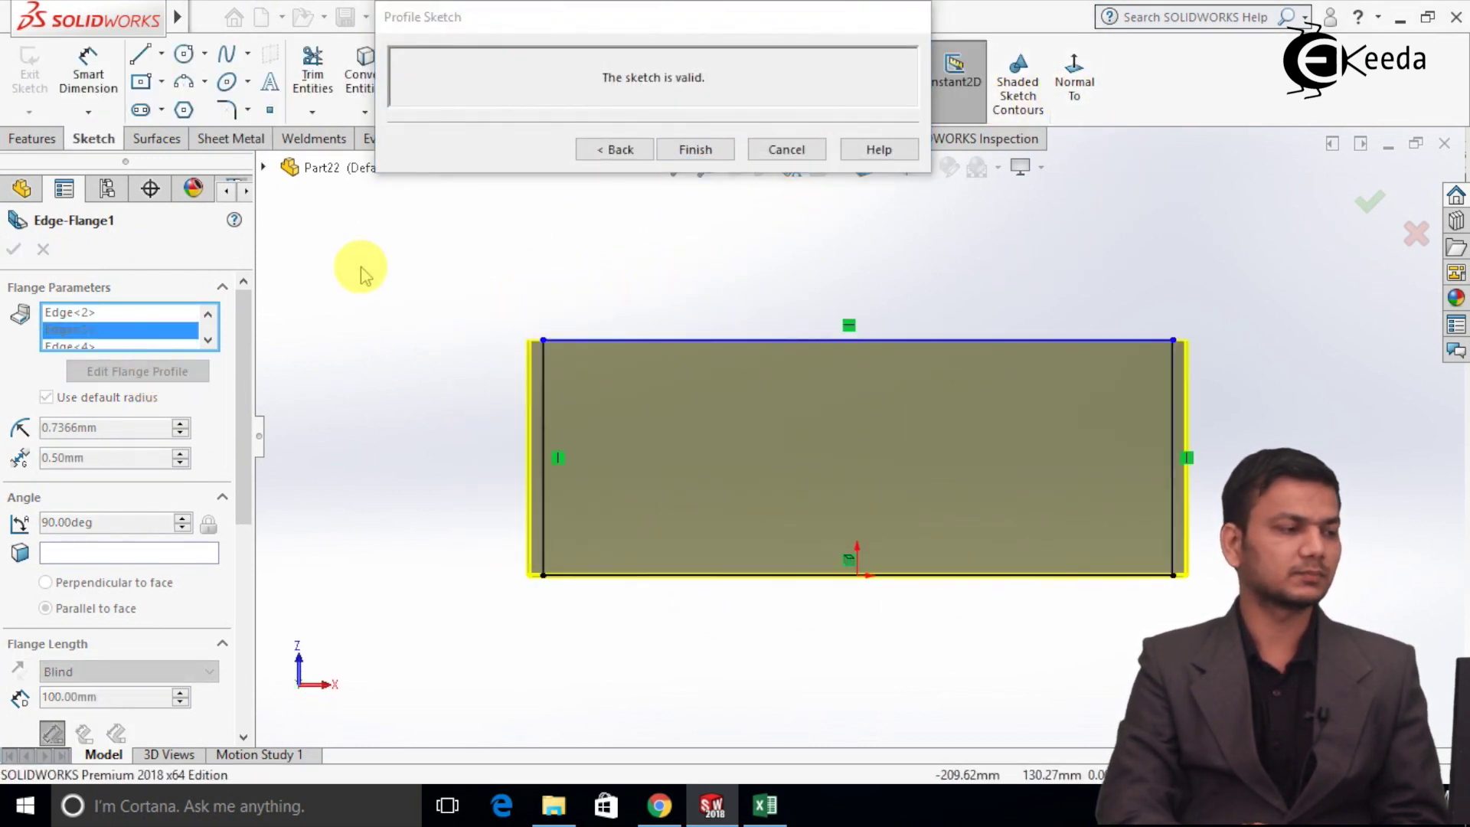
- Fillet both top profile corners at 20 mm and rebuild the flange
left_click(227, 113)
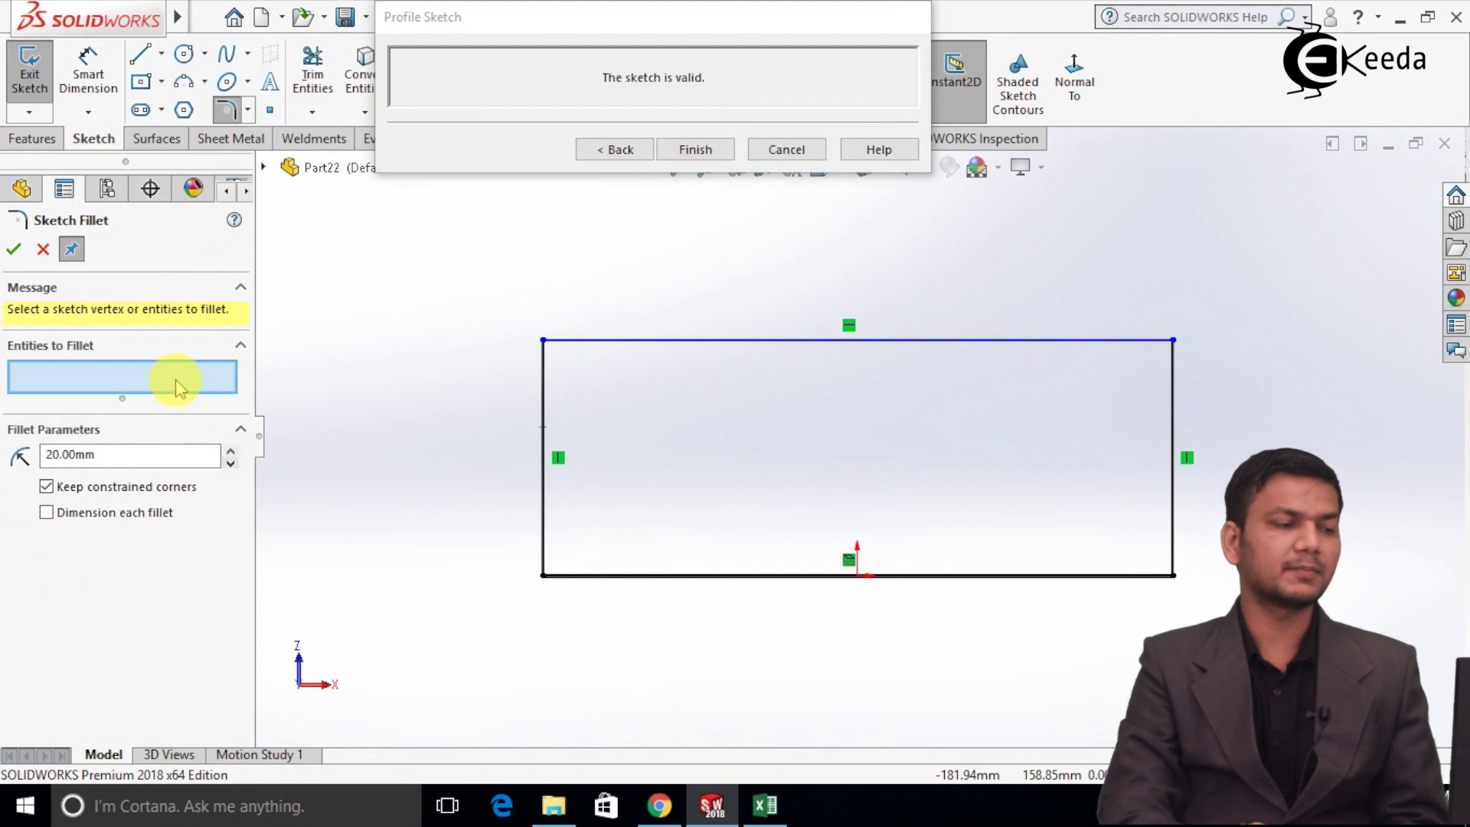
left_click(548, 344)
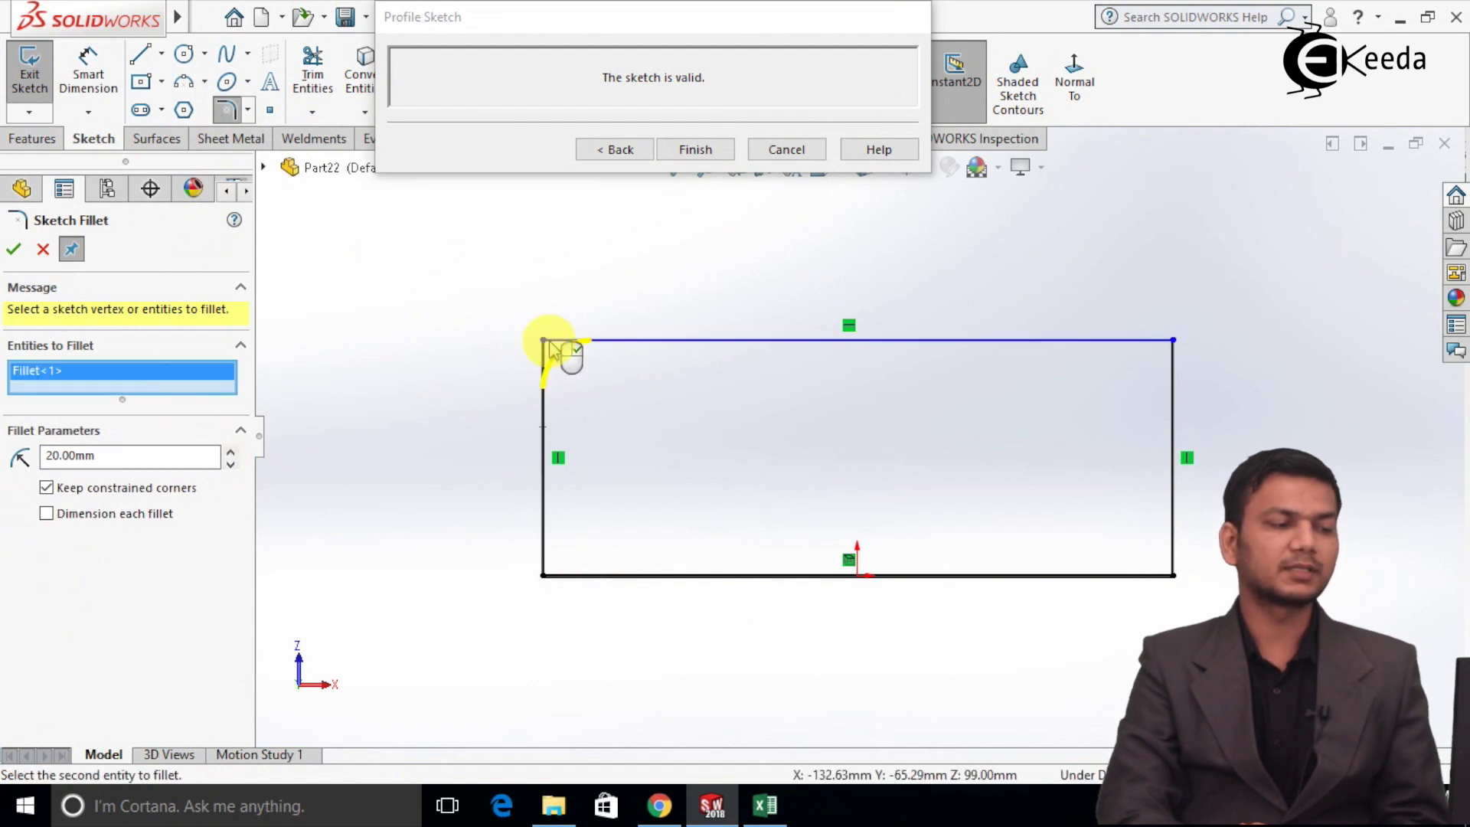
left_click(1170, 342)
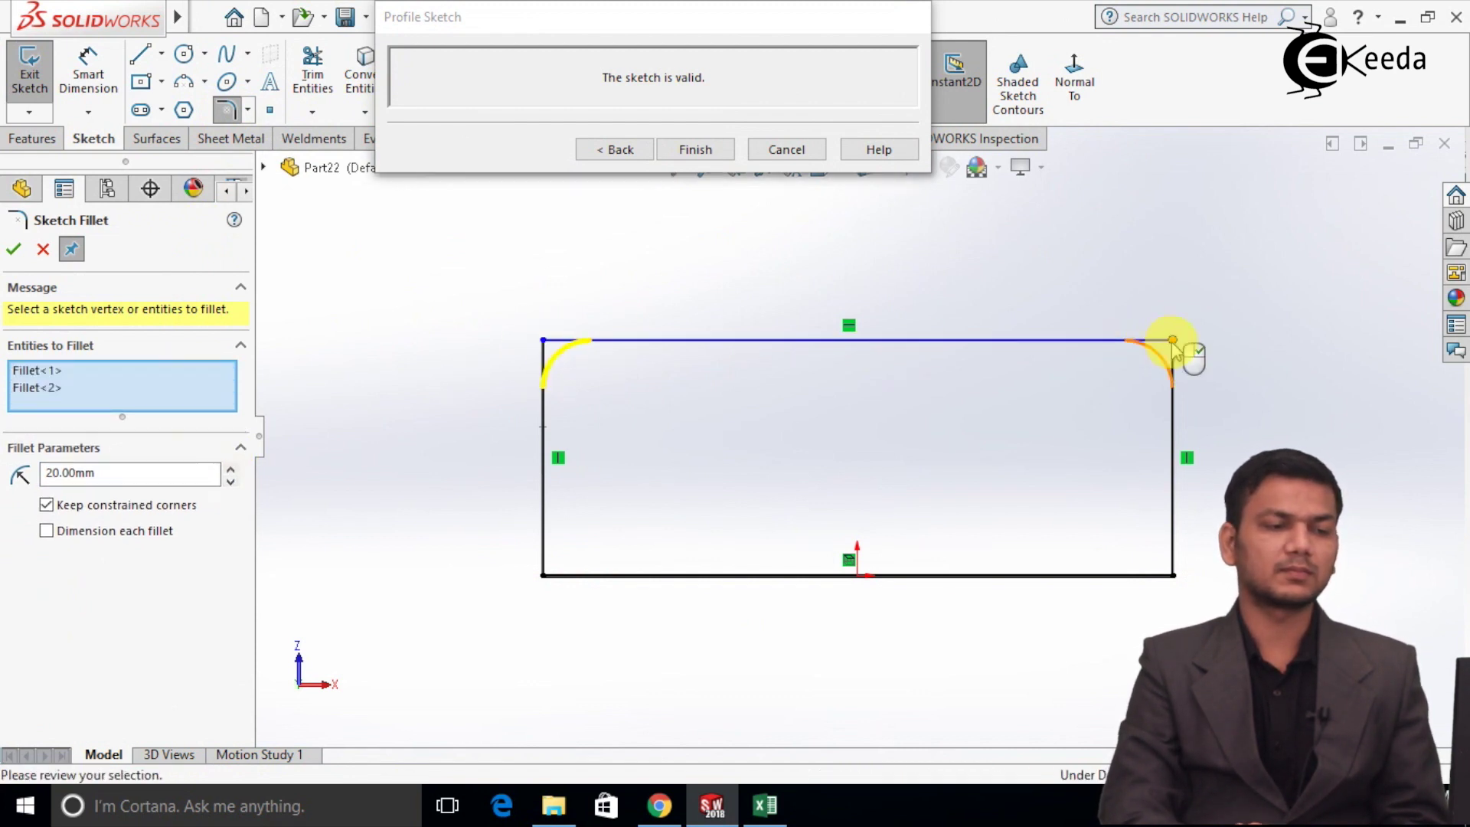
left_click(697, 151)
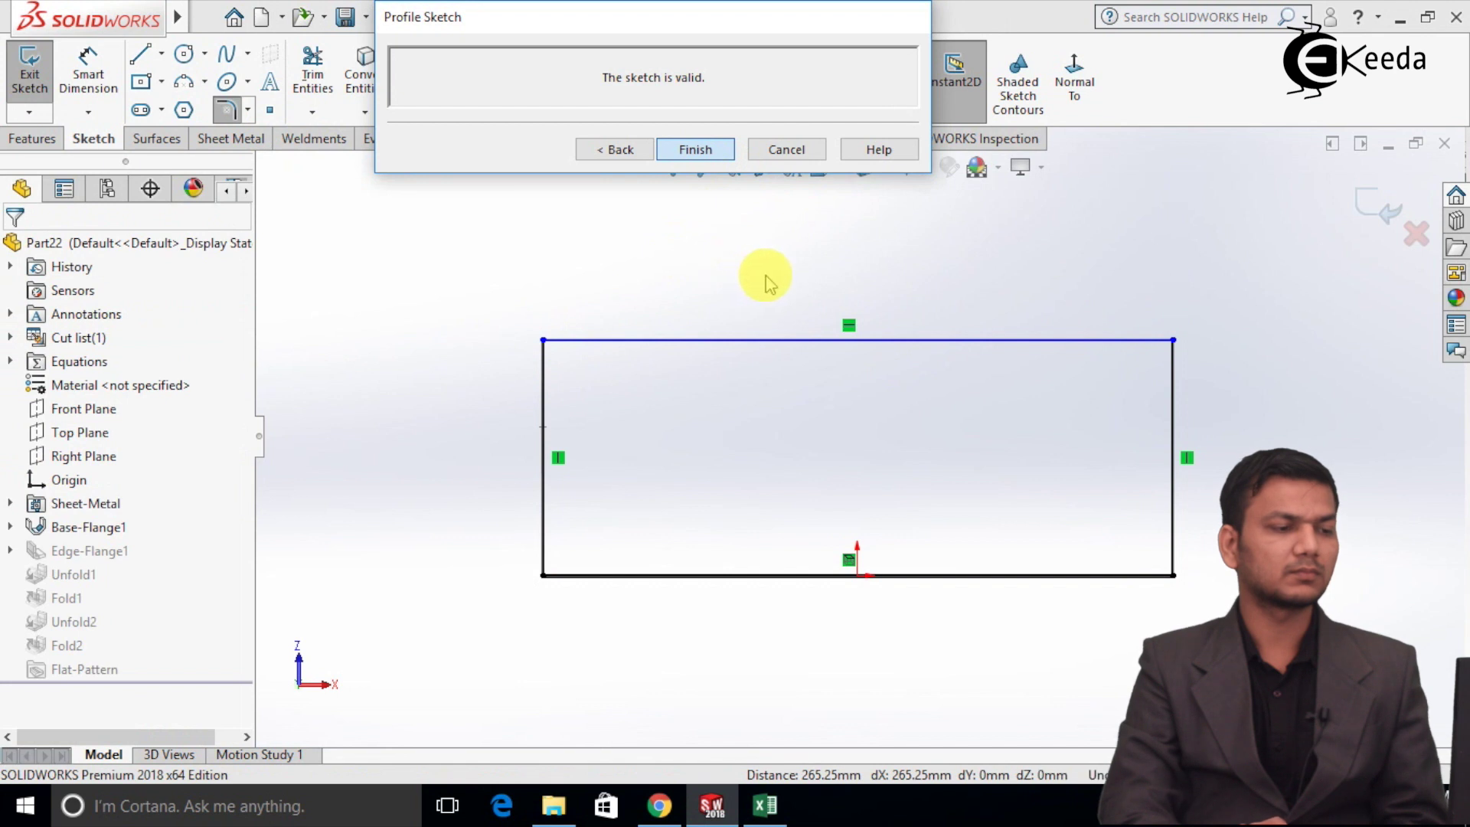
- Orbit and zoom to inspect the rebuilt box from several angles
left_click(886, 285)
middle_click_drag(893, 302, 880, 427)
scroll(804, 467, "down", 1)
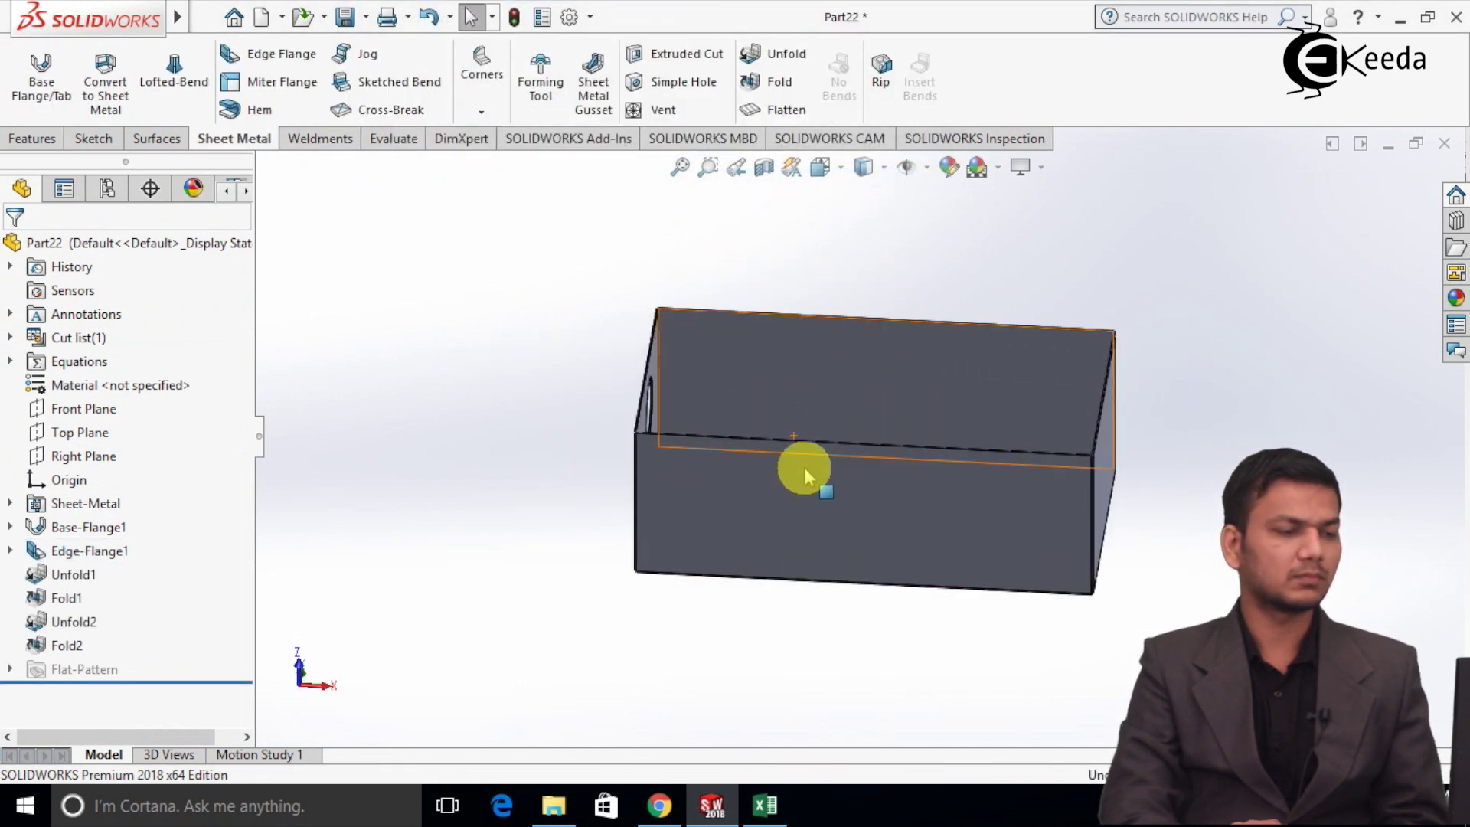
scroll(907, 491, "down", 3)
scroll(906, 490, "up", 2)
scroll(976, 510, "up", 2)
scroll(1037, 414, "down", 2)
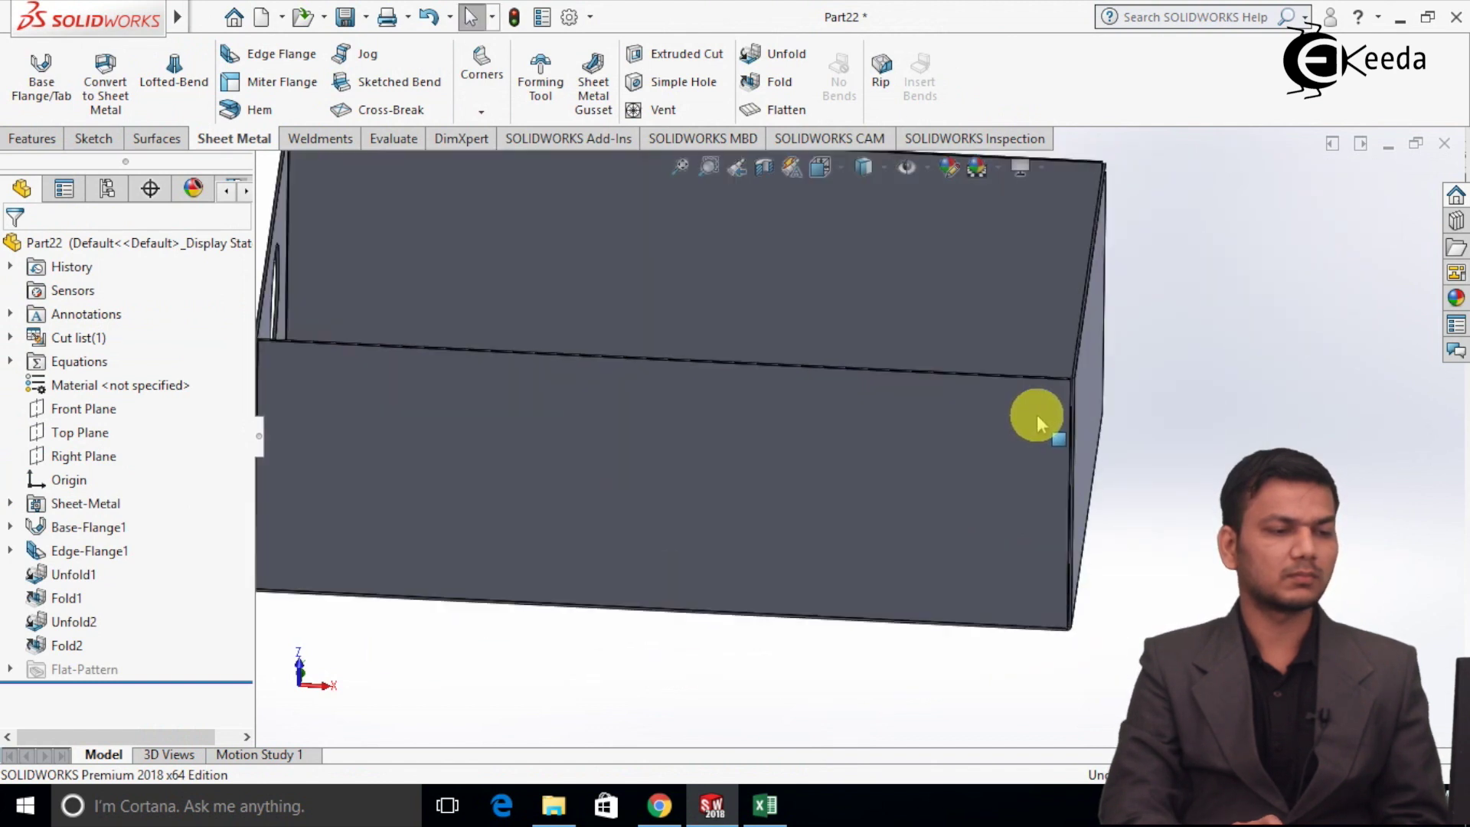
scroll(1085, 370, "down", 2)
mouse_move(1086, 370)
middle_mouse_down()
mouse_move(1073, 351)
mouse_move(1003, 356)
middle_mouse_up()
- View the box's holed end face and show the Corners treatment options
scroll(1003, 357, "up", 2)
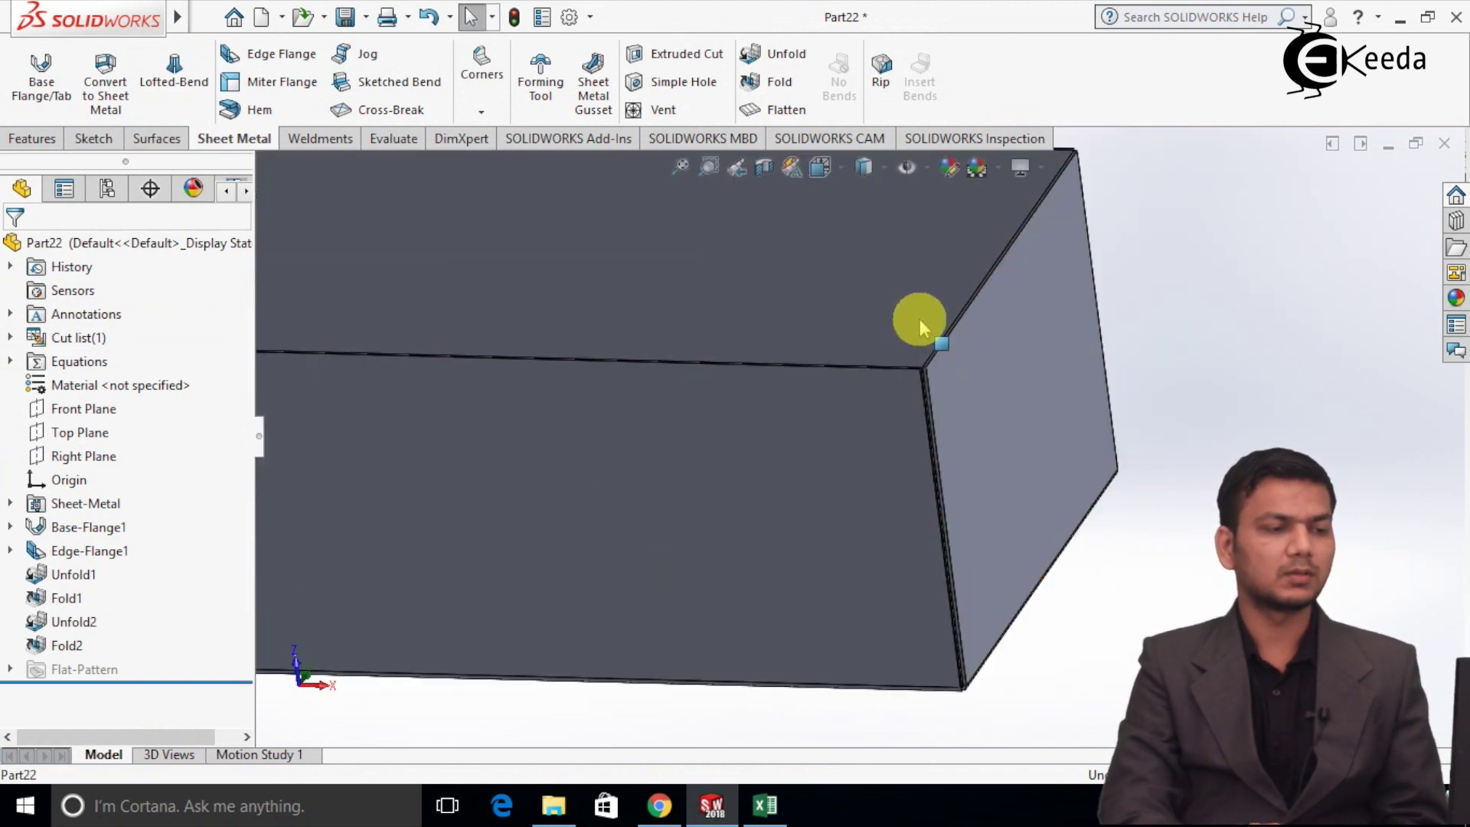
scroll(1028, 333, "up", 3)
mouse_move(1060, 268)
middle_mouse_down()
mouse_move(755, 311)
mouse_move(849, 351)
middle_mouse_up()
scroll(842, 468, "down", 2)
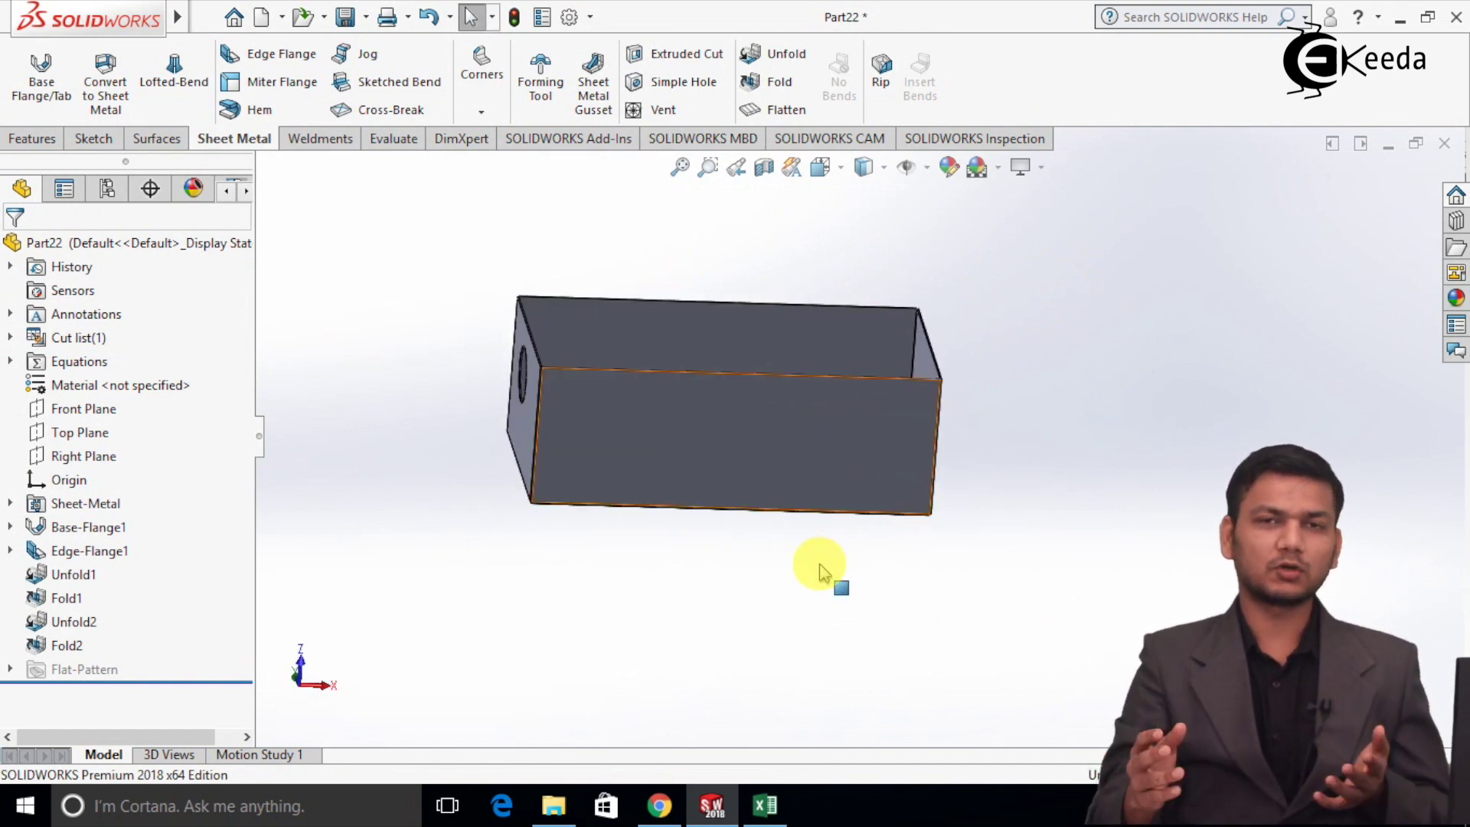
left_click(481, 113)
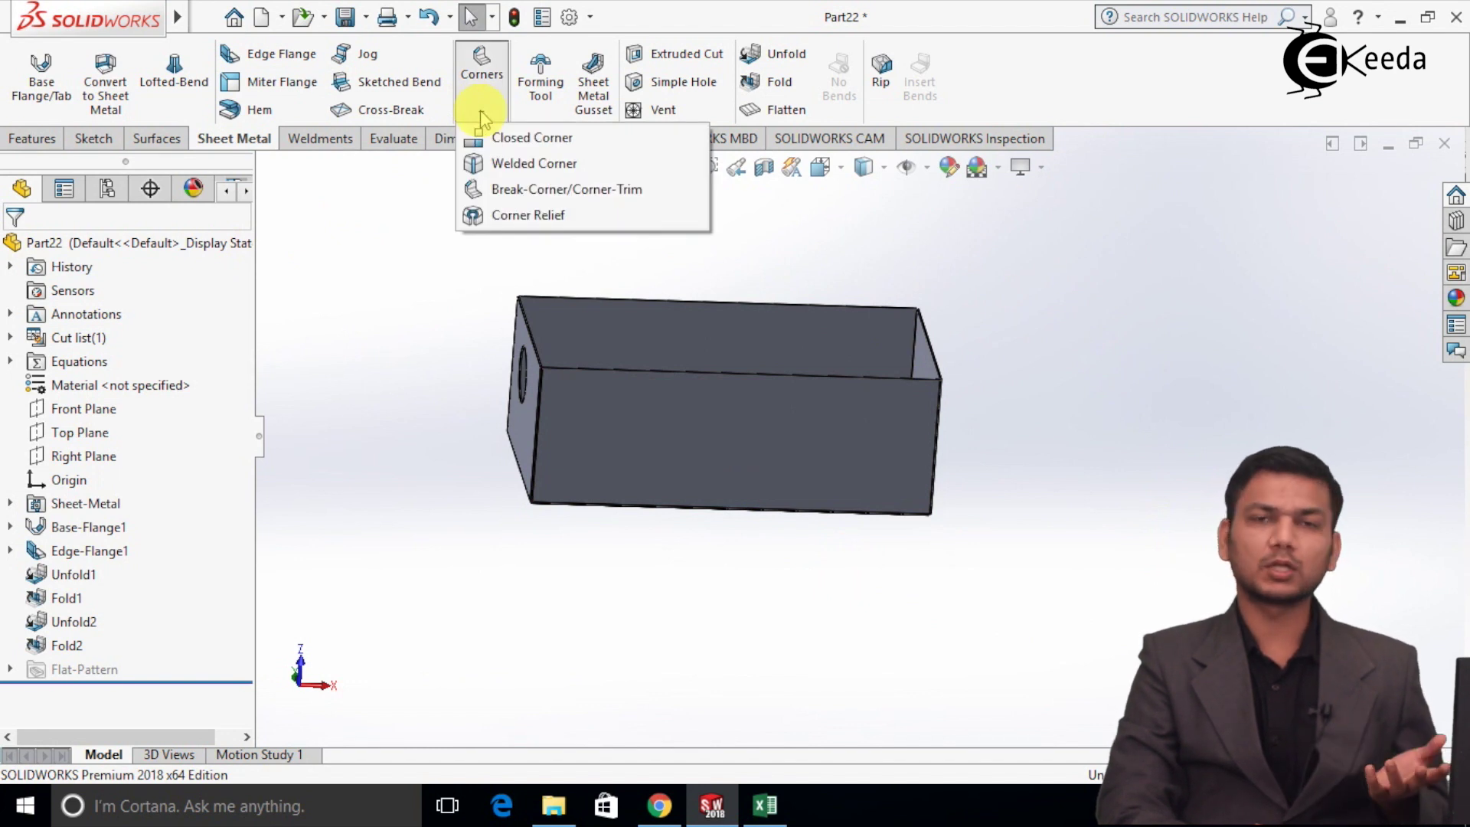
left_click(582, 191)
scroll(953, 393, "down", 5)
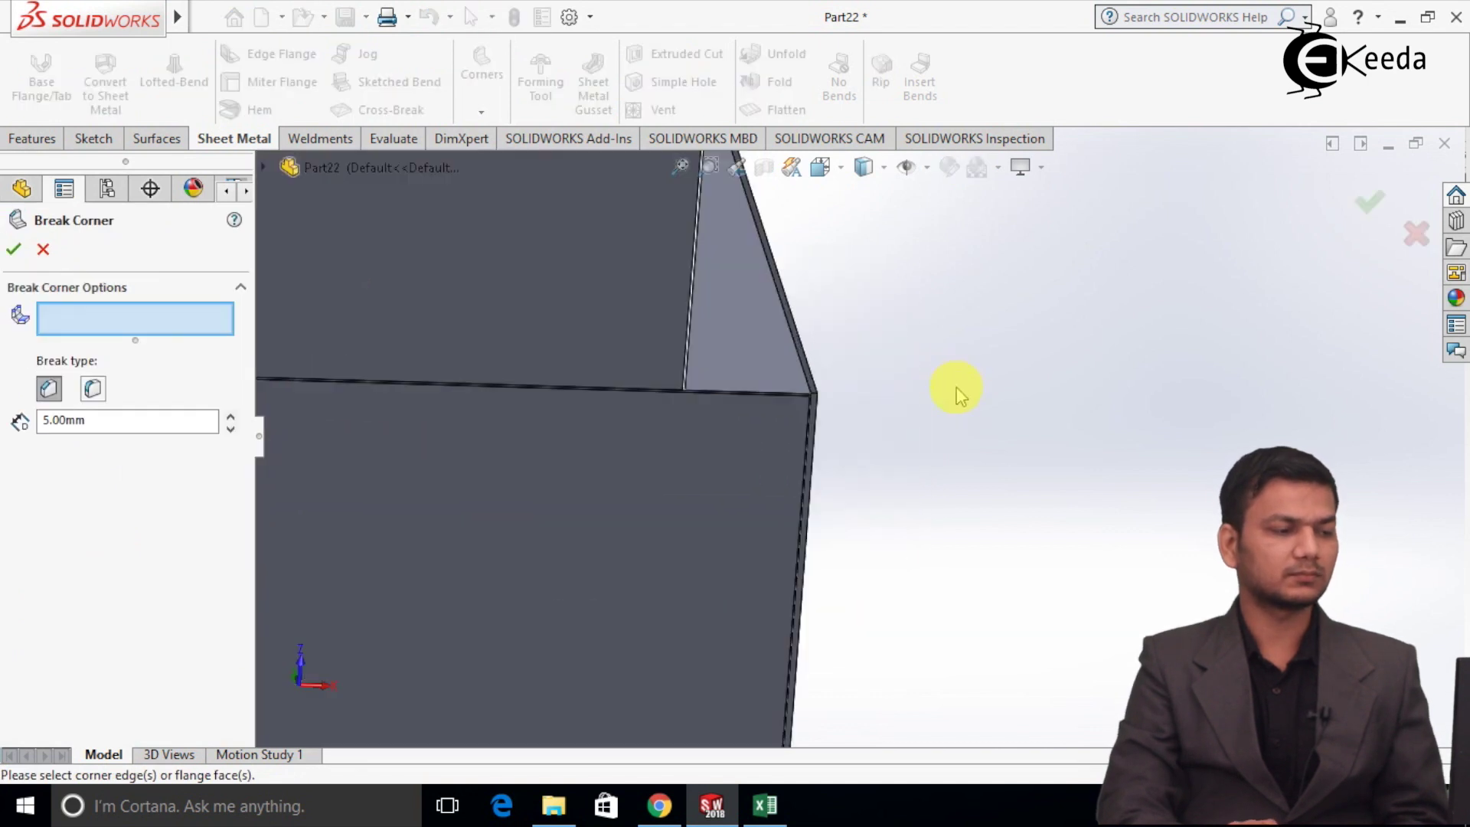
scroll(919, 402, "down", 3)
scroll(843, 410, "down", 2)
scroll(783, 402, "down", 2)
scroll(785, 379, "down", 1)
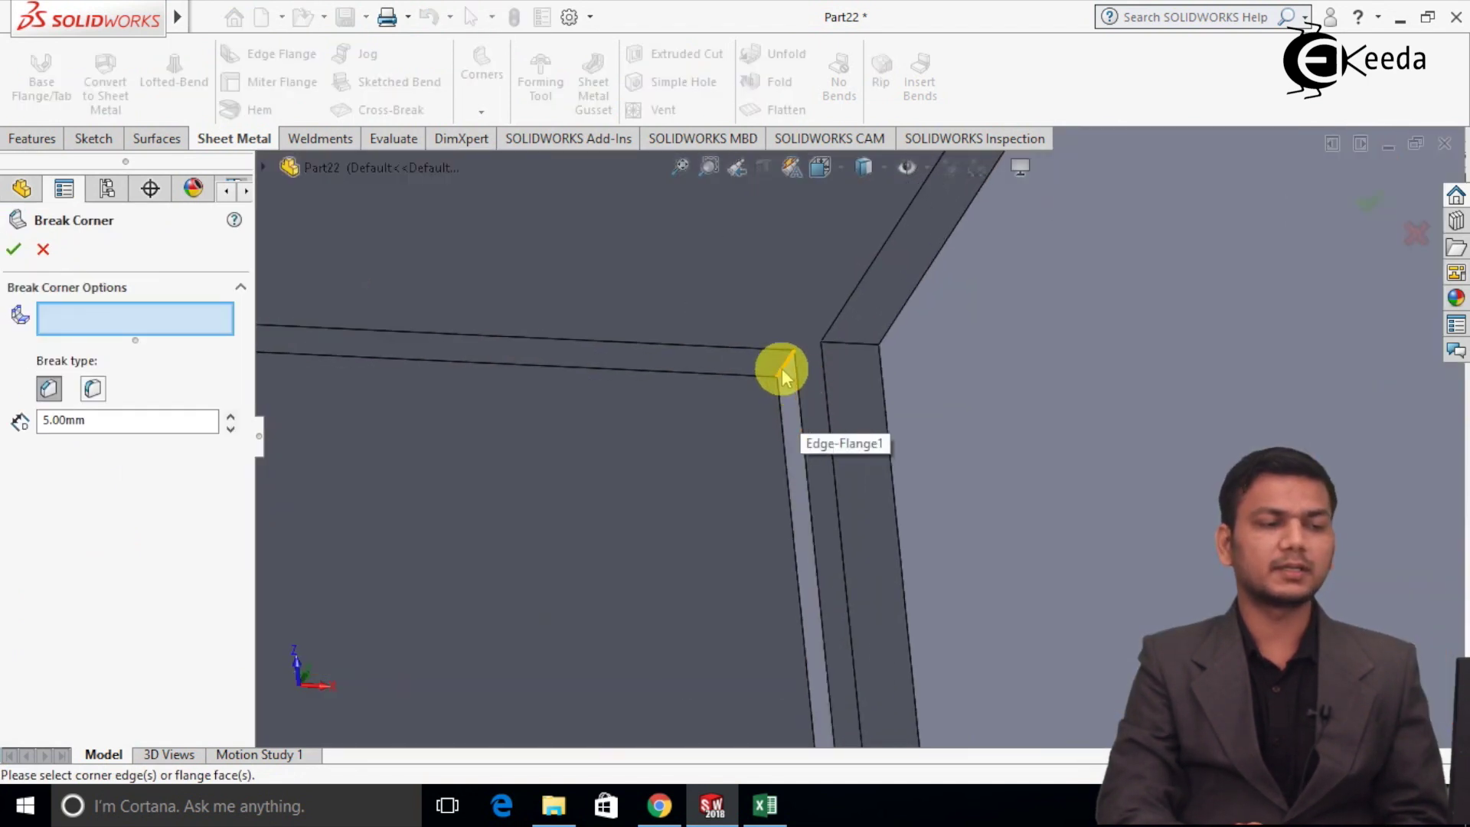
left_click(783, 374)
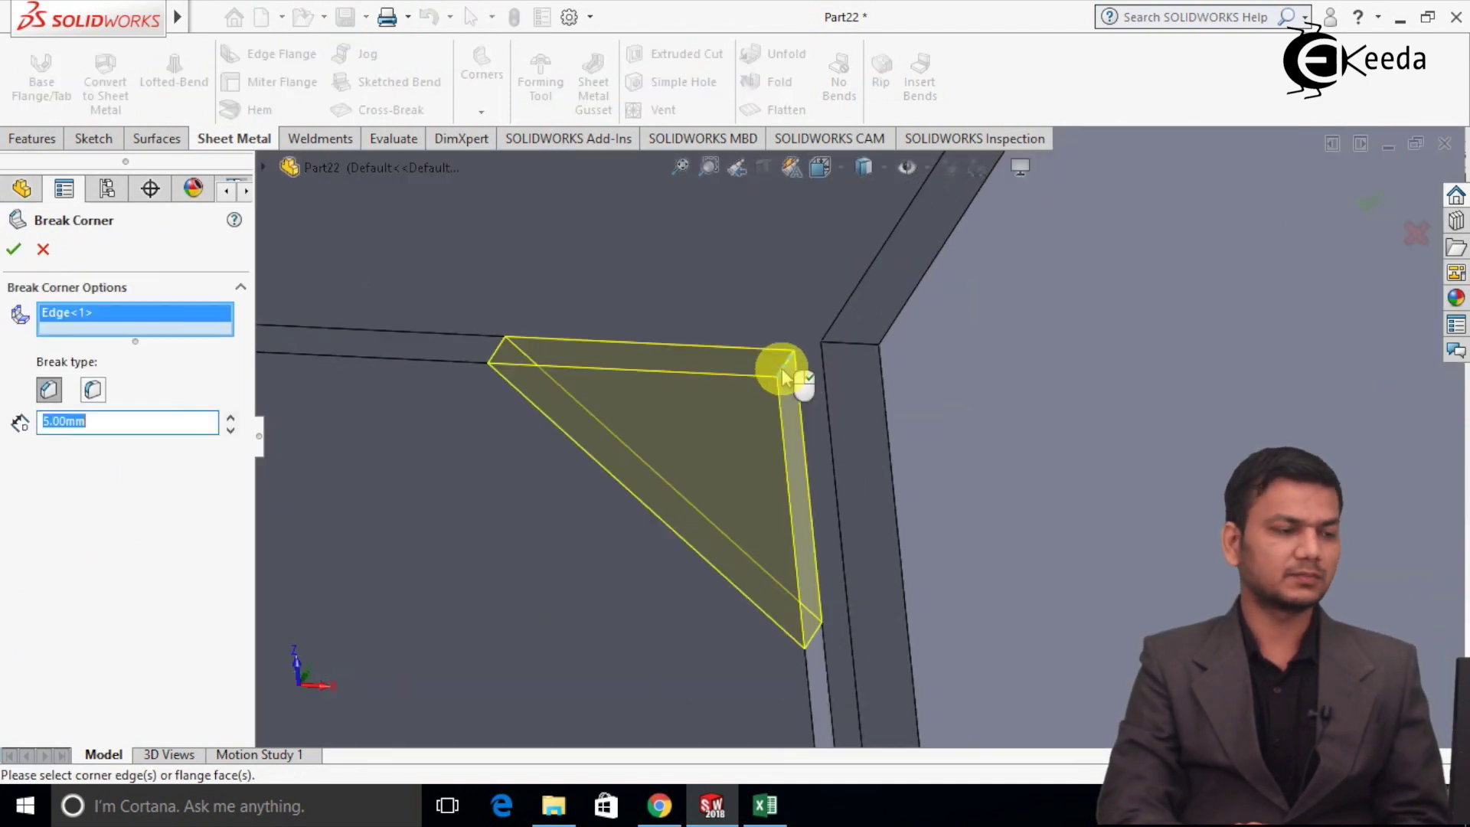
left_click(94, 391)
left_click(230, 415)
left_click(230, 415)
left_click(231, 416)
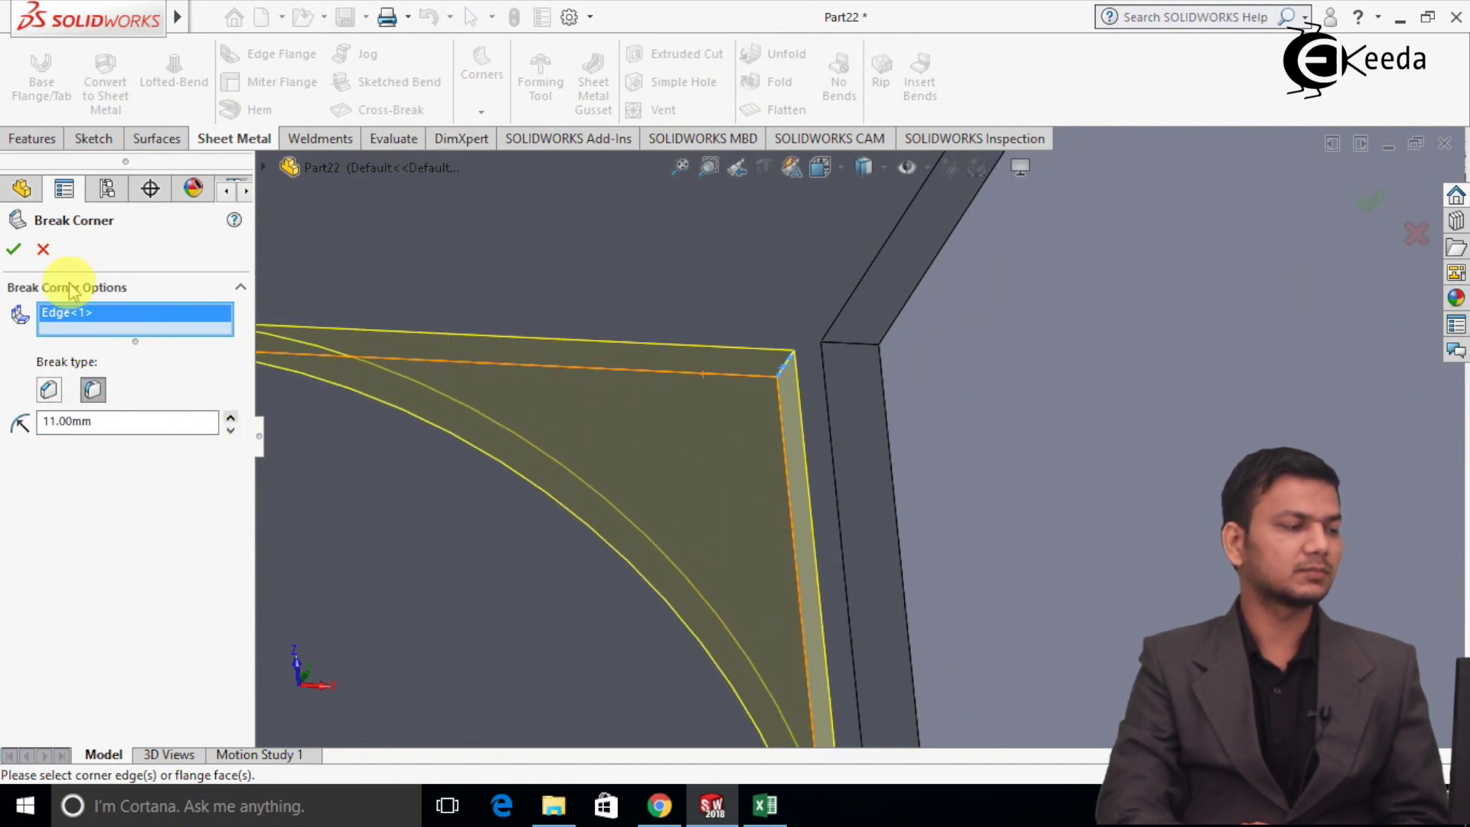
left_click(12, 250)
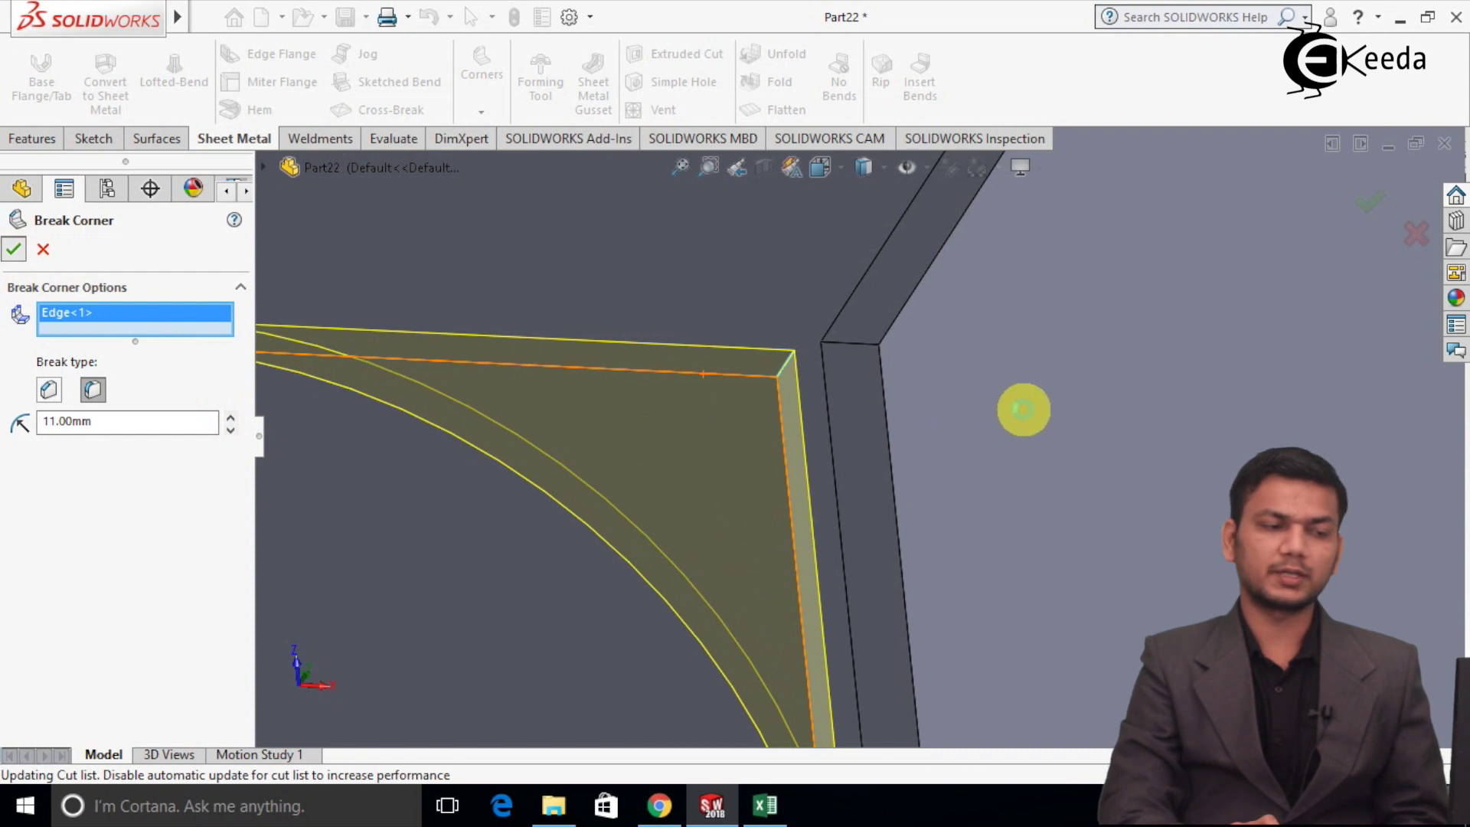
scroll(1080, 396, "up", 3)
scroll(1037, 417, "up", 3)
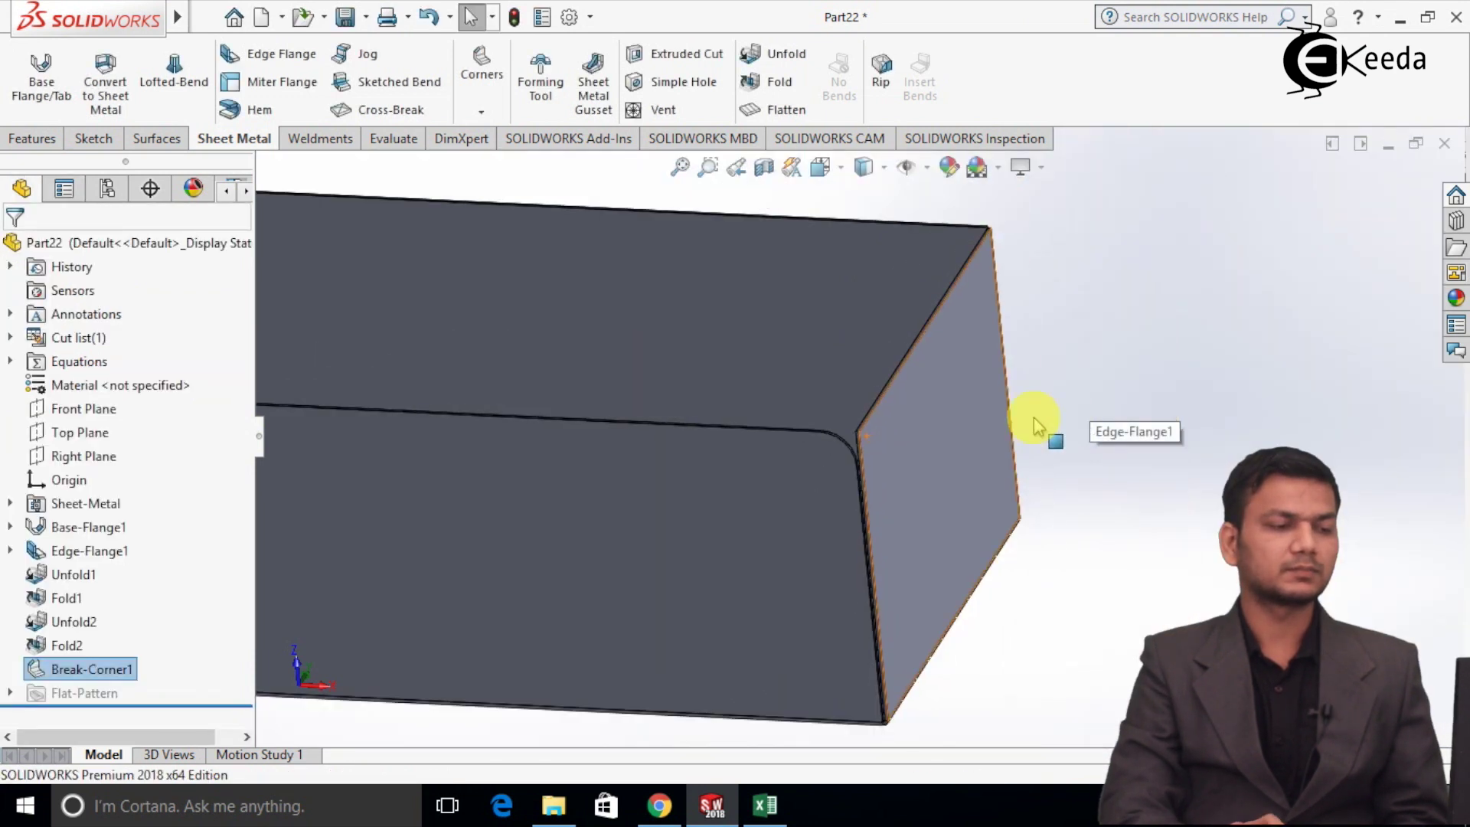
scroll(765, 430, "up", 3)
scroll(815, 273, "up", 2)
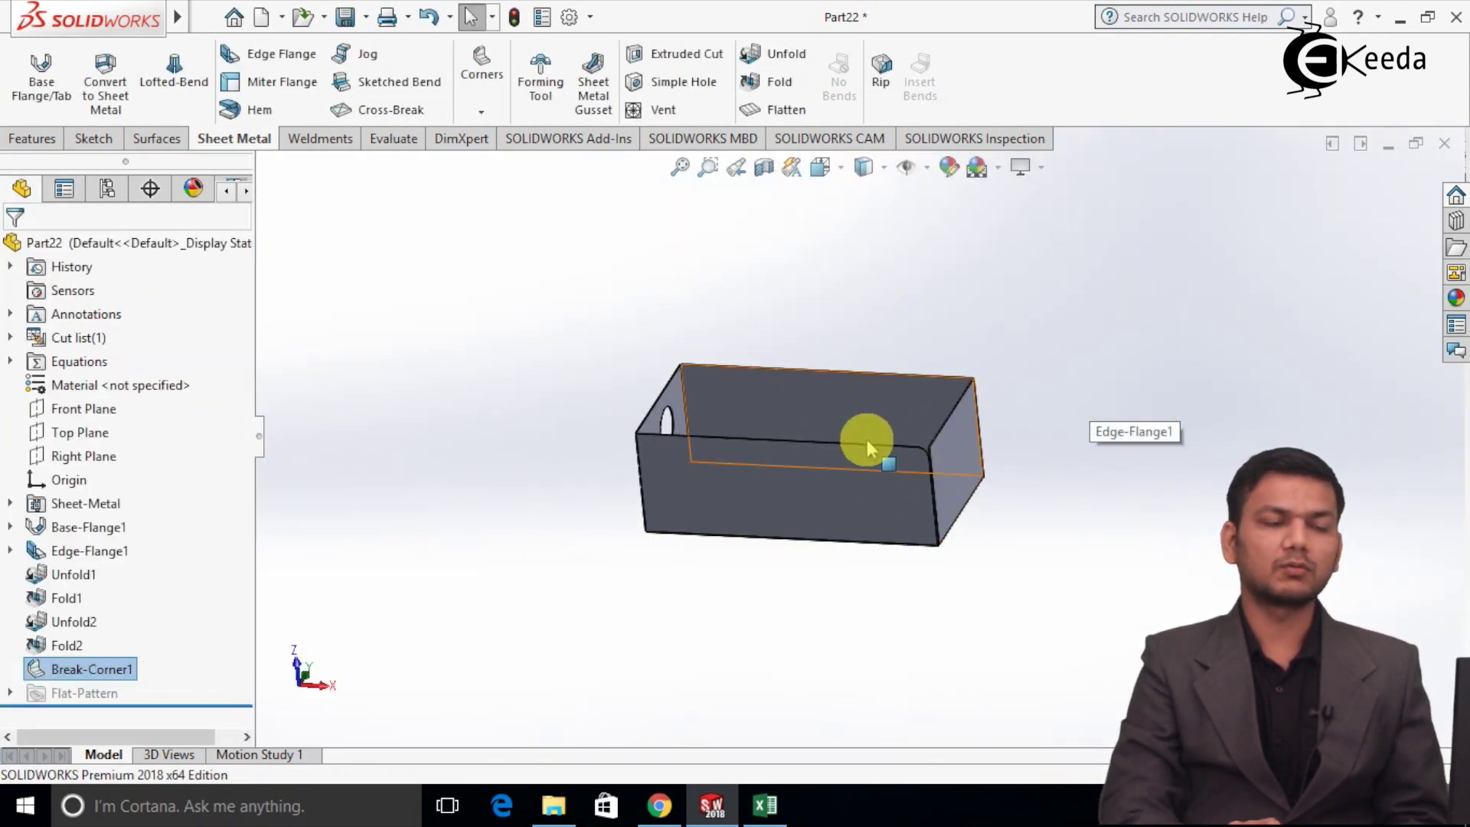
middle_click_drag(991, 416, 1017, 427)
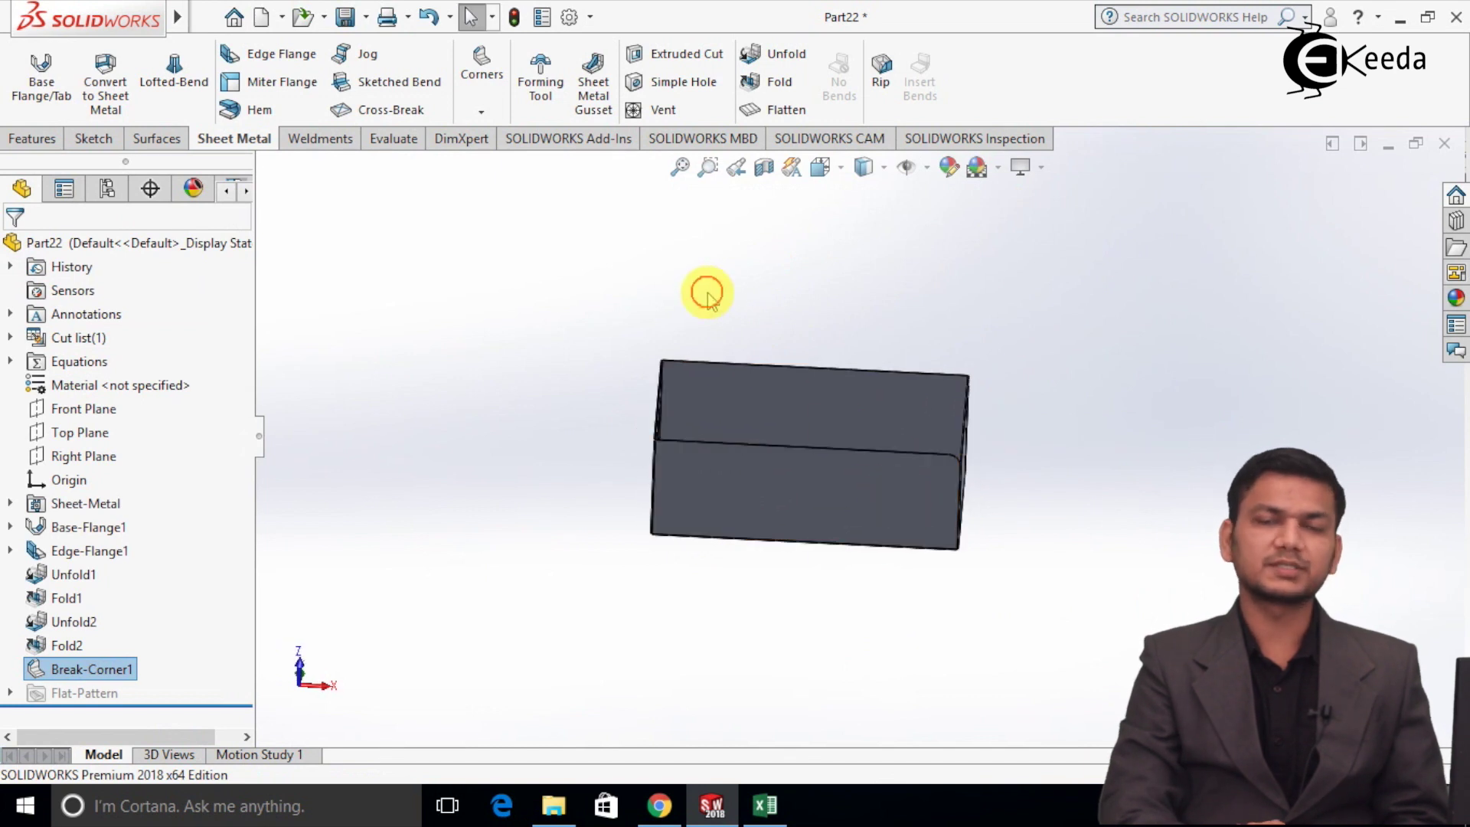
left_click(788, 105)
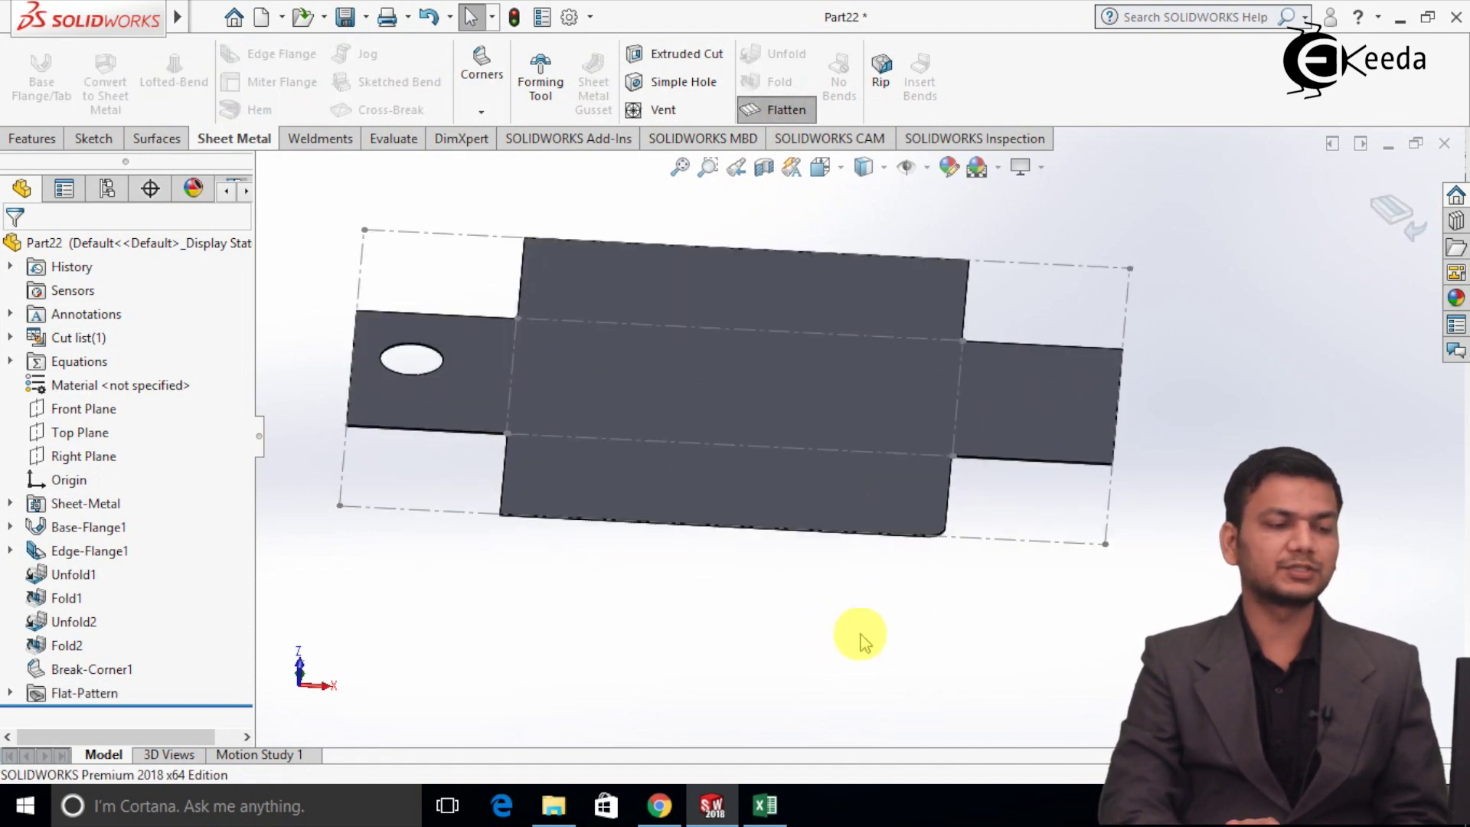
scroll(540, 386, "down", 2)
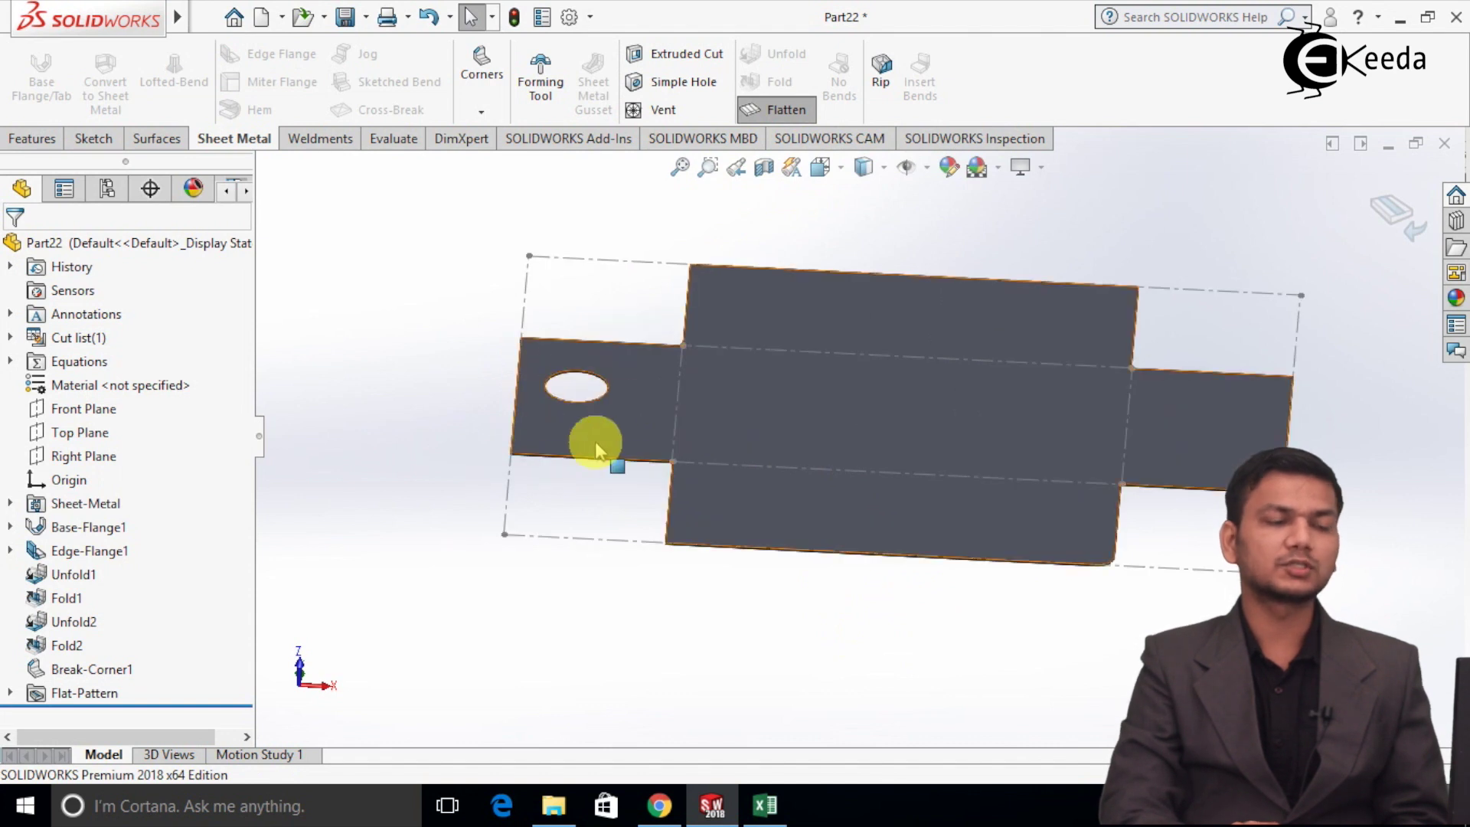
scroll(1084, 574, "down", 5)
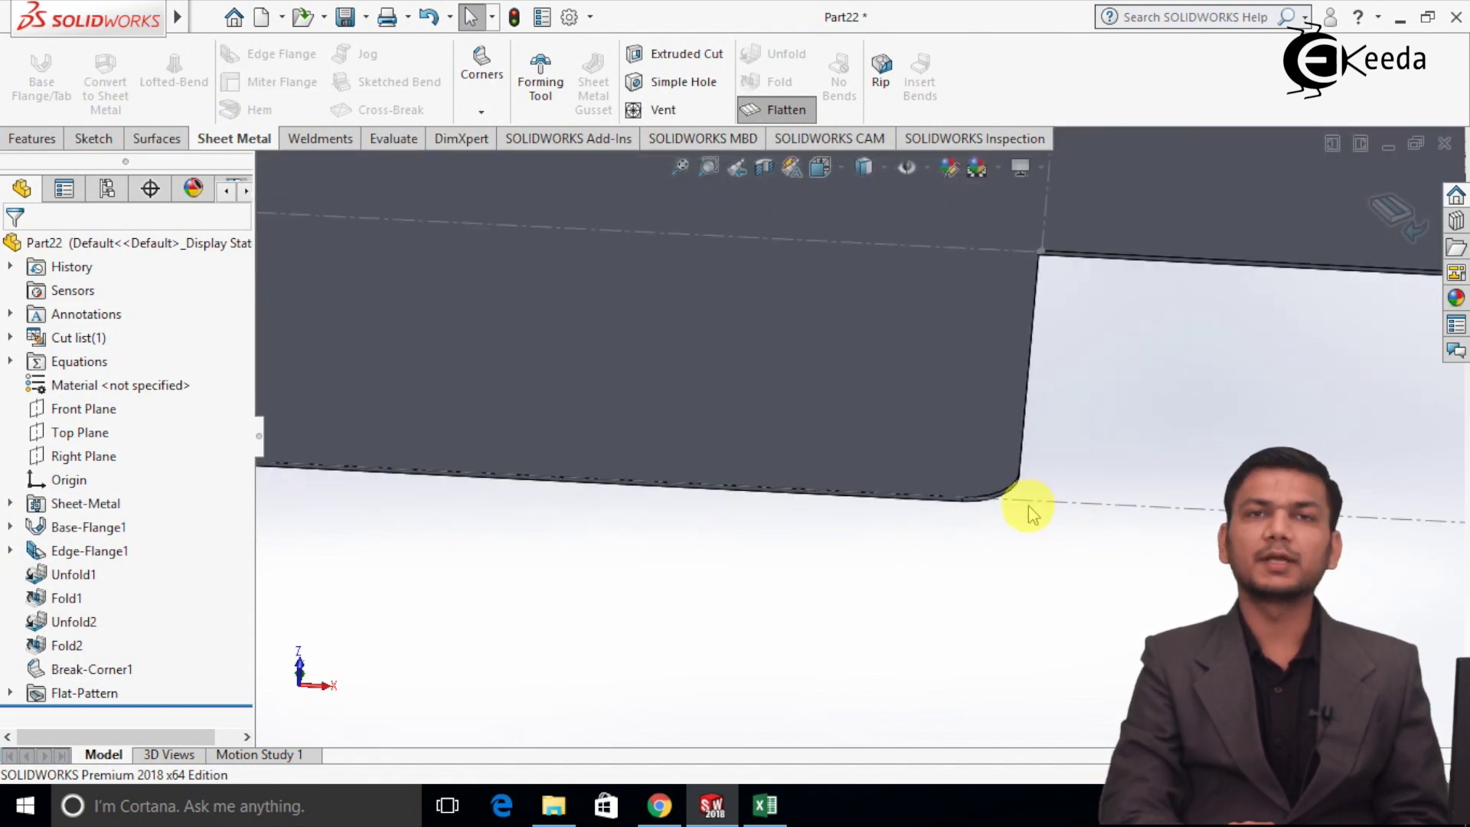
scroll(1028, 512, "up", 5)
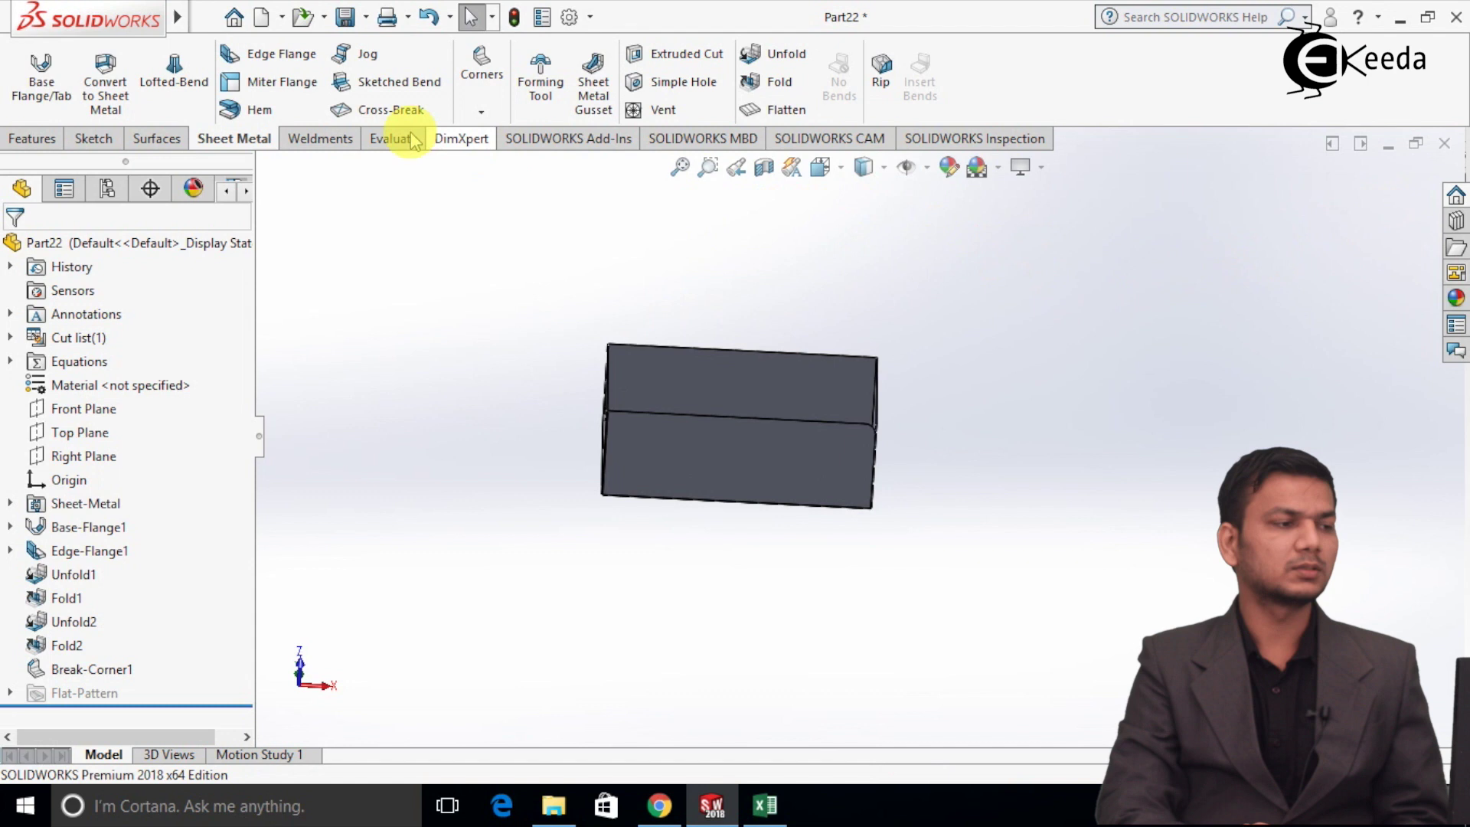
- Create a new part and start a sketch on its Front Plane
left_click(261, 21)
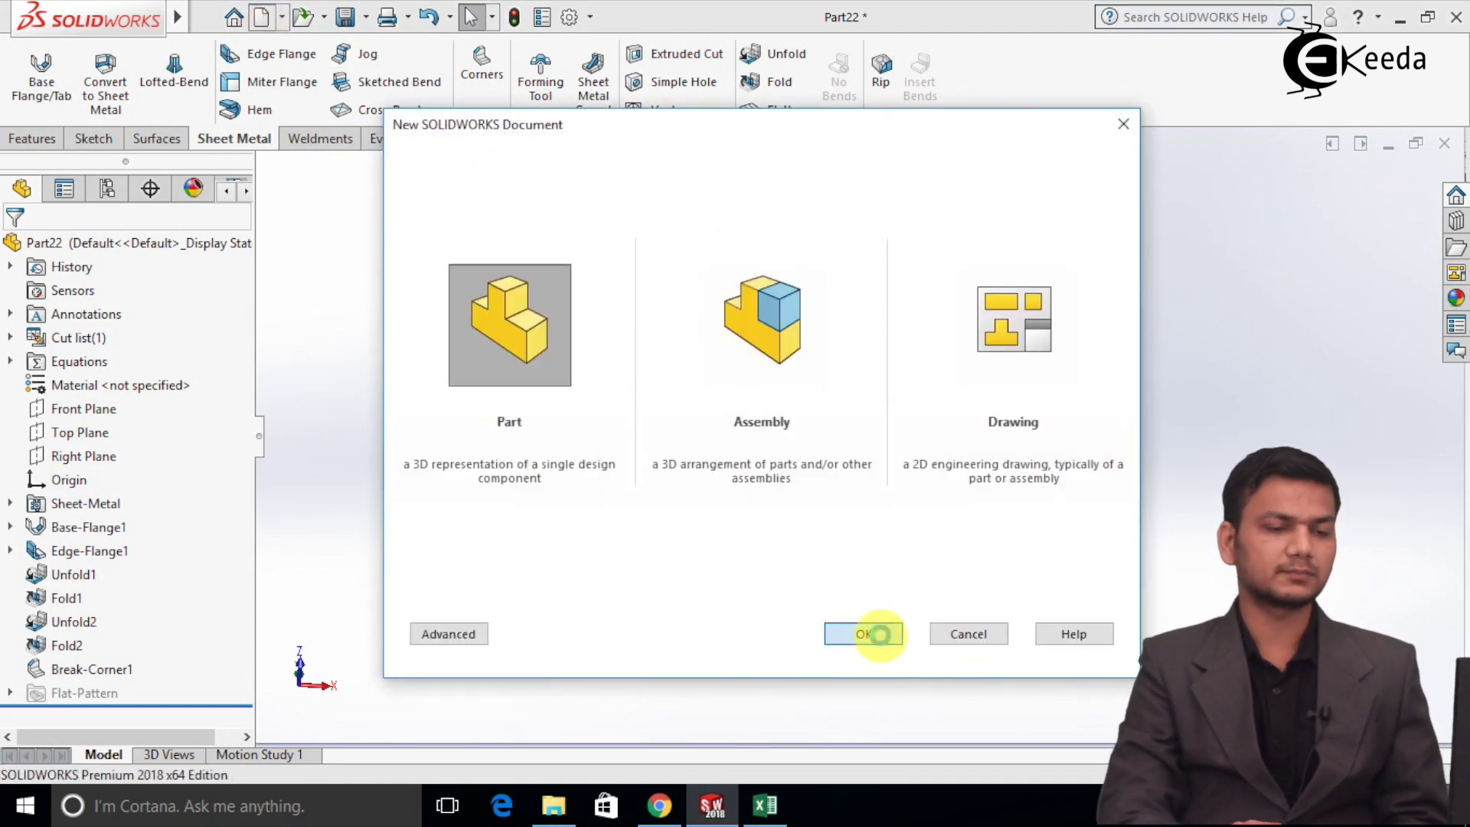
left_click(879, 634)
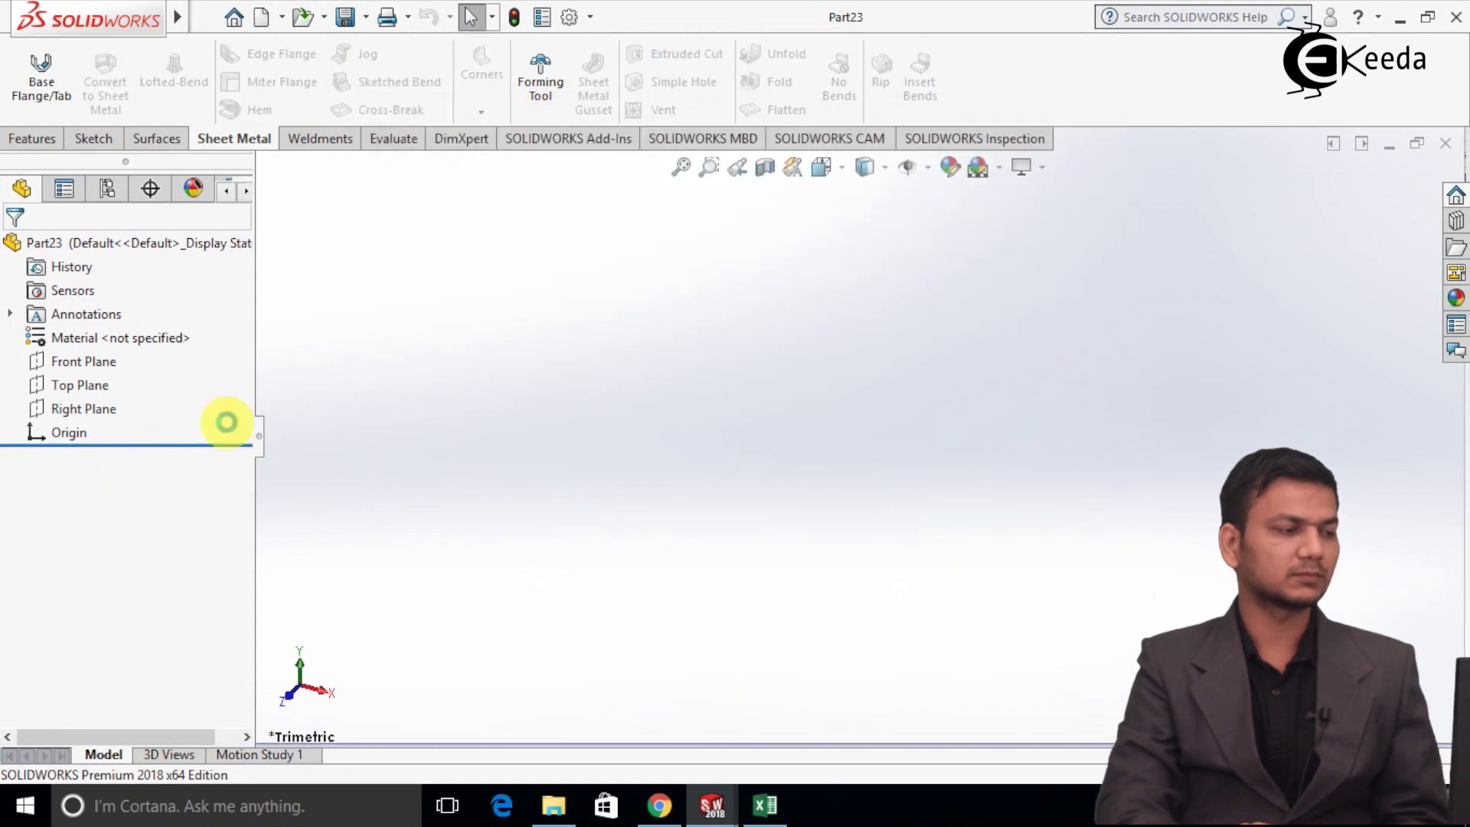
right_click(102, 363)
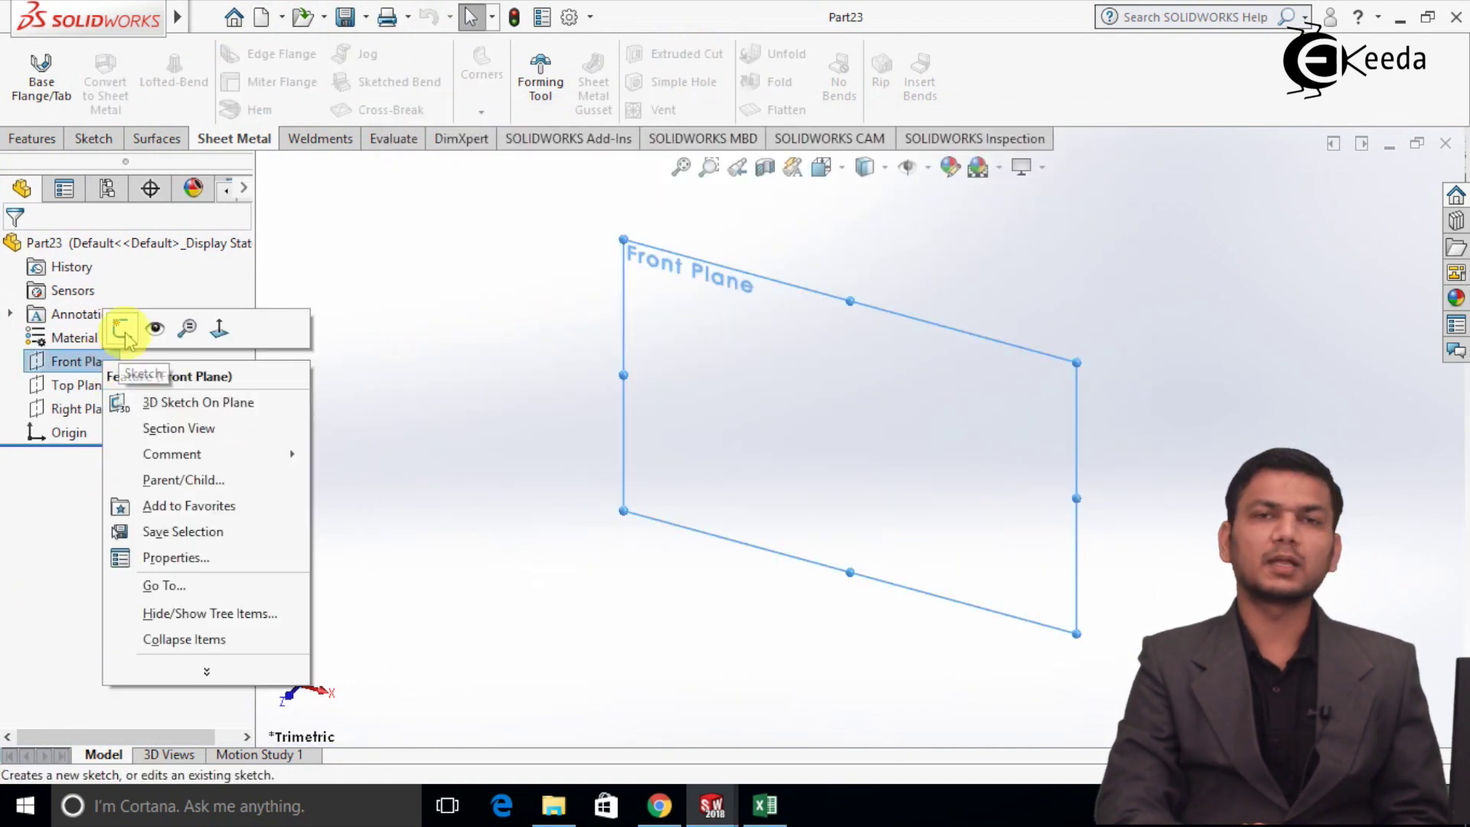
left_click(123, 331)
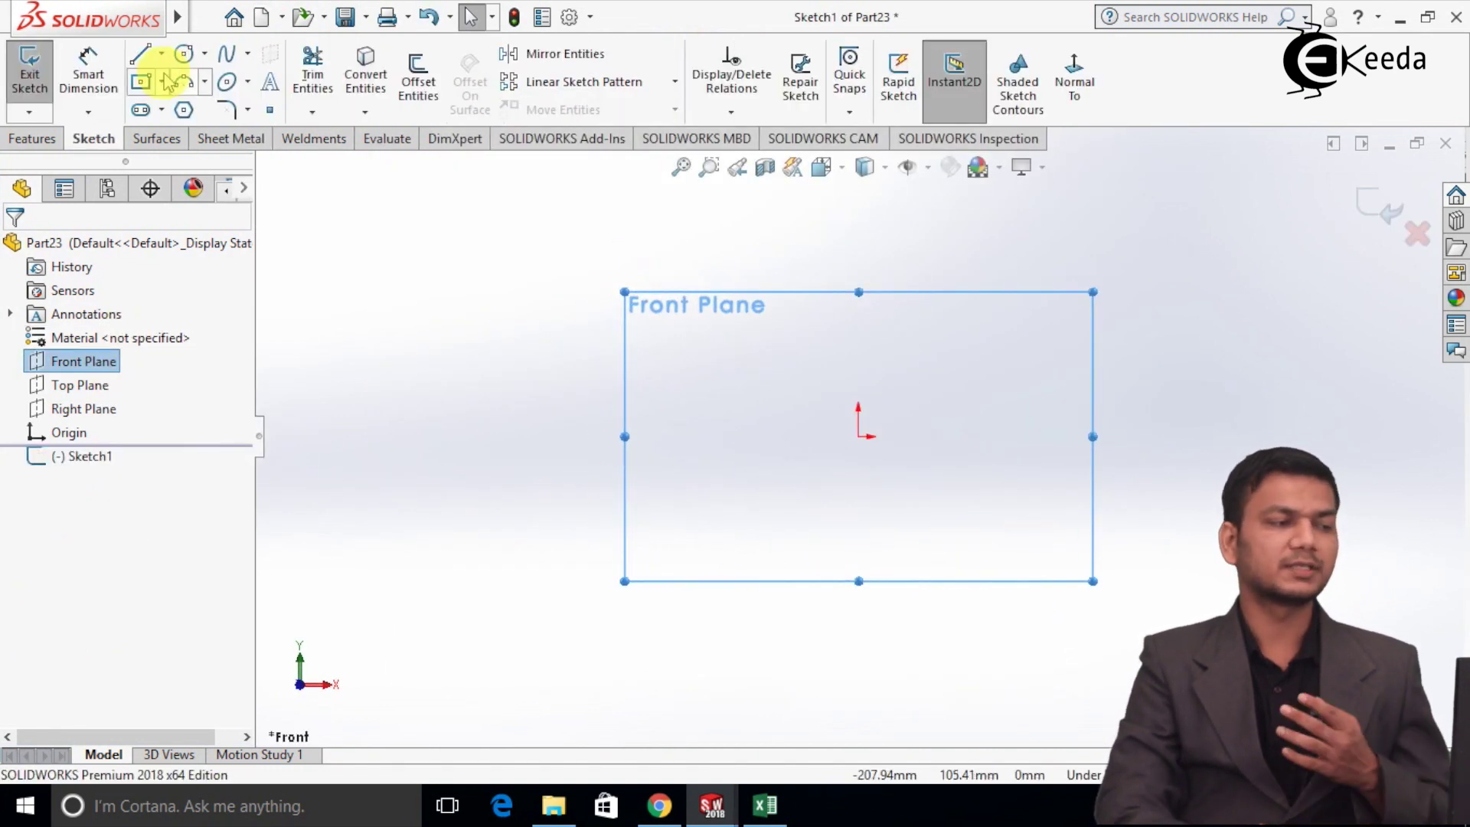
- Draw a centre rectangle on the origin and exit the sketch
left_click(142, 82)
mouse_move(858, 436)
left_mouse_down()
mouse_move(1030, 292)
mouse_move(1211, 242)
left_mouse_up()
right_click(1208, 243)
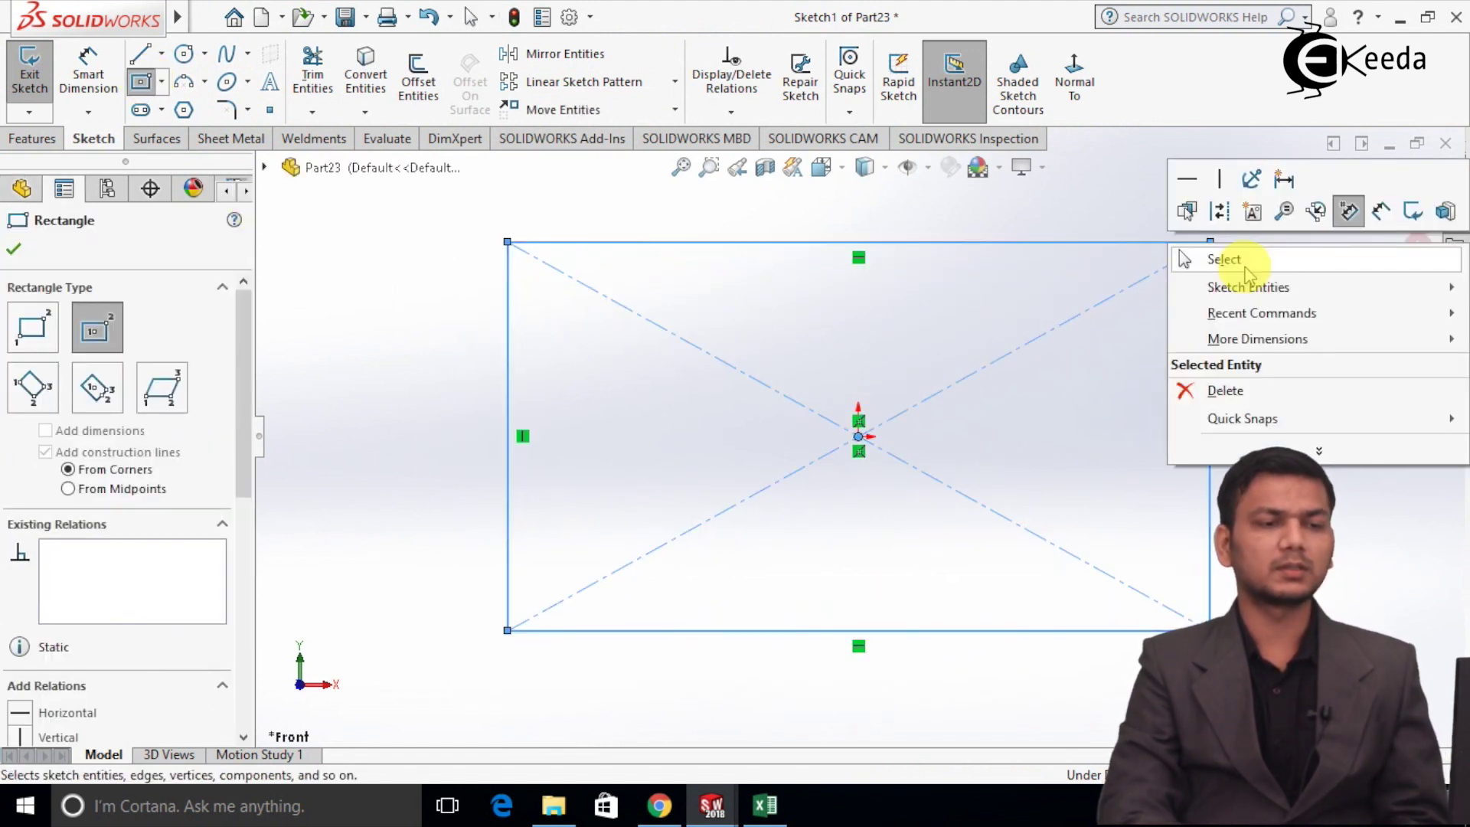
left_click(1221, 256)
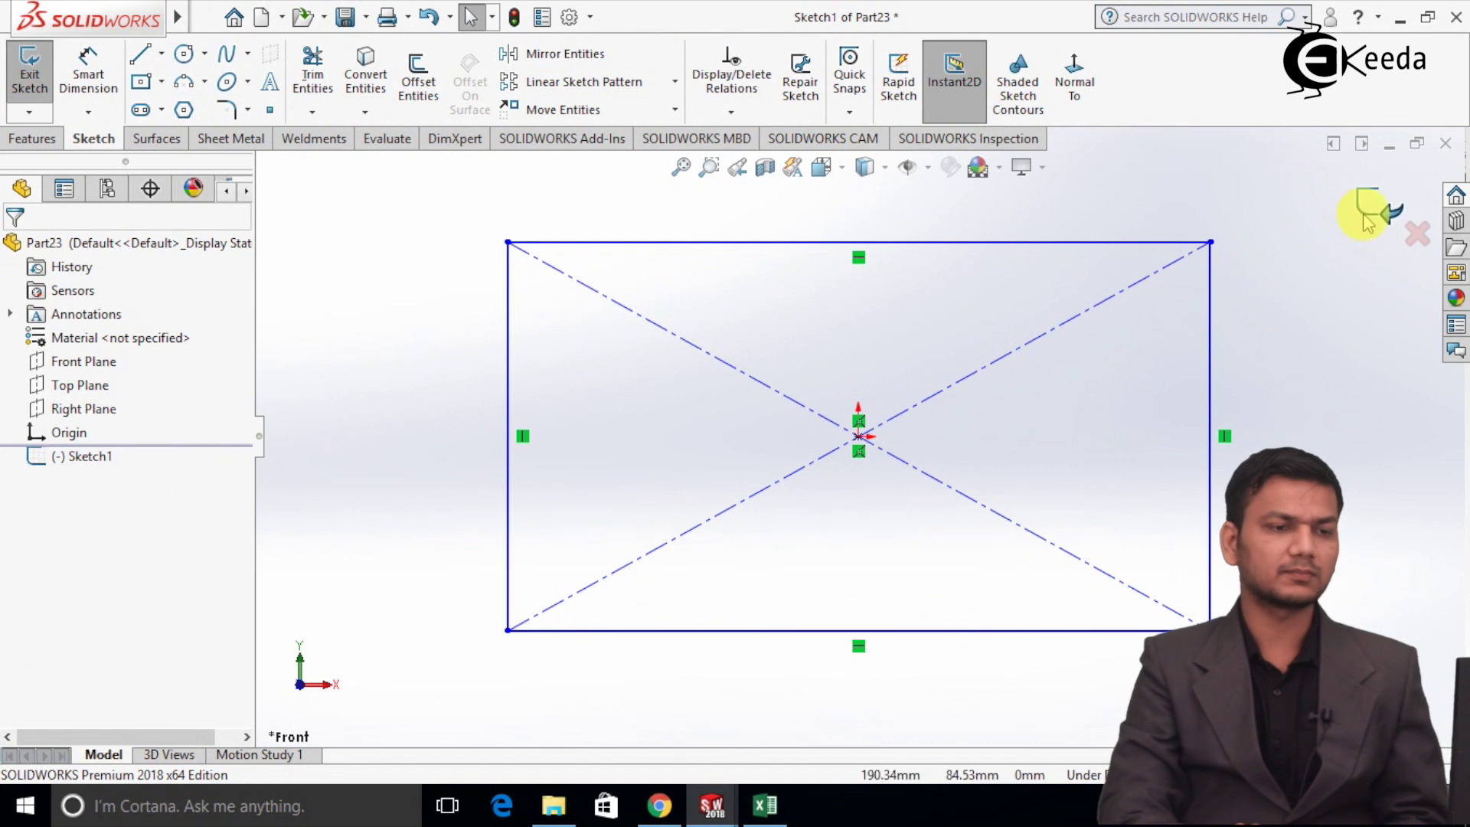
left_click(1371, 218)
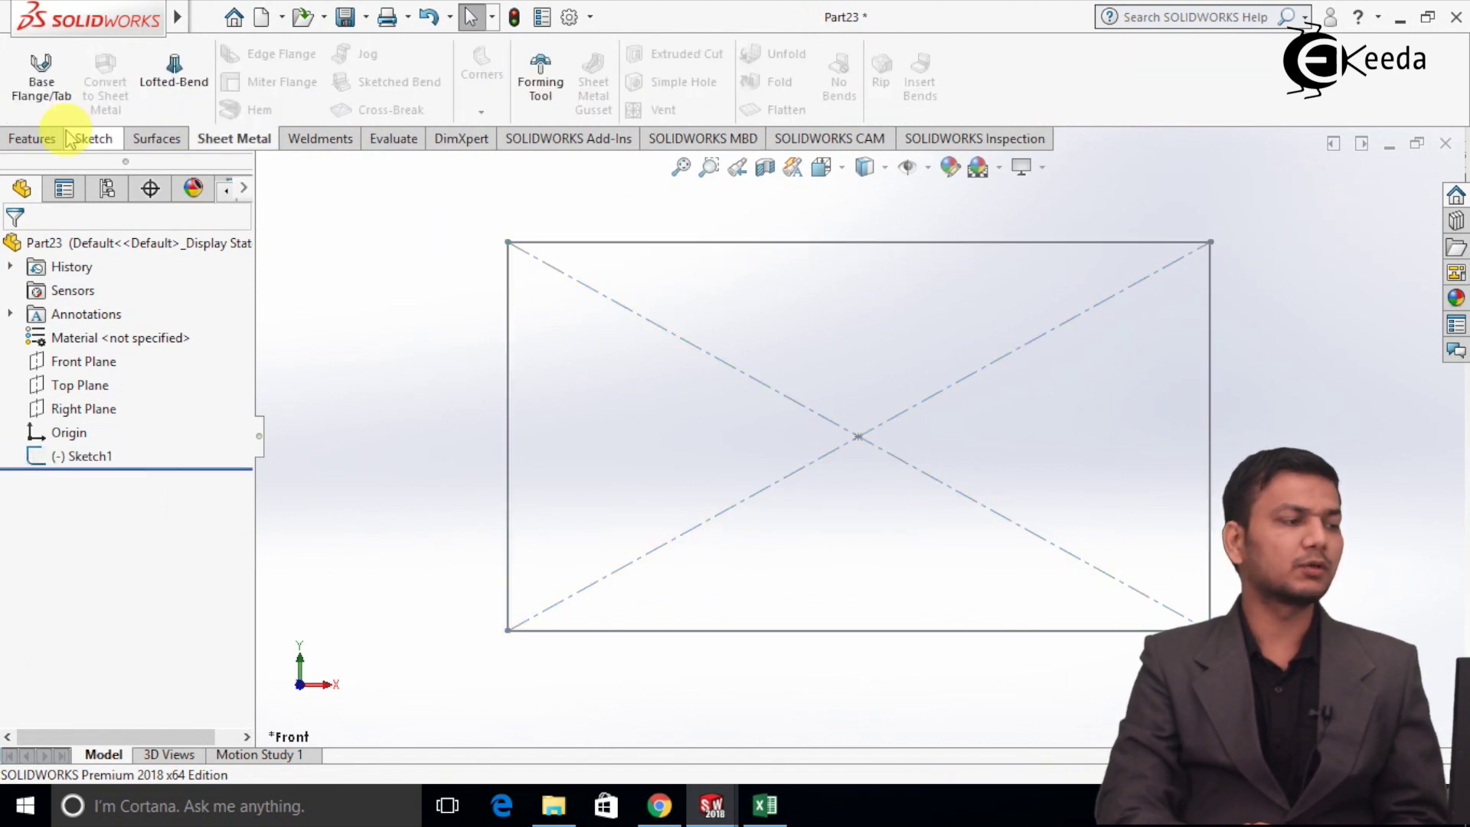
- Extrude Sketch1 Blind 110 mm into a solid block, then orbit to view it
left_click(42, 140)
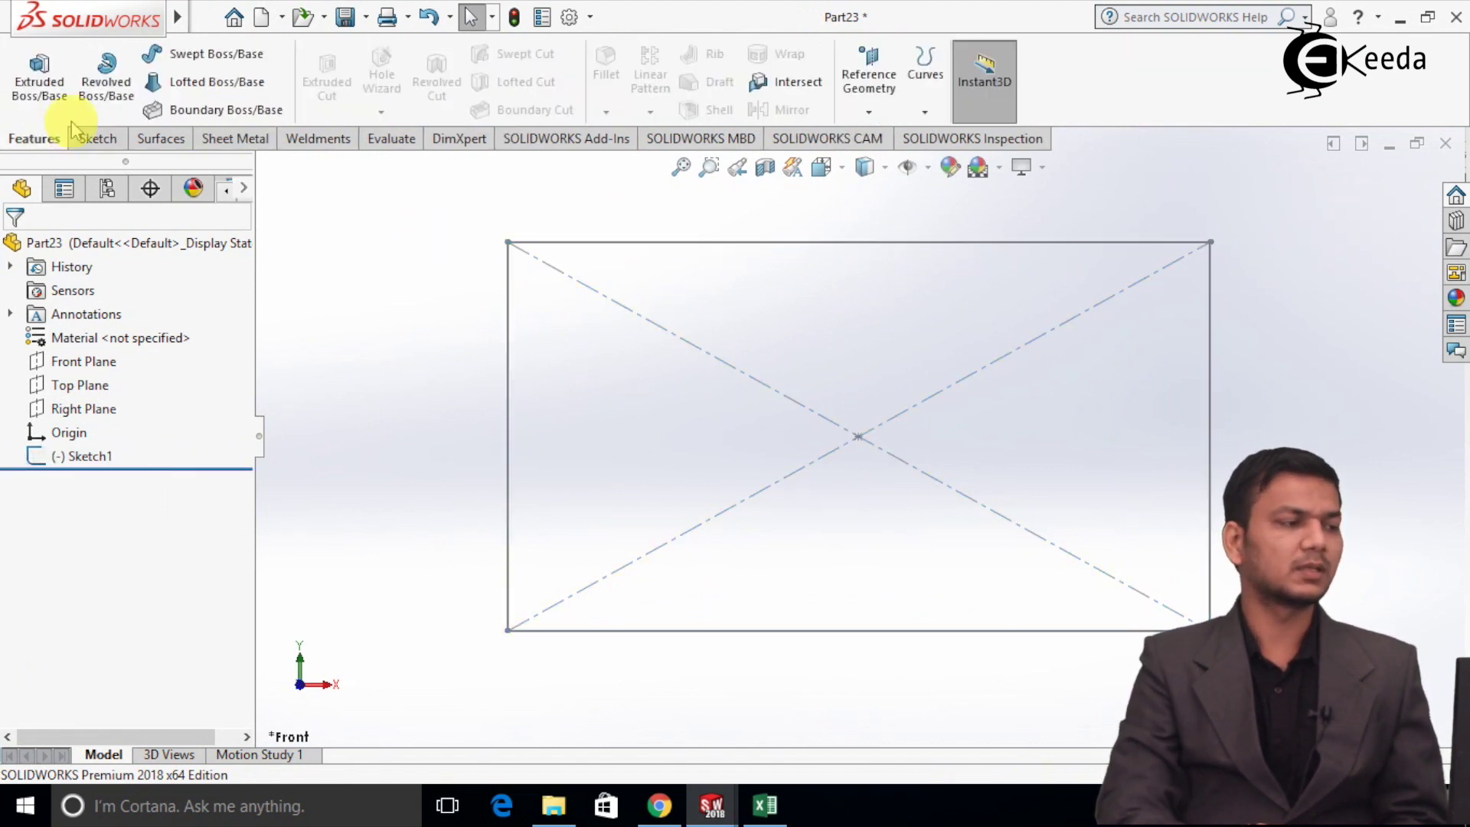
left_click(52, 96)
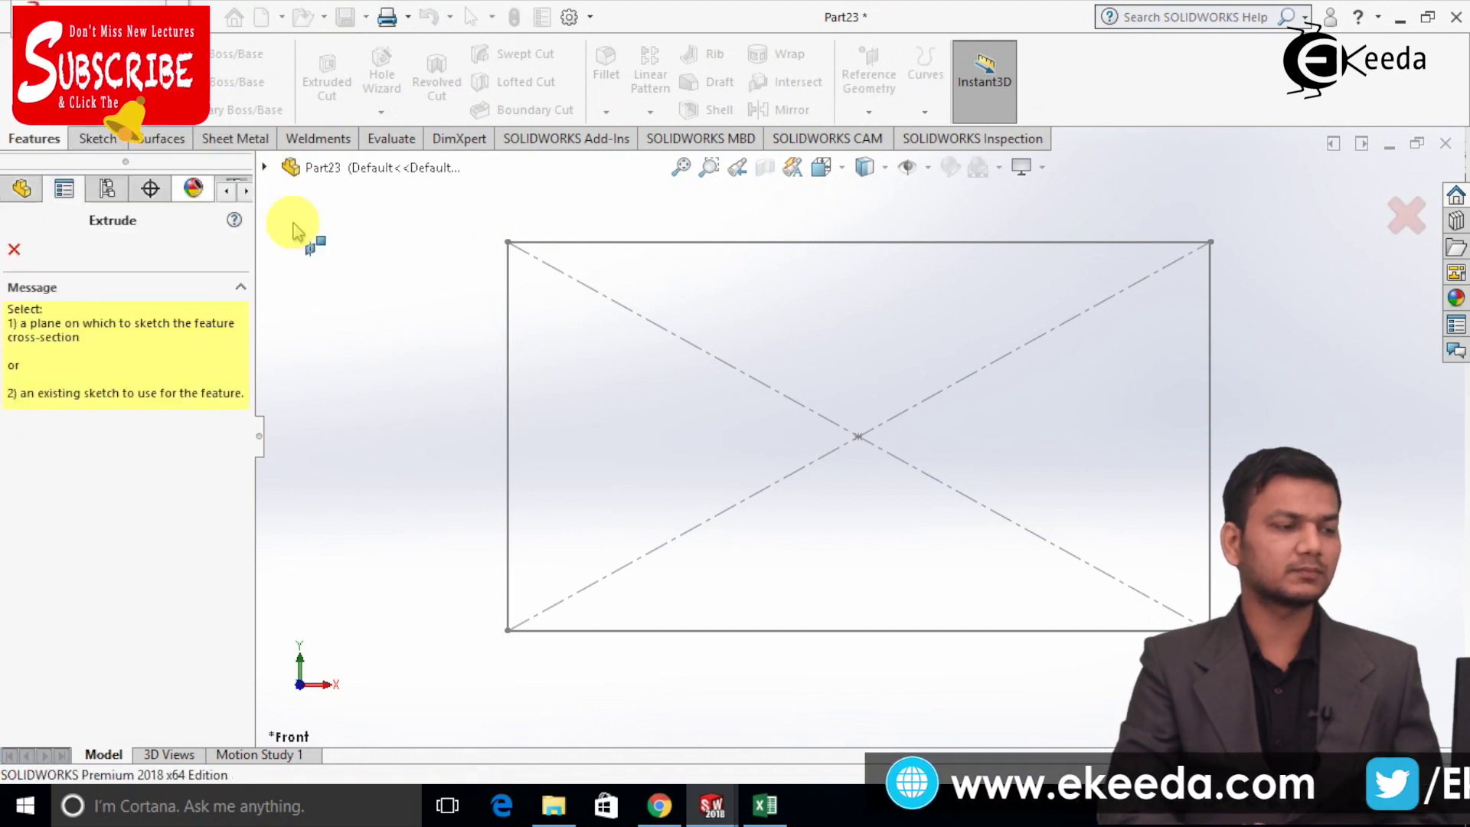
left_click(567, 245)
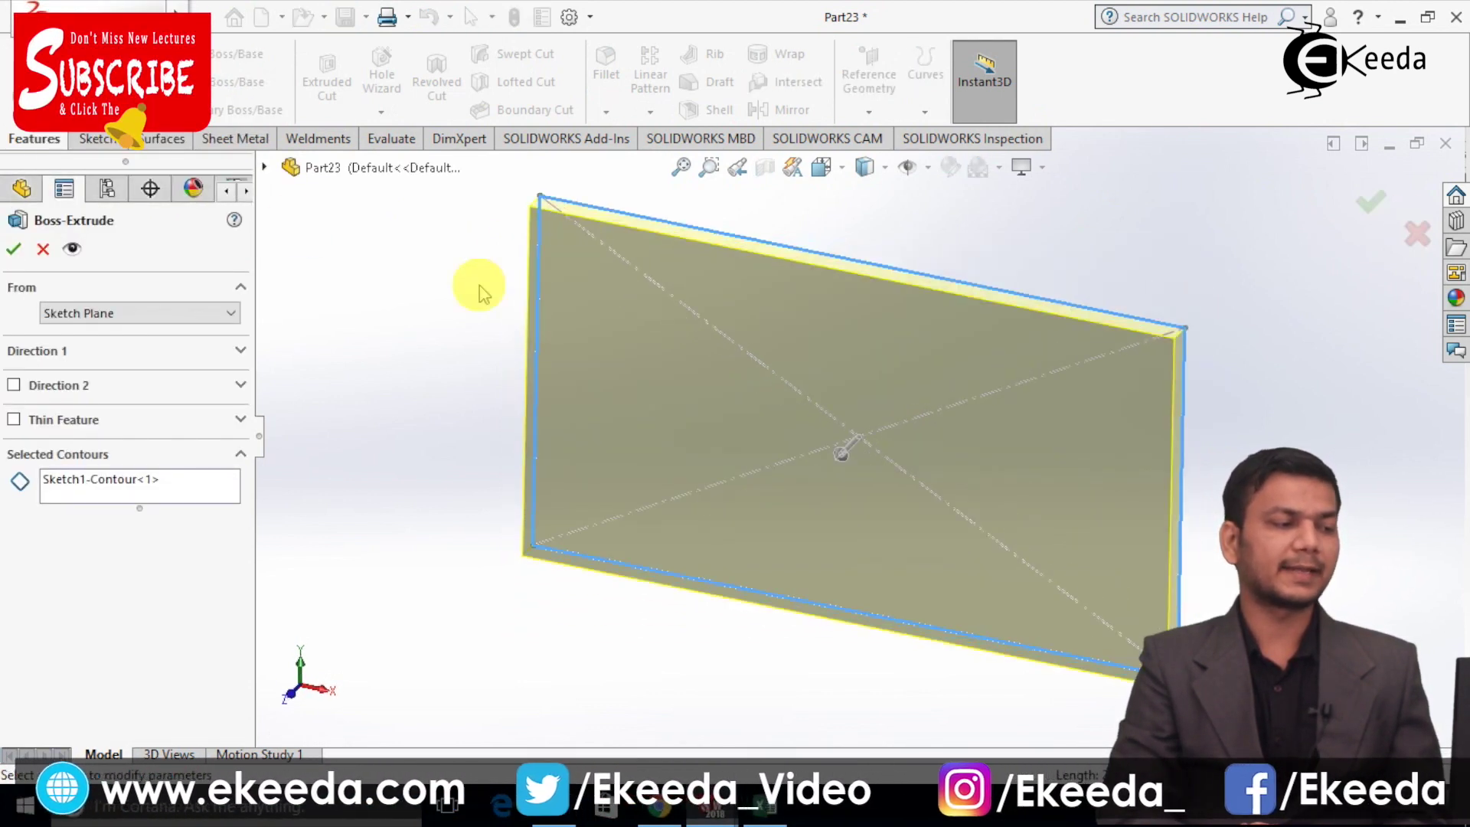
left_click(218, 360)
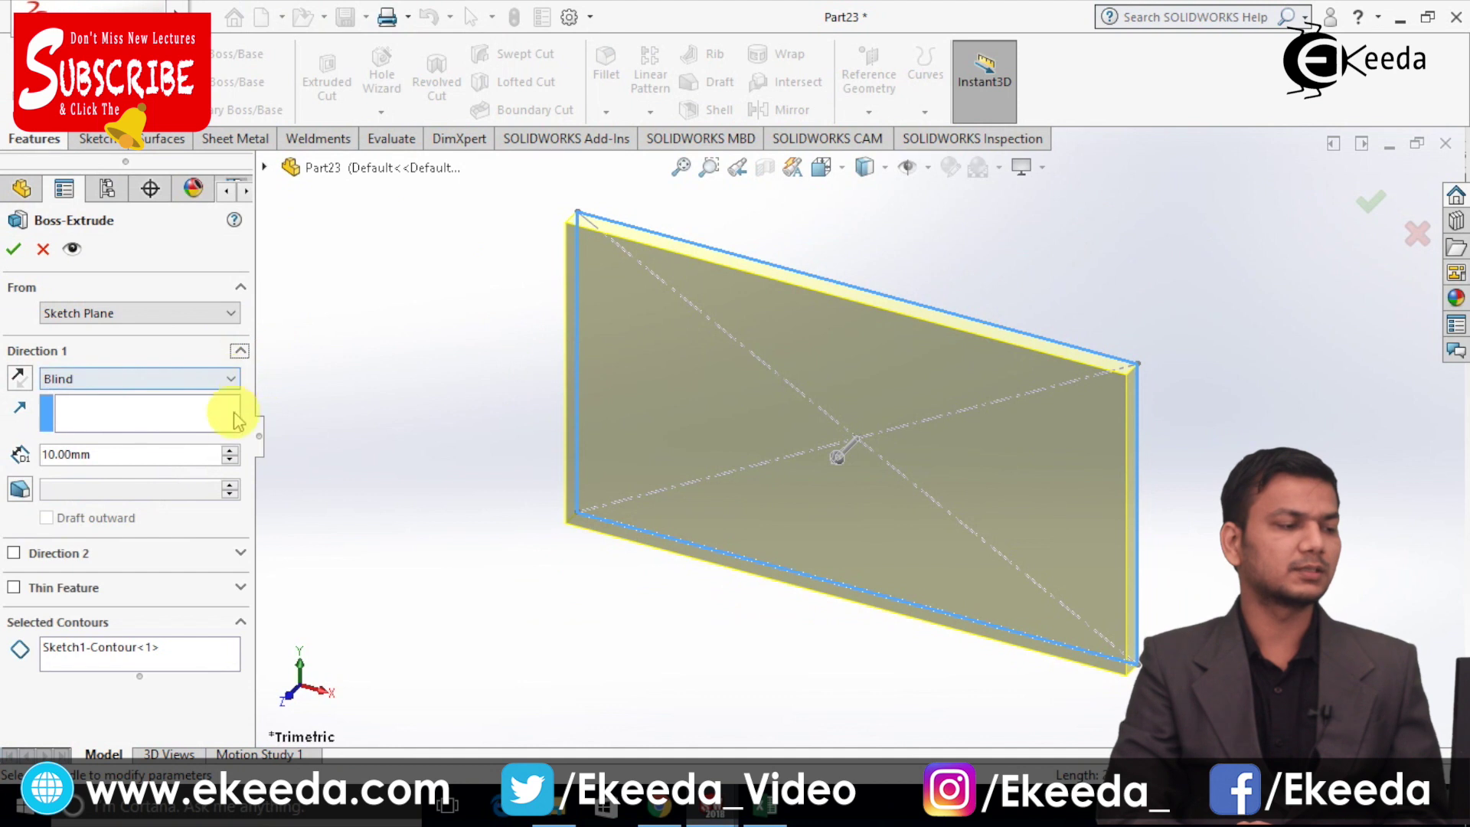
left_click(230, 449)
type("110")
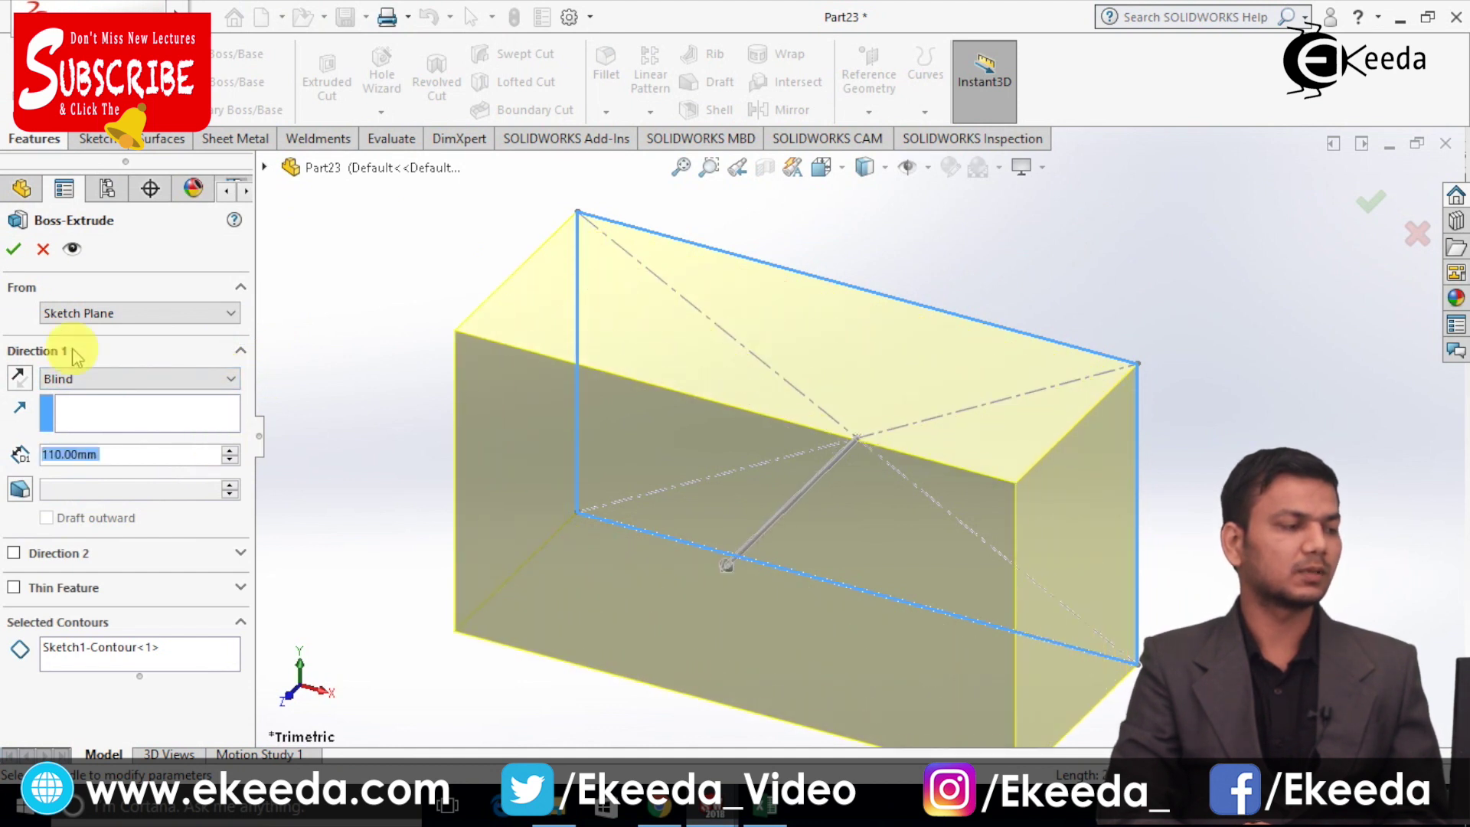
left_click(21, 250)
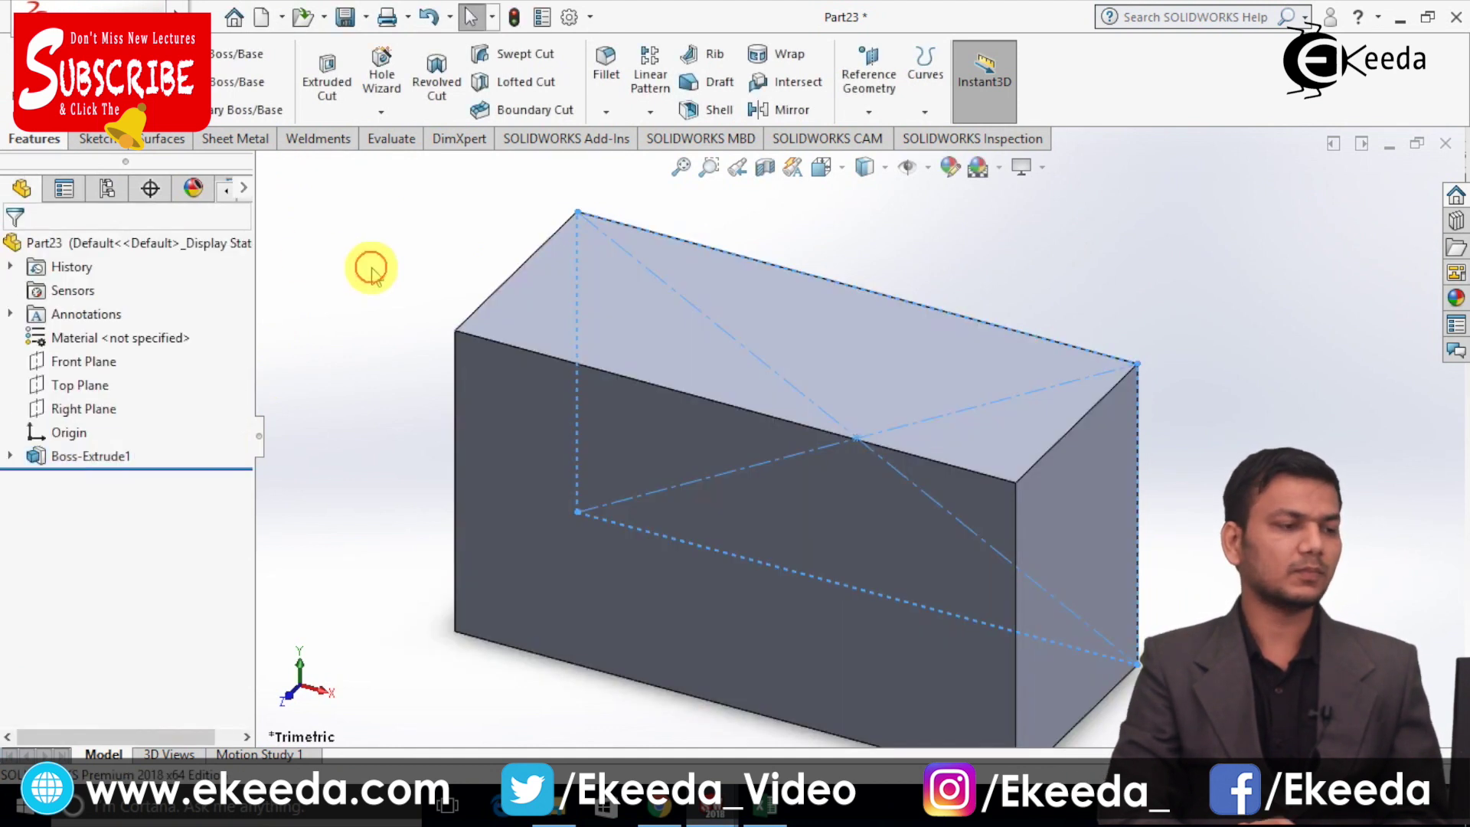
middle_click_drag(545, 339, 651, 225)
middle_click_drag(777, 256, 748, 393)
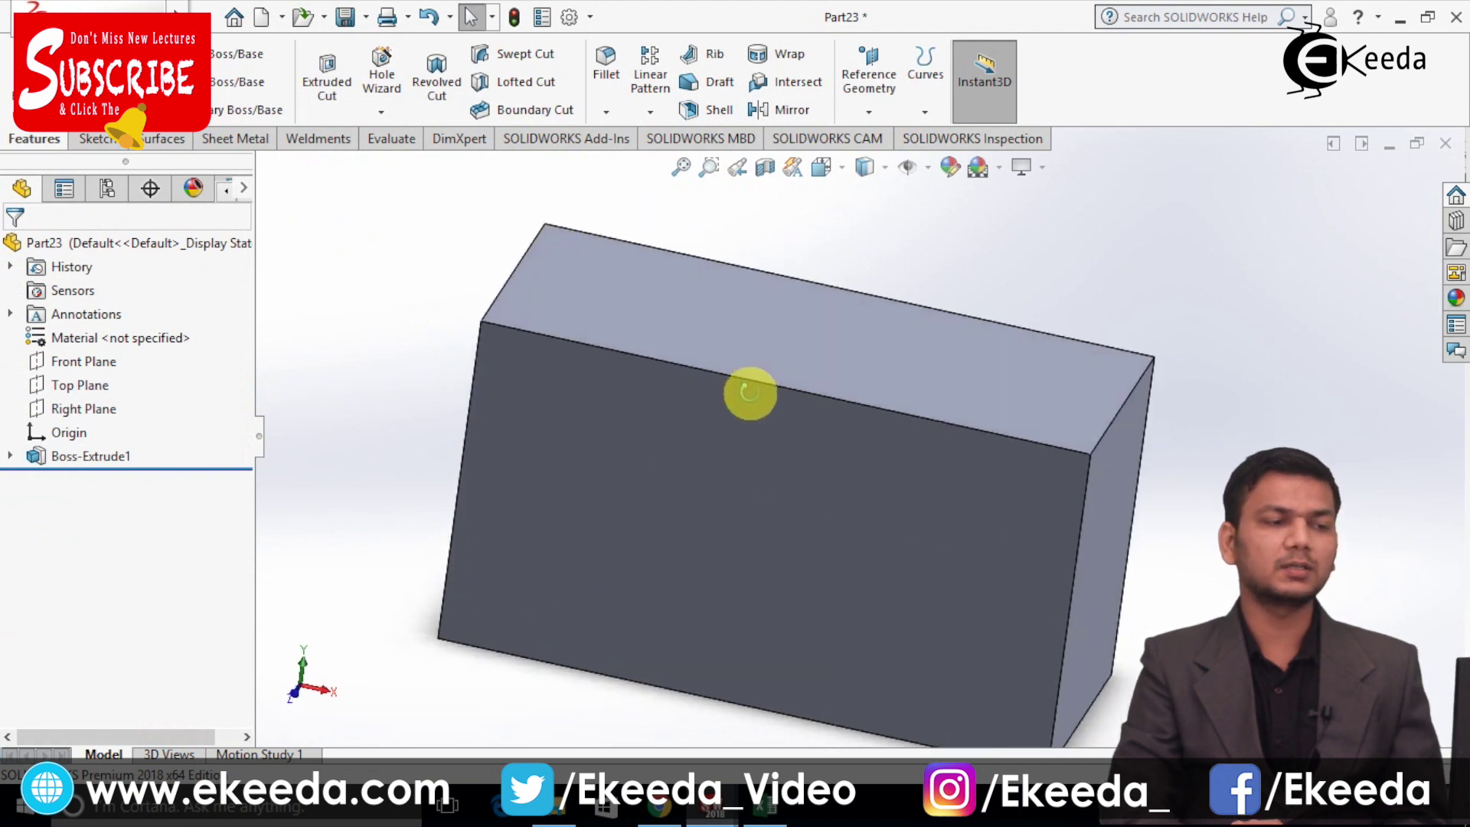
- Shell the block with 1 mm walls, removing the top face
left_click(737, 165)
left_click(723, 112)
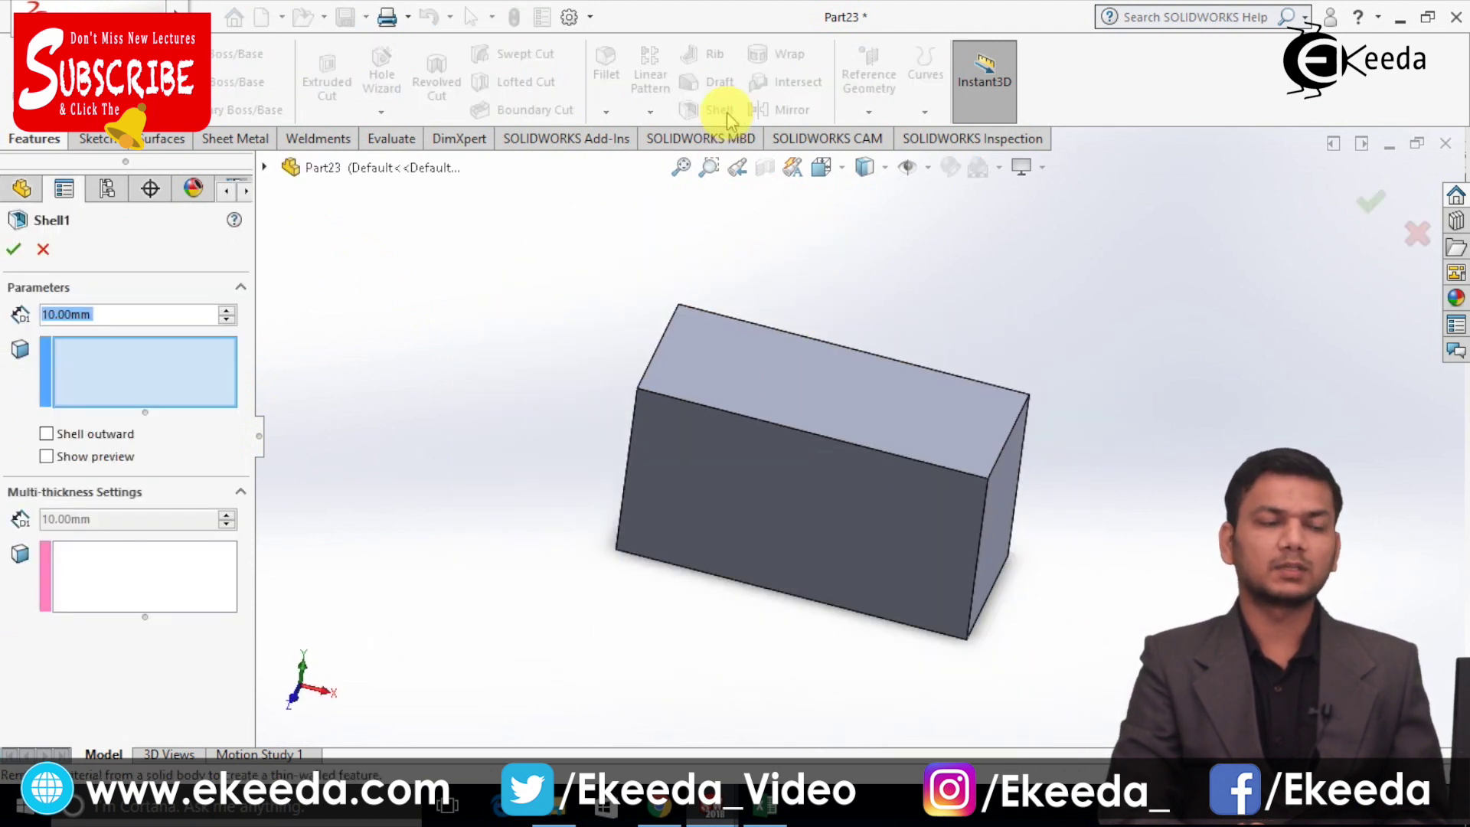
left_click(807, 381)
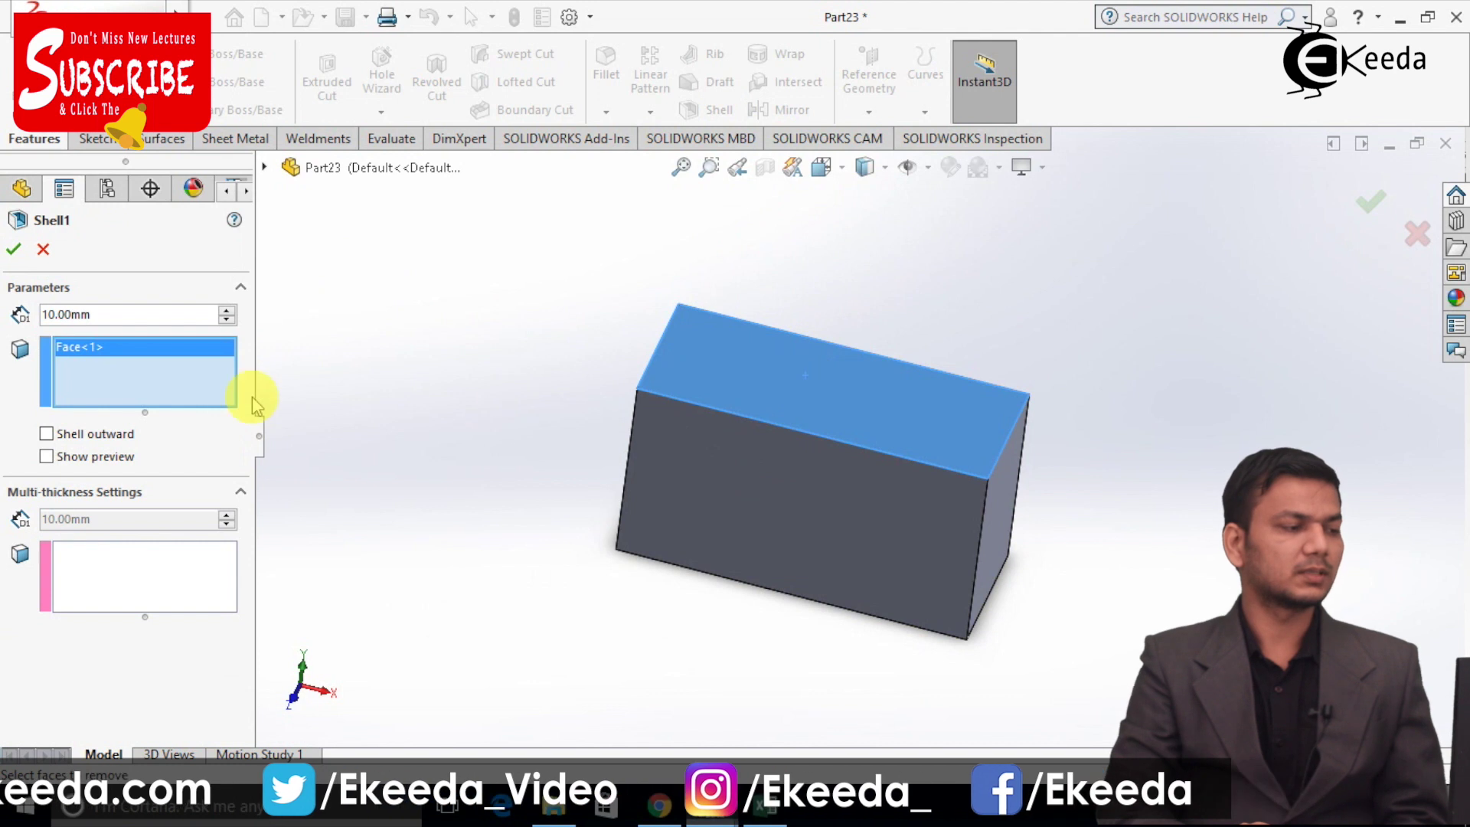
left_click_drag(108, 313, 17, 317)
type("1")
key("Return")
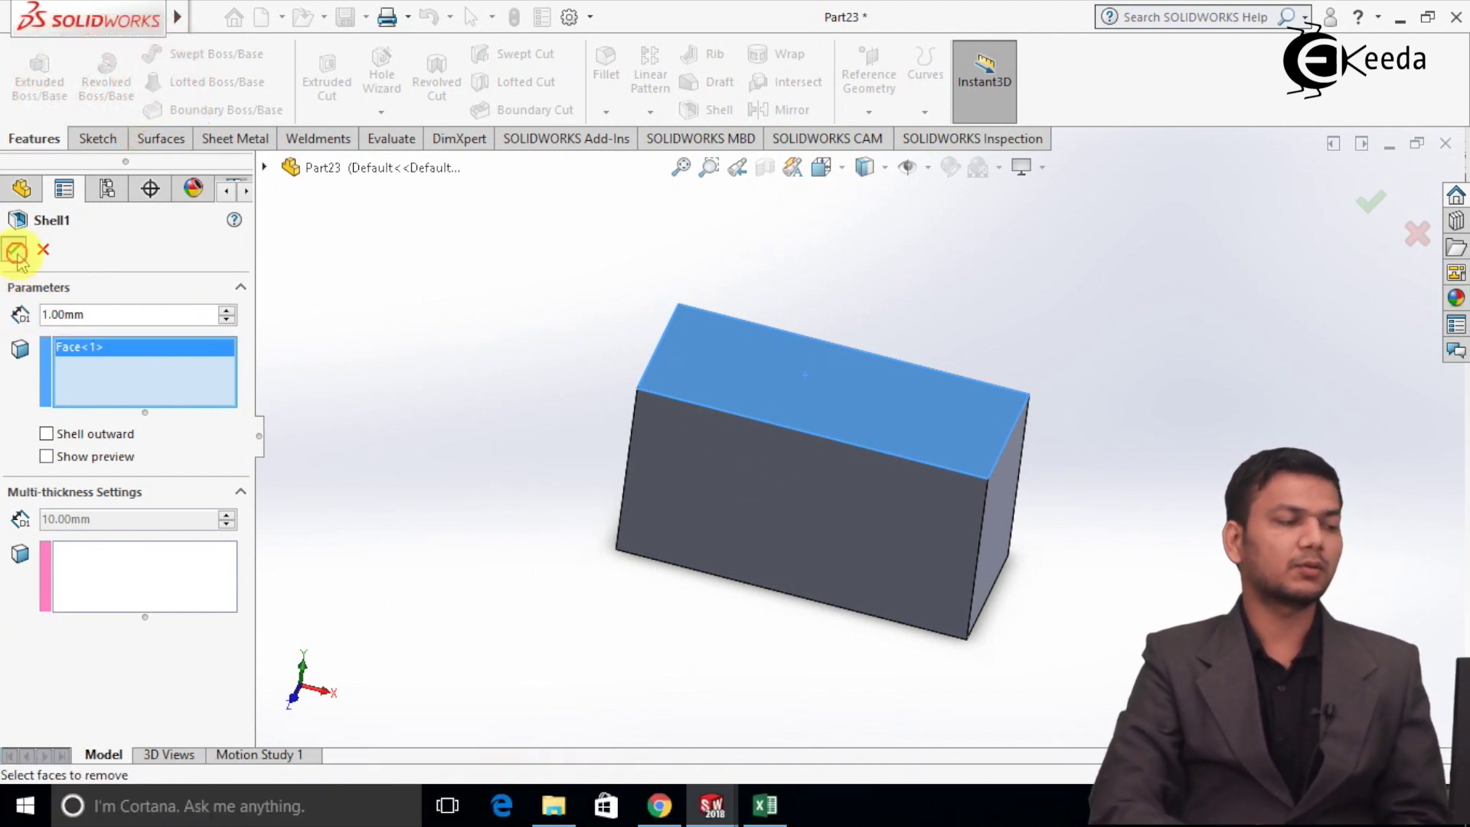
left_click(16, 252)
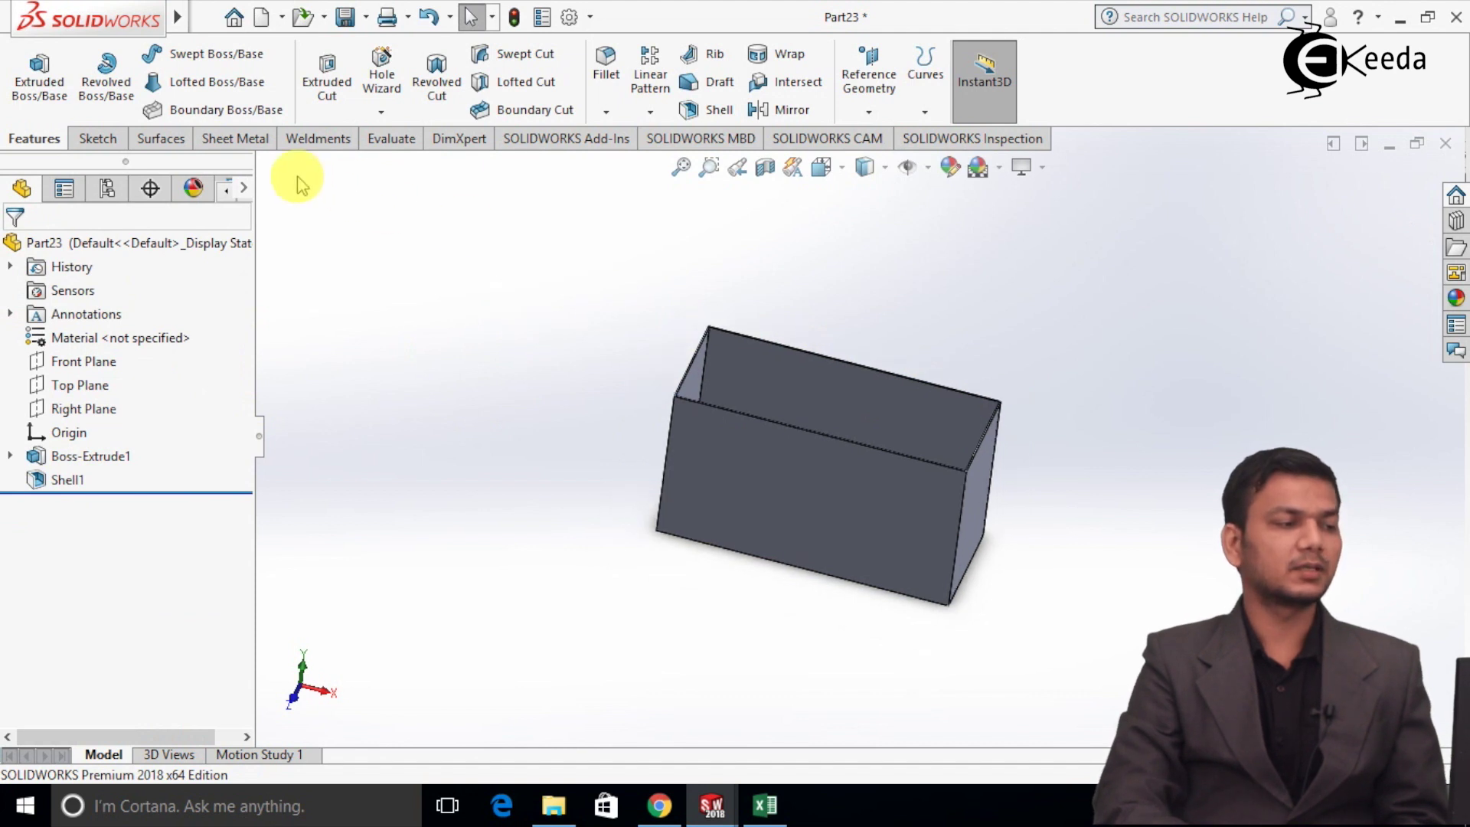
- Show the Sheet Metal tools and turn the box to a new angle
left_click(257, 146)
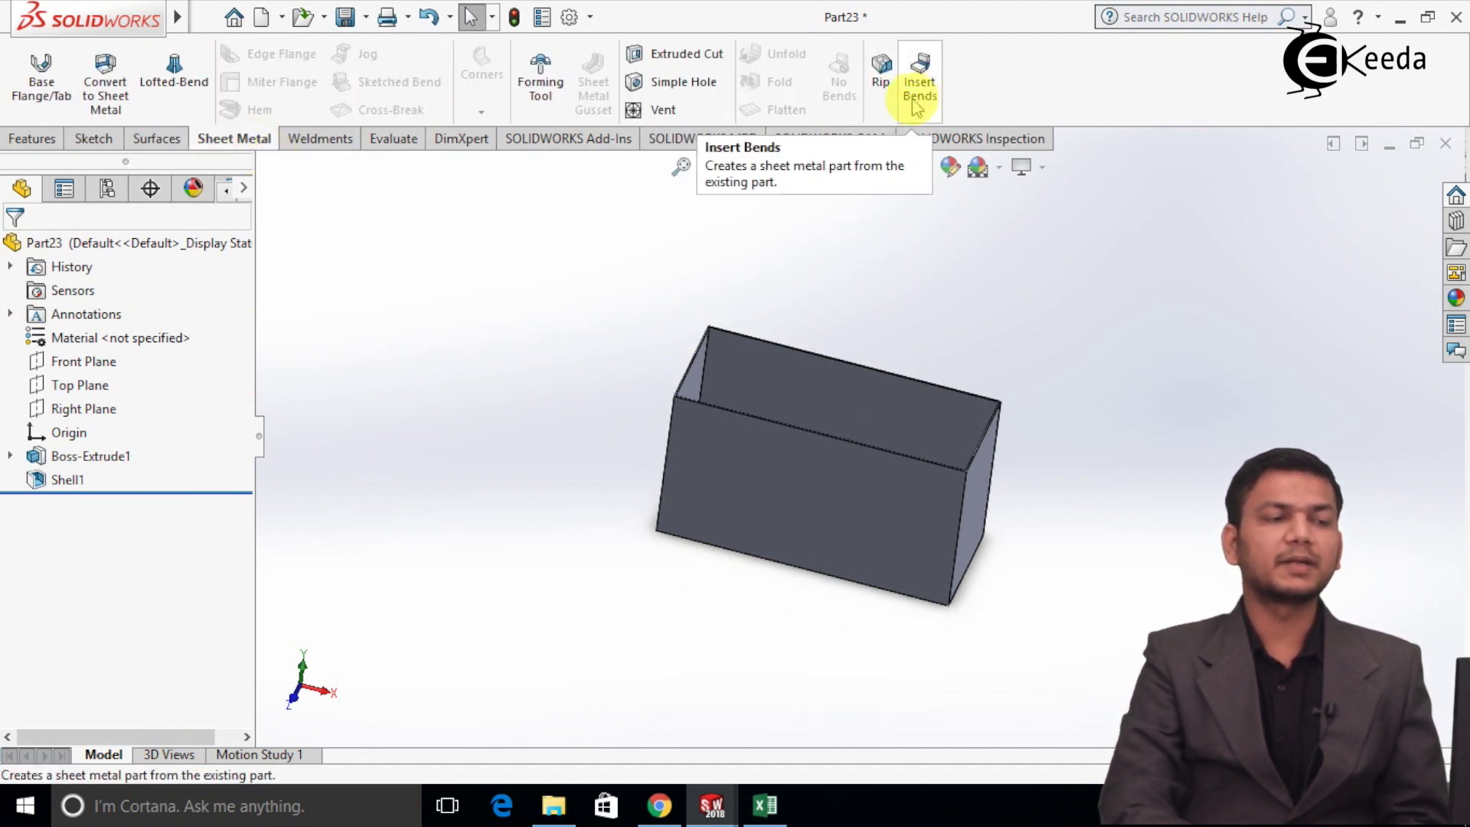
scroll(950, 360, "up", 2)
scroll(935, 452, "down", 3)
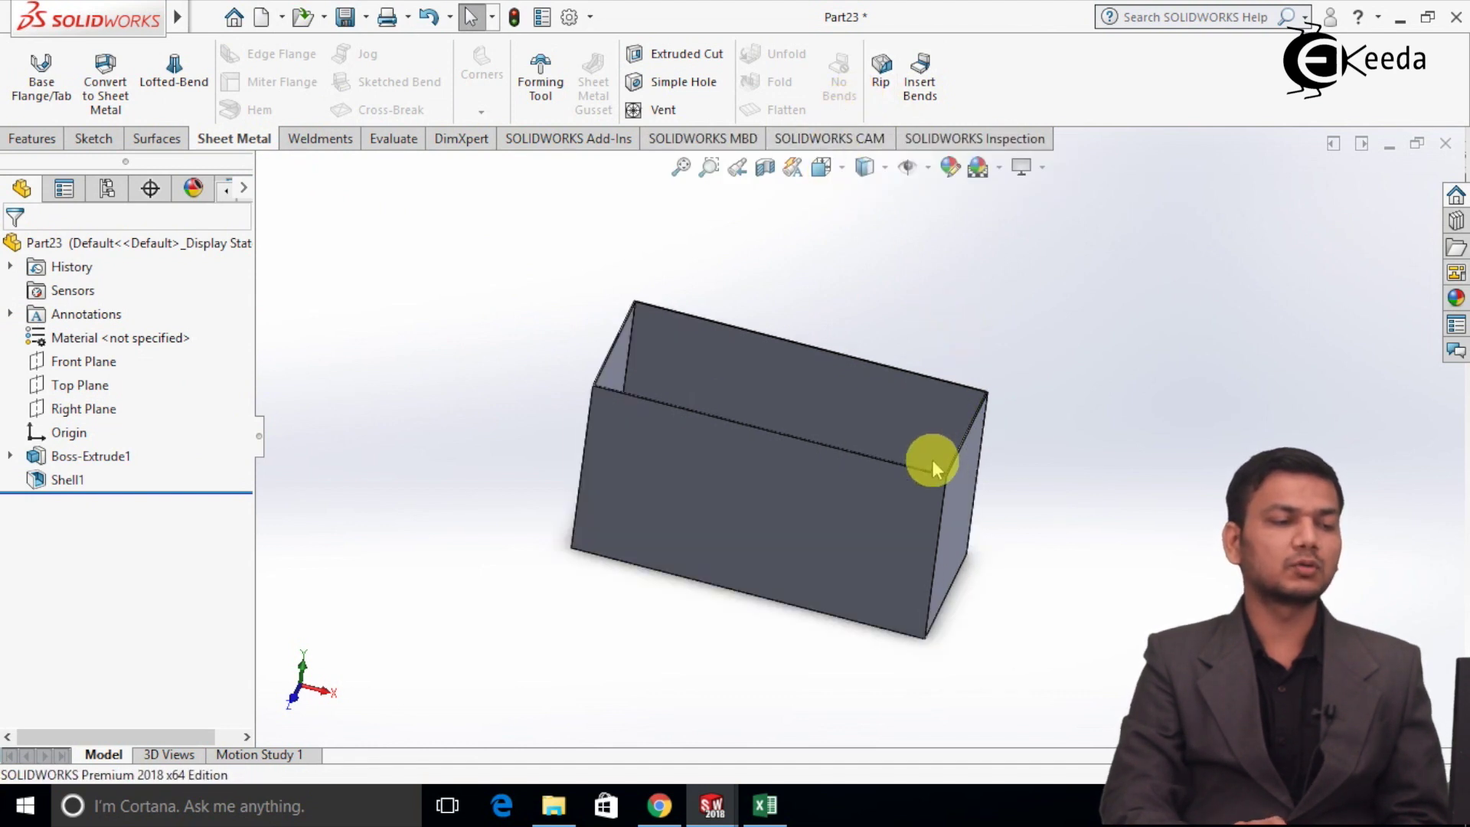
scroll(1072, 405, "up", 2)
scroll(1030, 460, "down", 1)
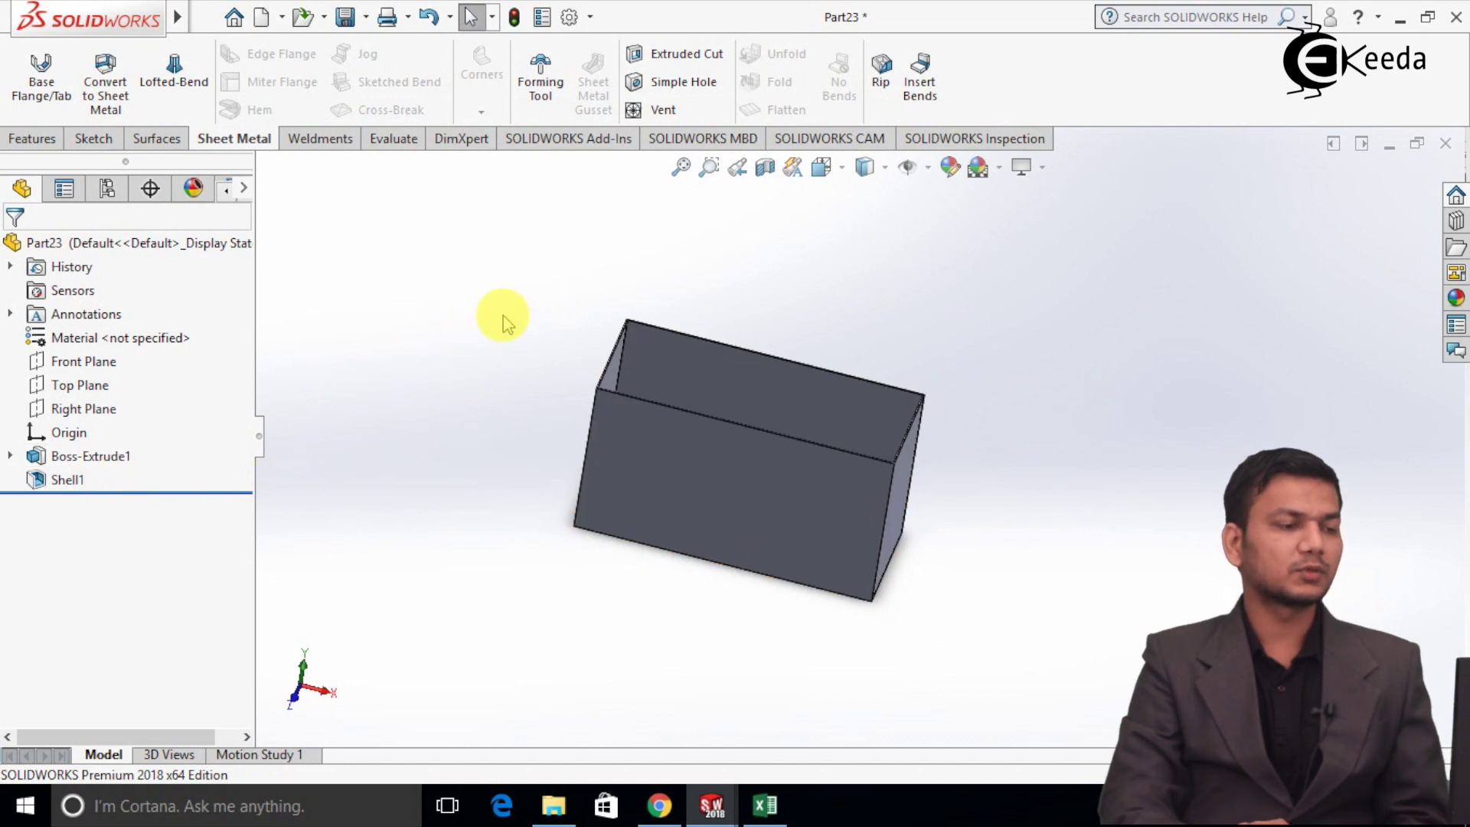
middle_click_drag(719, 328, 817, 318)
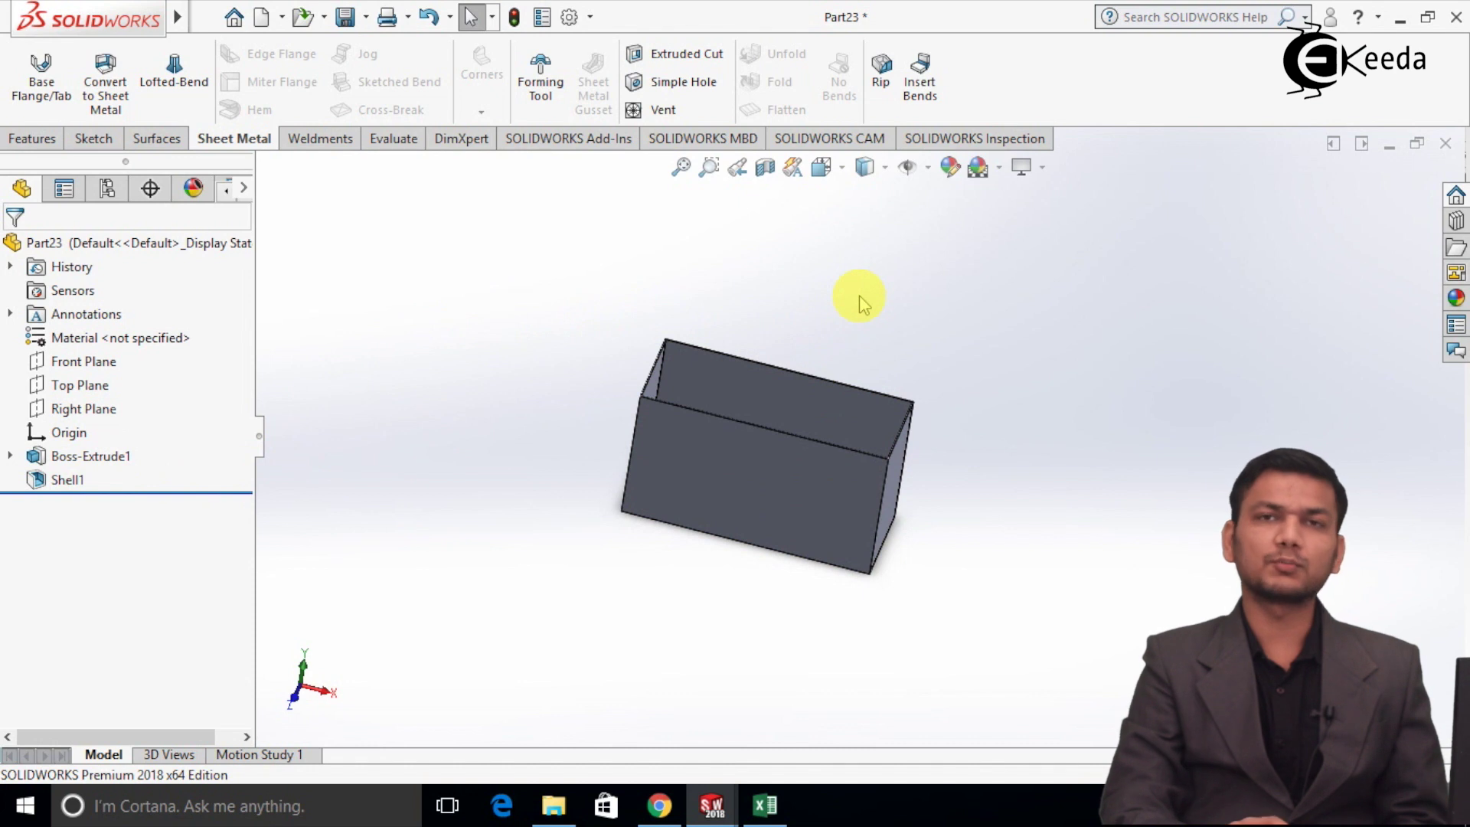
- Sketch one vertical line on the box's front face from top edge to bottom edge
right_click(745, 471)
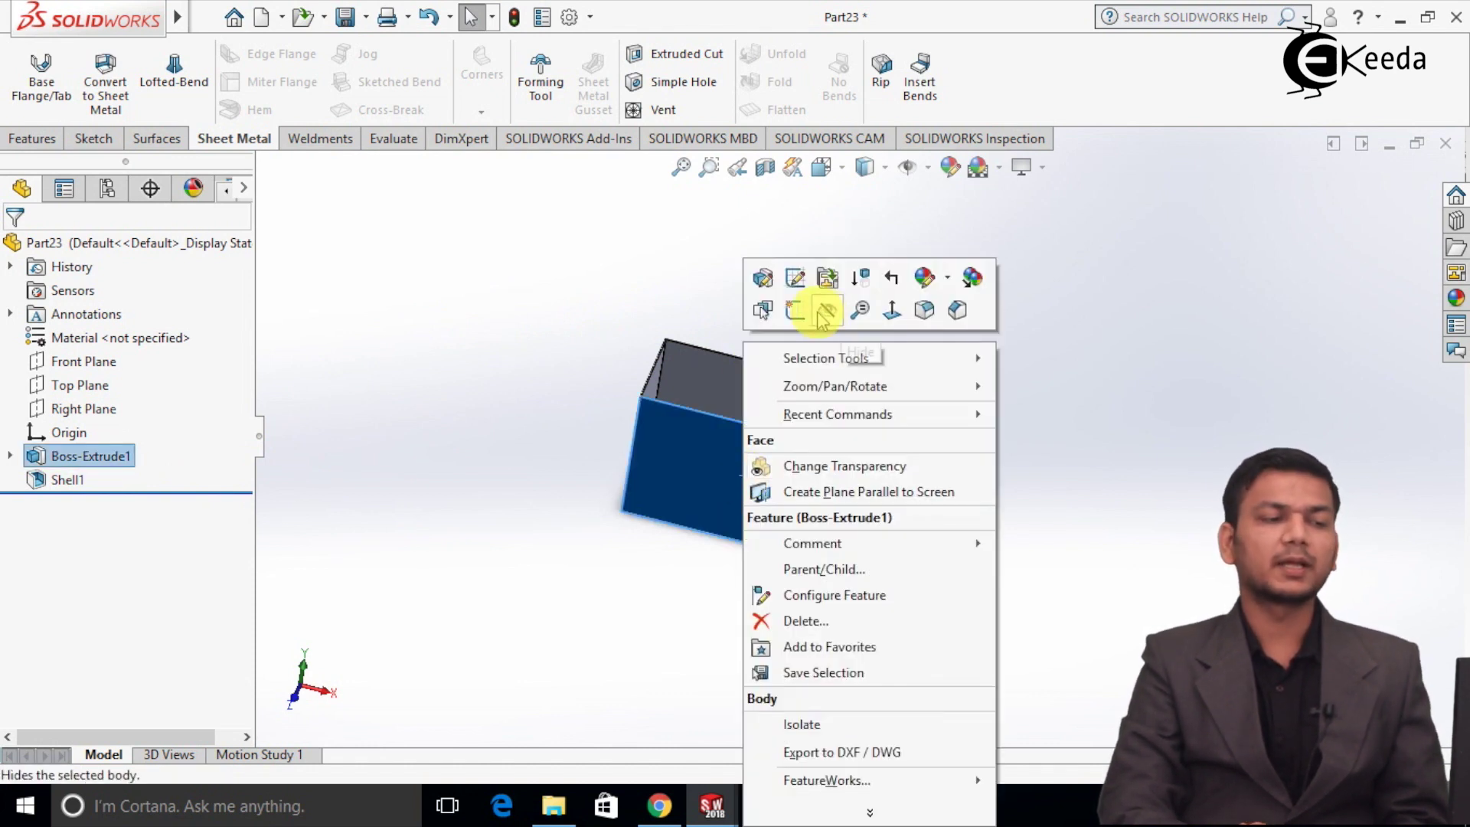
left_click(795, 310)
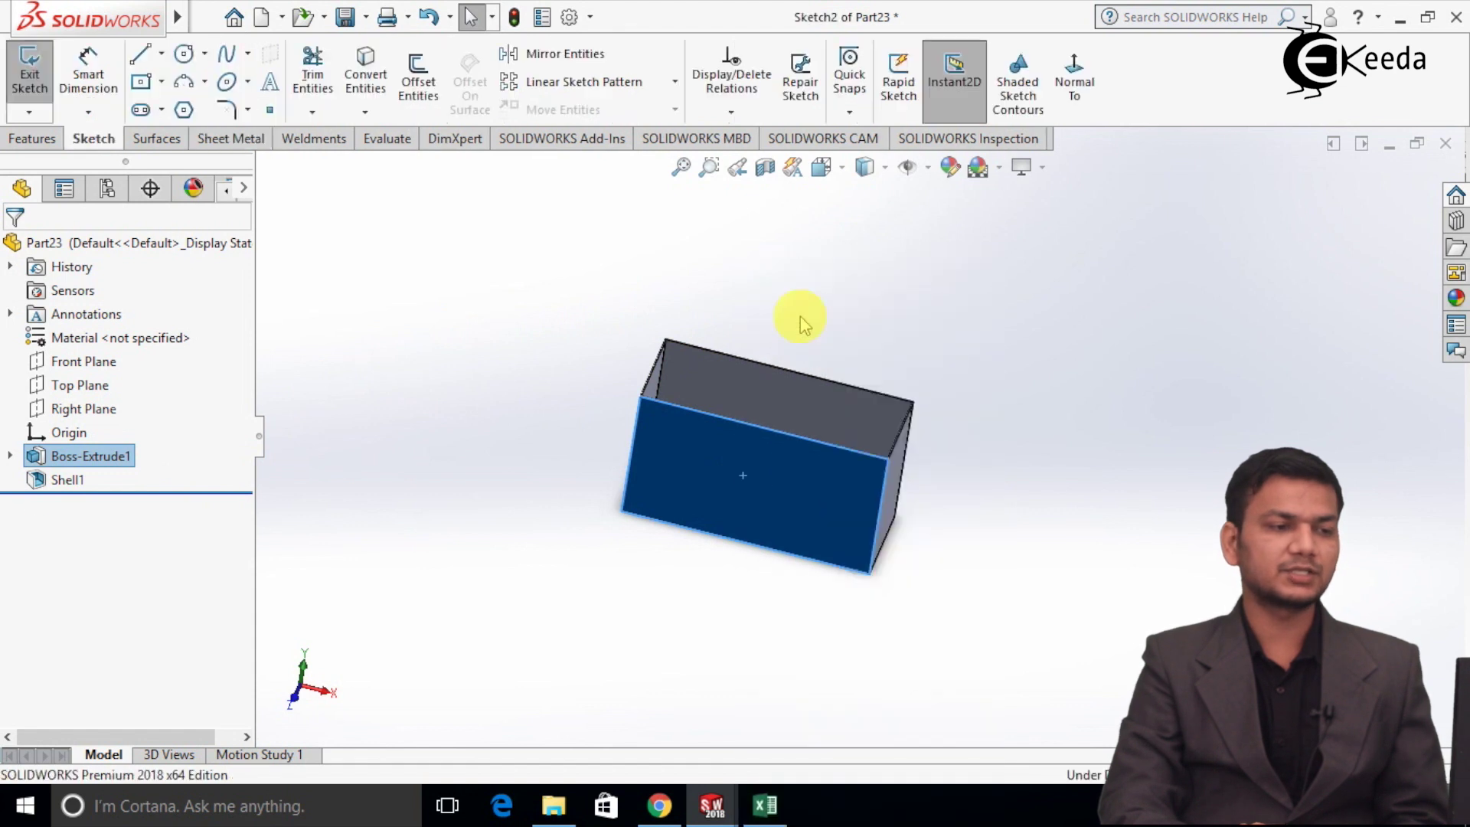
left_click(1076, 67)
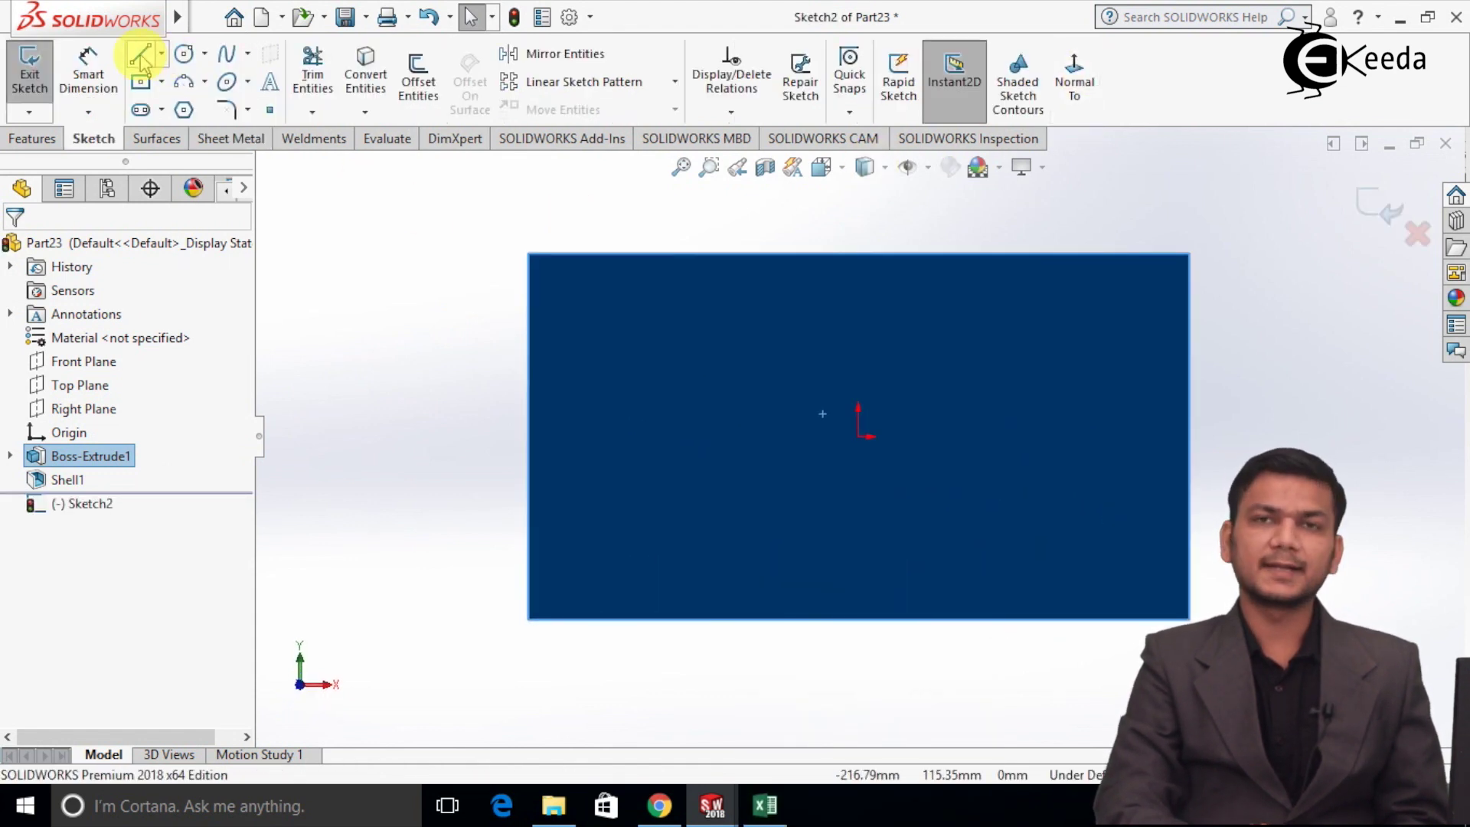
left_click(140, 53)
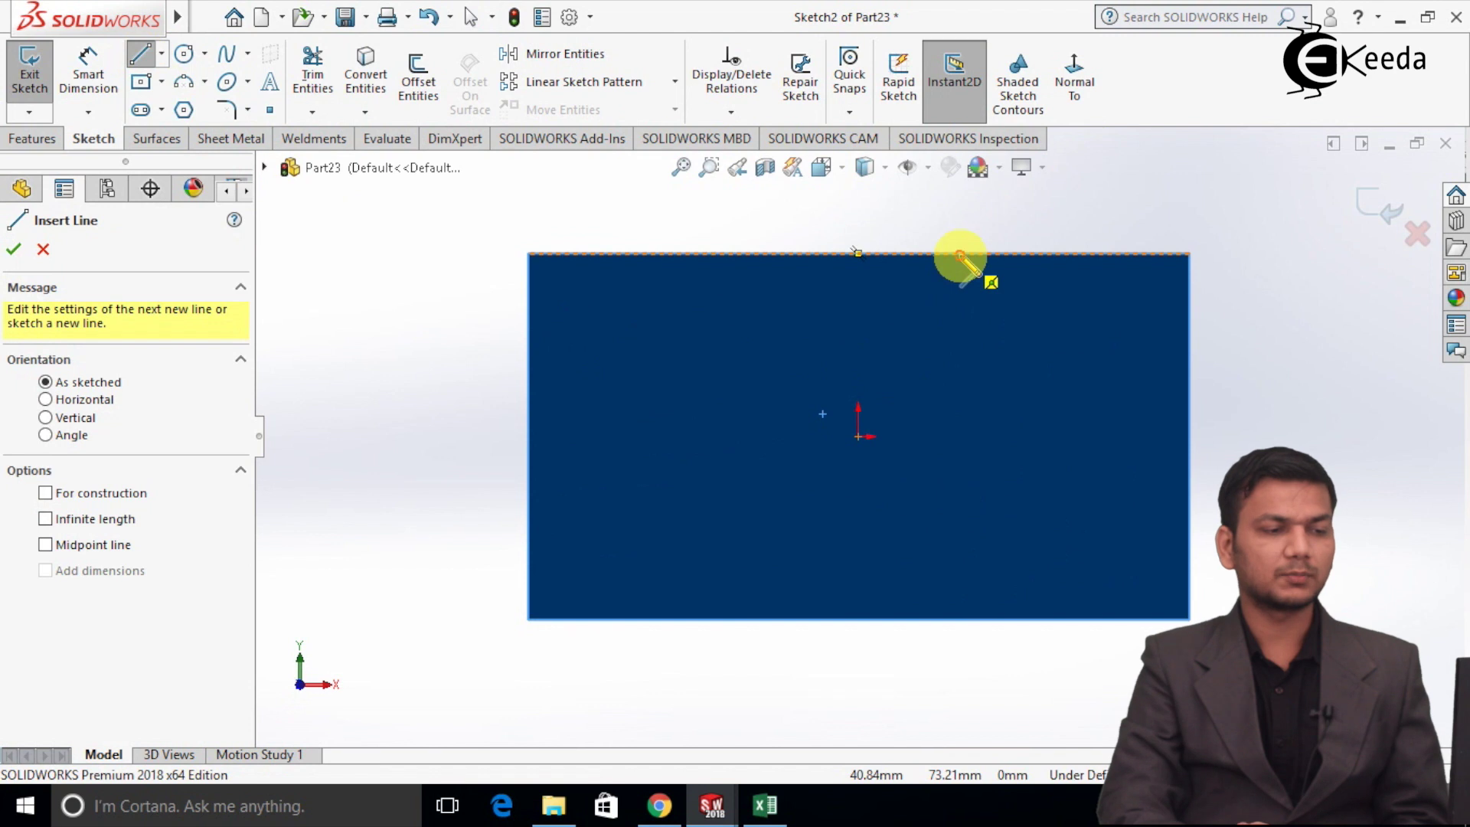
left_click(961, 253)
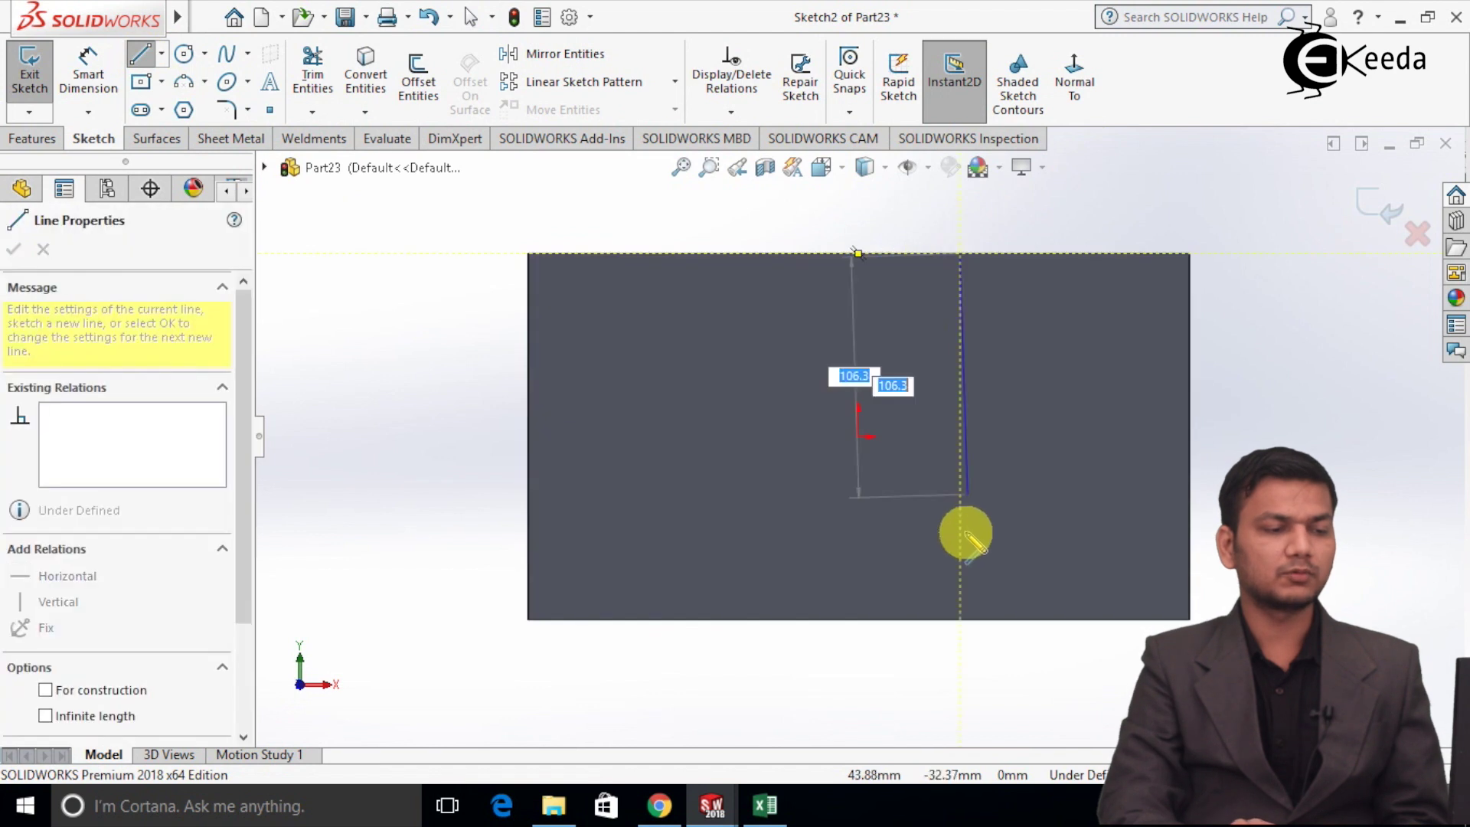
left_click(963, 620)
right_click(965, 616)
left_click(1021, 567)
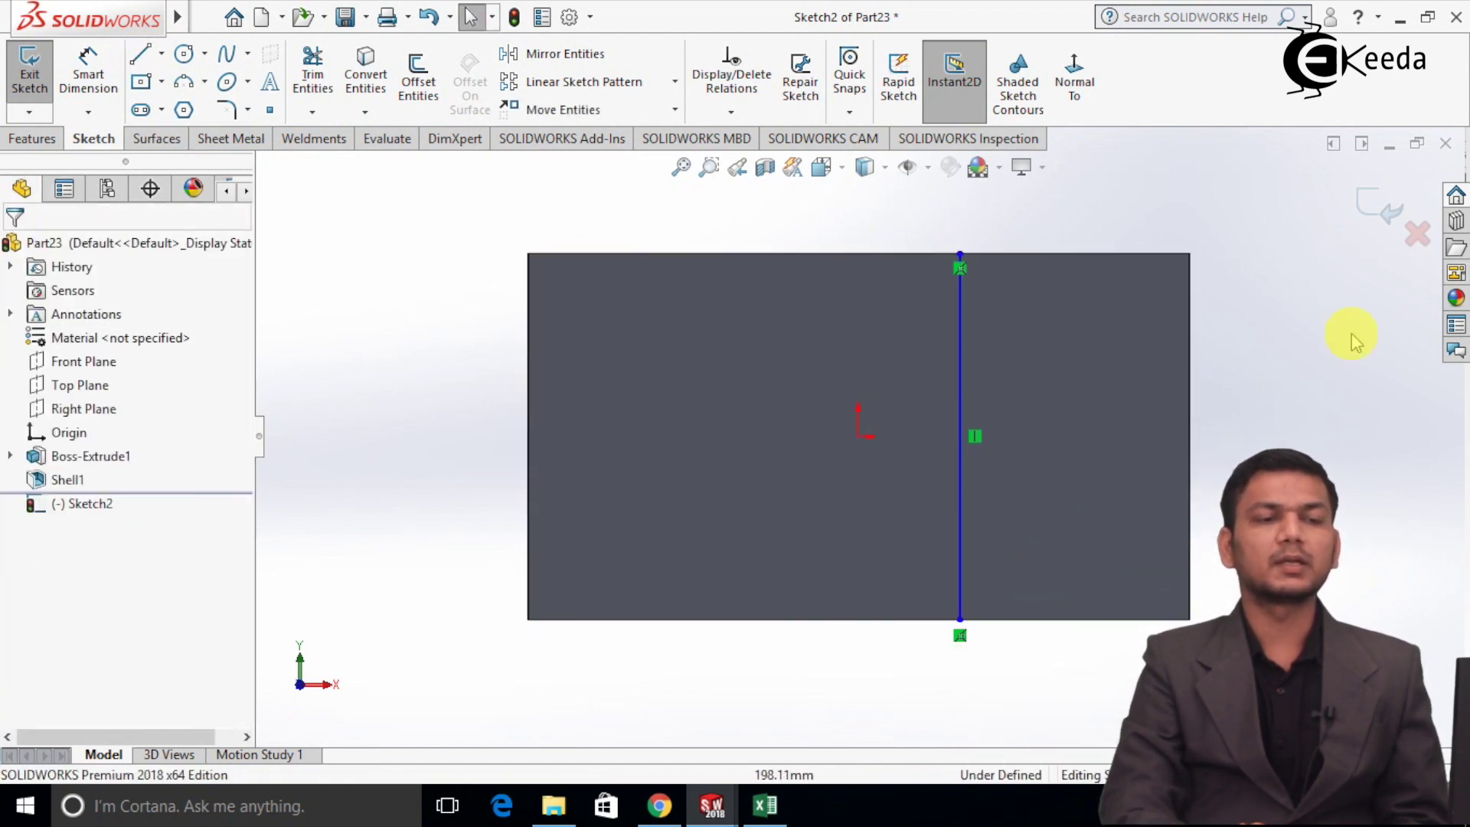
left_click(1378, 206)
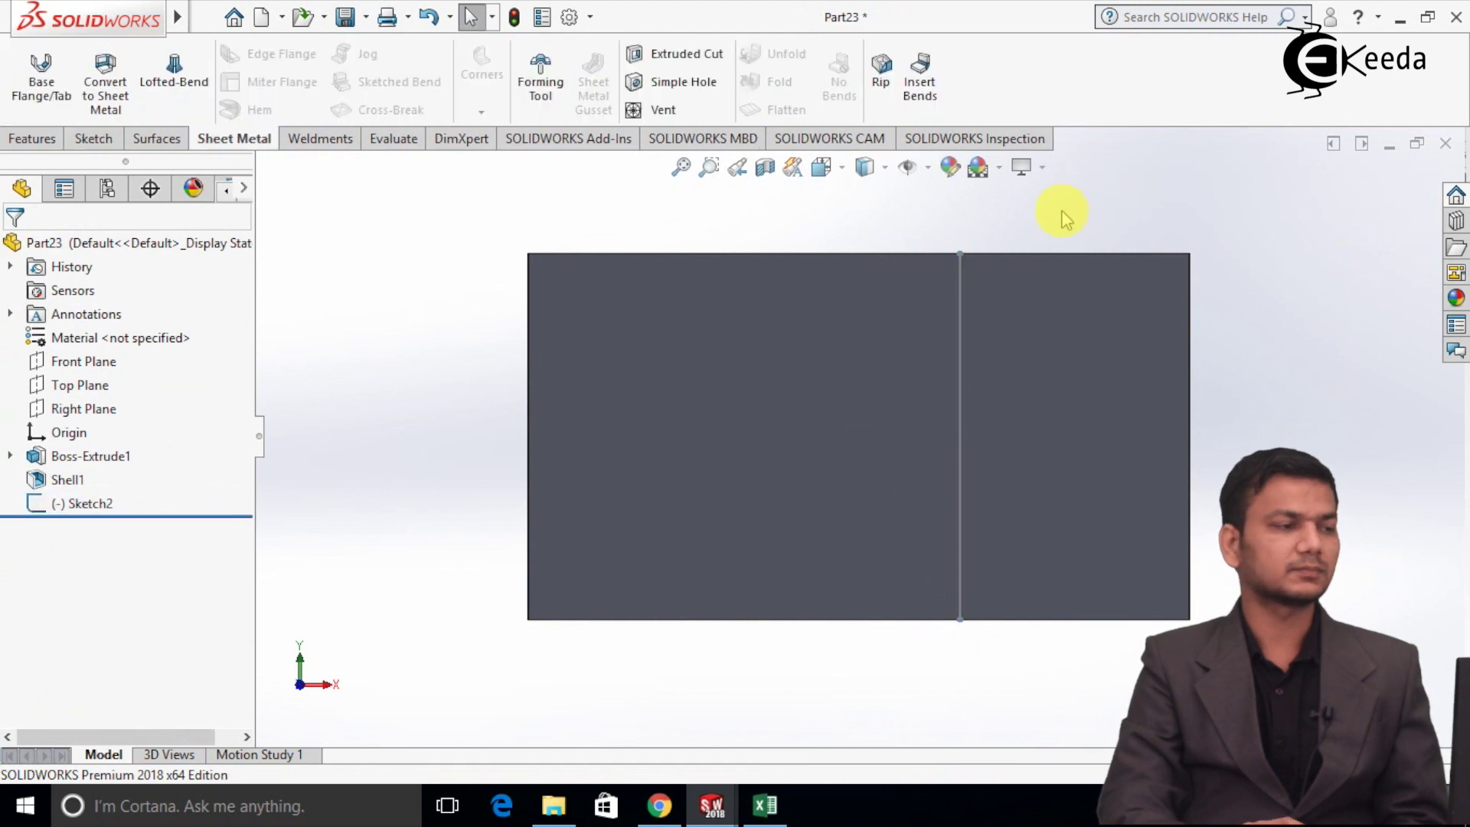
- Rip the wall along Line1@Sketch2 with a 1.00 mm gap and inspect the result
left_click(882, 77)
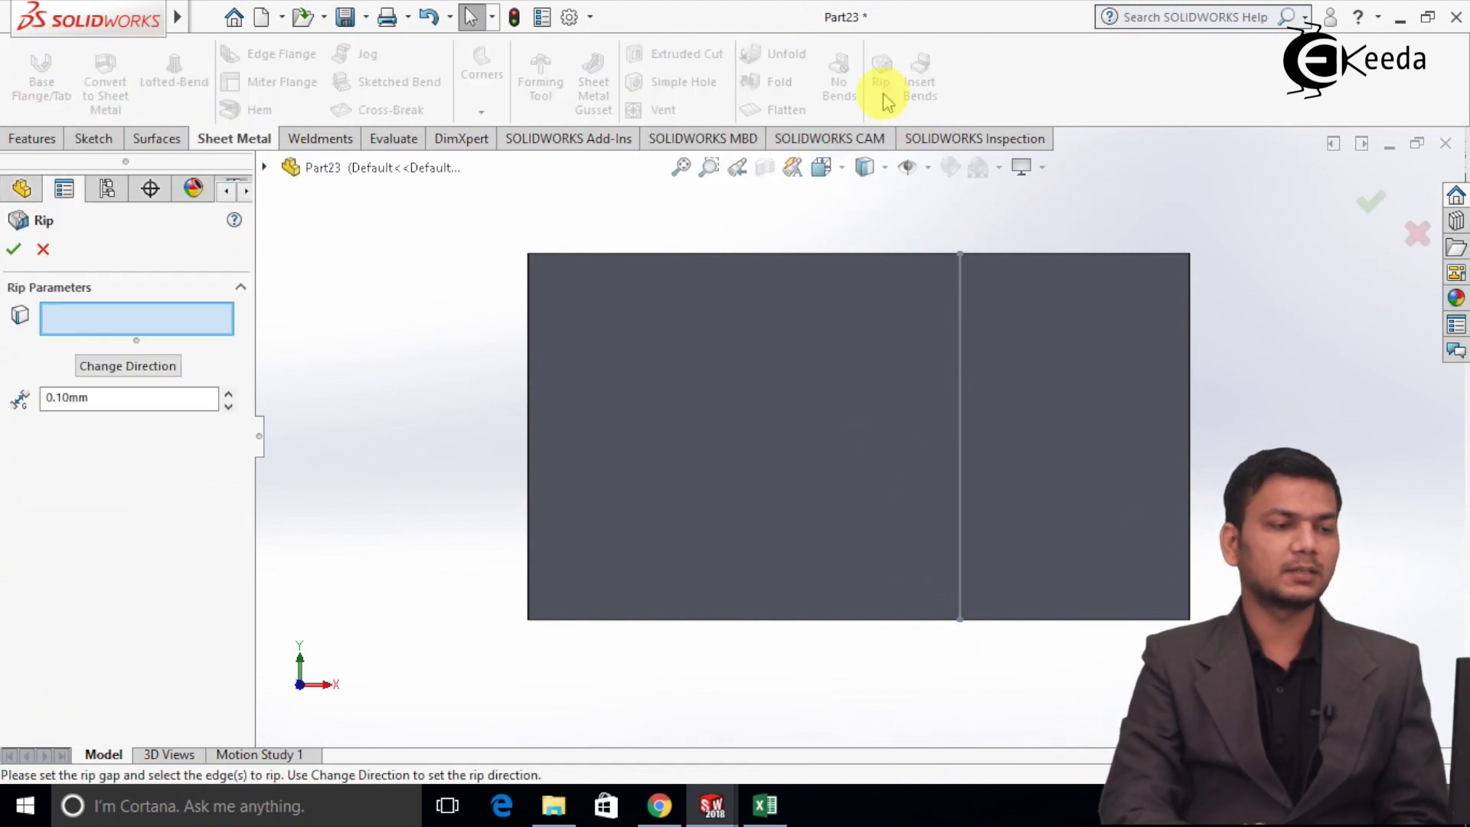
left_click(957, 304)
left_click_drag(115, 399, 29, 390)
type("1")
key("Return")
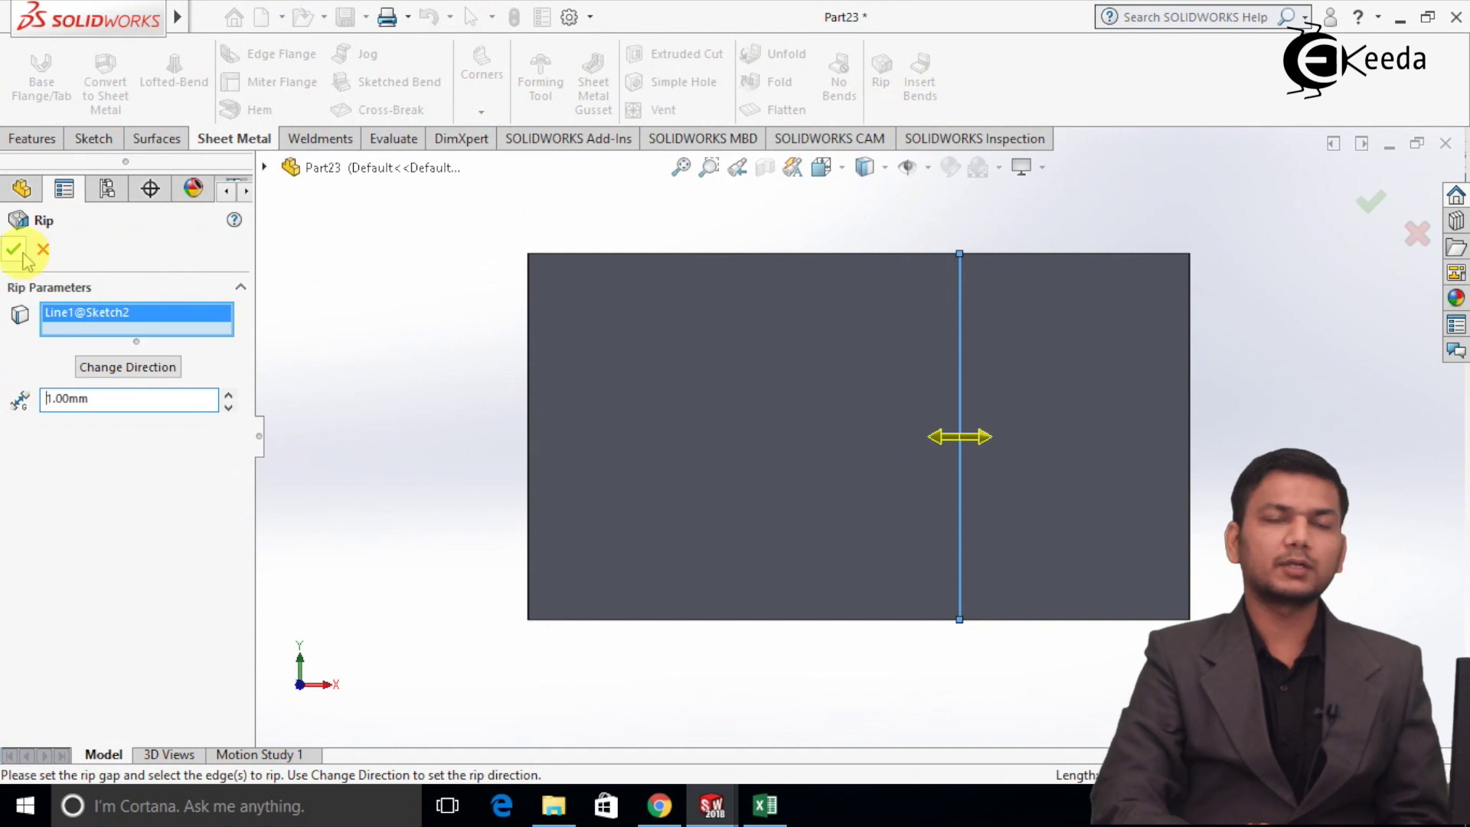
left_click(21, 251)
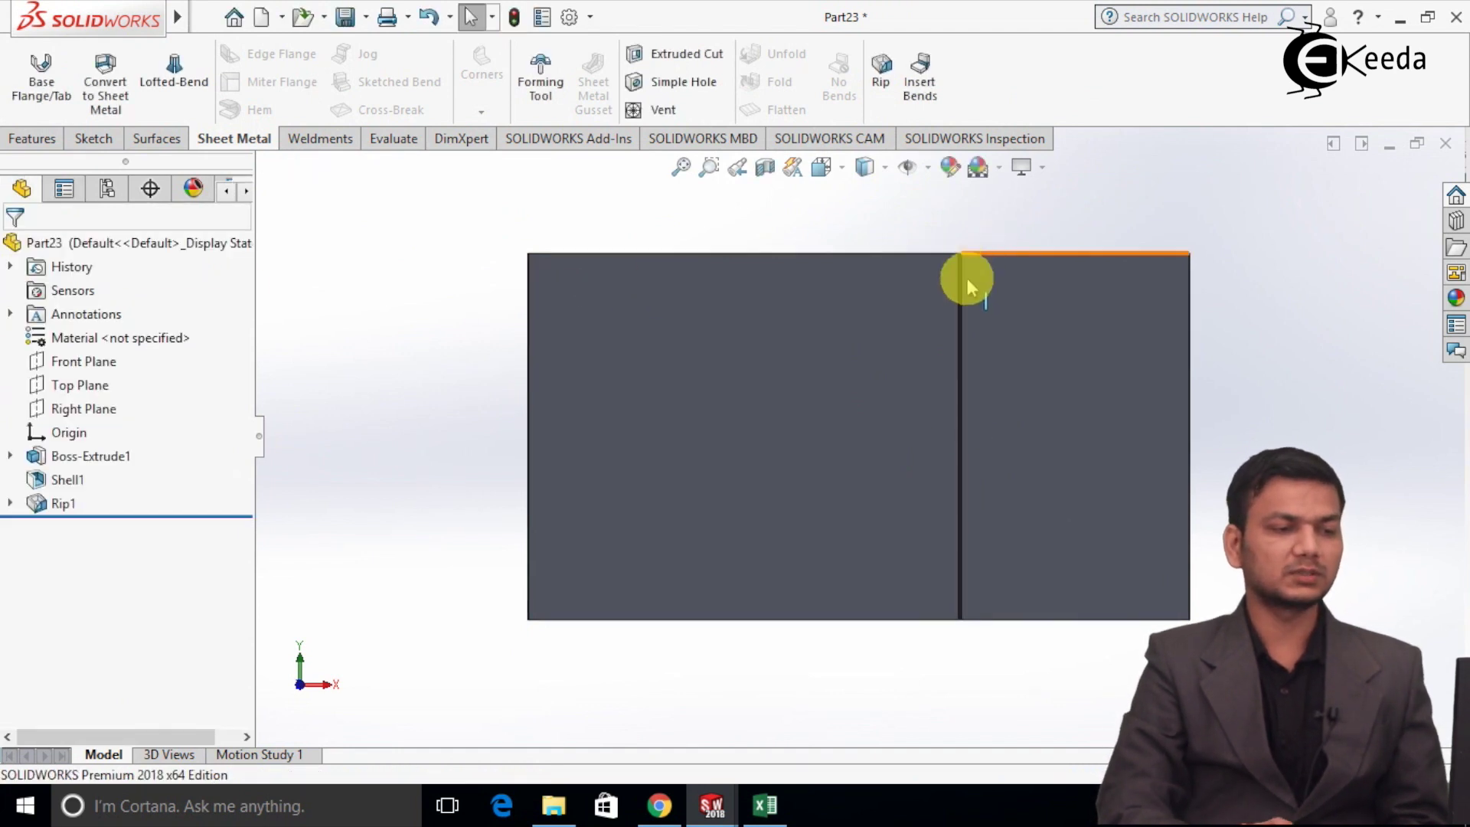
scroll(942, 291, "down", 5)
mouse_move(926, 302)
middle_mouse_down()
mouse_move(894, 377)
mouse_move(871, 355)
mouse_move(812, 433)
mouse_move(841, 382)
mouse_move(883, 387)
middle_mouse_up()
scroll(921, 430, "up", 4)
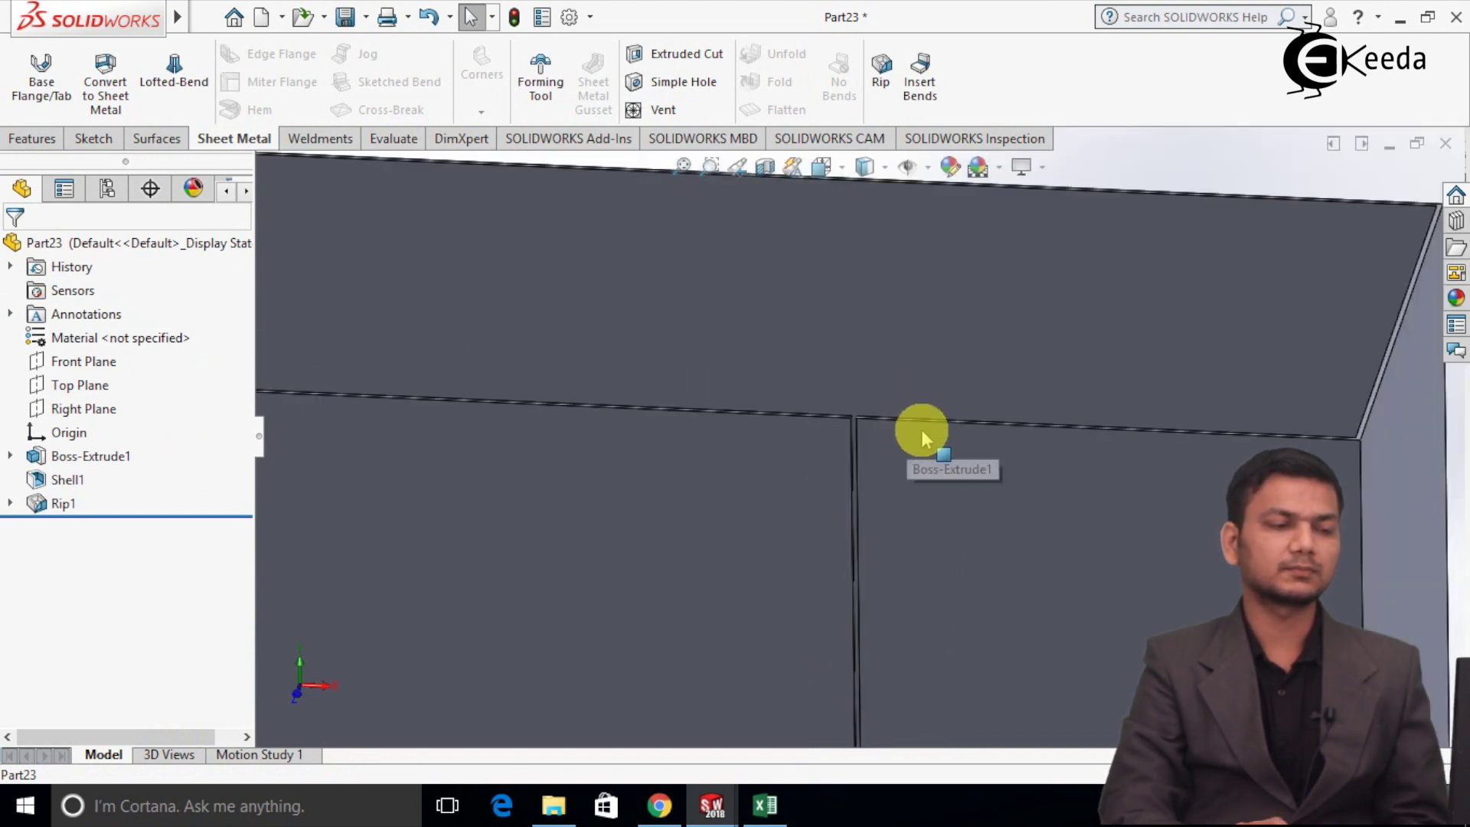
scroll(929, 374, "up", 3)
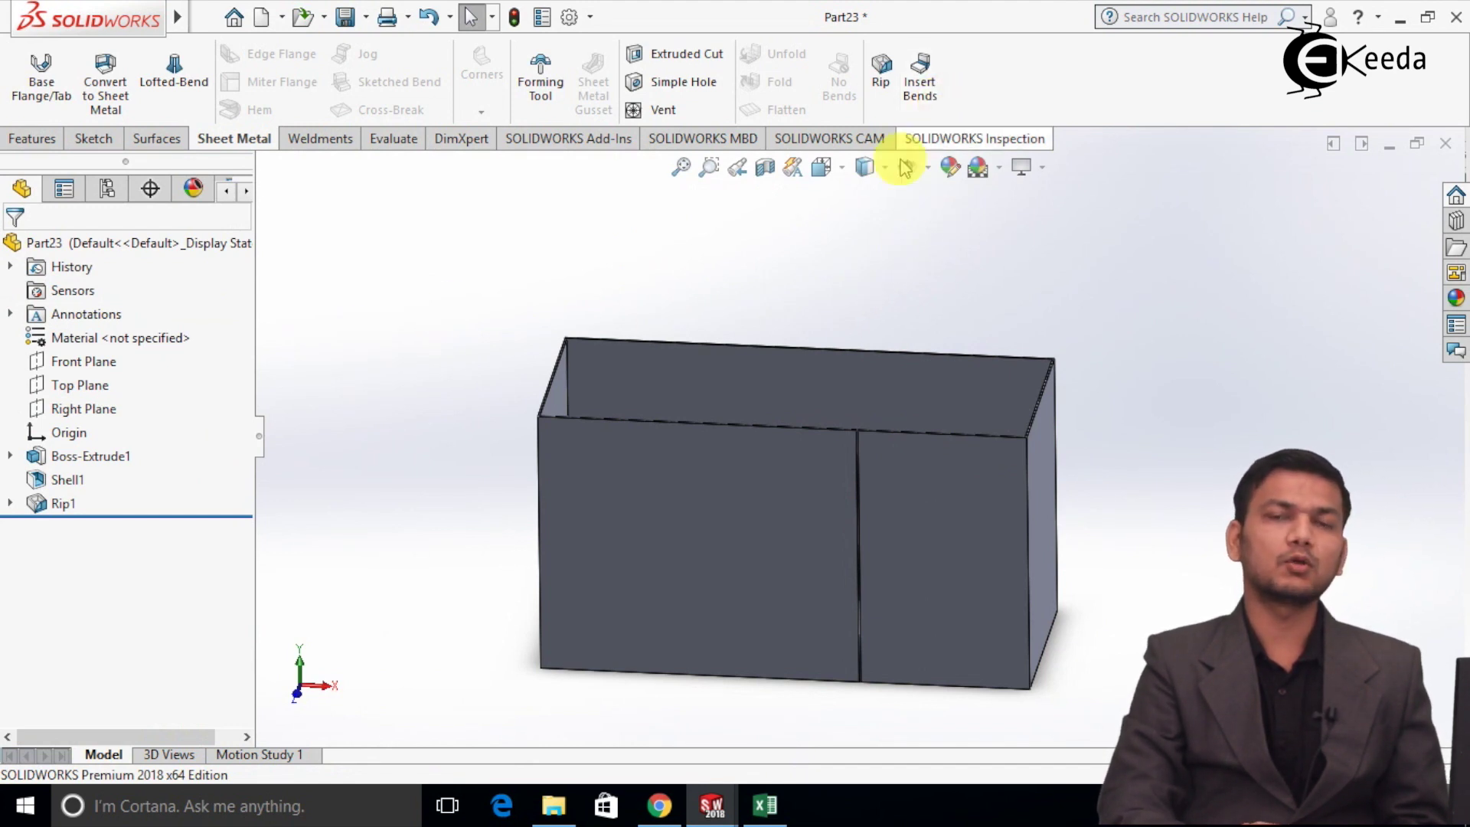
- Create another new part and start a sketch on its Front Plane
left_click(263, 19)
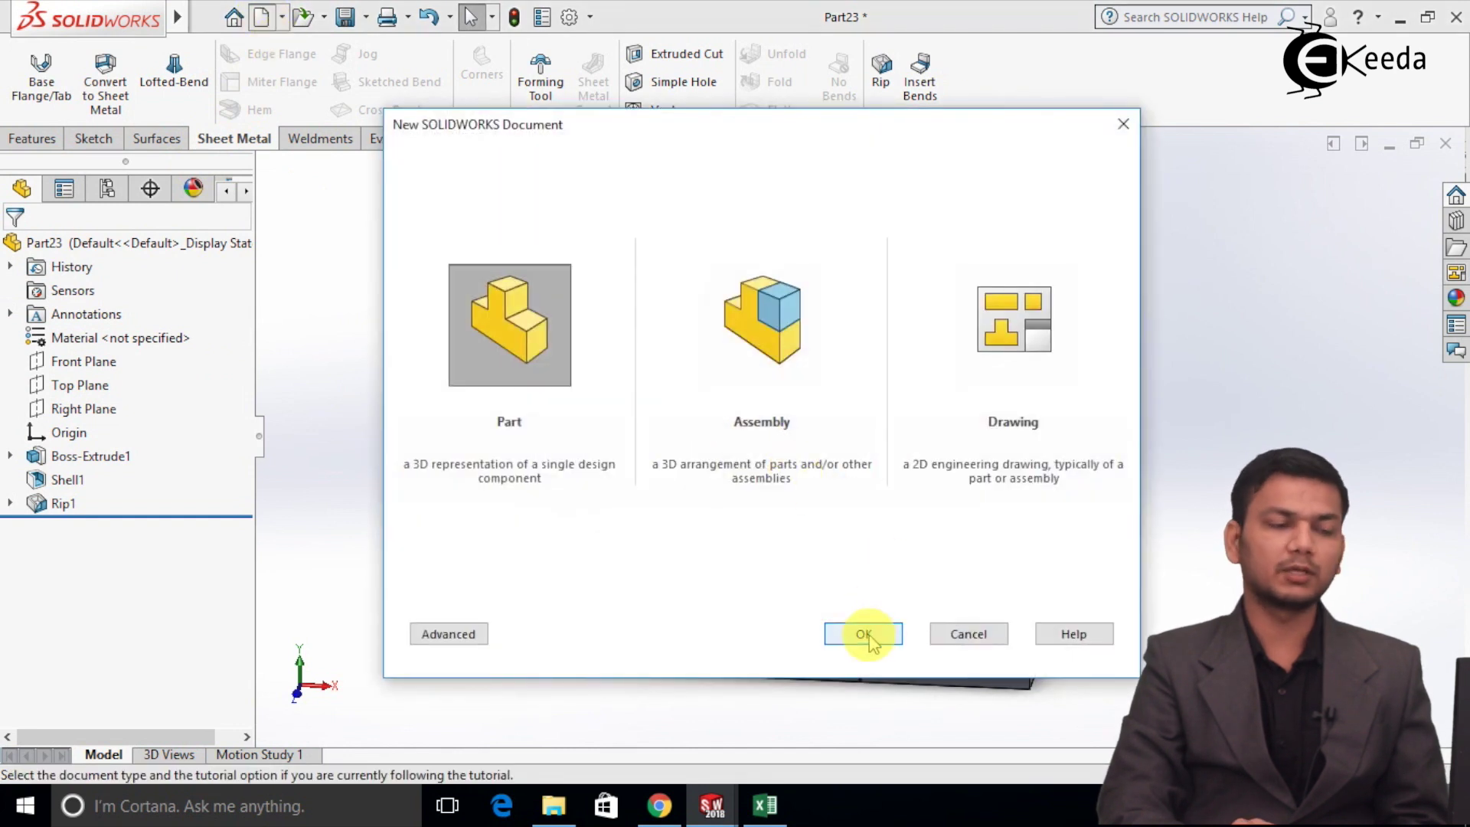
left_click(868, 635)
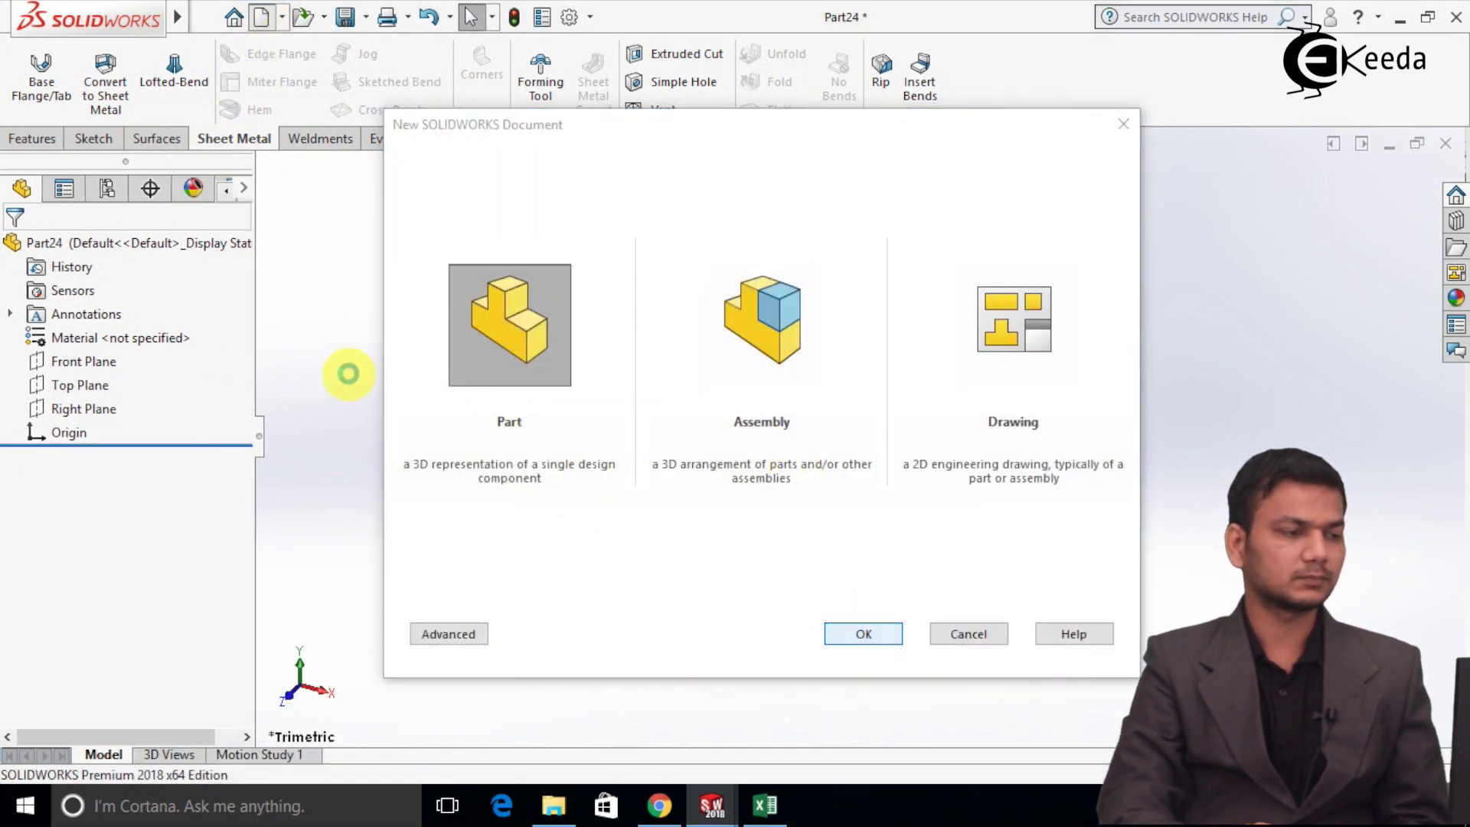
right_click(104, 364)
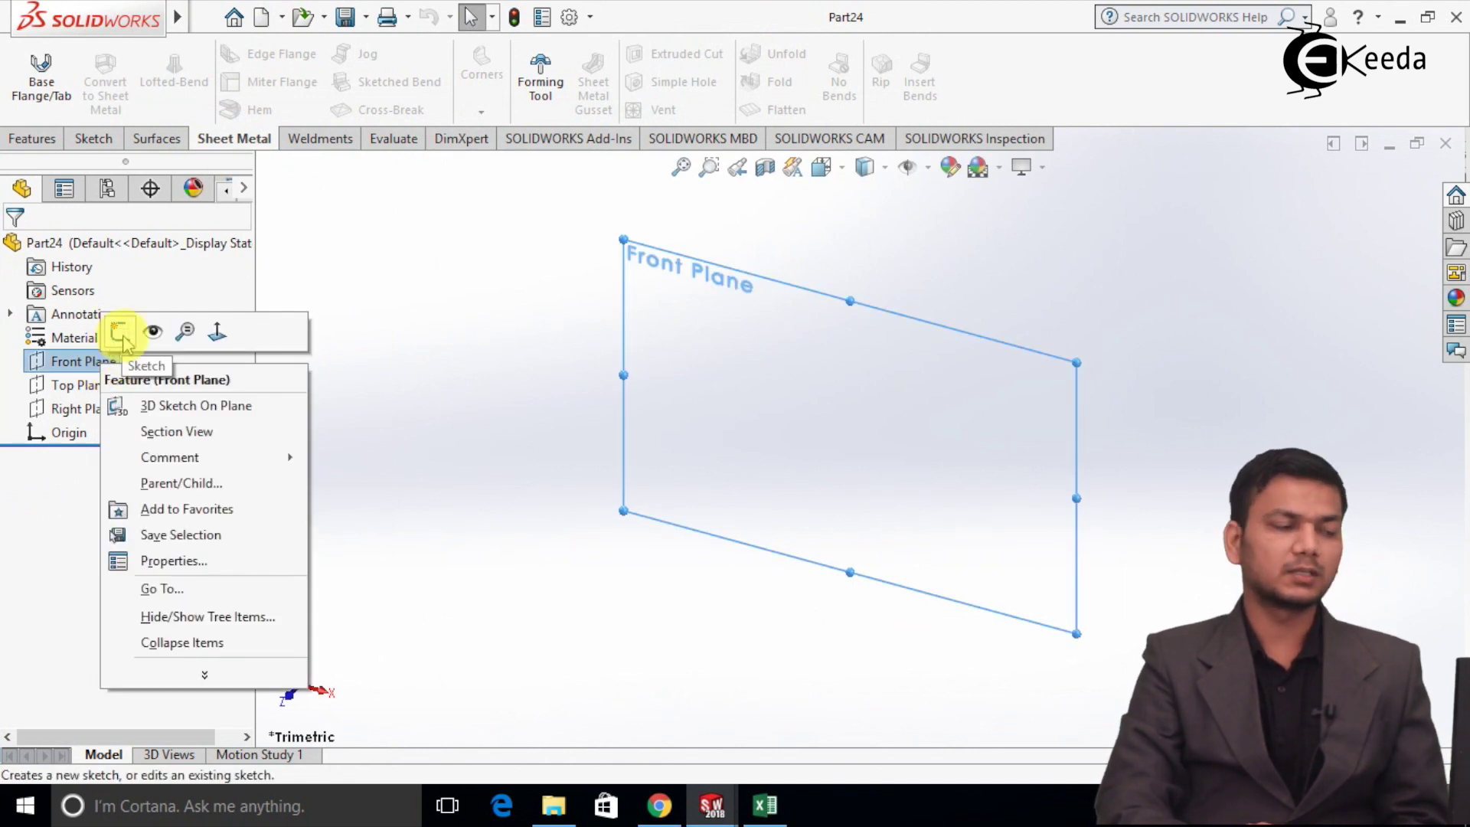
left_click(120, 334)
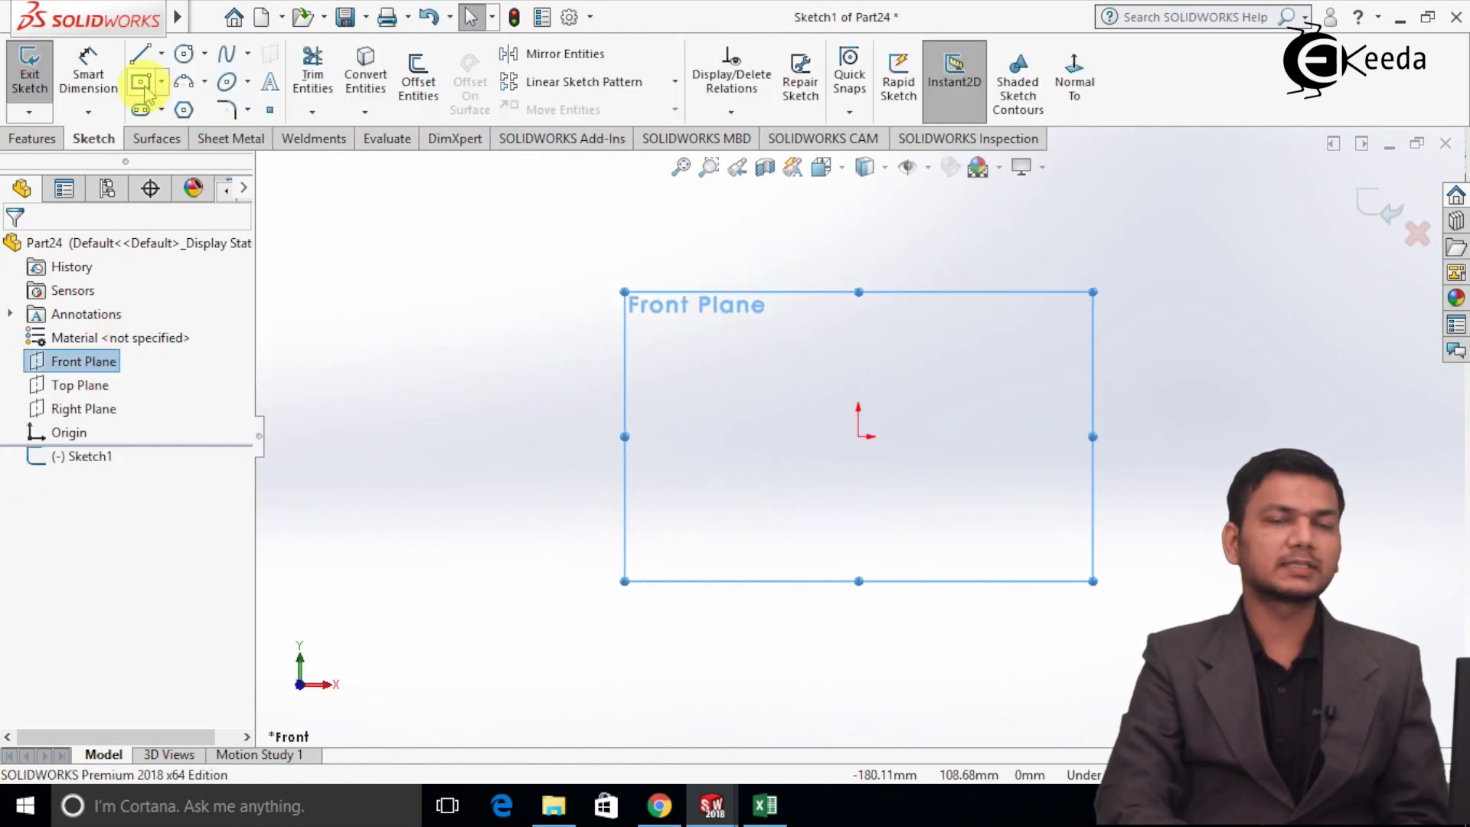
- Draw a centre rectangle anchored at the origin
left_click(141, 82)
left_click(858, 435)
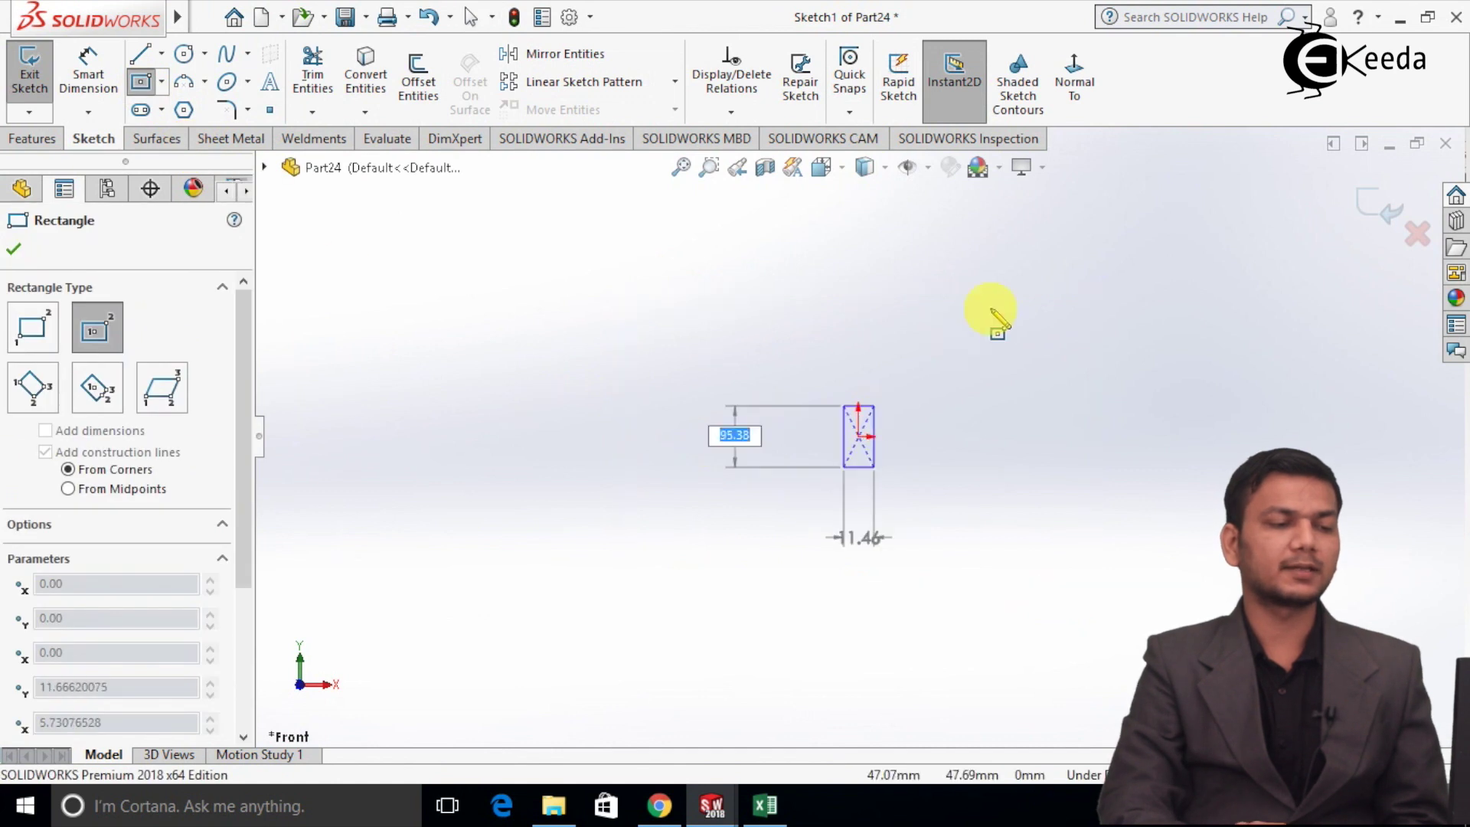
left_click(1248, 242)
right_click(1246, 246)
- Close the rectangle sketch and extrude it 100 mm deep
left_click(1303, 259)
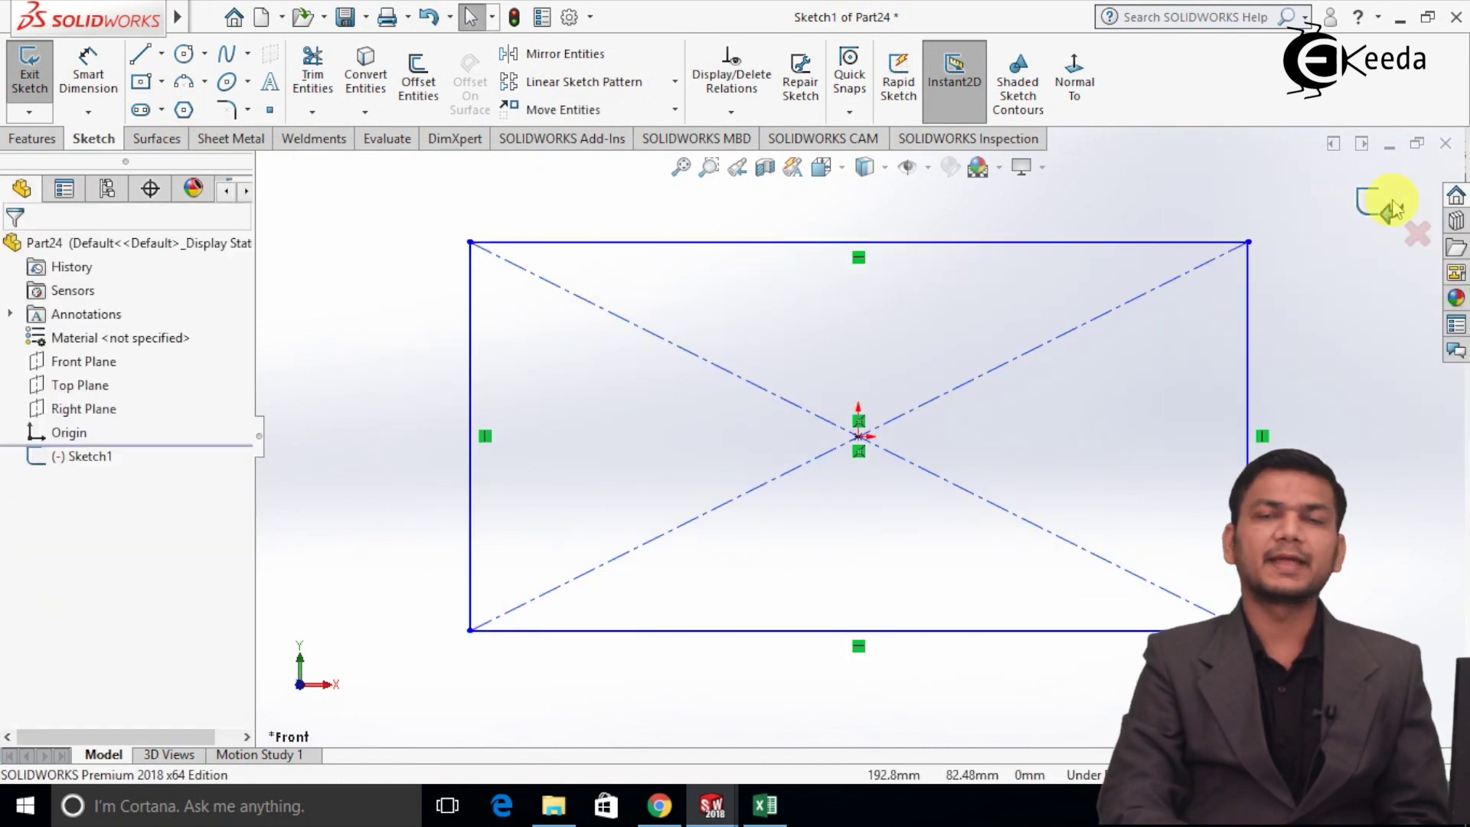
left_click(1371, 201)
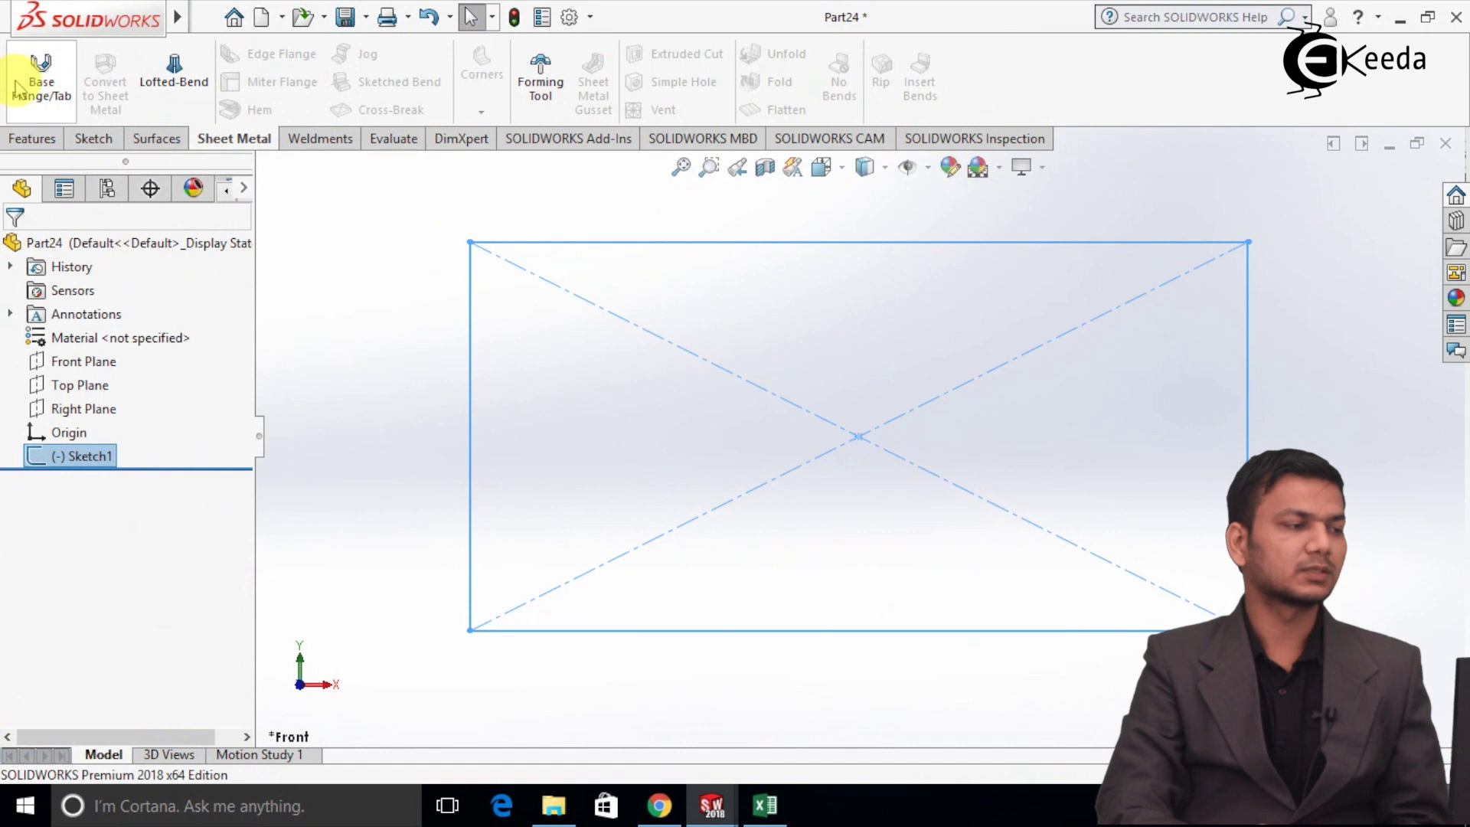
left_click(34, 140)
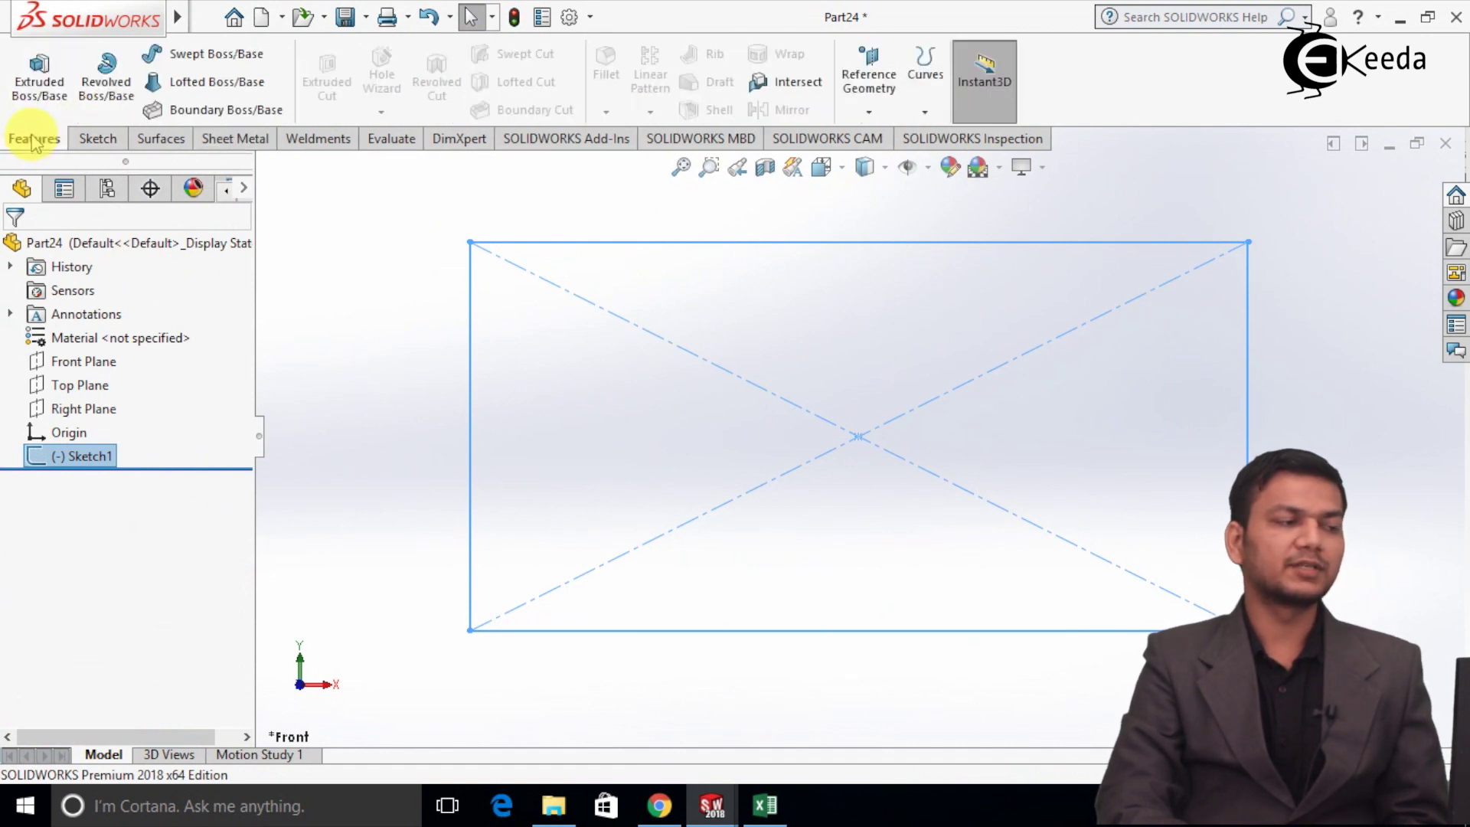
left_click(46, 101)
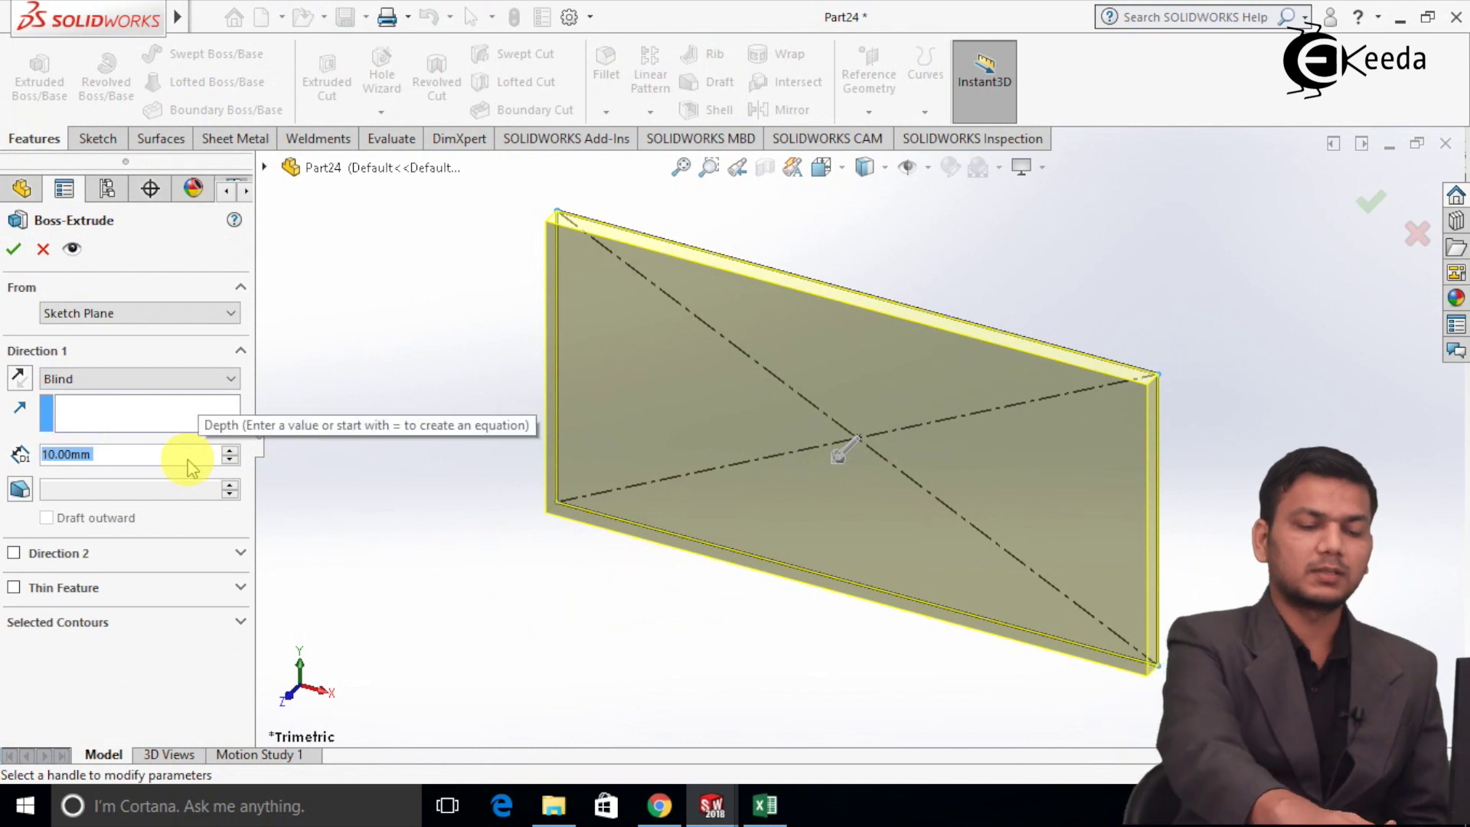
type("100")
key("Return")
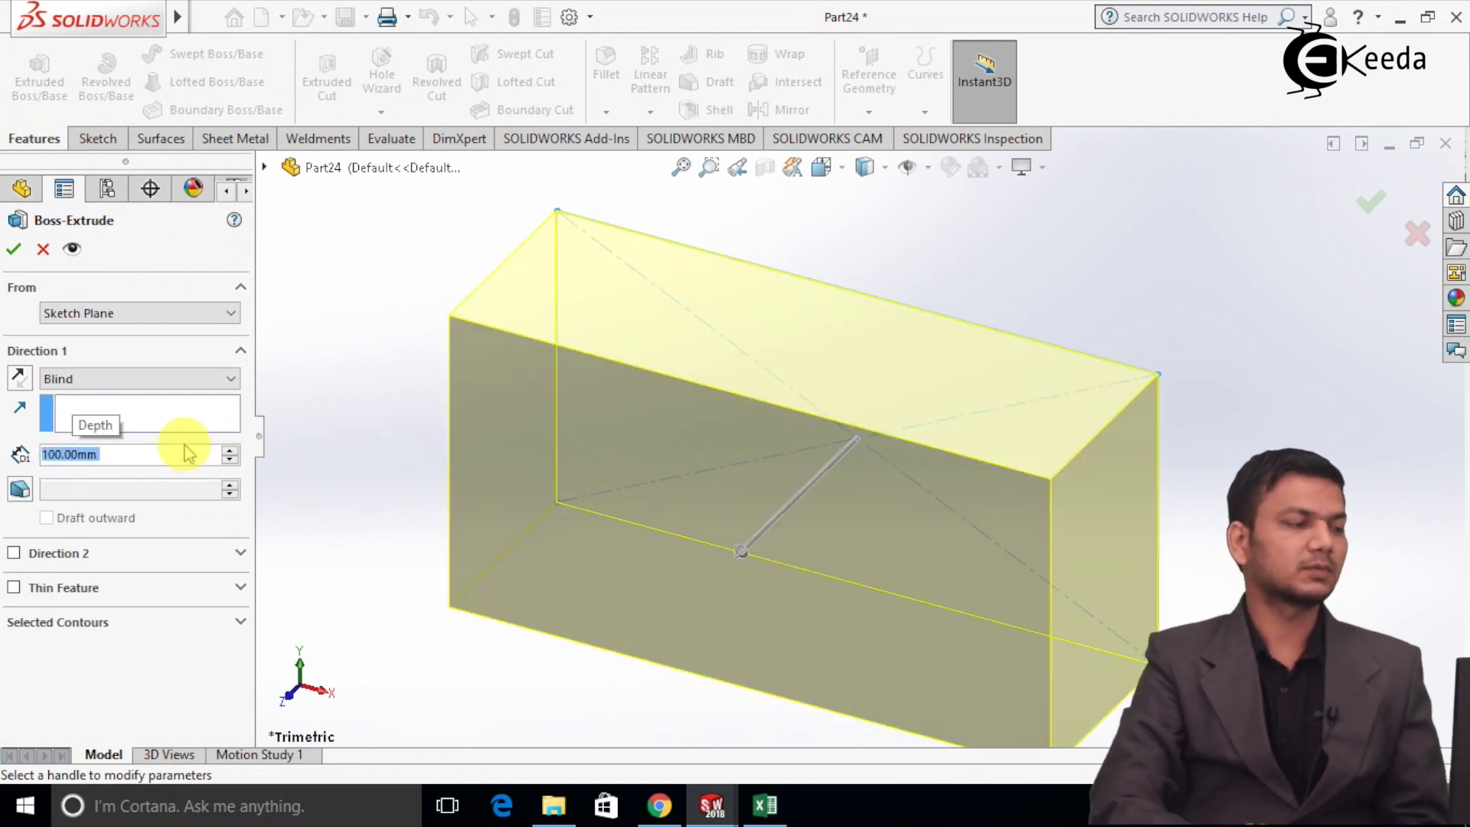
left_click(13, 250)
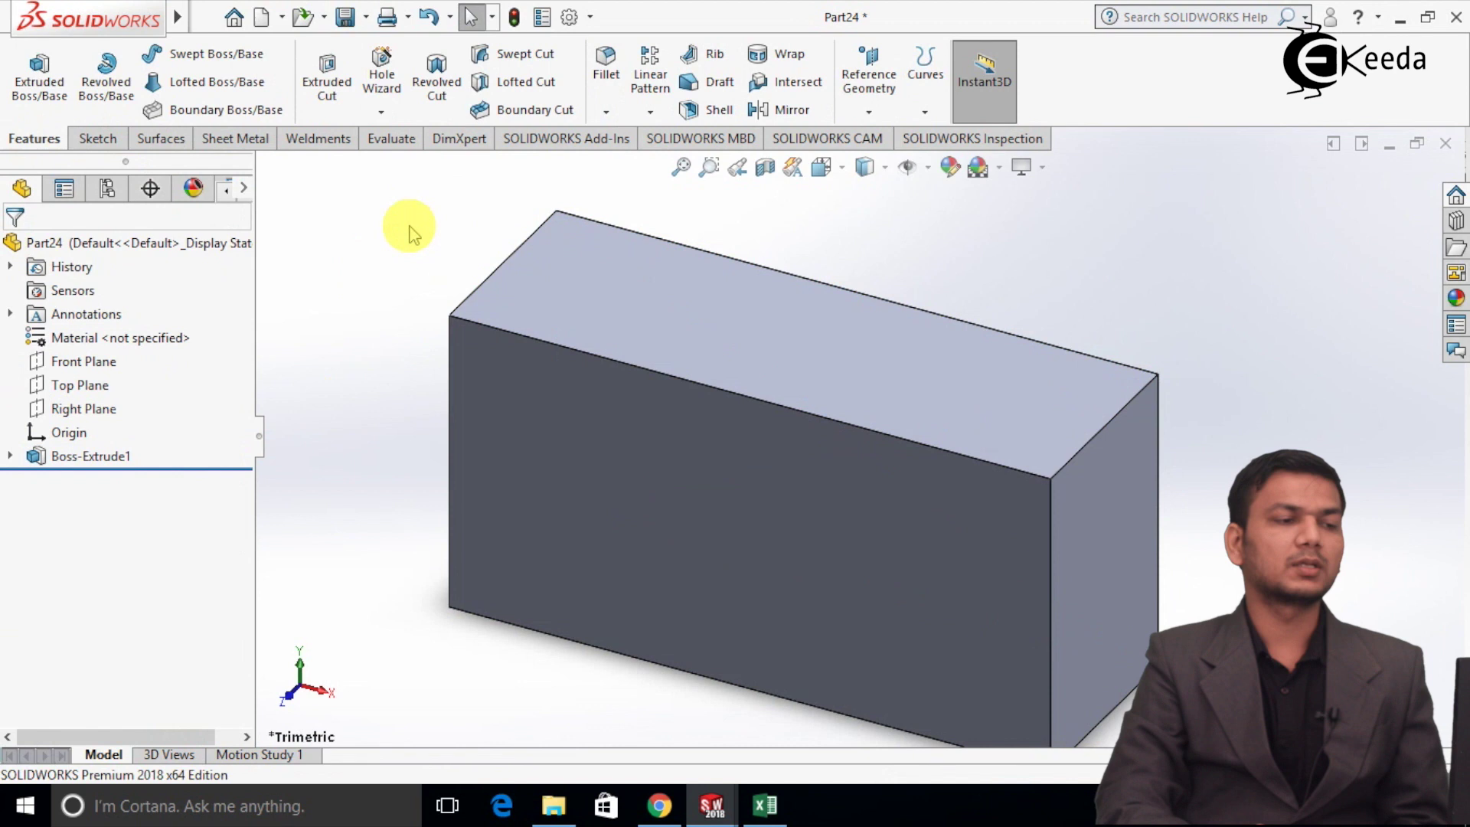
- Shell the block with 1 mm walls, removing the top face
left_click(718, 111)
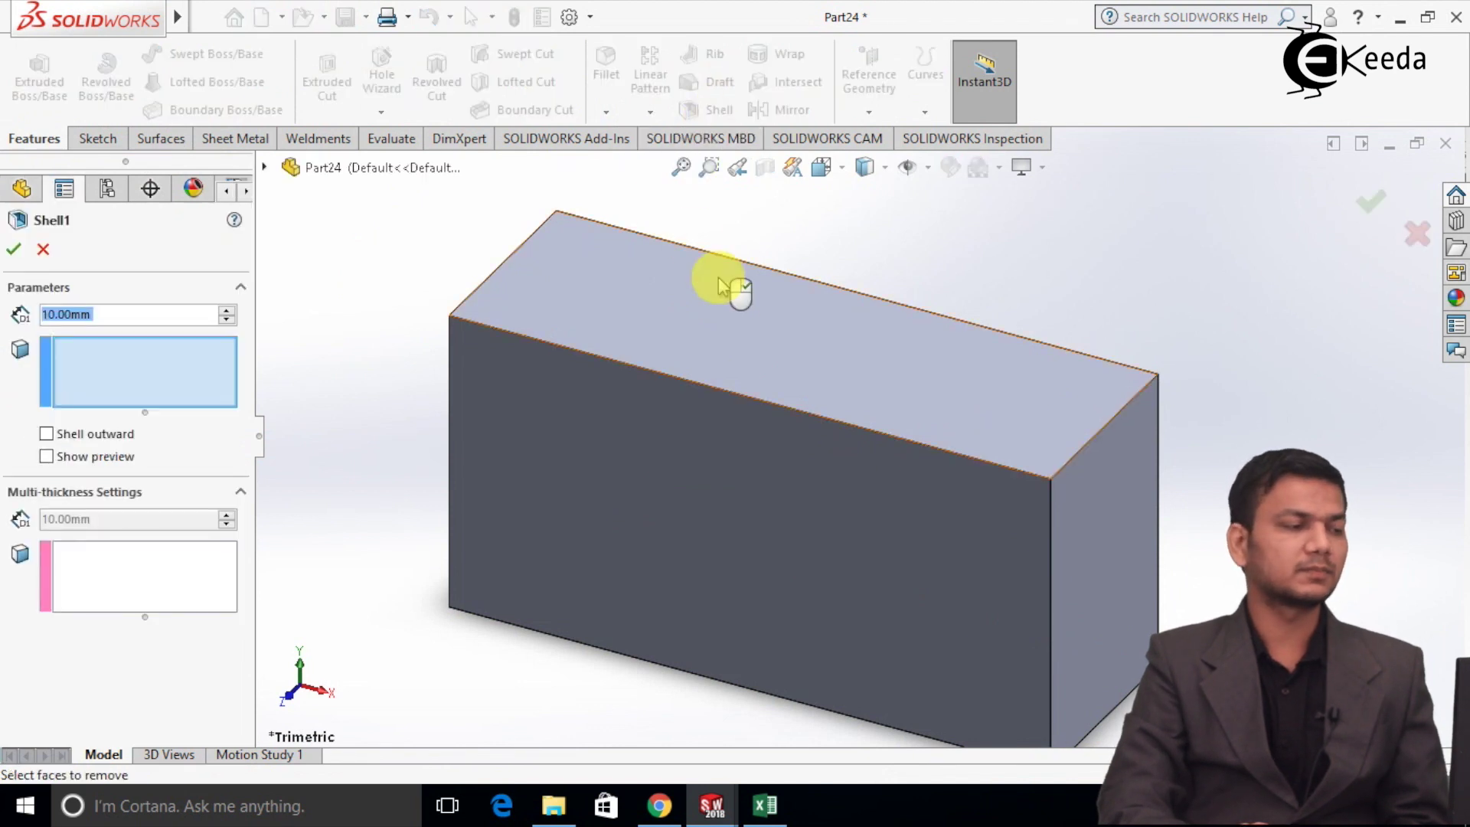
left_click(702, 322)
double_click(172, 317)
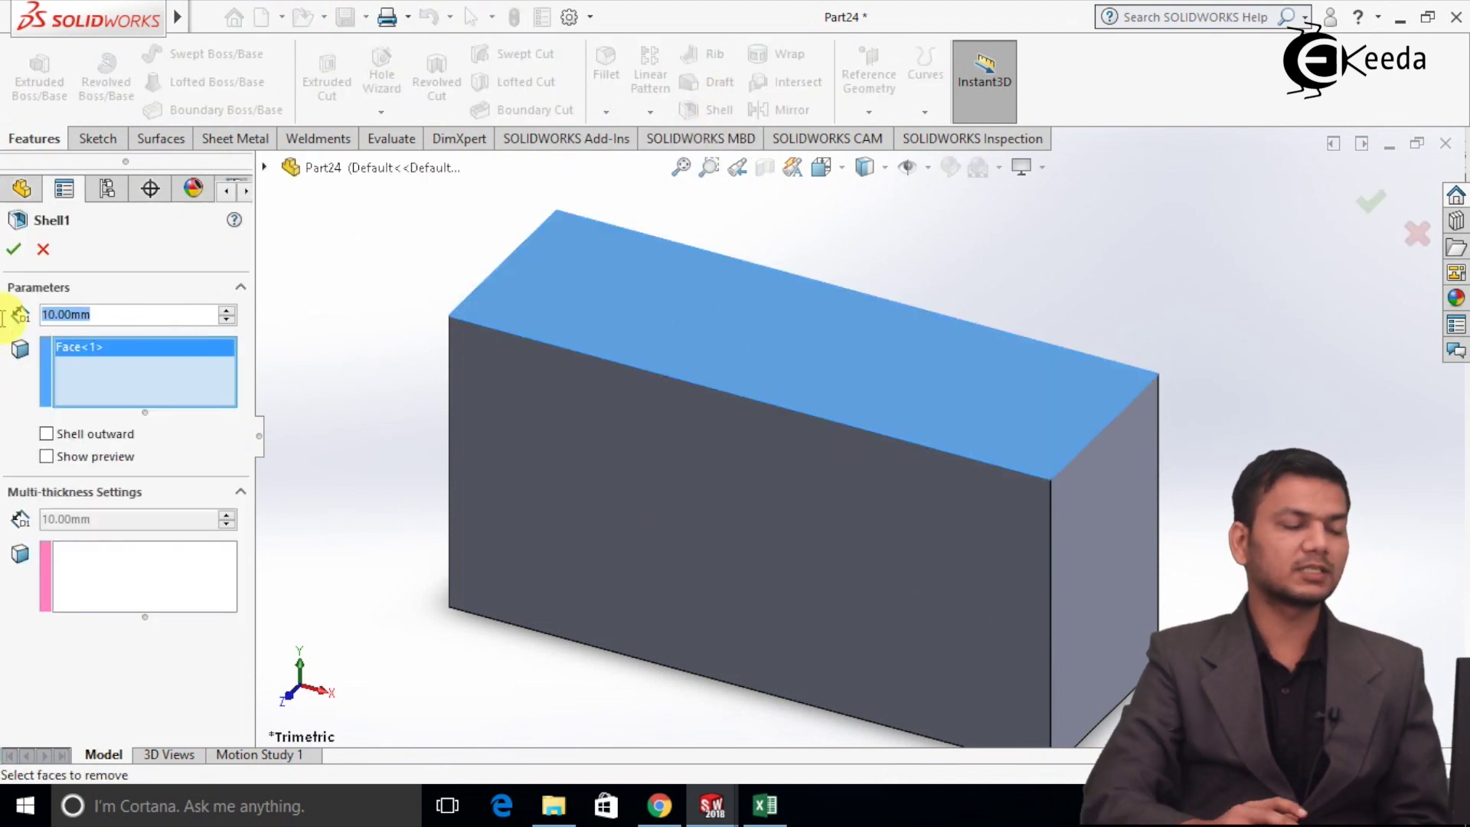
type("1")
key("Return")
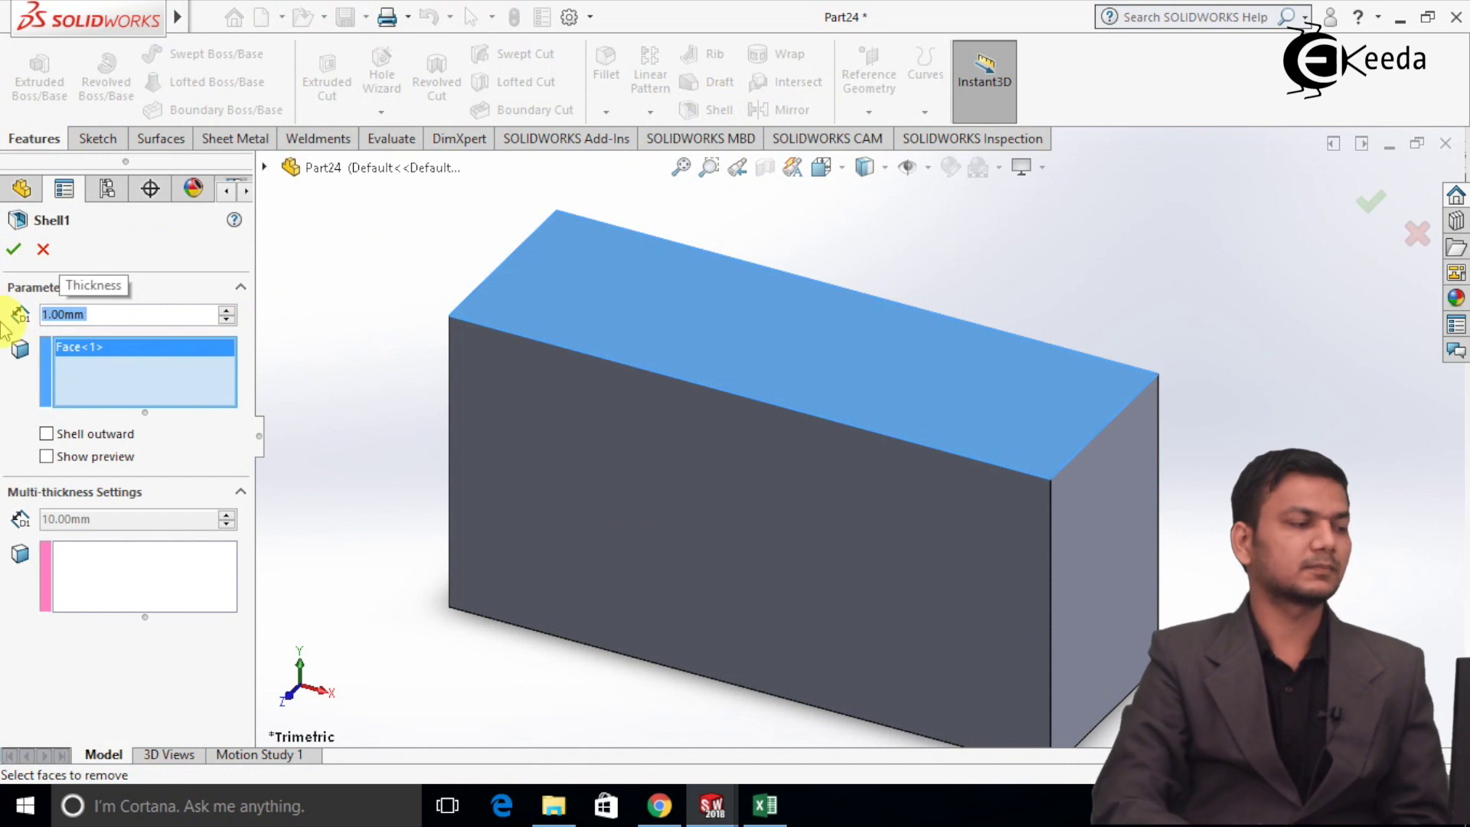
left_click(14, 250)
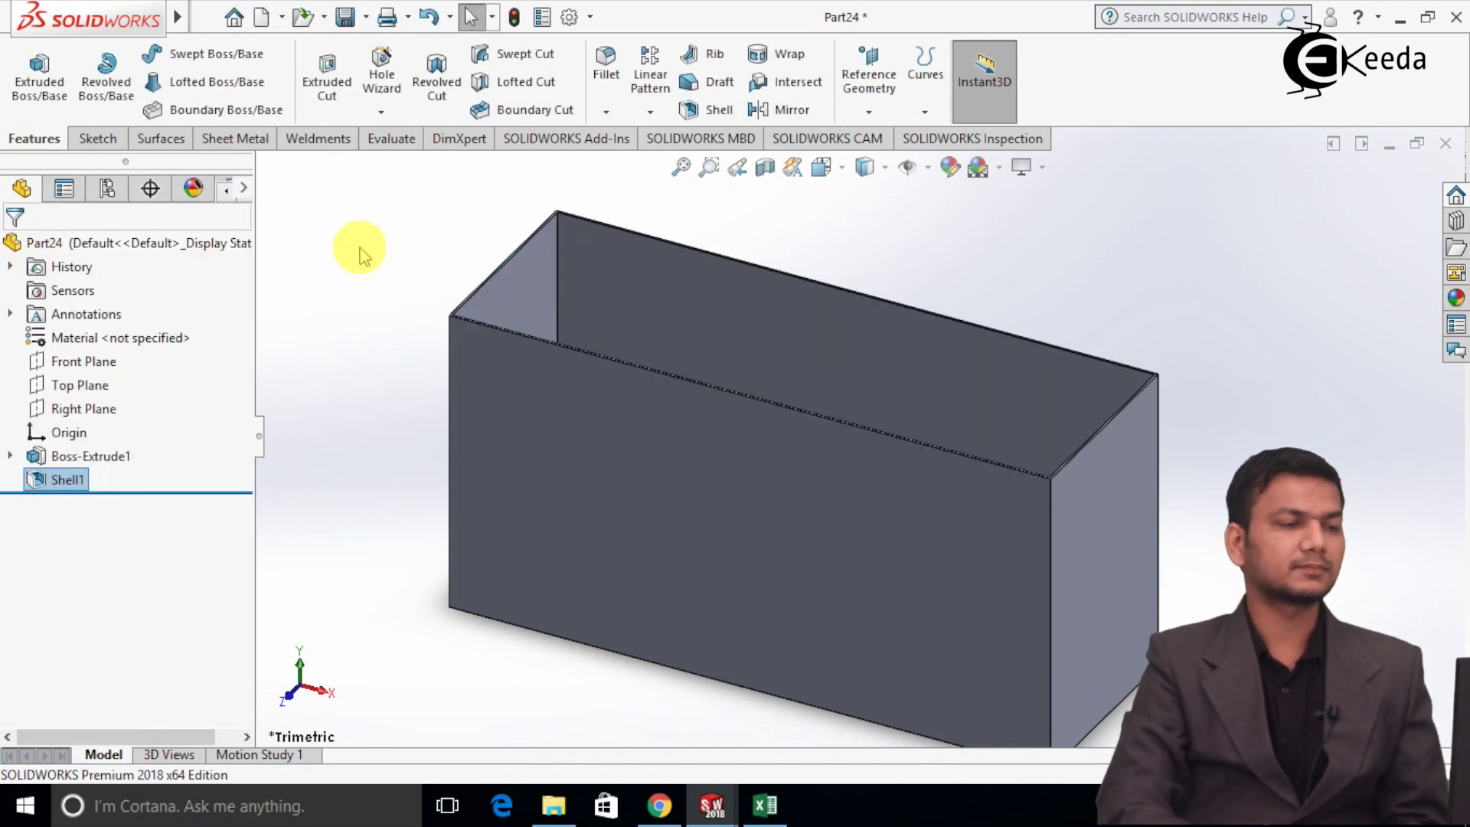
- Show the Sheet Metal tools and zoom in and out on the 1 mm shelled box
scroll(858, 436, "up", 3)
scroll(900, 289, "down", 1)
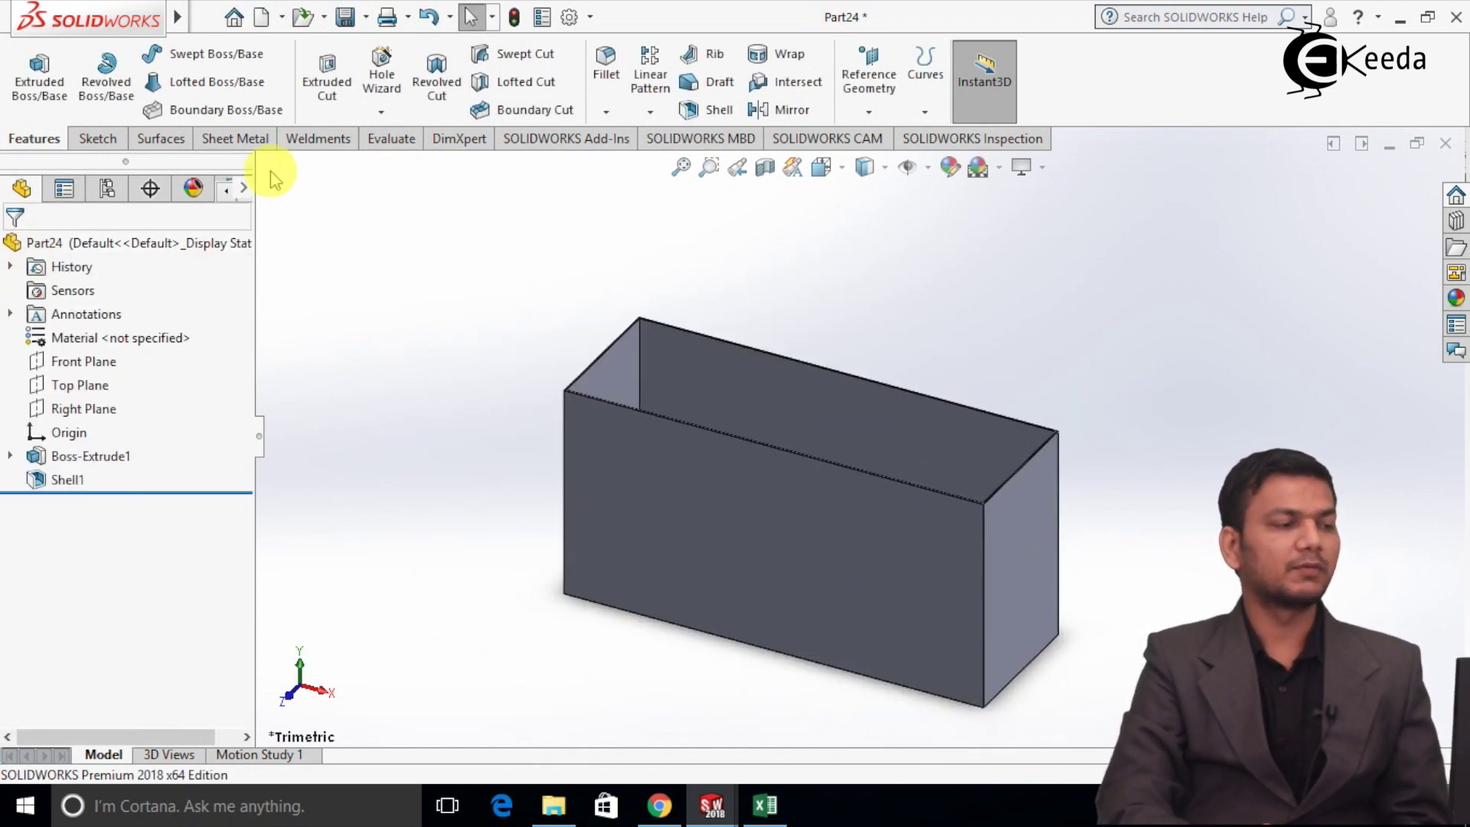
left_click(243, 141)
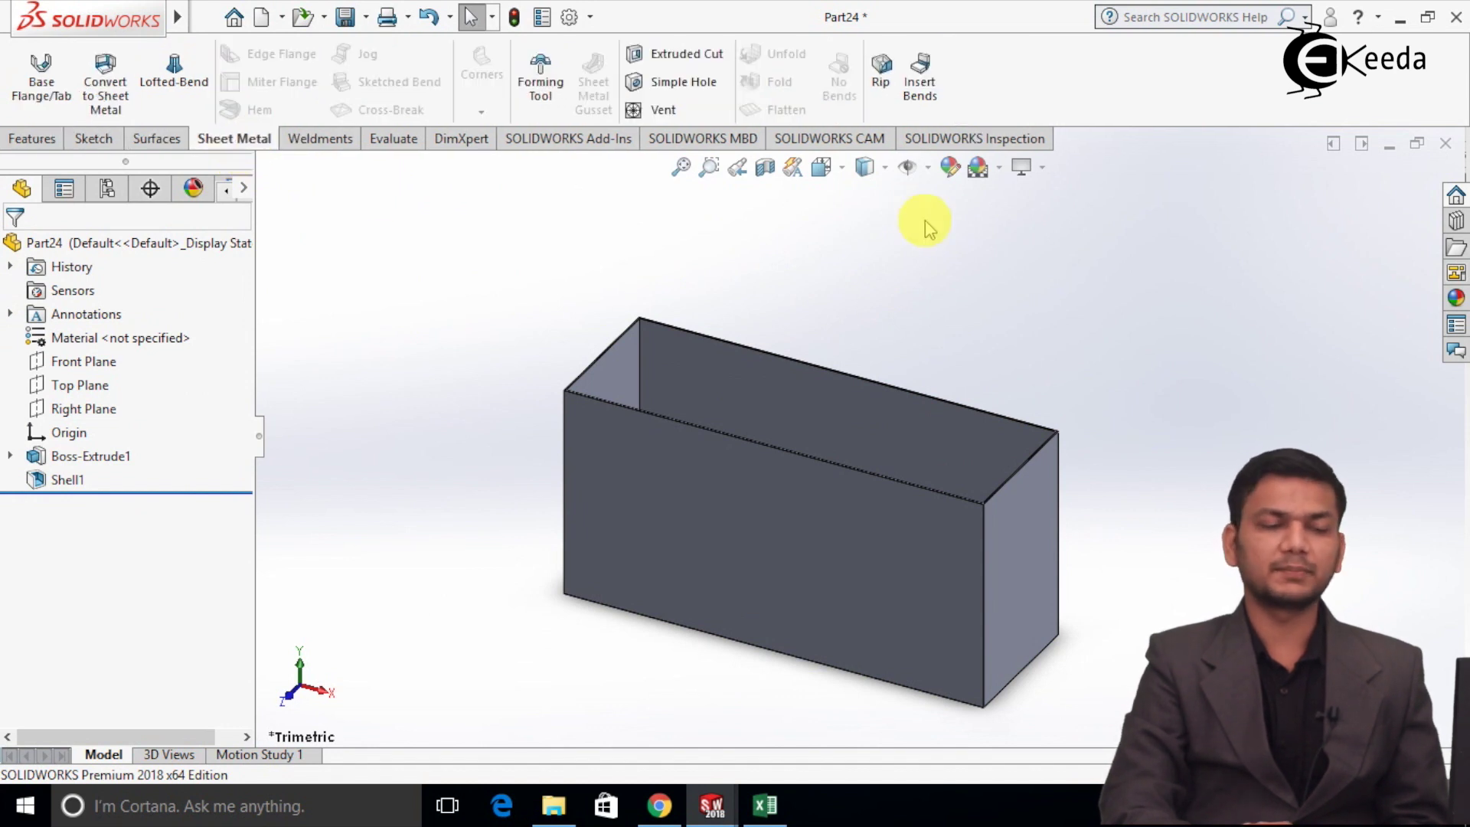
scroll(979, 544, "down", 2)
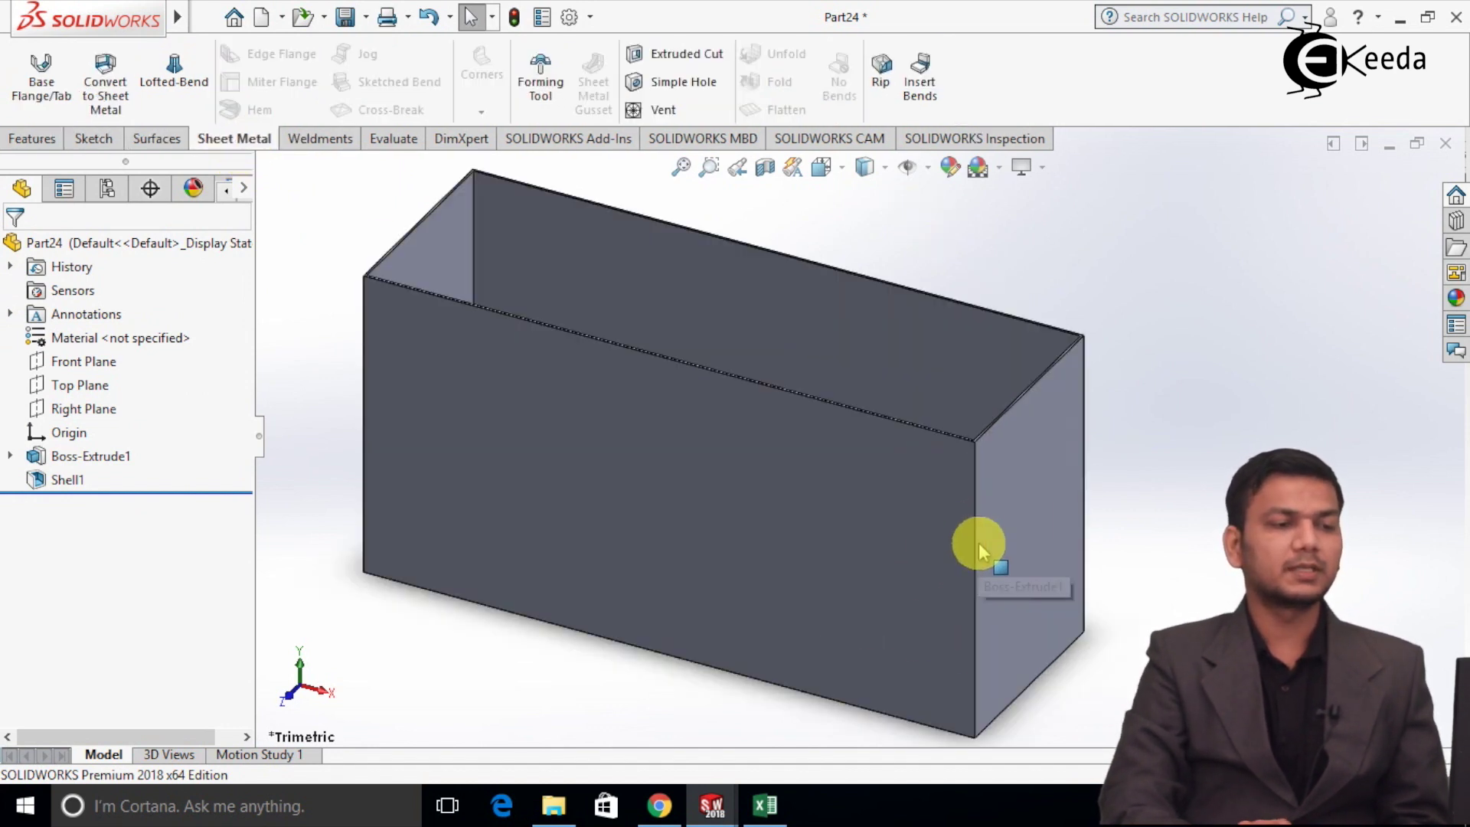
scroll(978, 494, "down", 1)
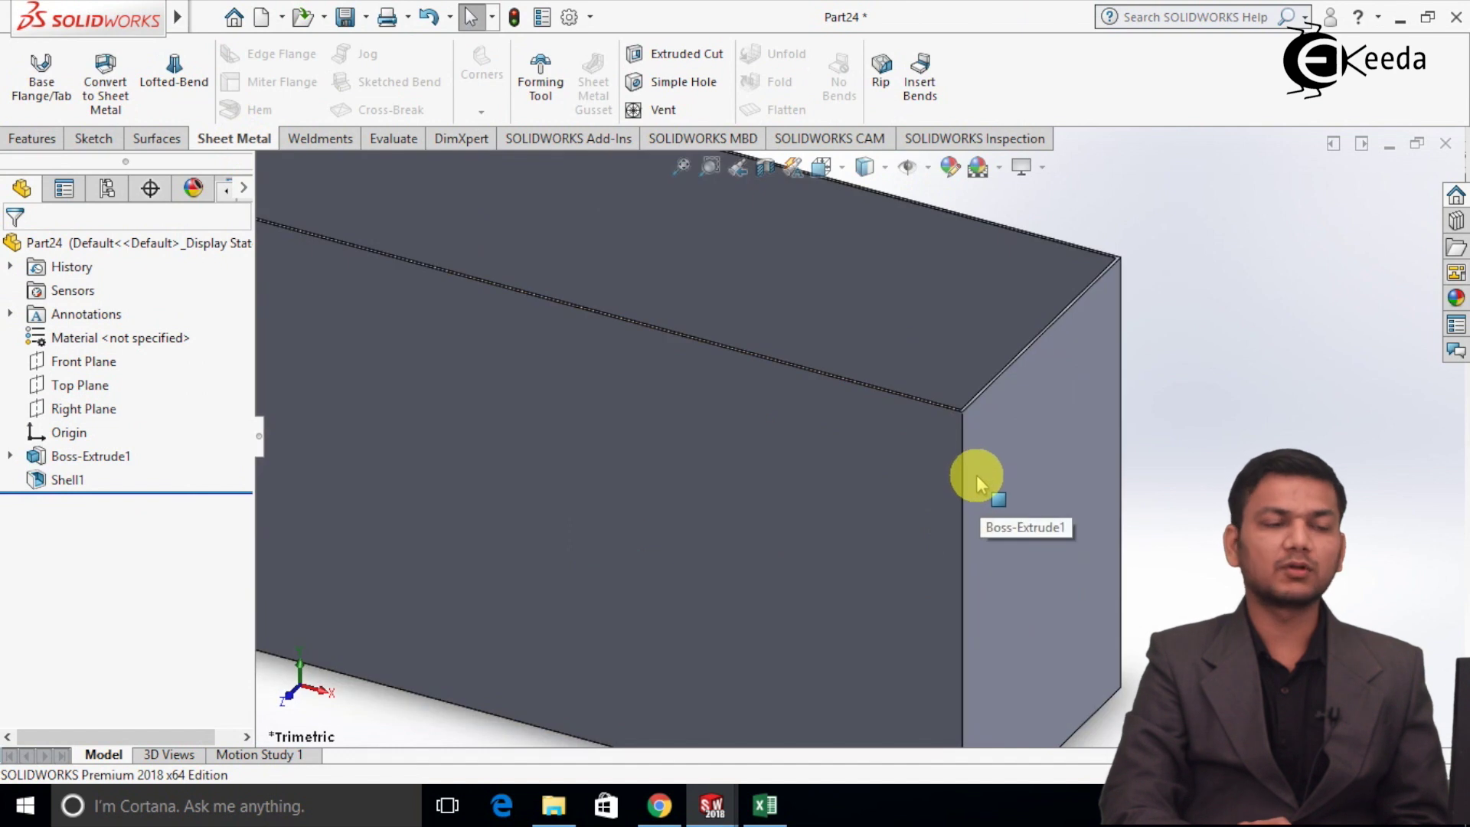
scroll(952, 512, "up", 1)
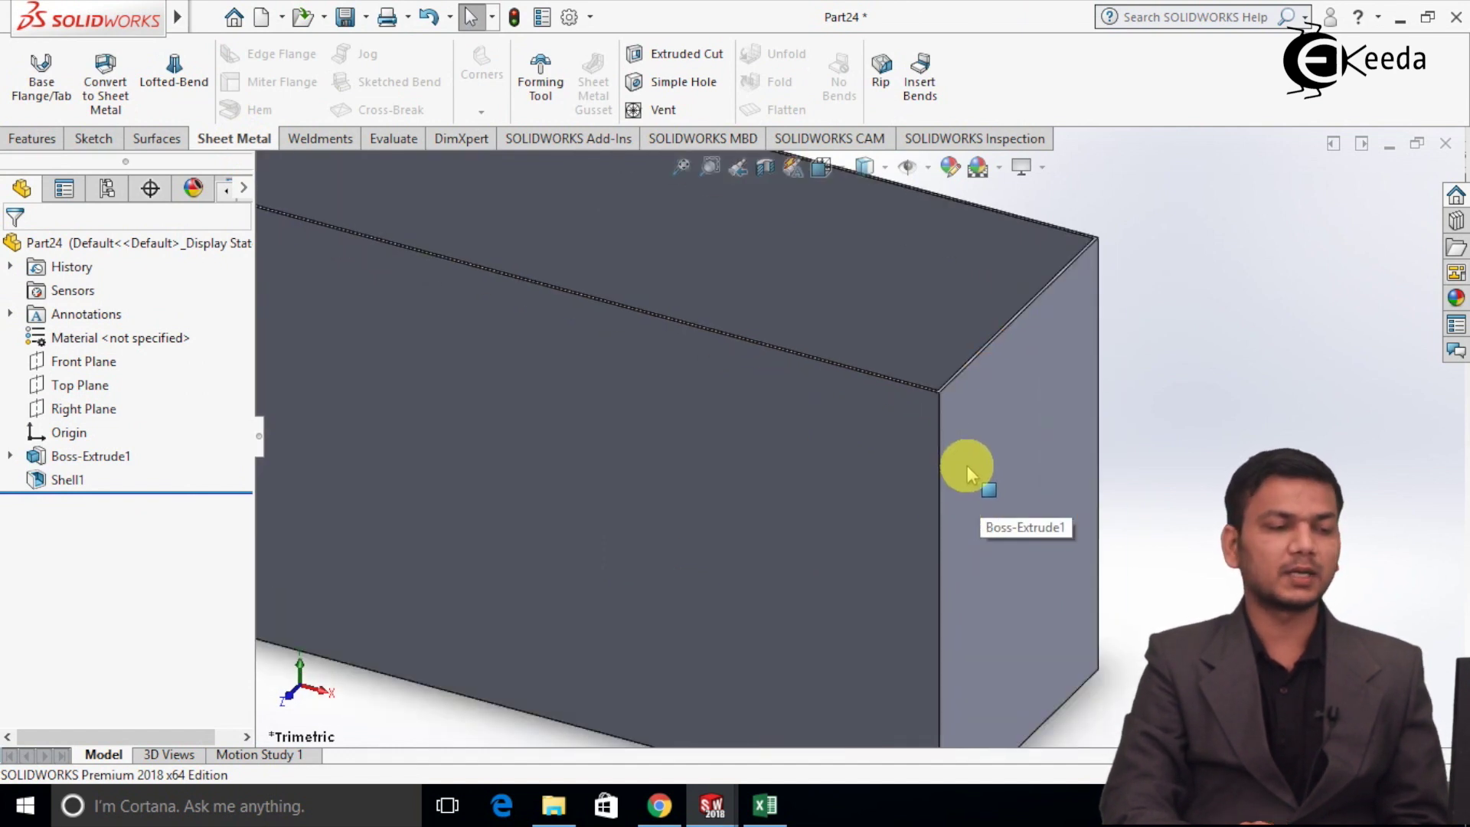
scroll(955, 479, "up", 1)
scroll(915, 494, "down", 1)
scroll(850, 498, "up", 1)
scroll(766, 498, "down", 1)
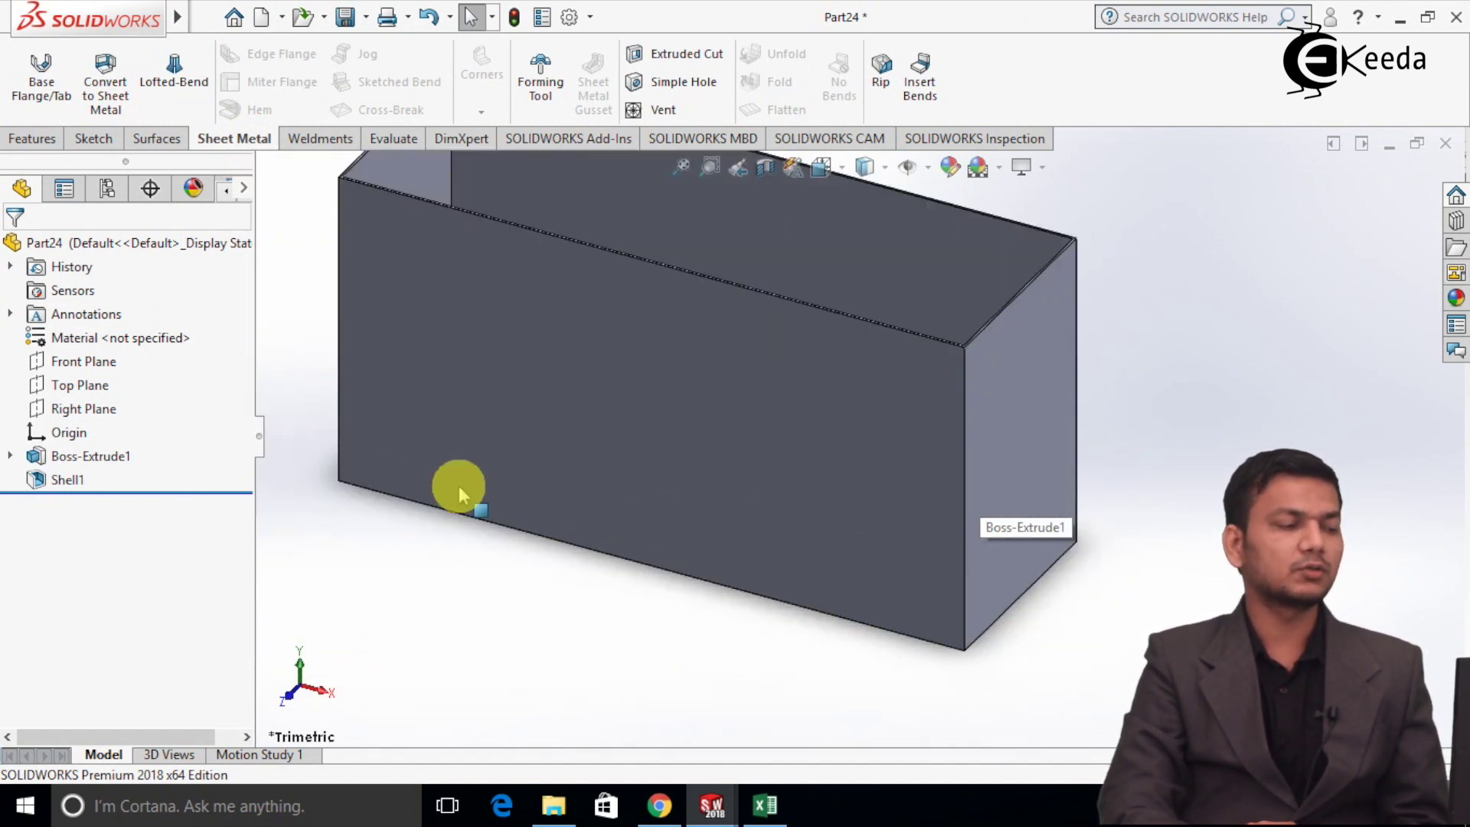
scroll(988, 360, "up", 1)
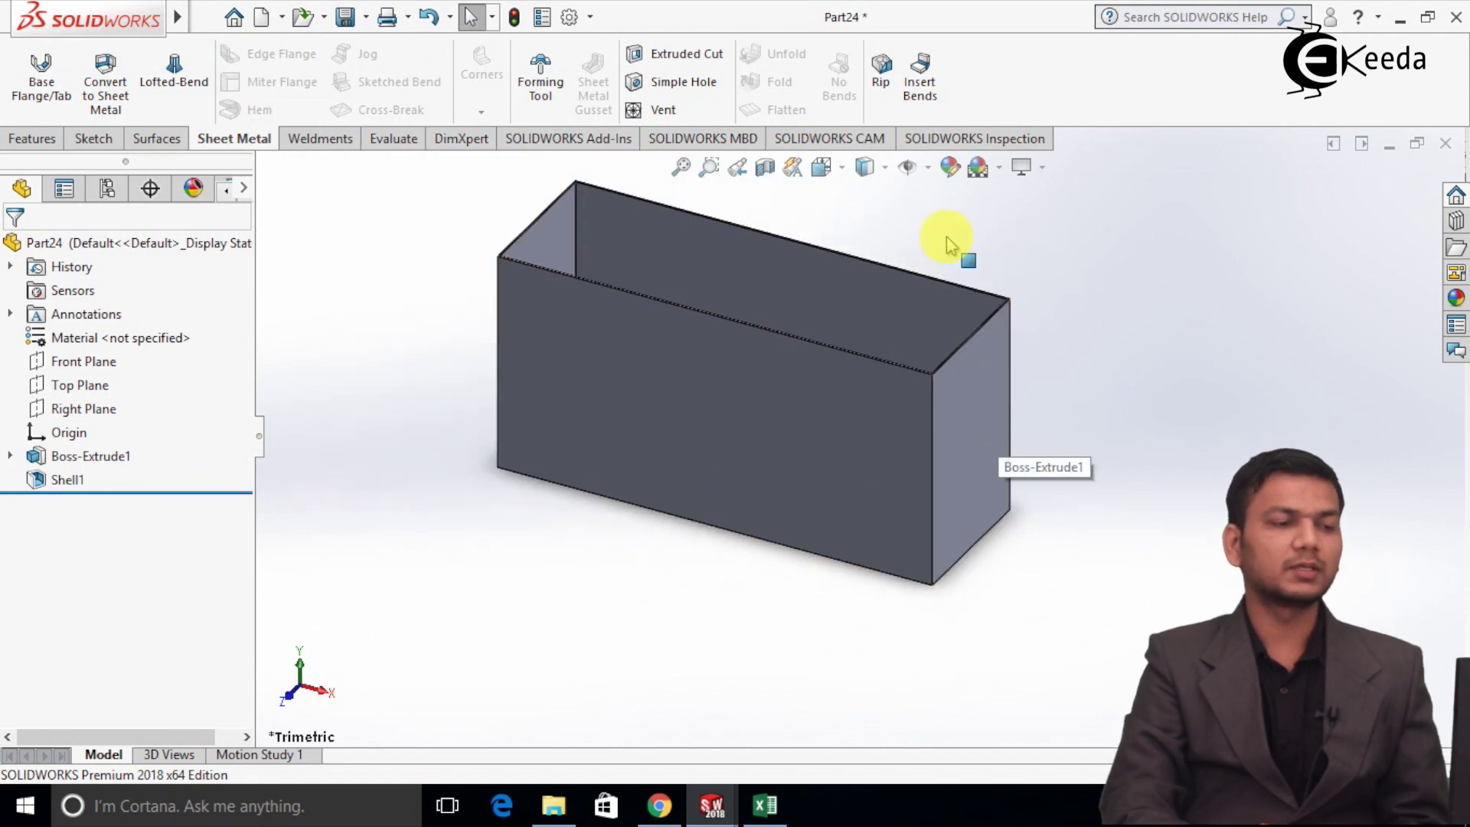
- In Insert Bends, fix the box floor and choose the four vertical corner edges to rip
left_click(933, 94)
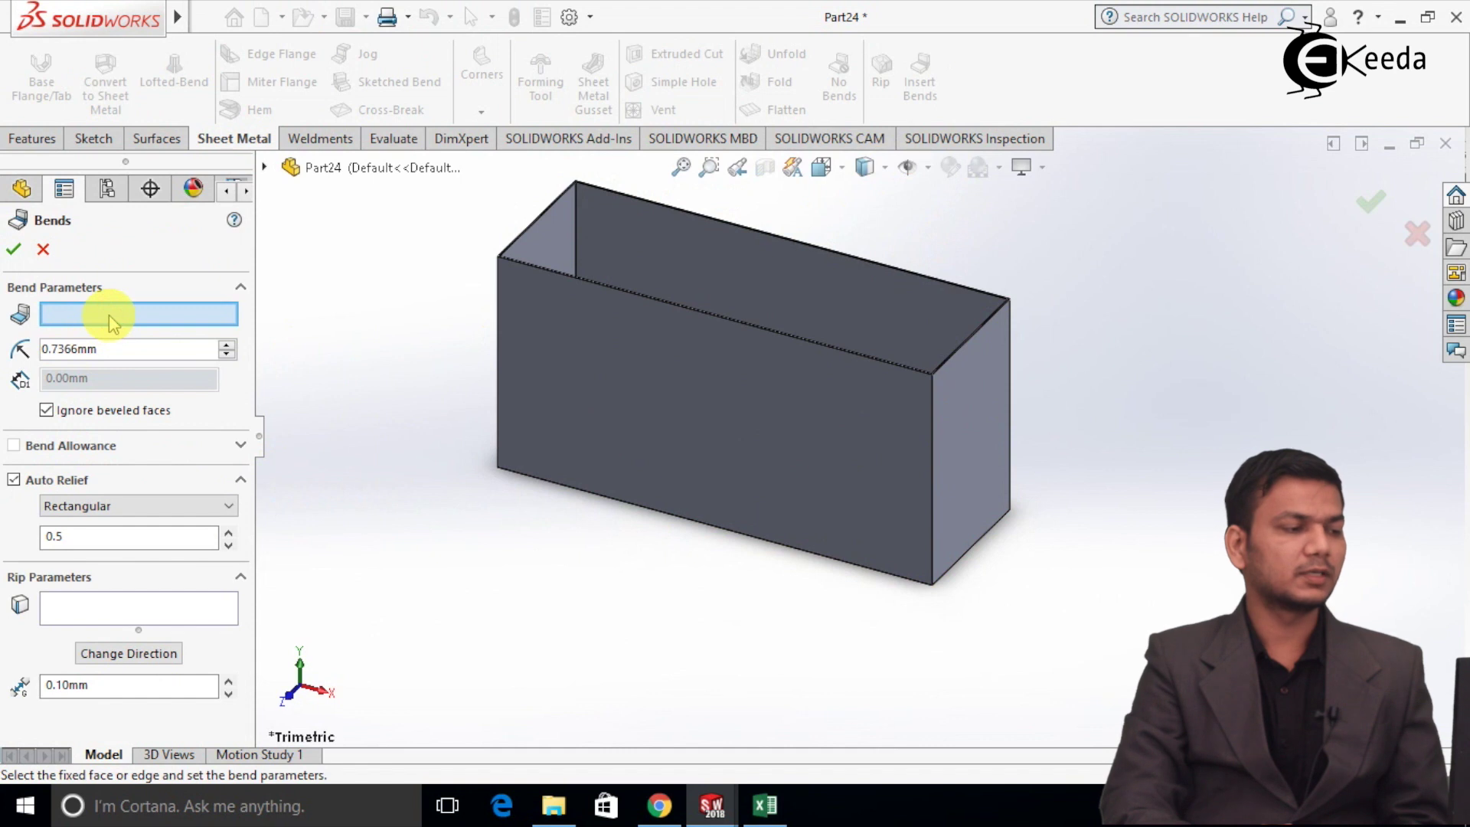
mouse_move(765, 396)
middle_mouse_down()
mouse_move(791, 461)
mouse_move(780, 420)
middle_mouse_up()
left_click(783, 421)
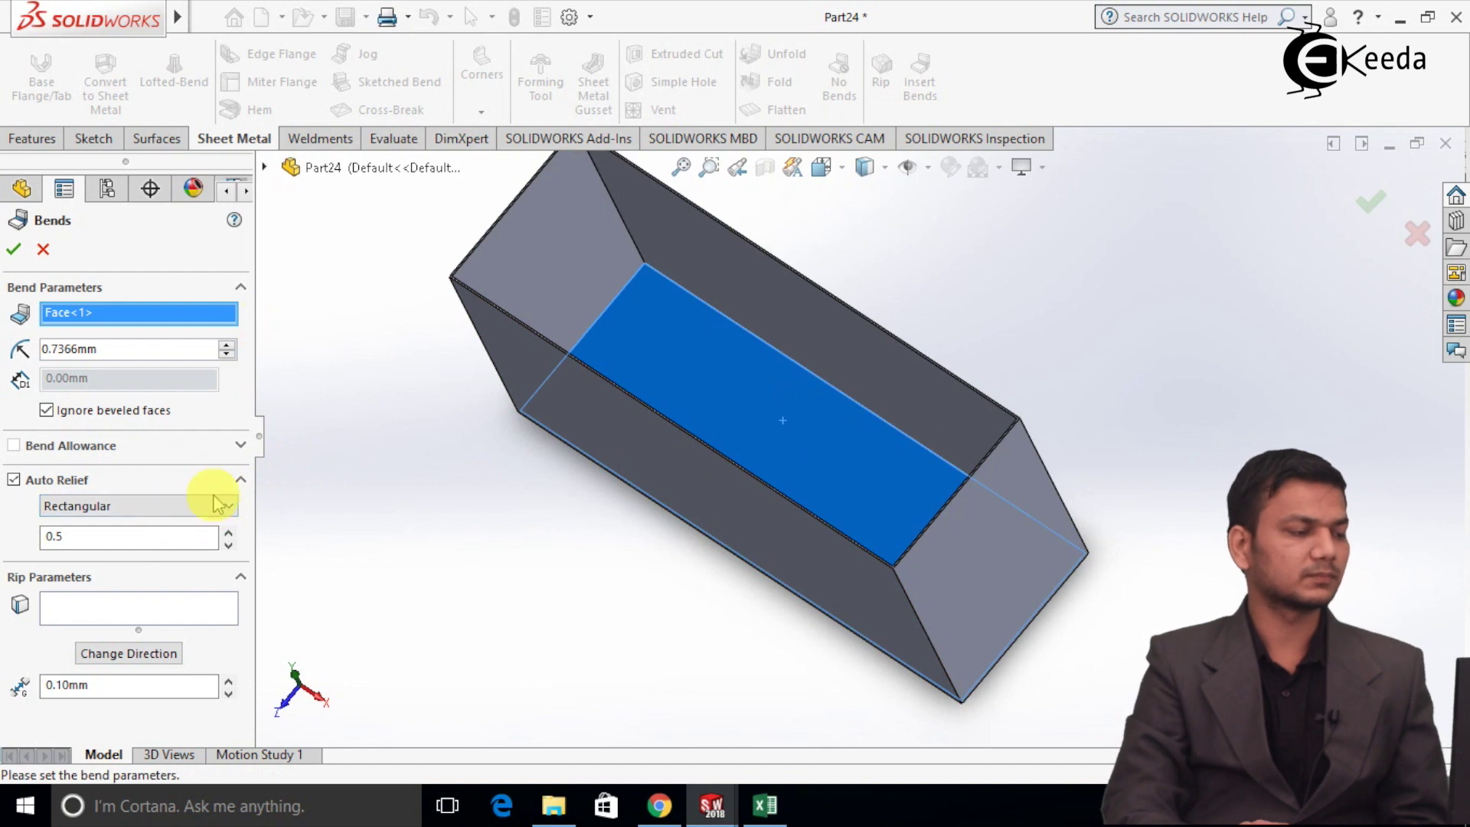
left_click(177, 615)
middle_click_drag(334, 585, 985, 571)
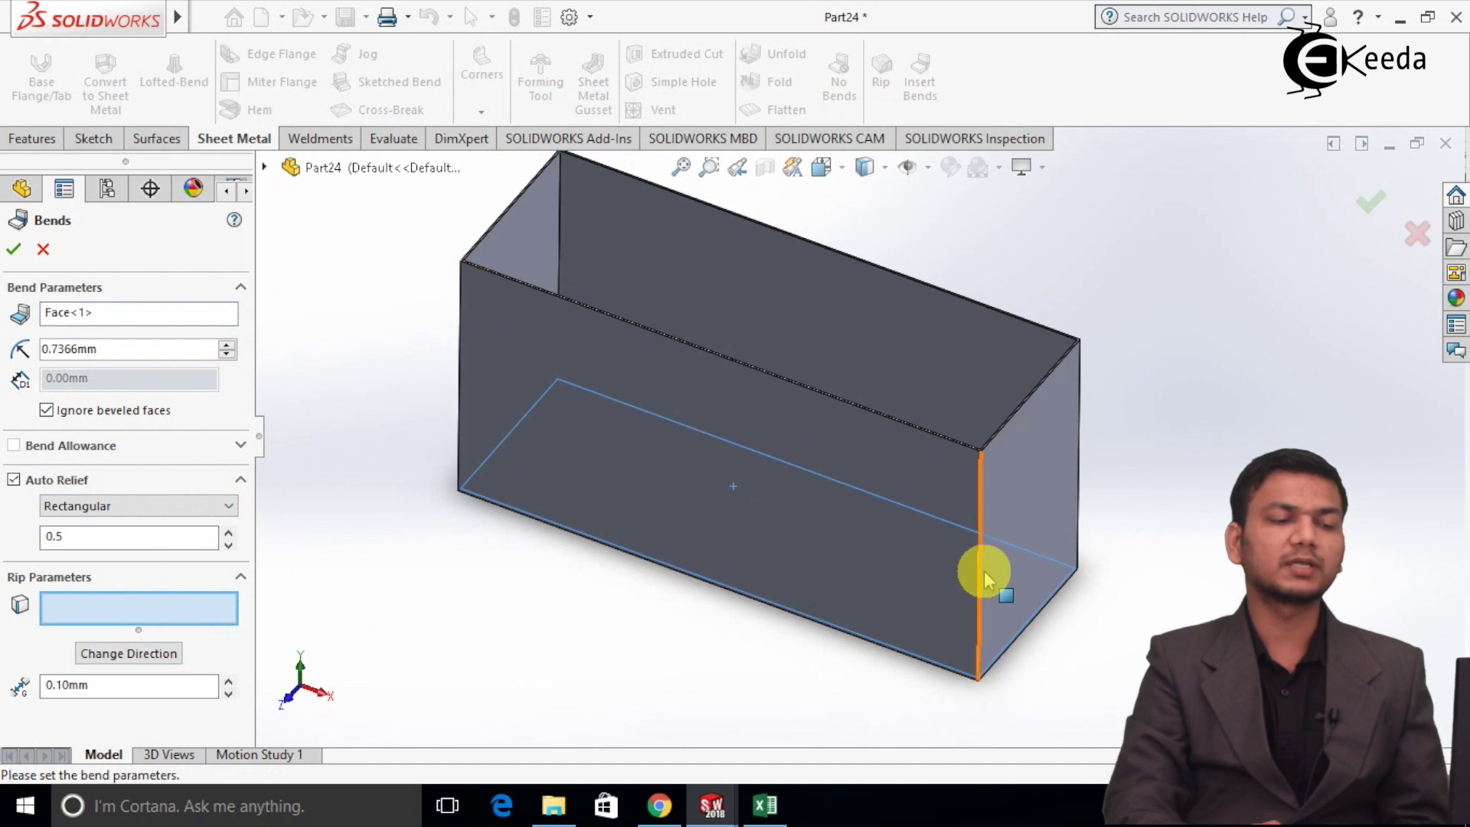
left_click(982, 485)
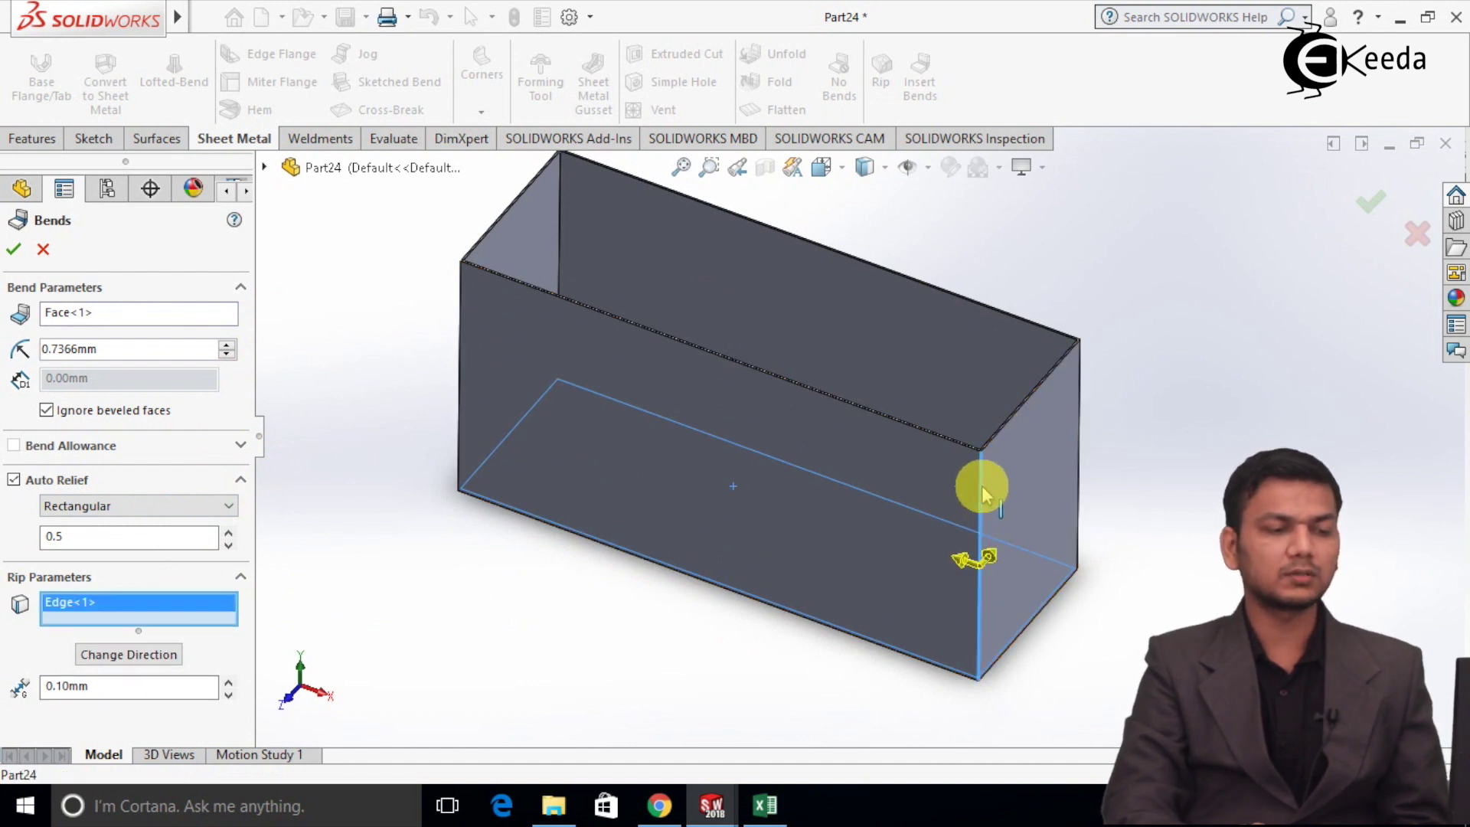
left_click(1081, 436)
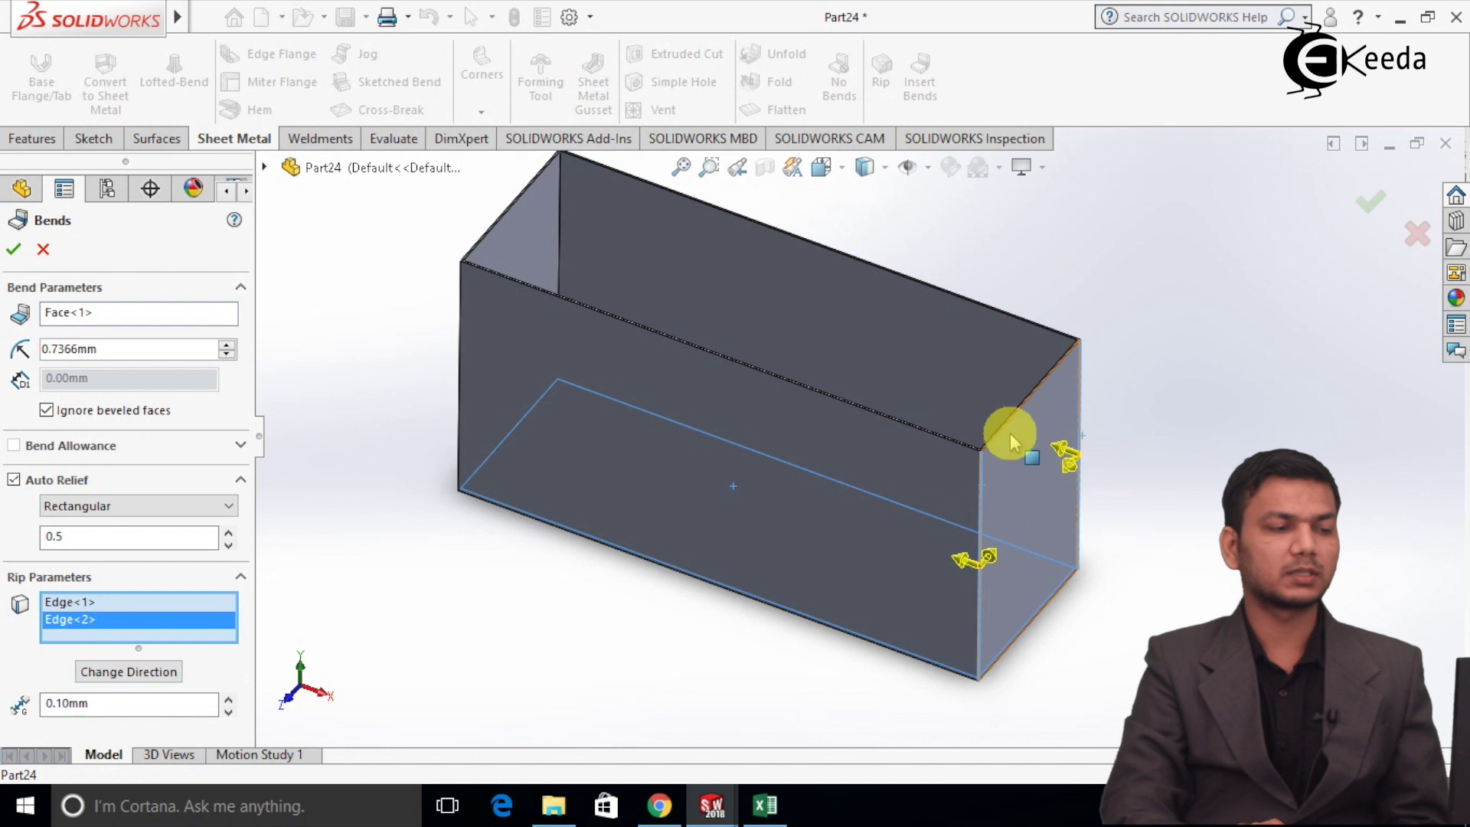
left_click(559, 228)
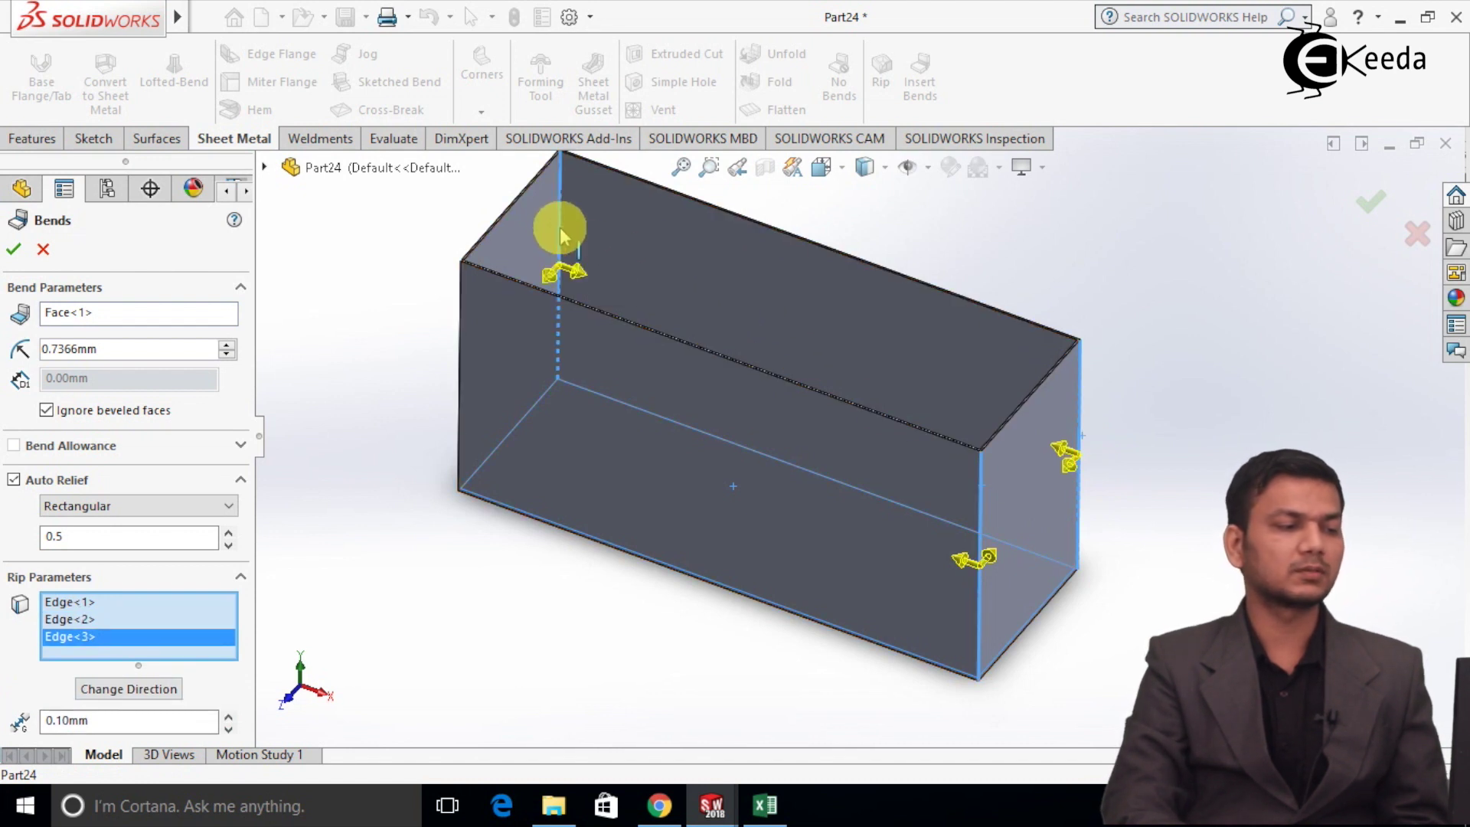
left_click(462, 356)
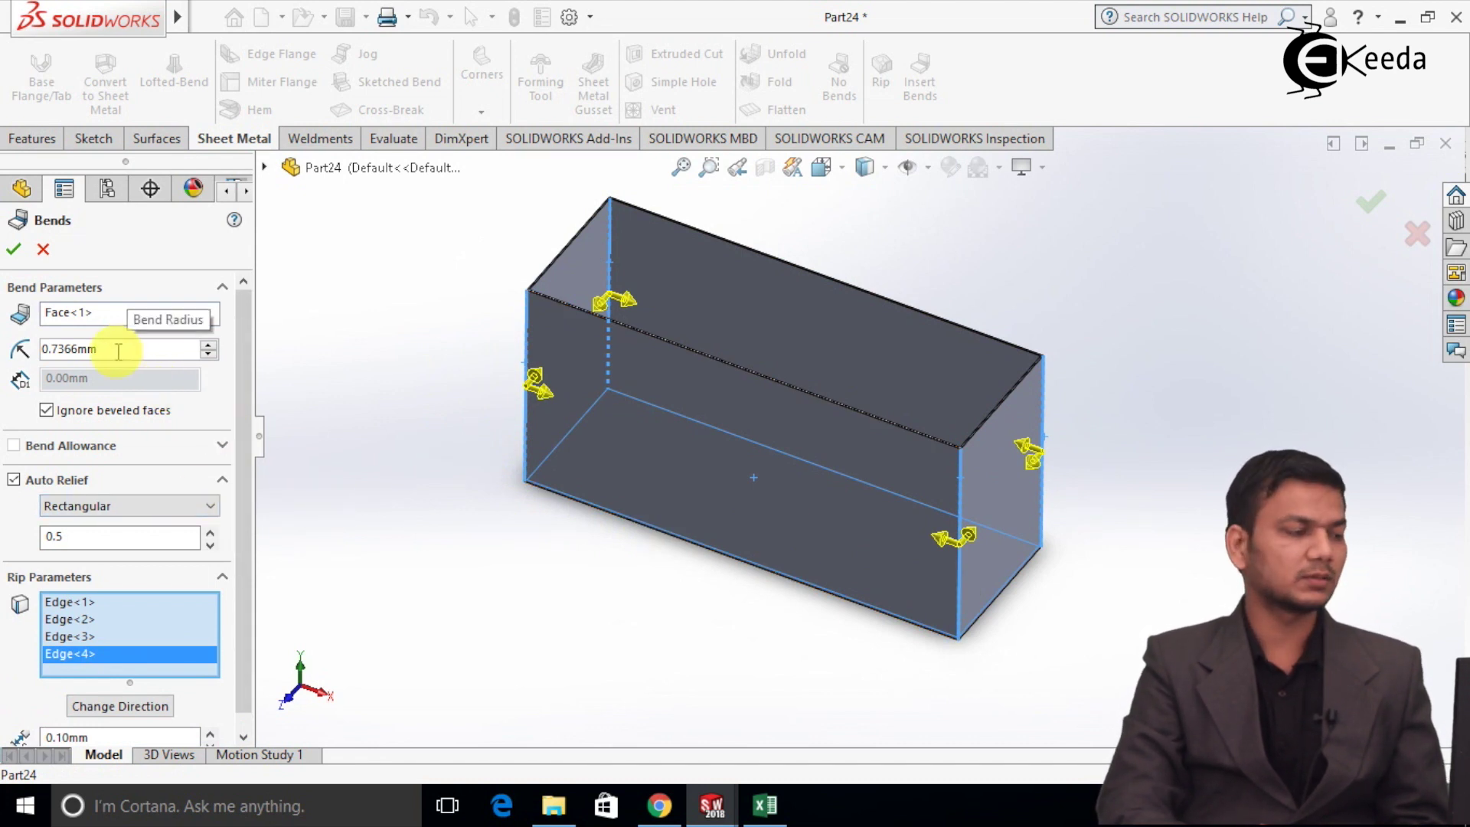
- Set a 1.00 mm bend radius and a 0.50 mm rip gap
double_click(119, 351)
type("1")
key("Return")
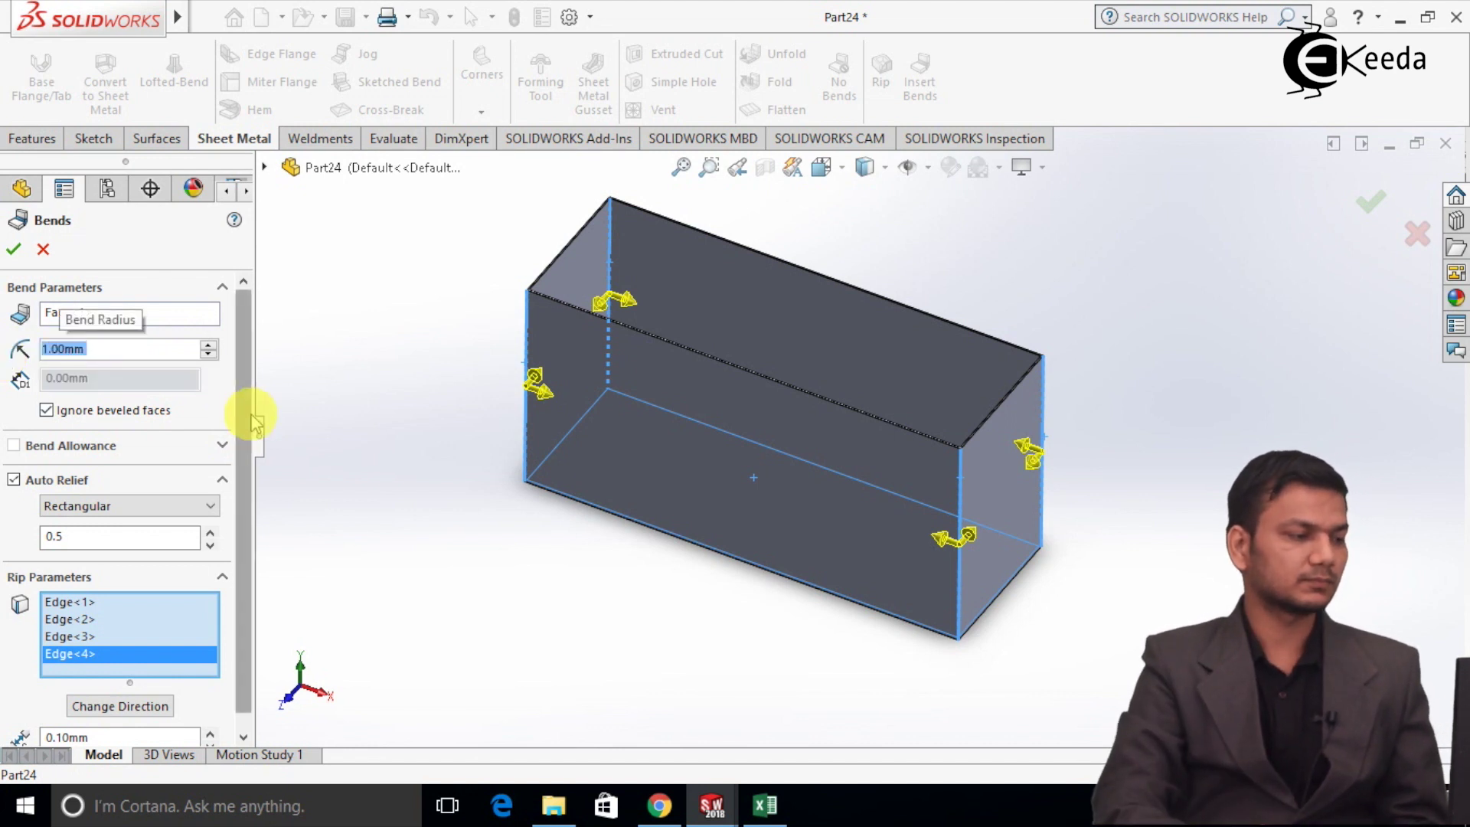
scroll(242, 389, "down", 1)
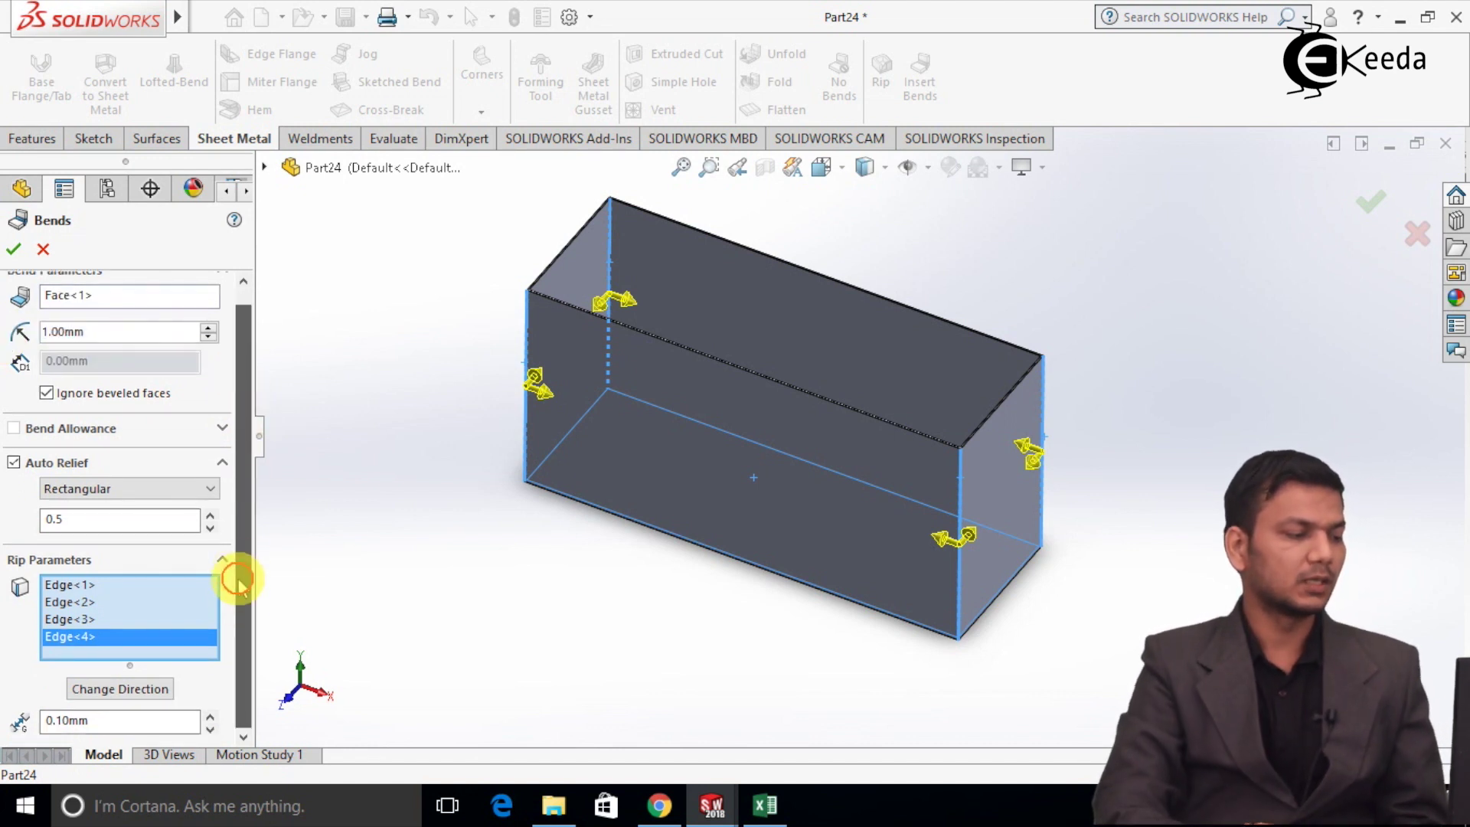
double_click(112, 720)
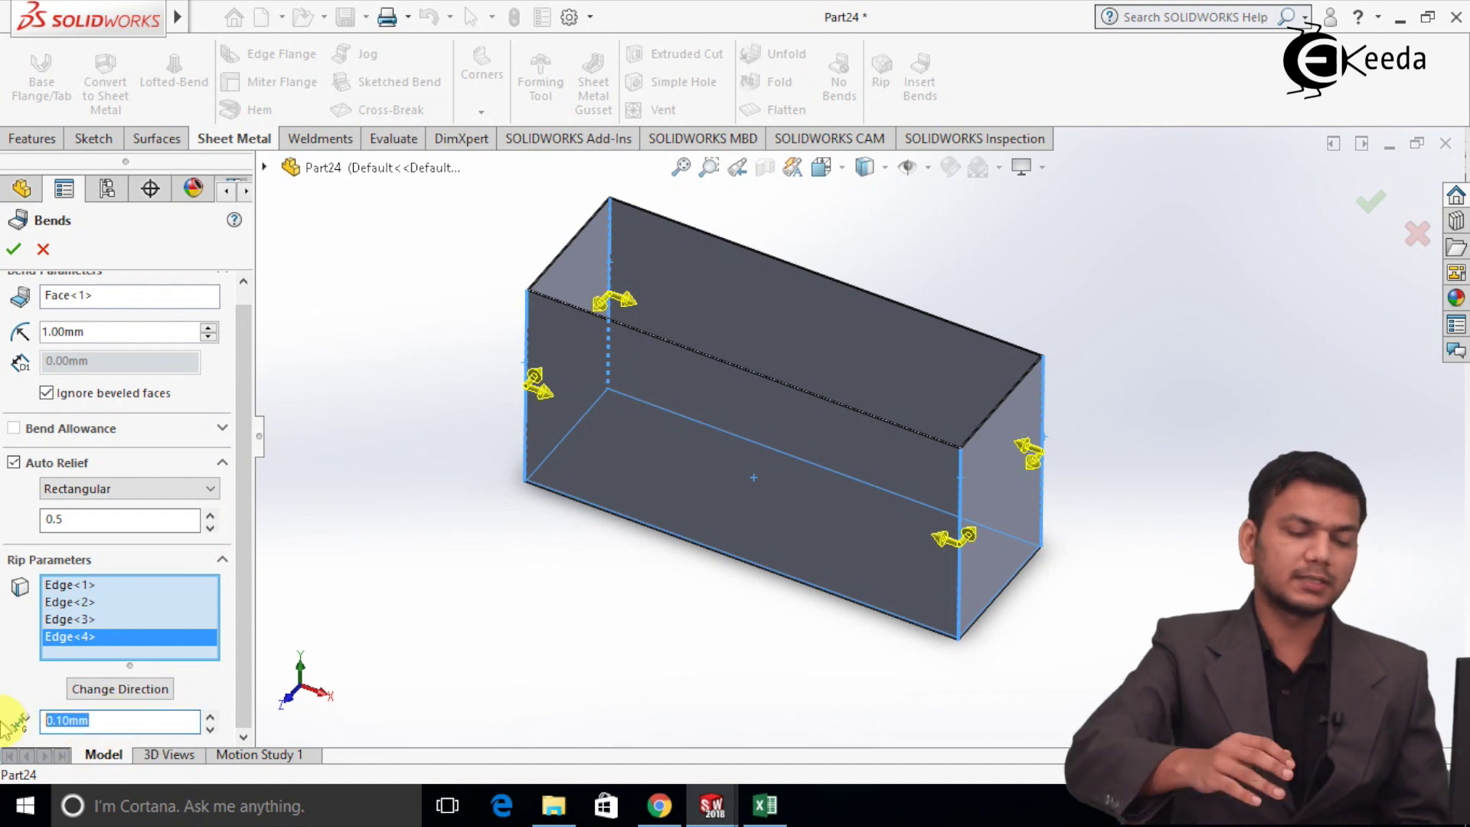
type("0.")
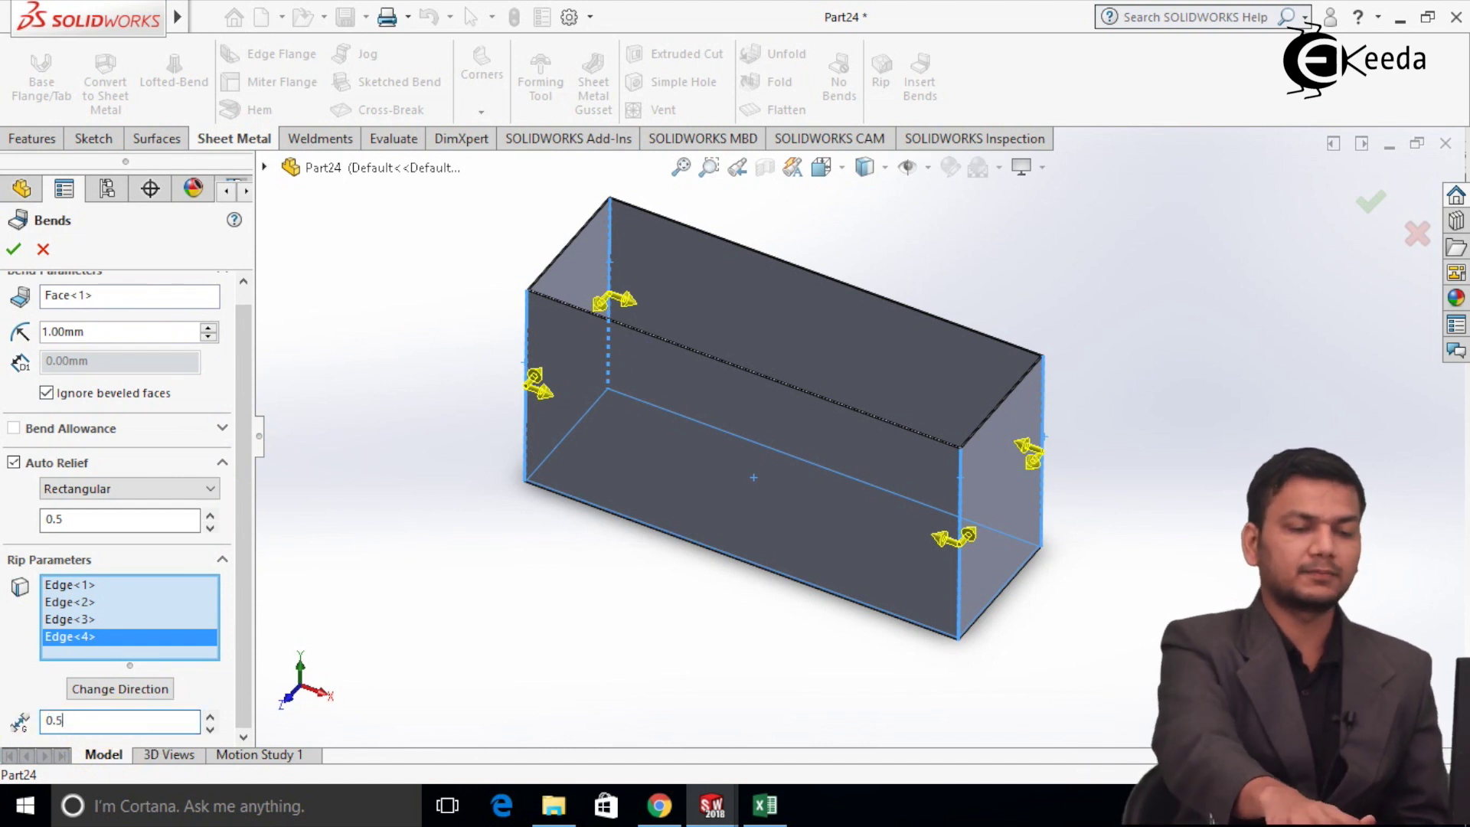
type("5")
key("Return")
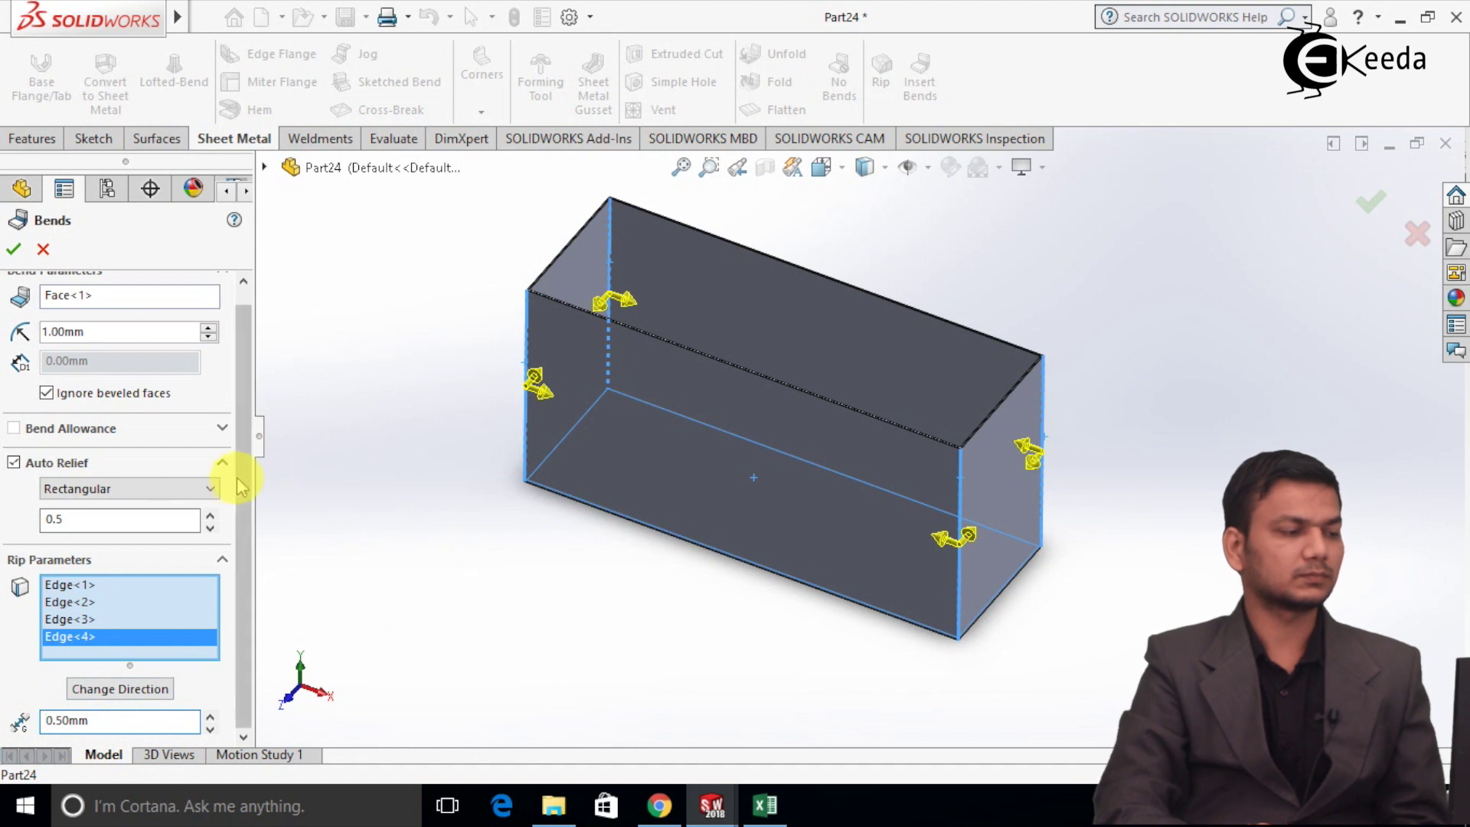
scroll(241, 436, "up", 1)
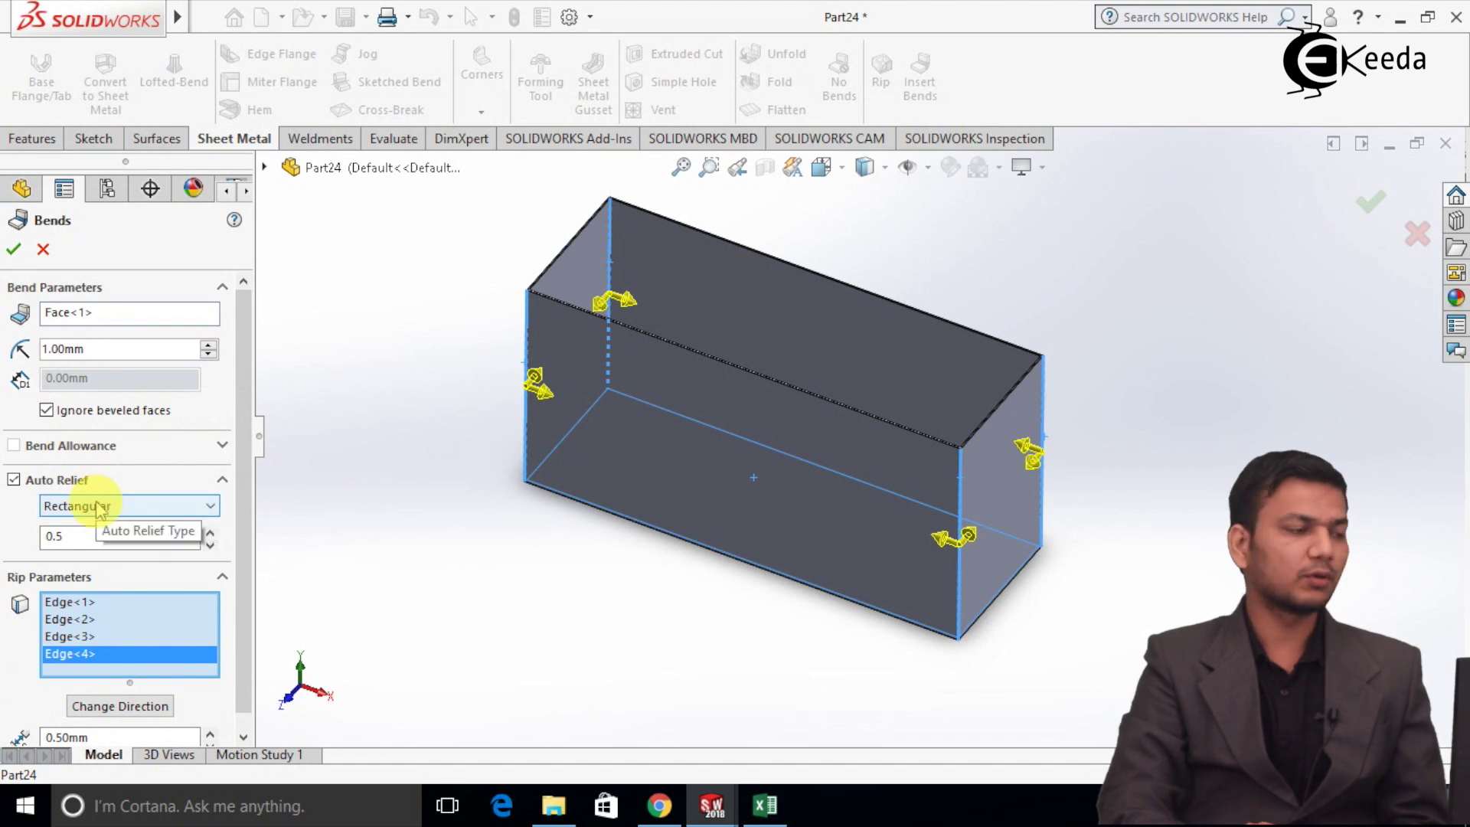
- Apply the bends and acknowledge the auto relief cuts message
left_click(22, 255)
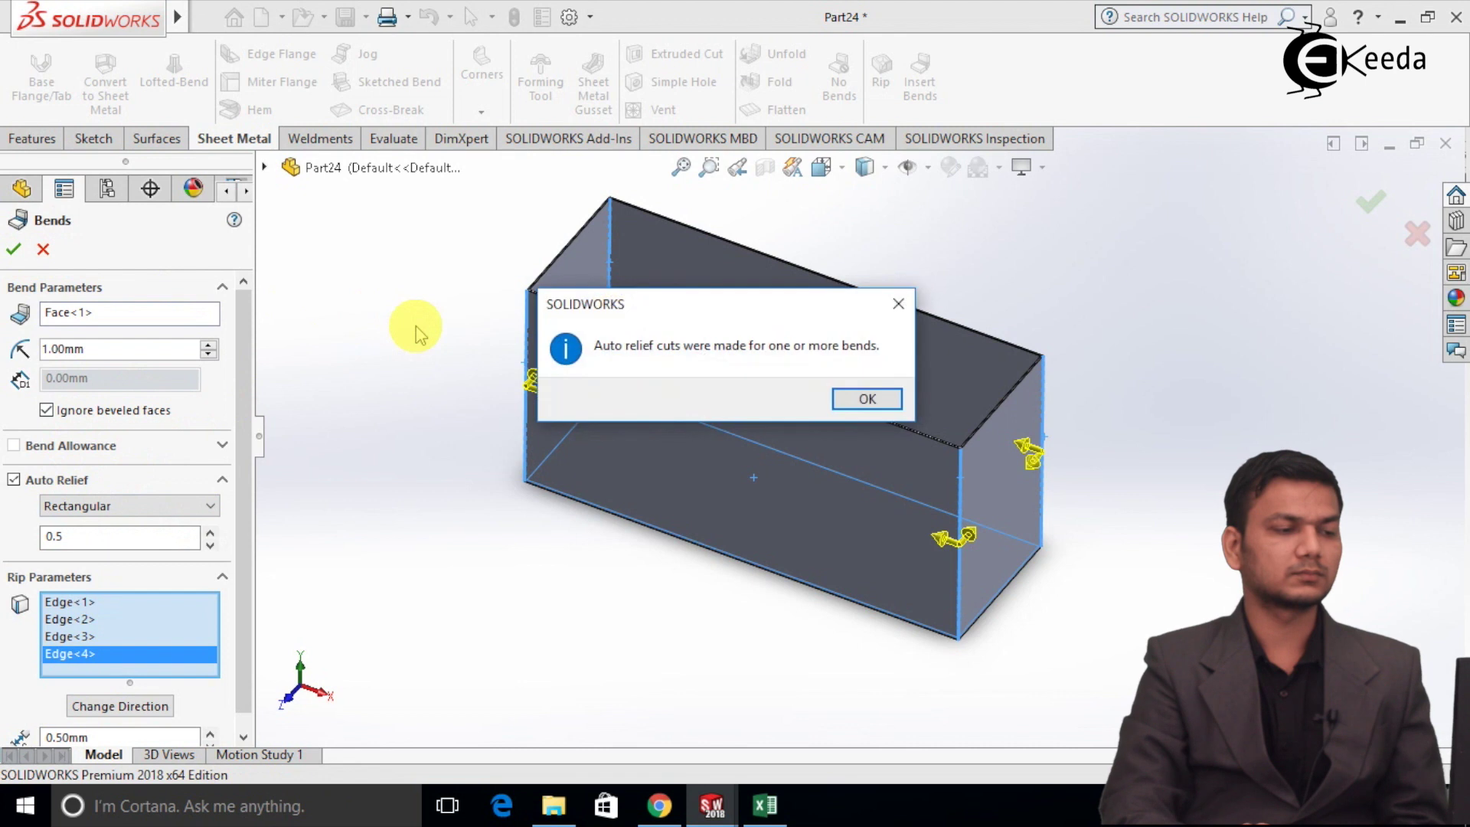
left_click(860, 396)
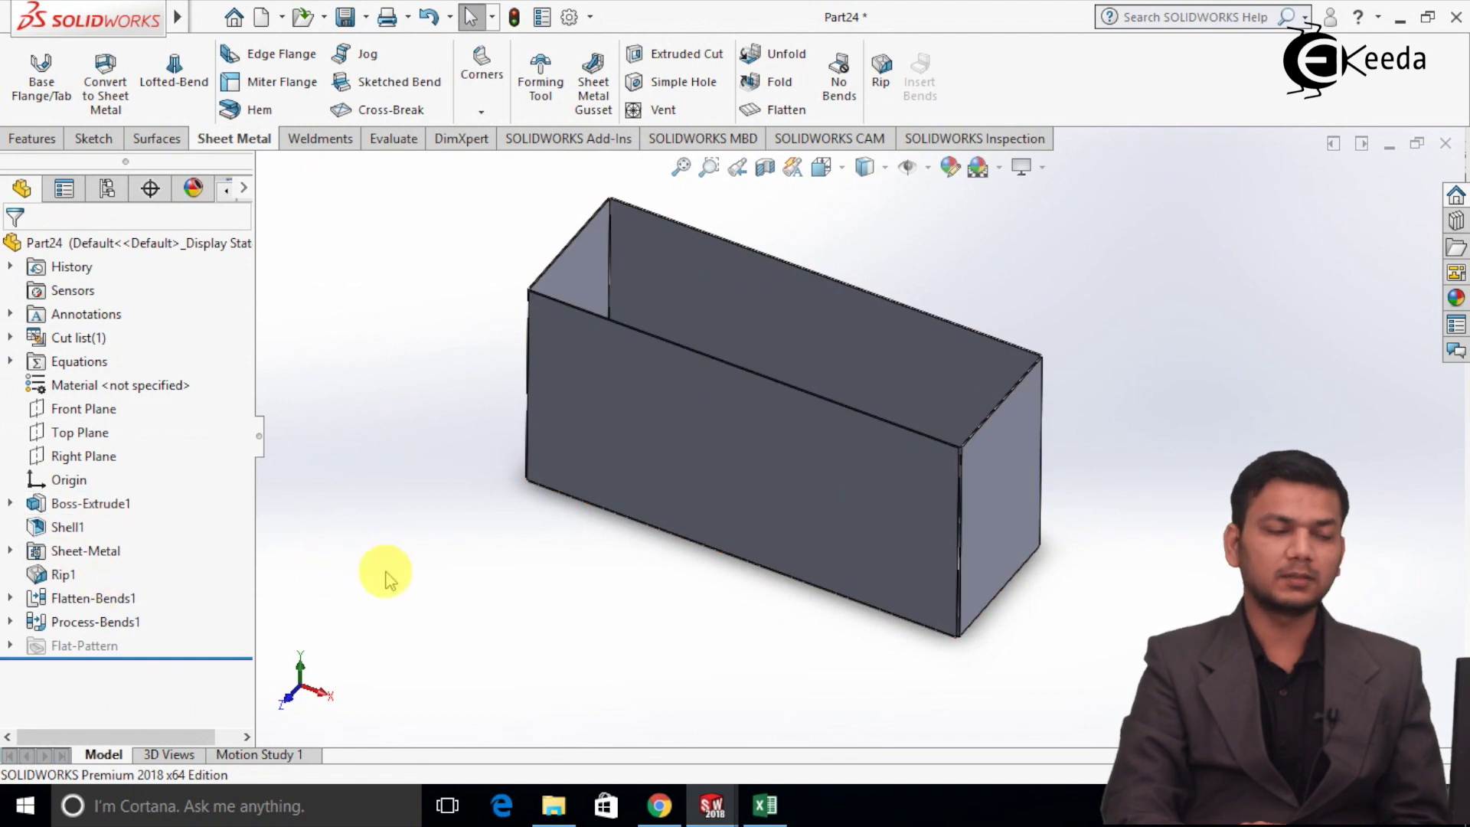
scroll(1026, 588, "down", 4)
scroll(886, 476, "down", 2)
scroll(885, 470, "down", 2)
- Zoom and orbit around the box to inspect the ripped corner gaps
scroll(883, 457, "up", 2)
scroll(833, 342, "up", 2)
scroll(833, 342, "down", 2)
scroll(850, 328, "down", 2)
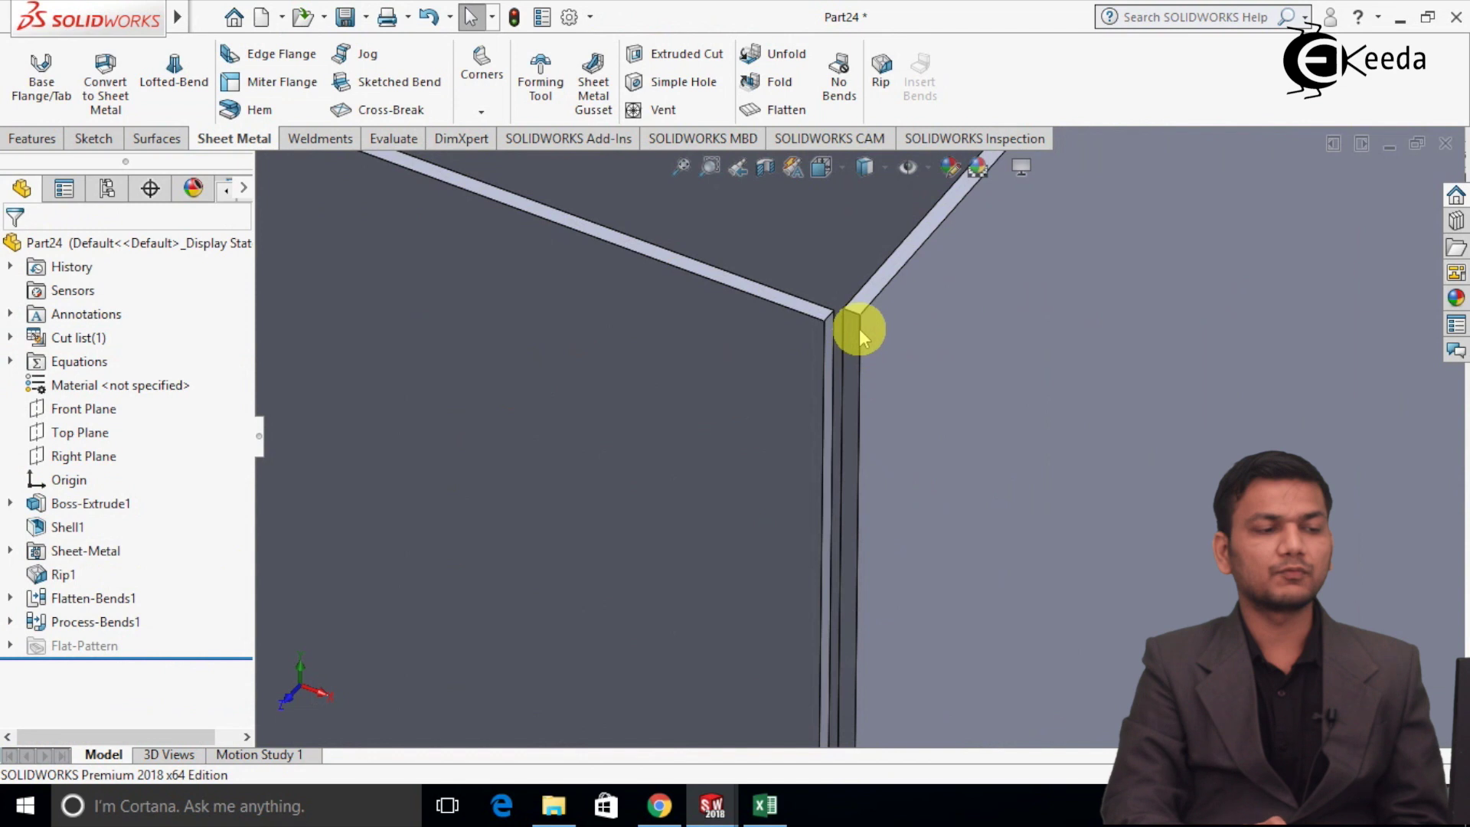
scroll(815, 356, "down", 1)
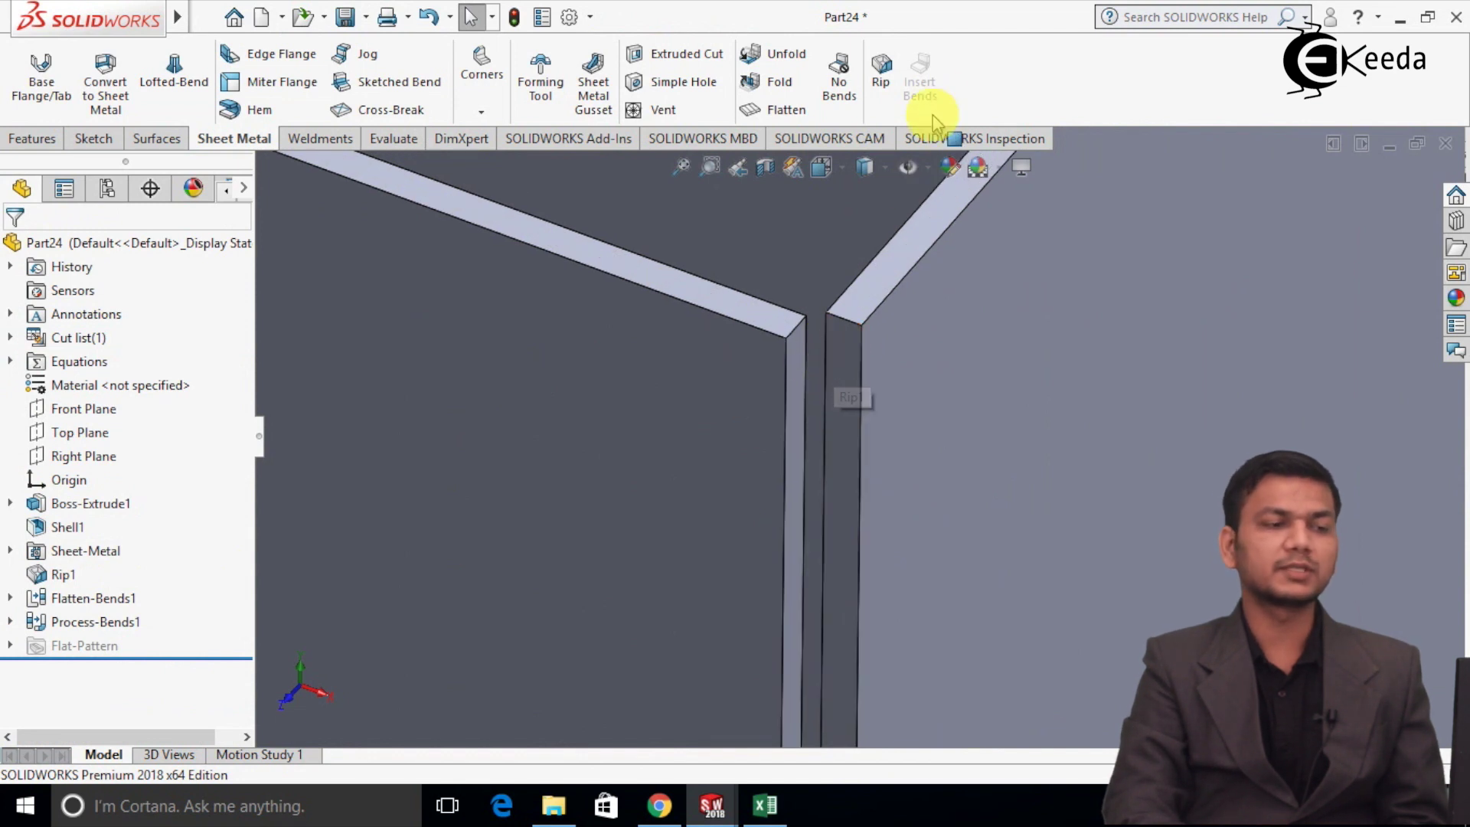
scroll(825, 402, "up", 2)
scroll(850, 417, "up", 2)
scroll(861, 437, "down", 2)
scroll(851, 428, "up", 3)
scroll(846, 427, "up", 2)
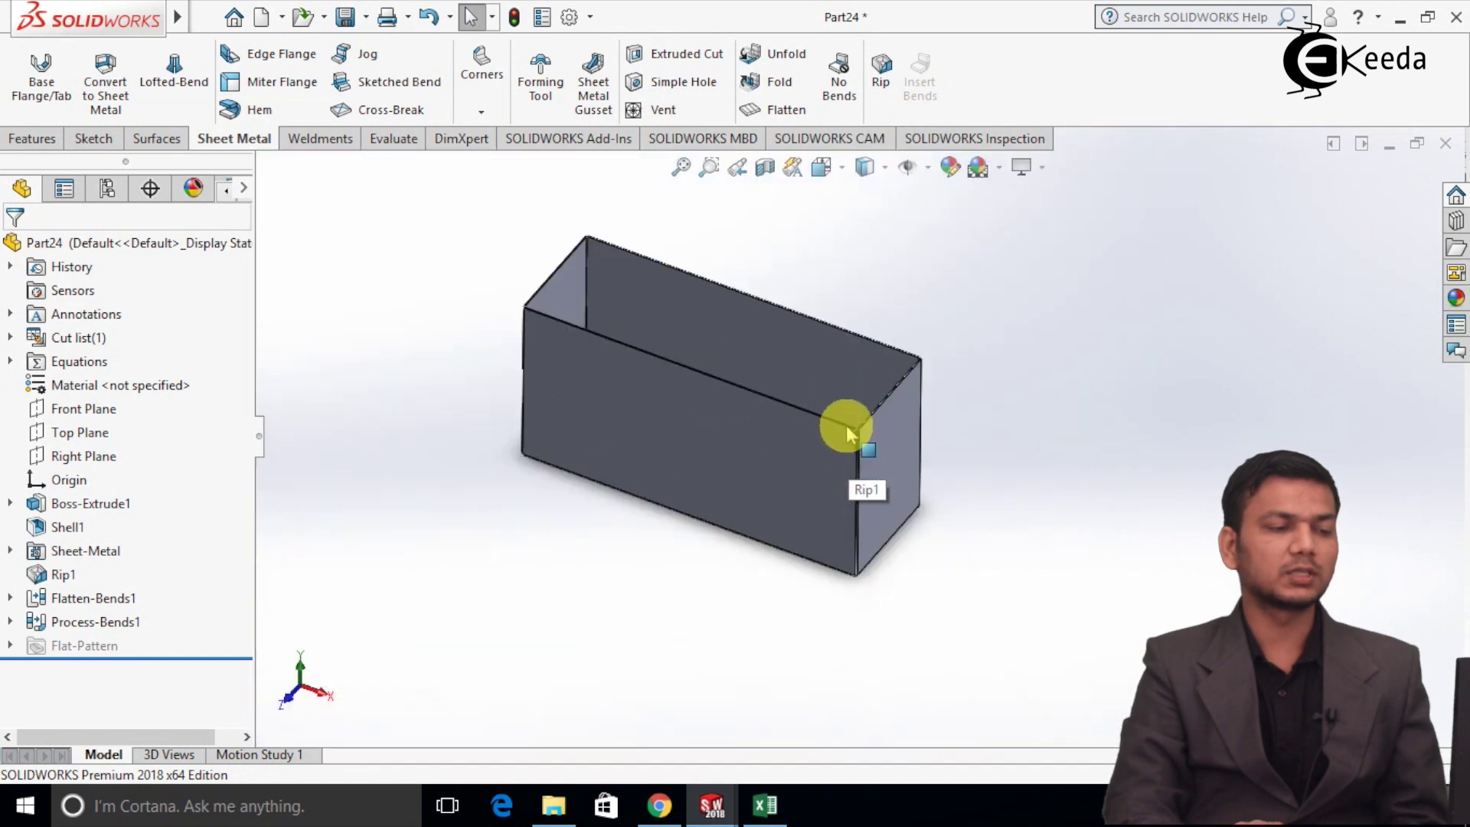
middle_click_drag(846, 426, 804, 541)
scroll(766, 452, "down", 3)
scroll(766, 452, "down", 3)
scroll(834, 467, "down", 2)
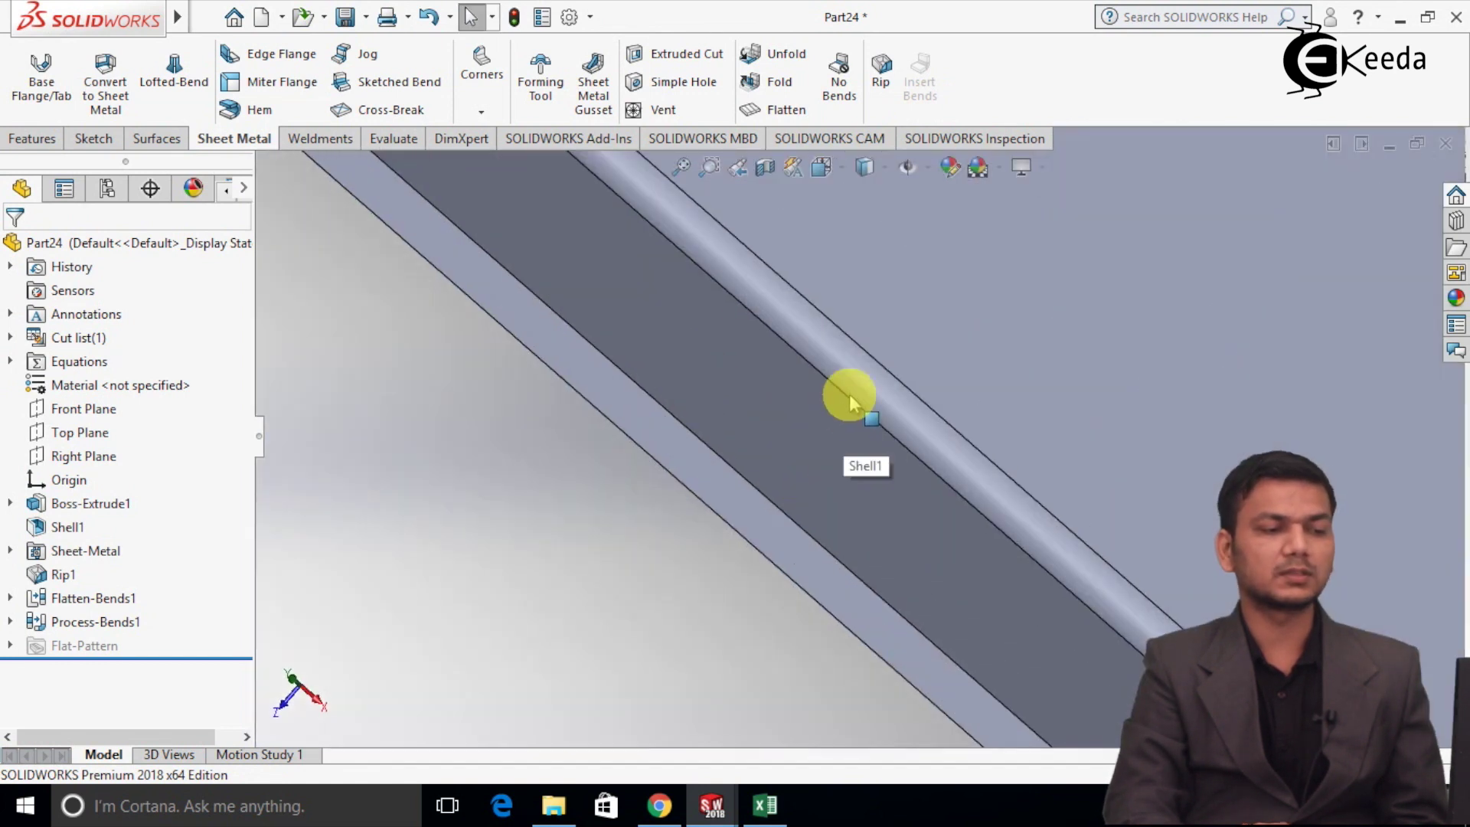
scroll(774, 552, "up", 3)
scroll(804, 551, "up", 3)
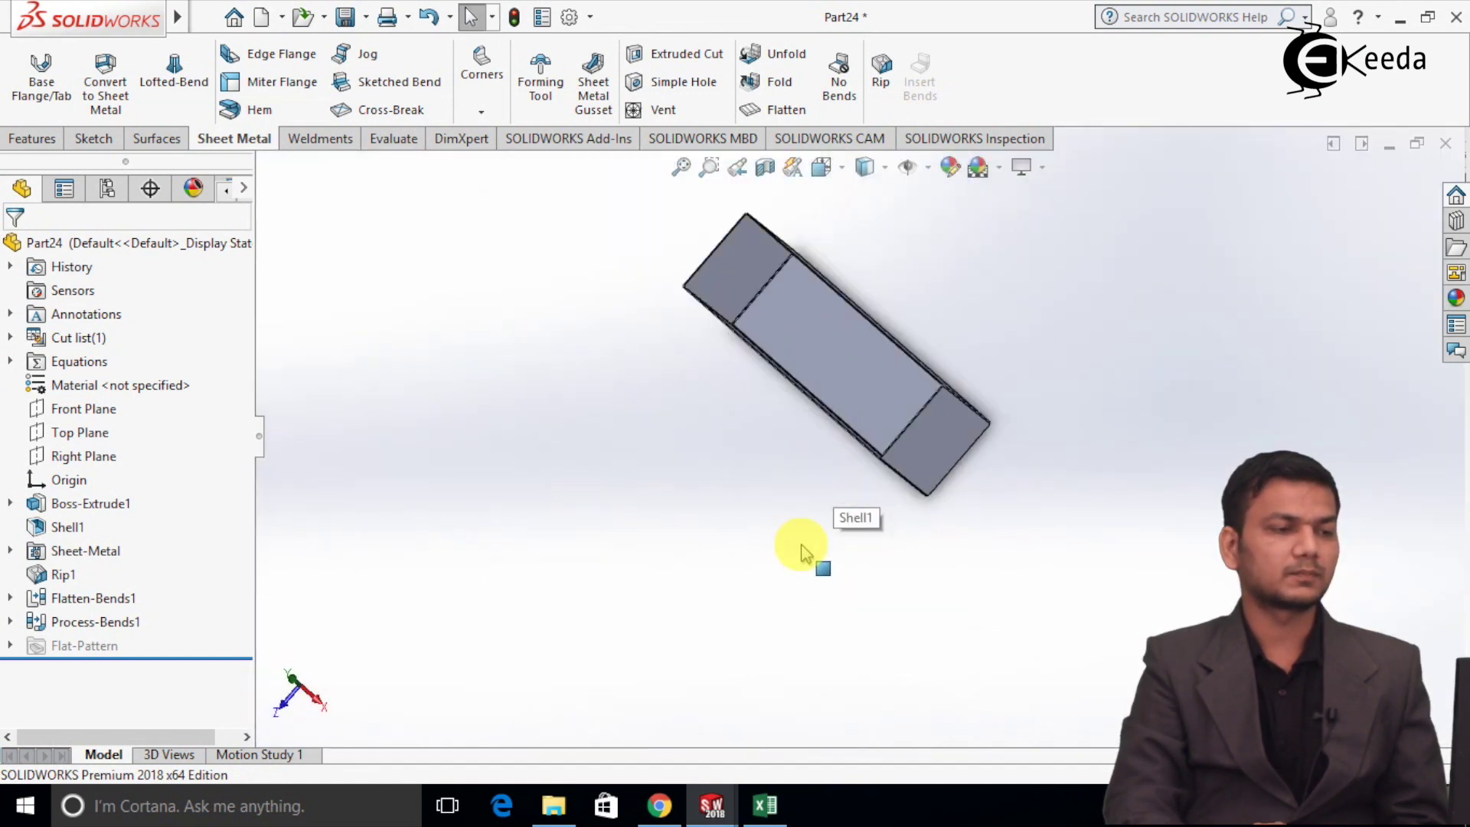
scroll(880, 426, "up", 2)
middle_click_drag(889, 457, 929, 354)
scroll(909, 417, "down", 3)
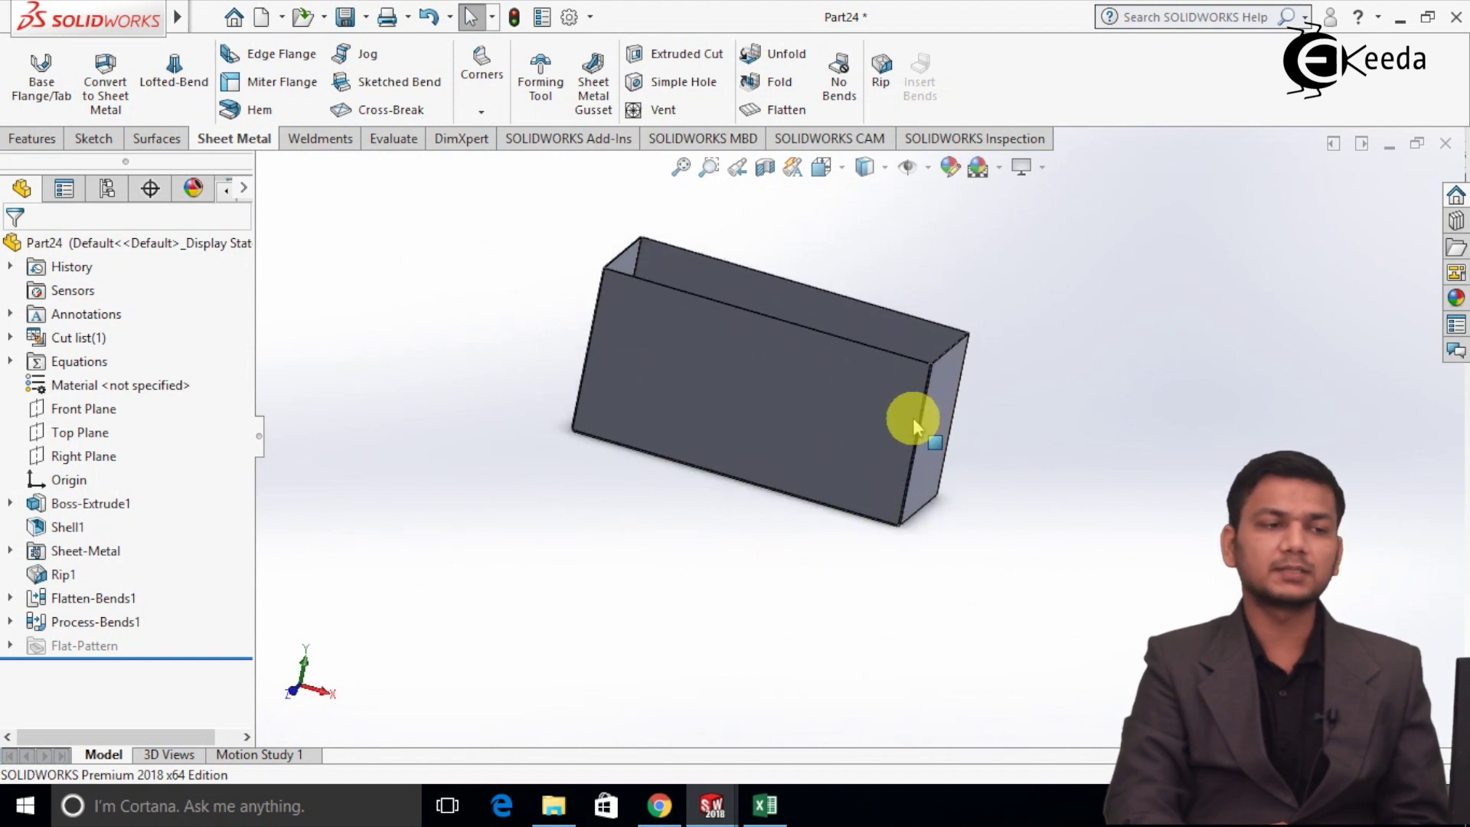
left_click(849, 94)
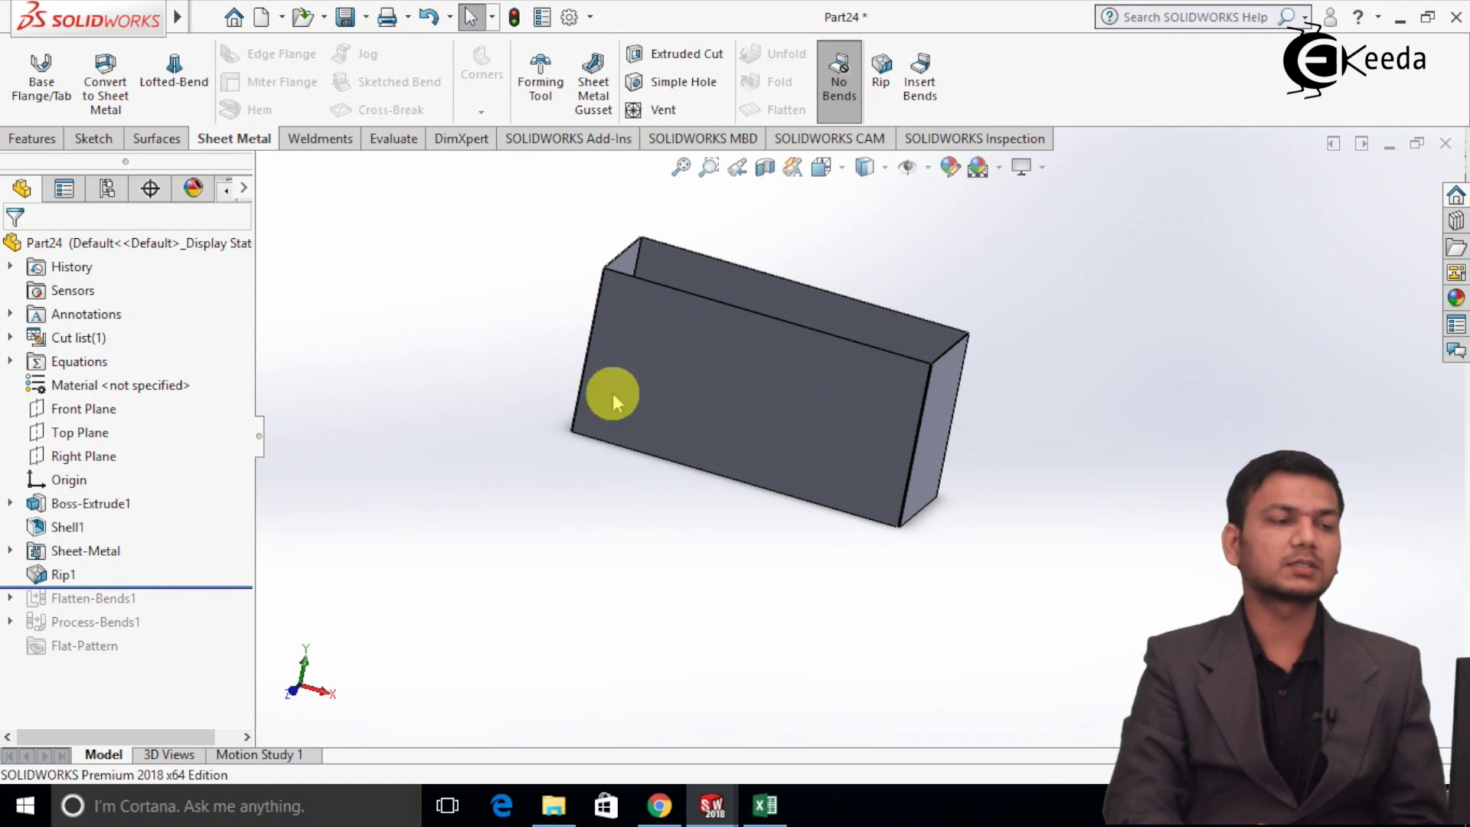
left_click(838, 88)
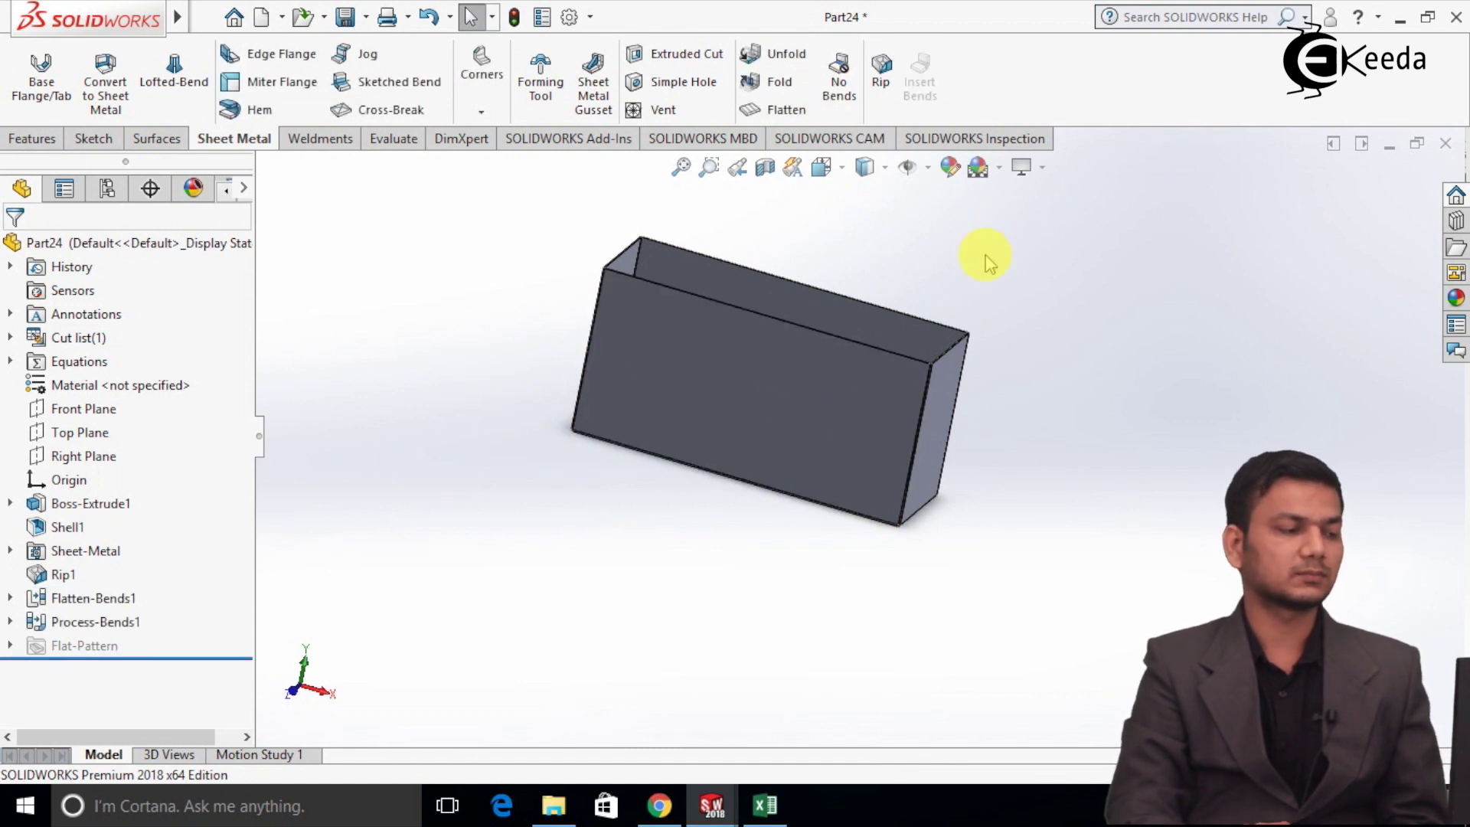
scroll(962, 365, "down", 3)
scroll(902, 406, "down", 3)
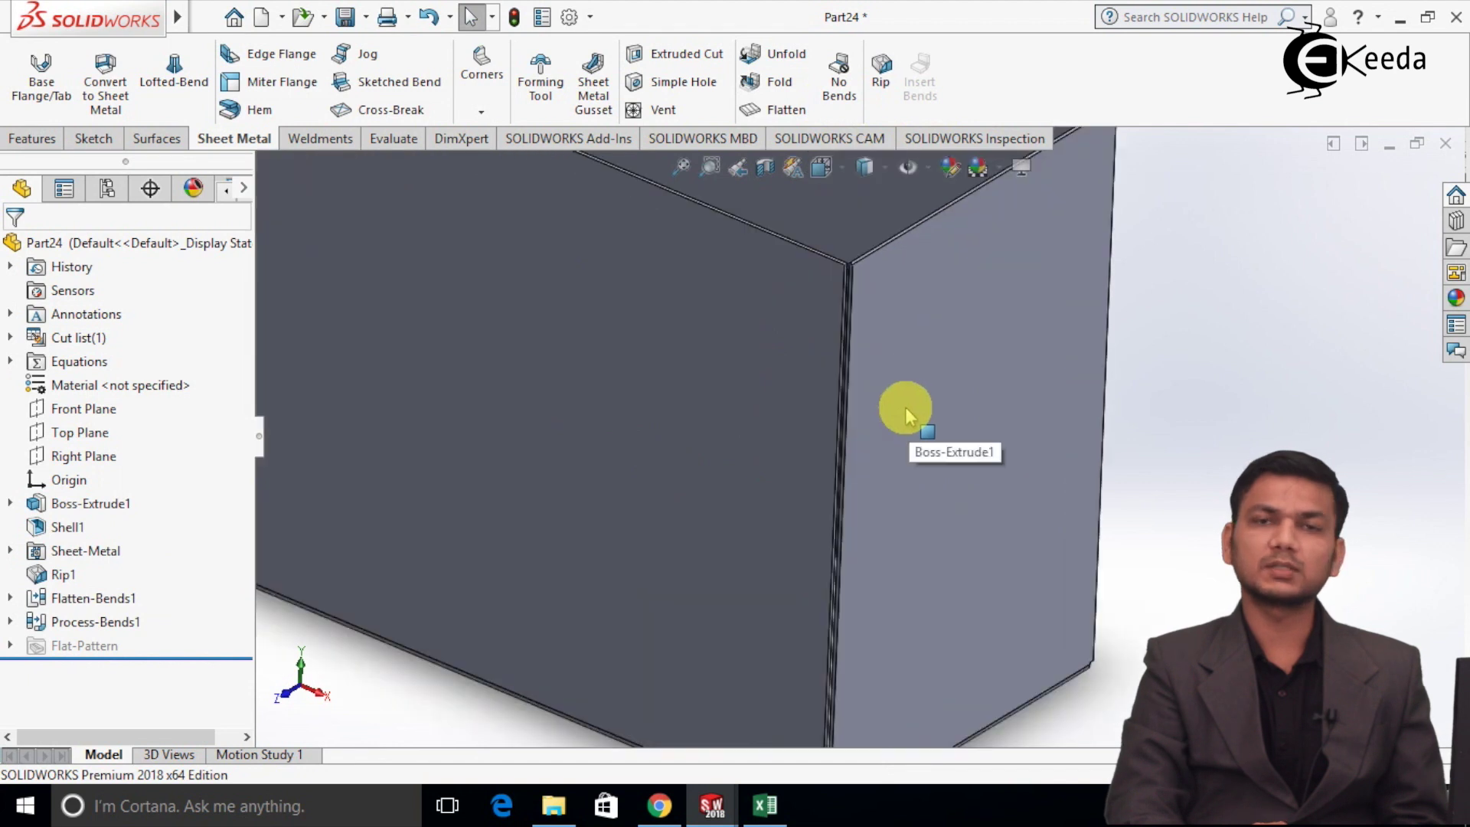
scroll(1087, 364, "up", 3)
scroll(1110, 342, "up", 2)
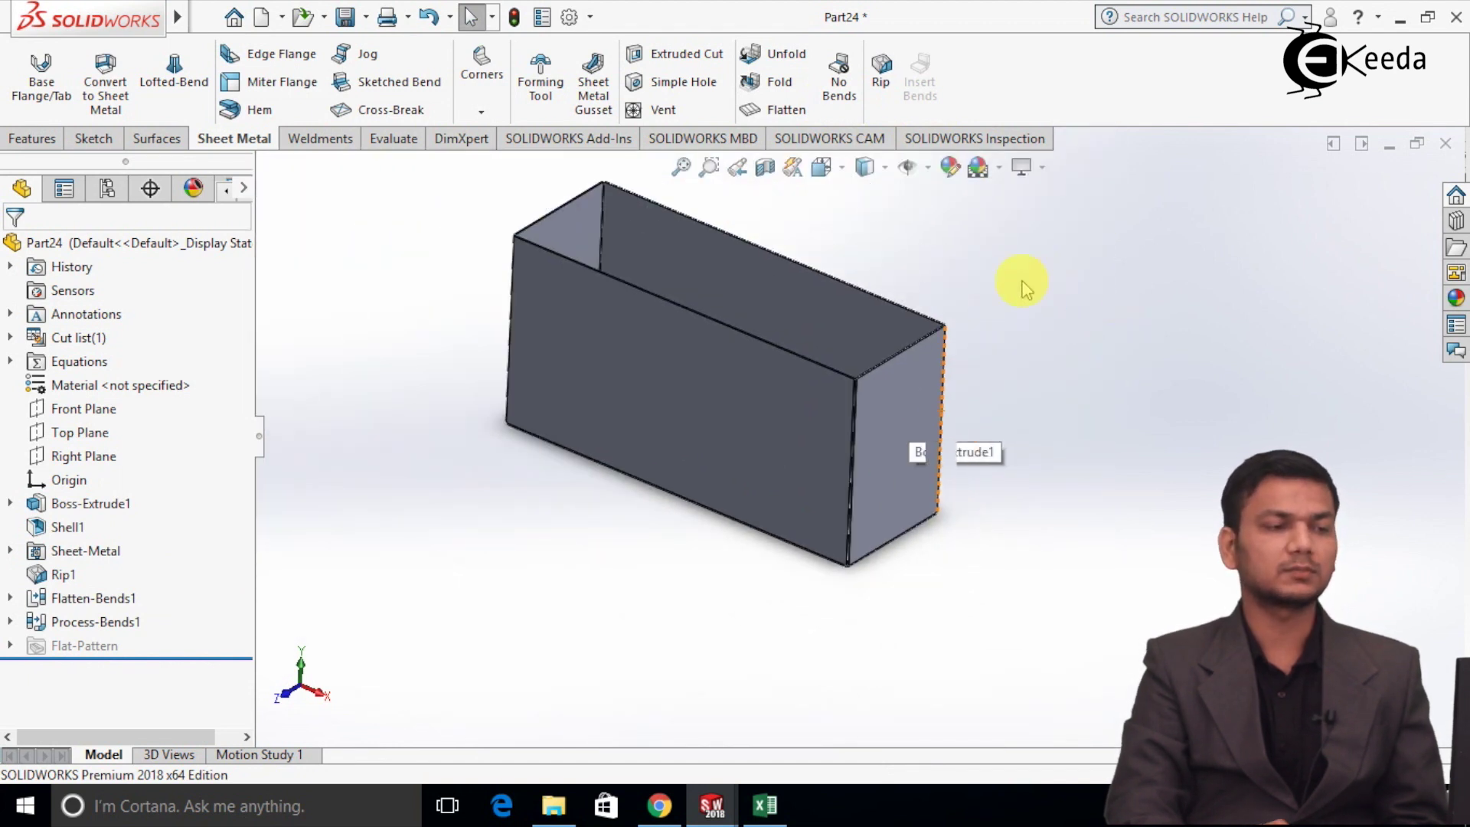
mouse_move(749, 240)
middle_mouse_down()
mouse_move(830, 279)
mouse_move(952, 263)
mouse_move(922, 198)
middle_mouse_up()
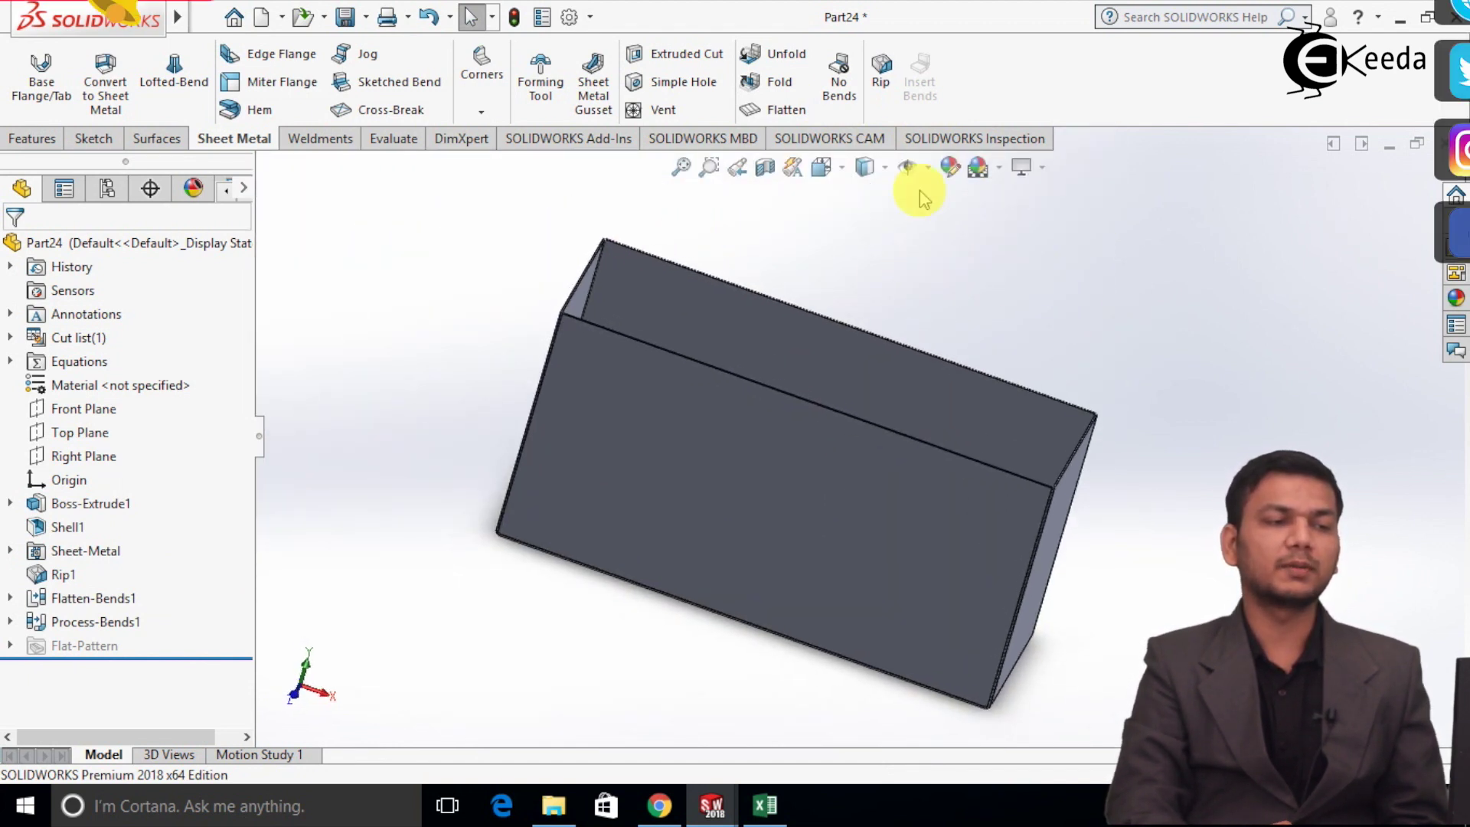
scroll(993, 326, "up", 1)
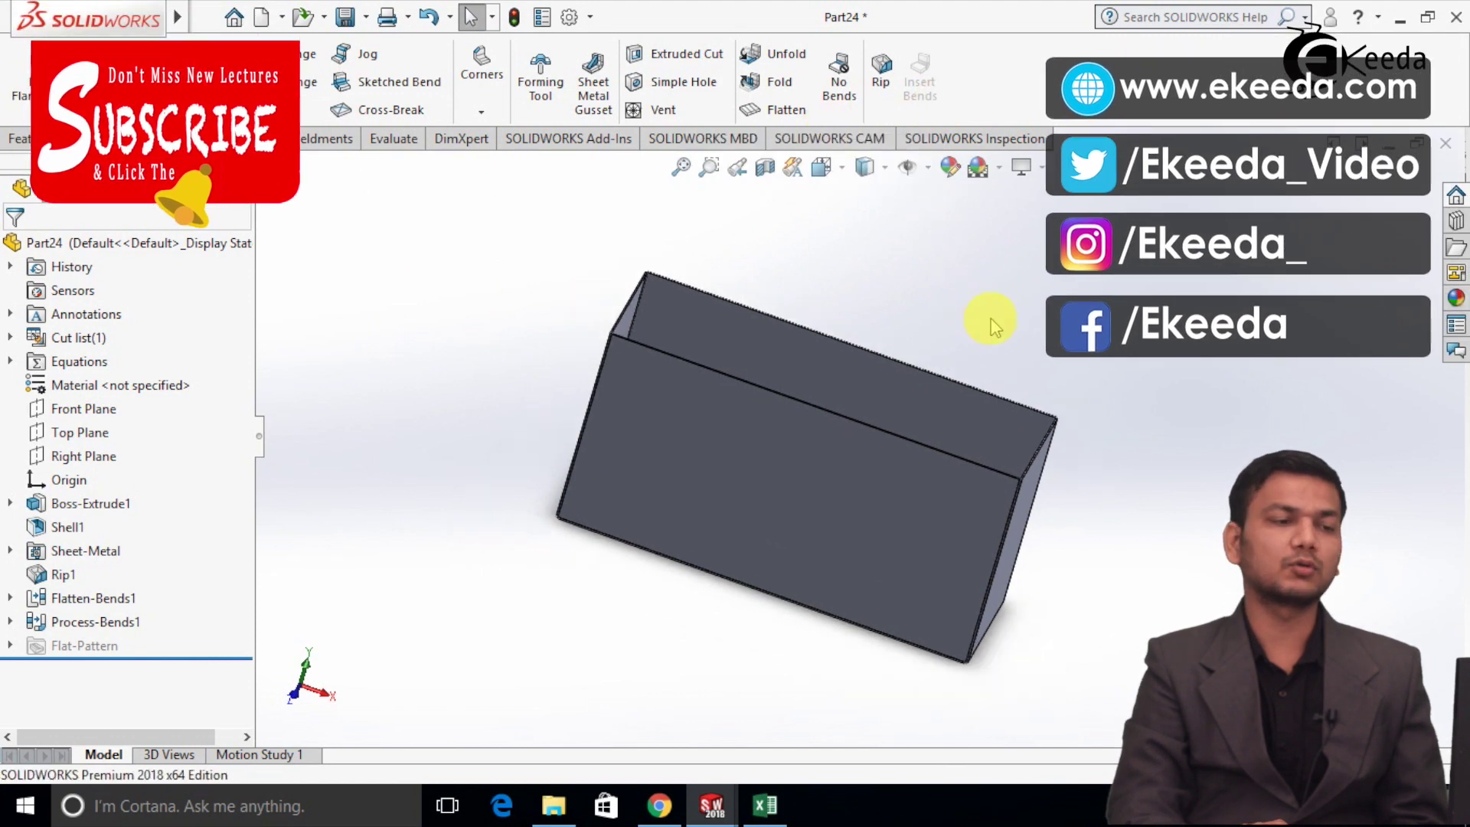
key("ctrl+7")
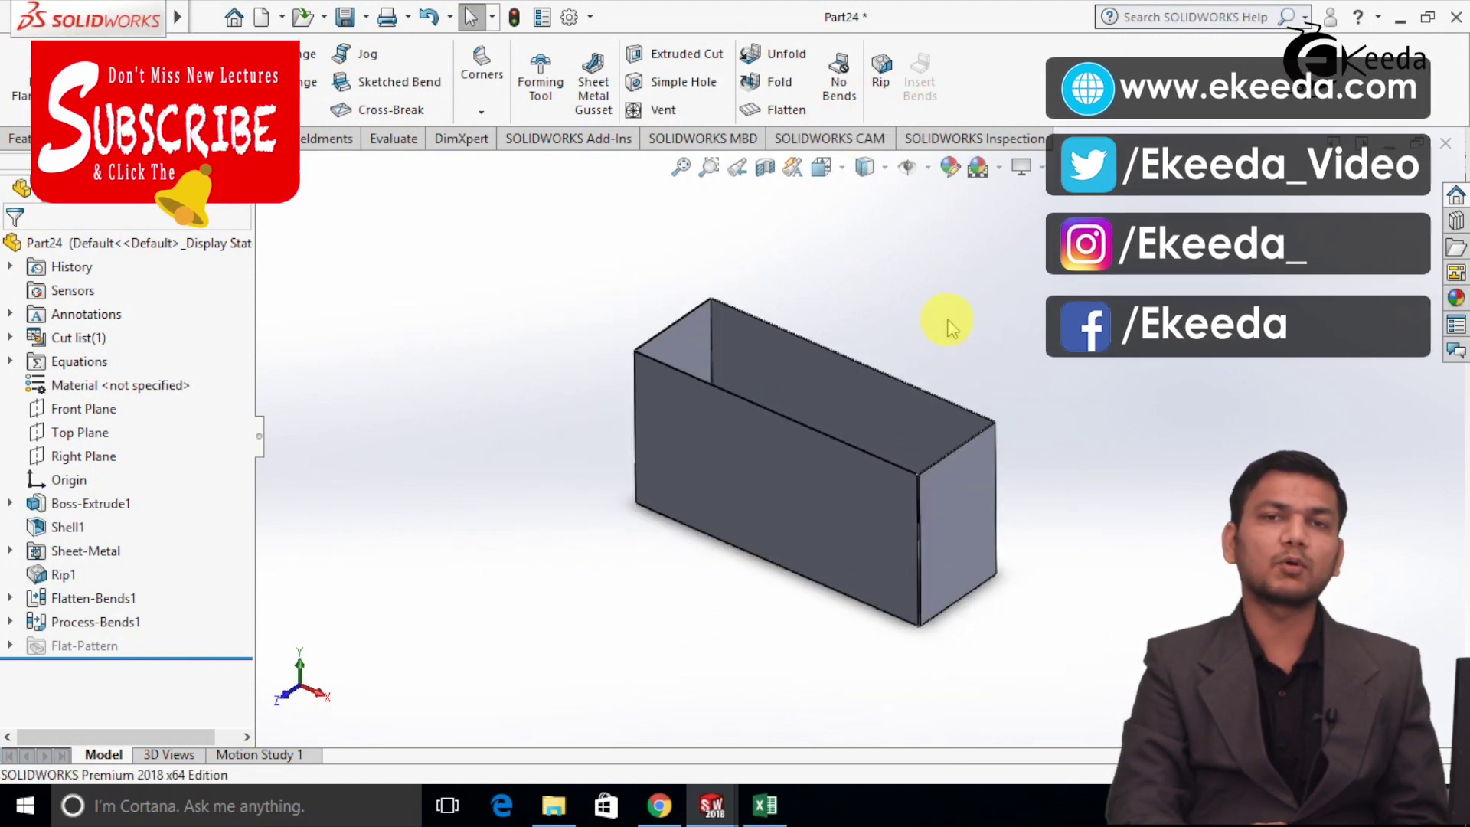